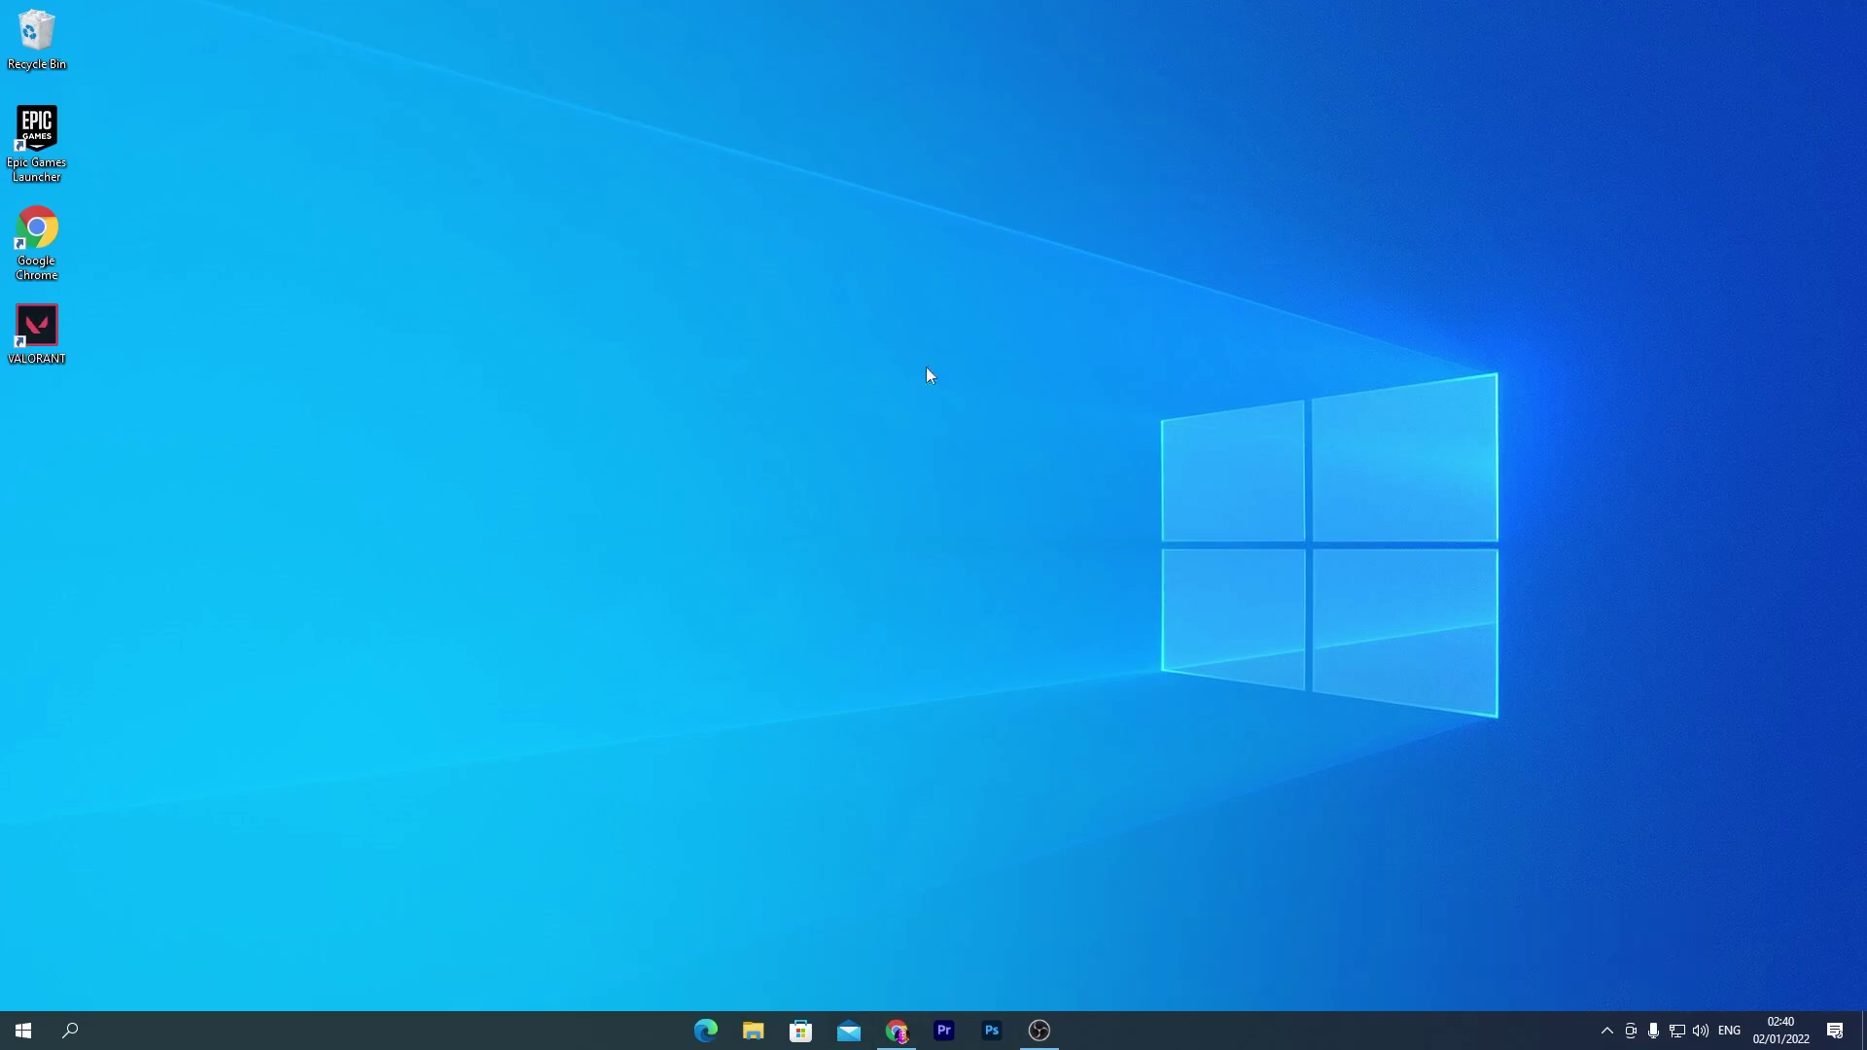
- Bring the Chrome window with the ParkControl page back from the taskbar
mouse_move(900, 1037)
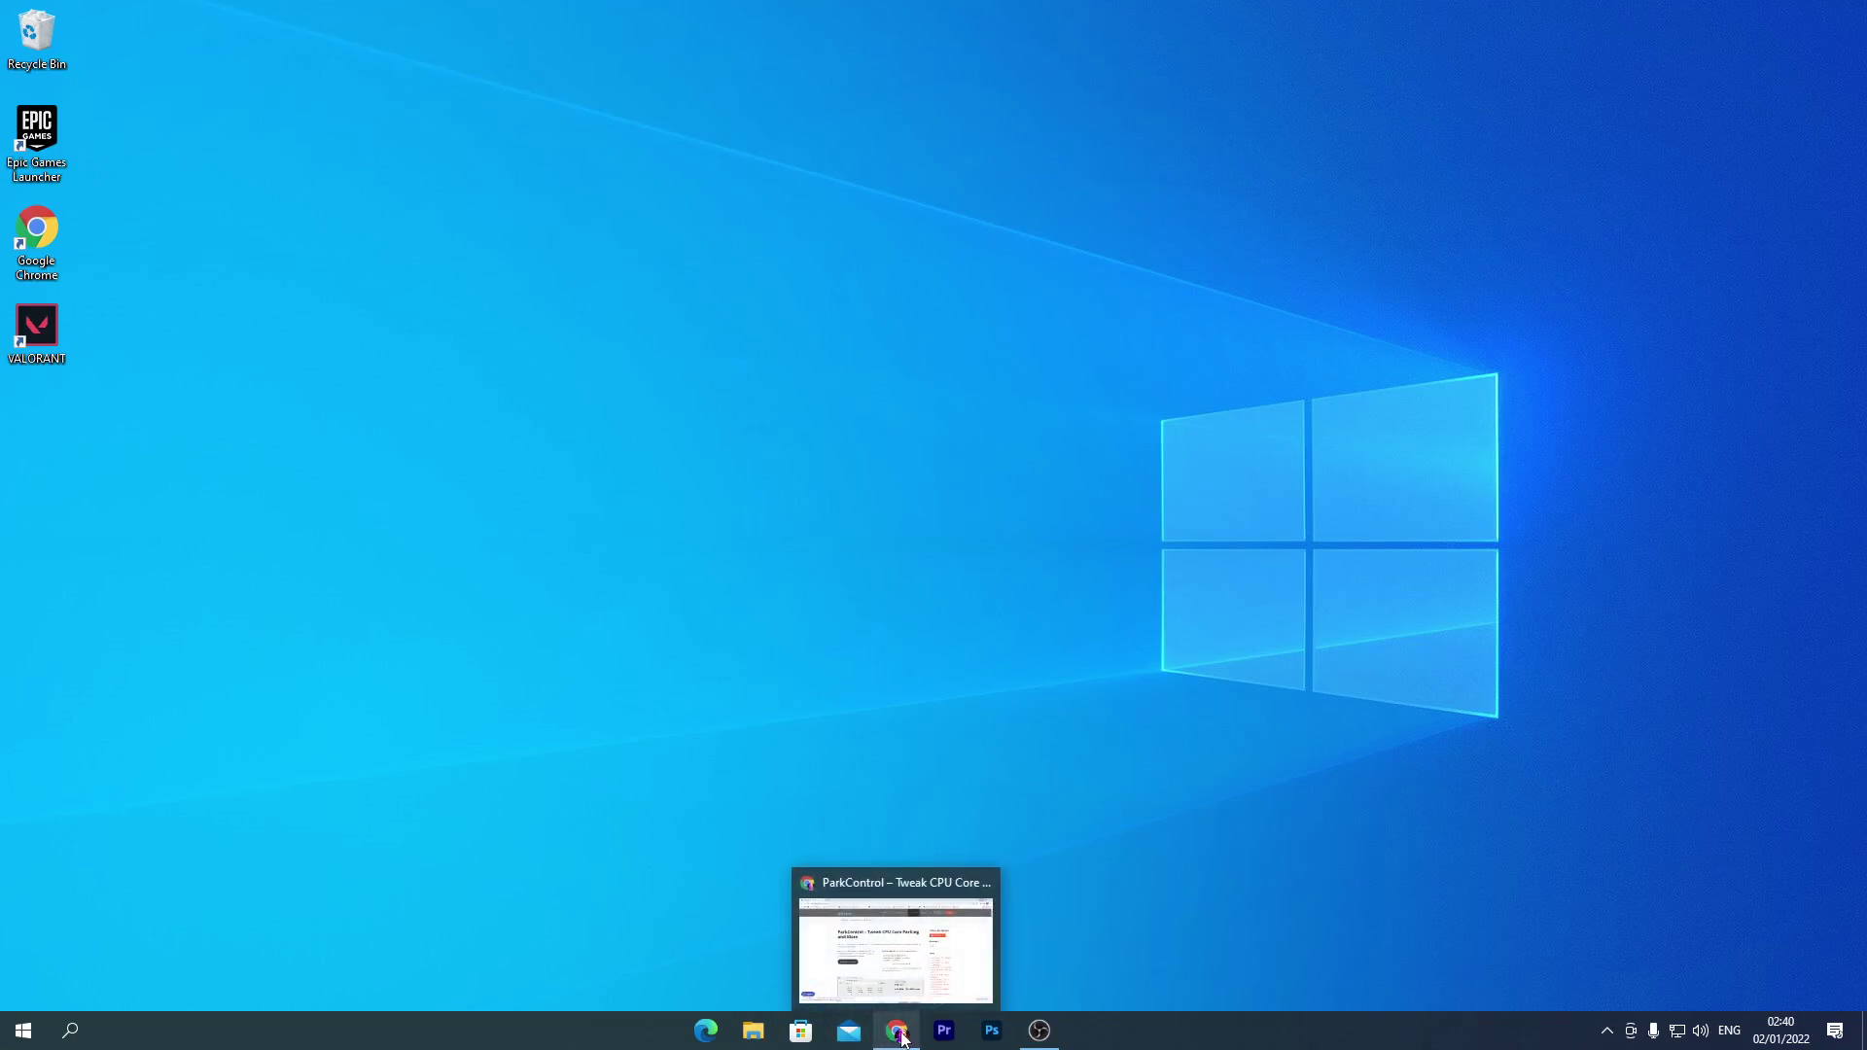
- Restore Chrome, search 'amd radeon drivers' in a new tab, and open AMD Drivers and Support
click(903, 1036)
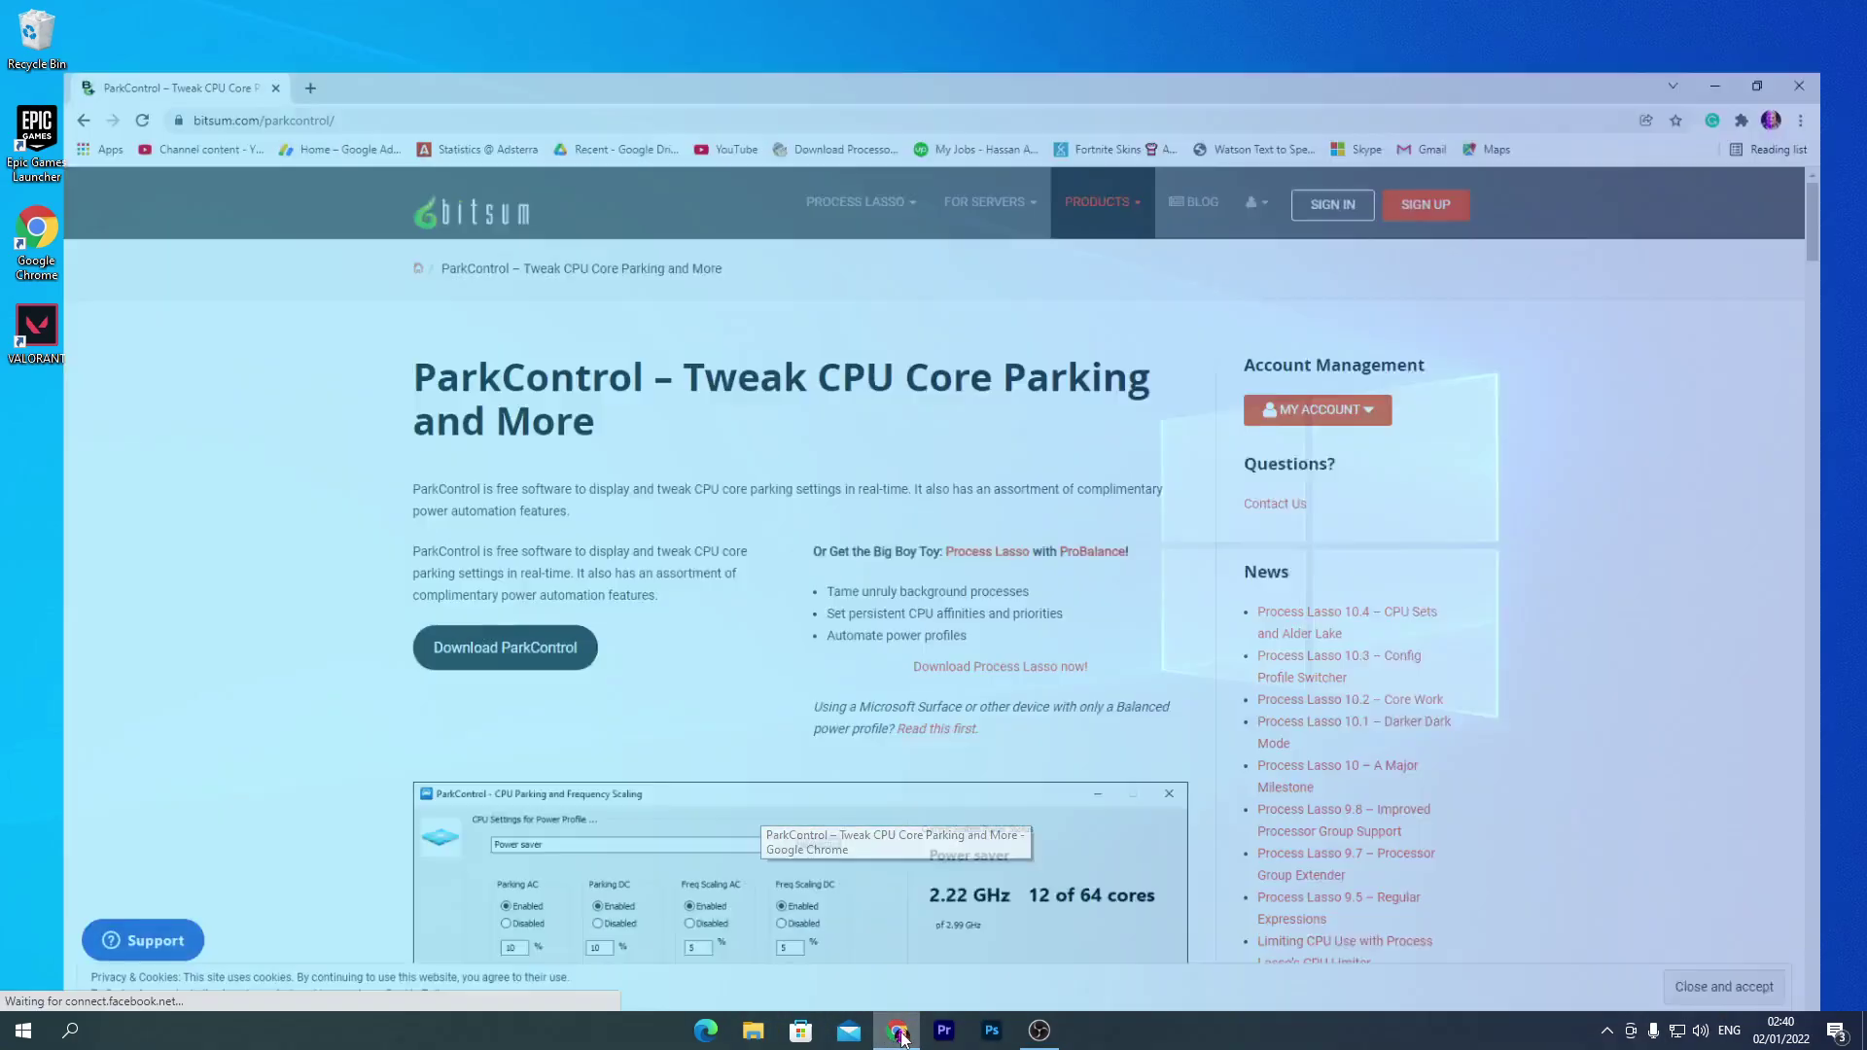
click(271, 20)
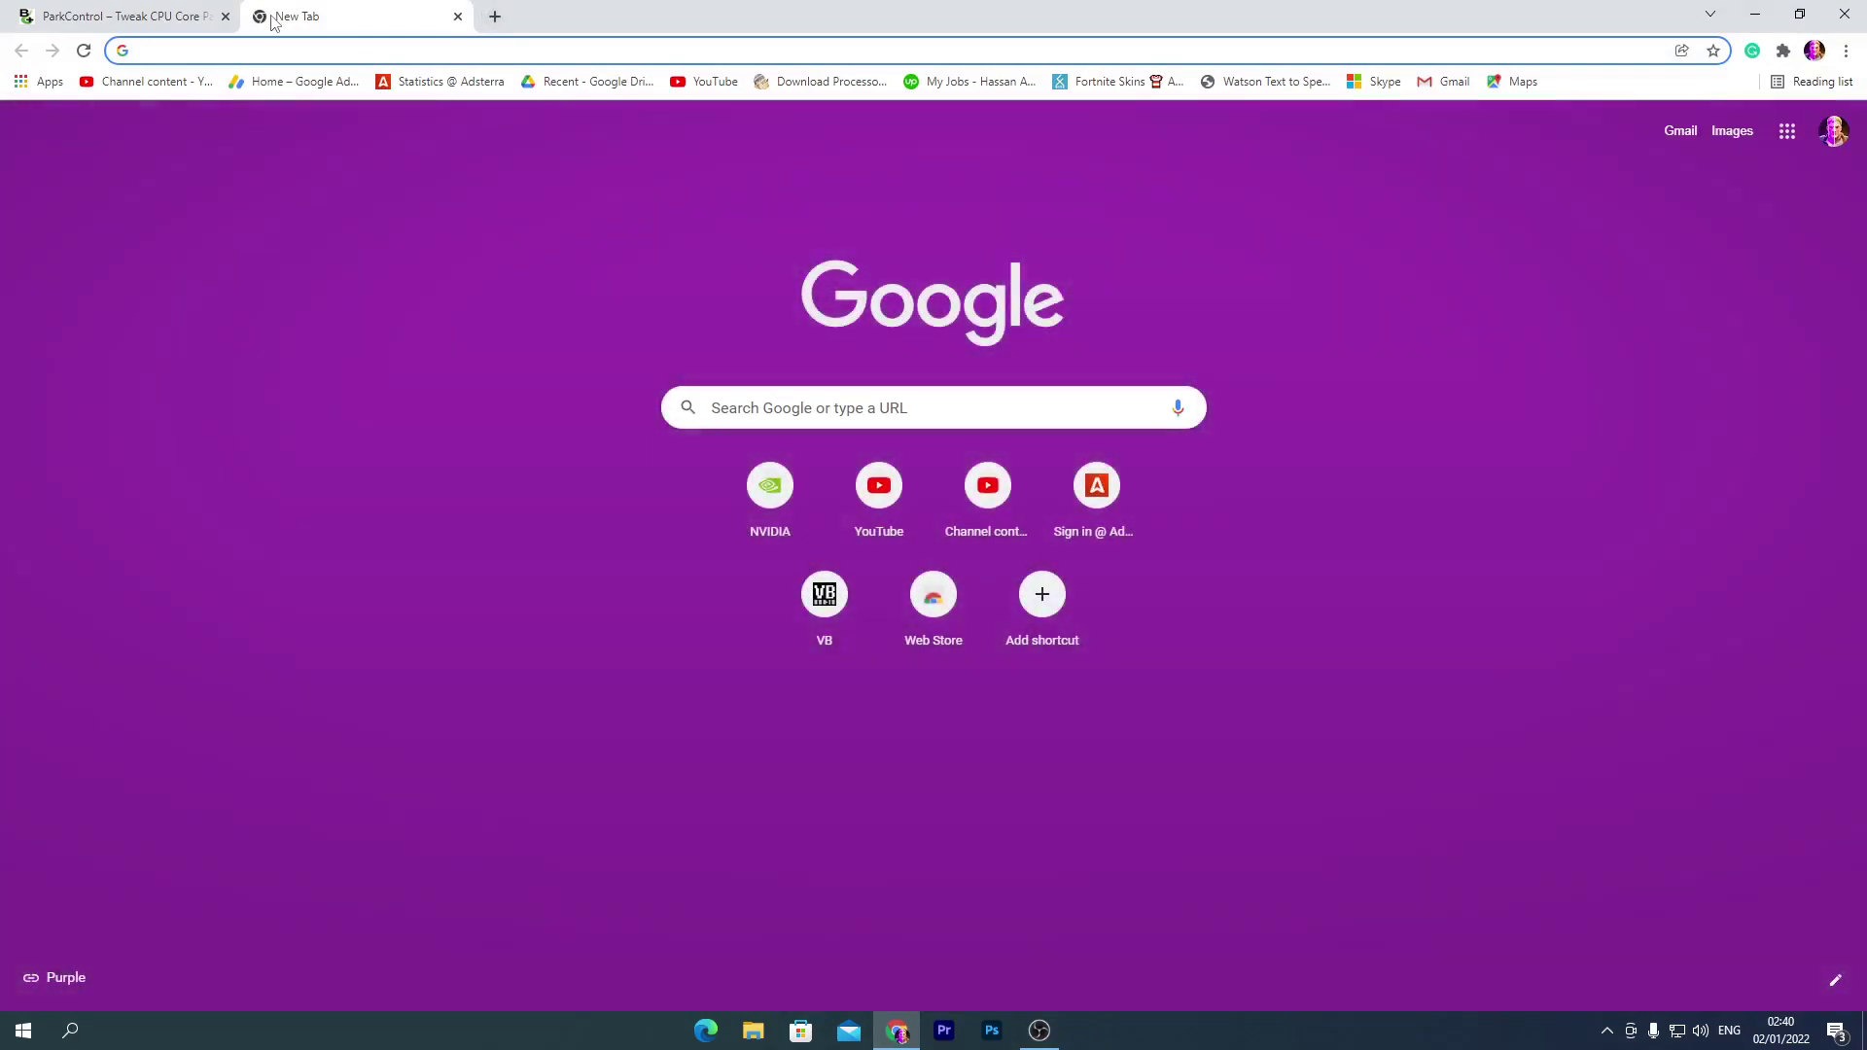
text(amd)
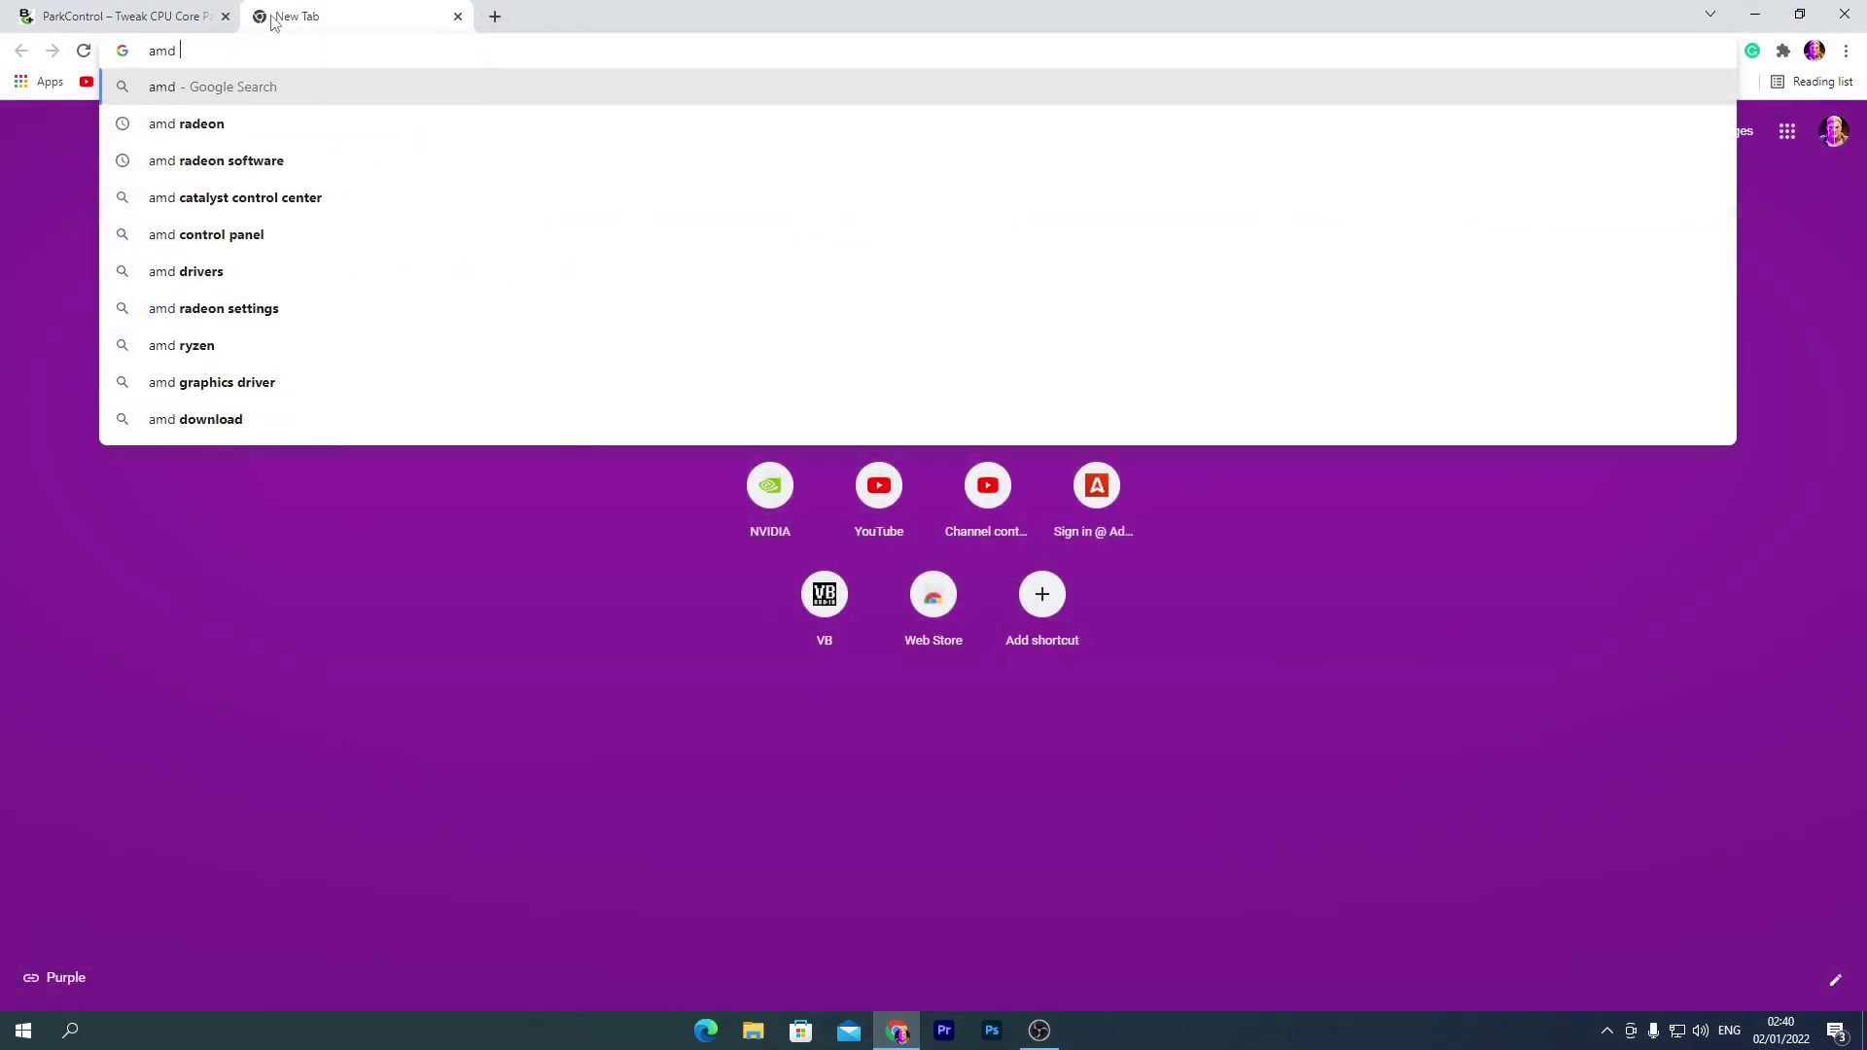
text( radeon dr)
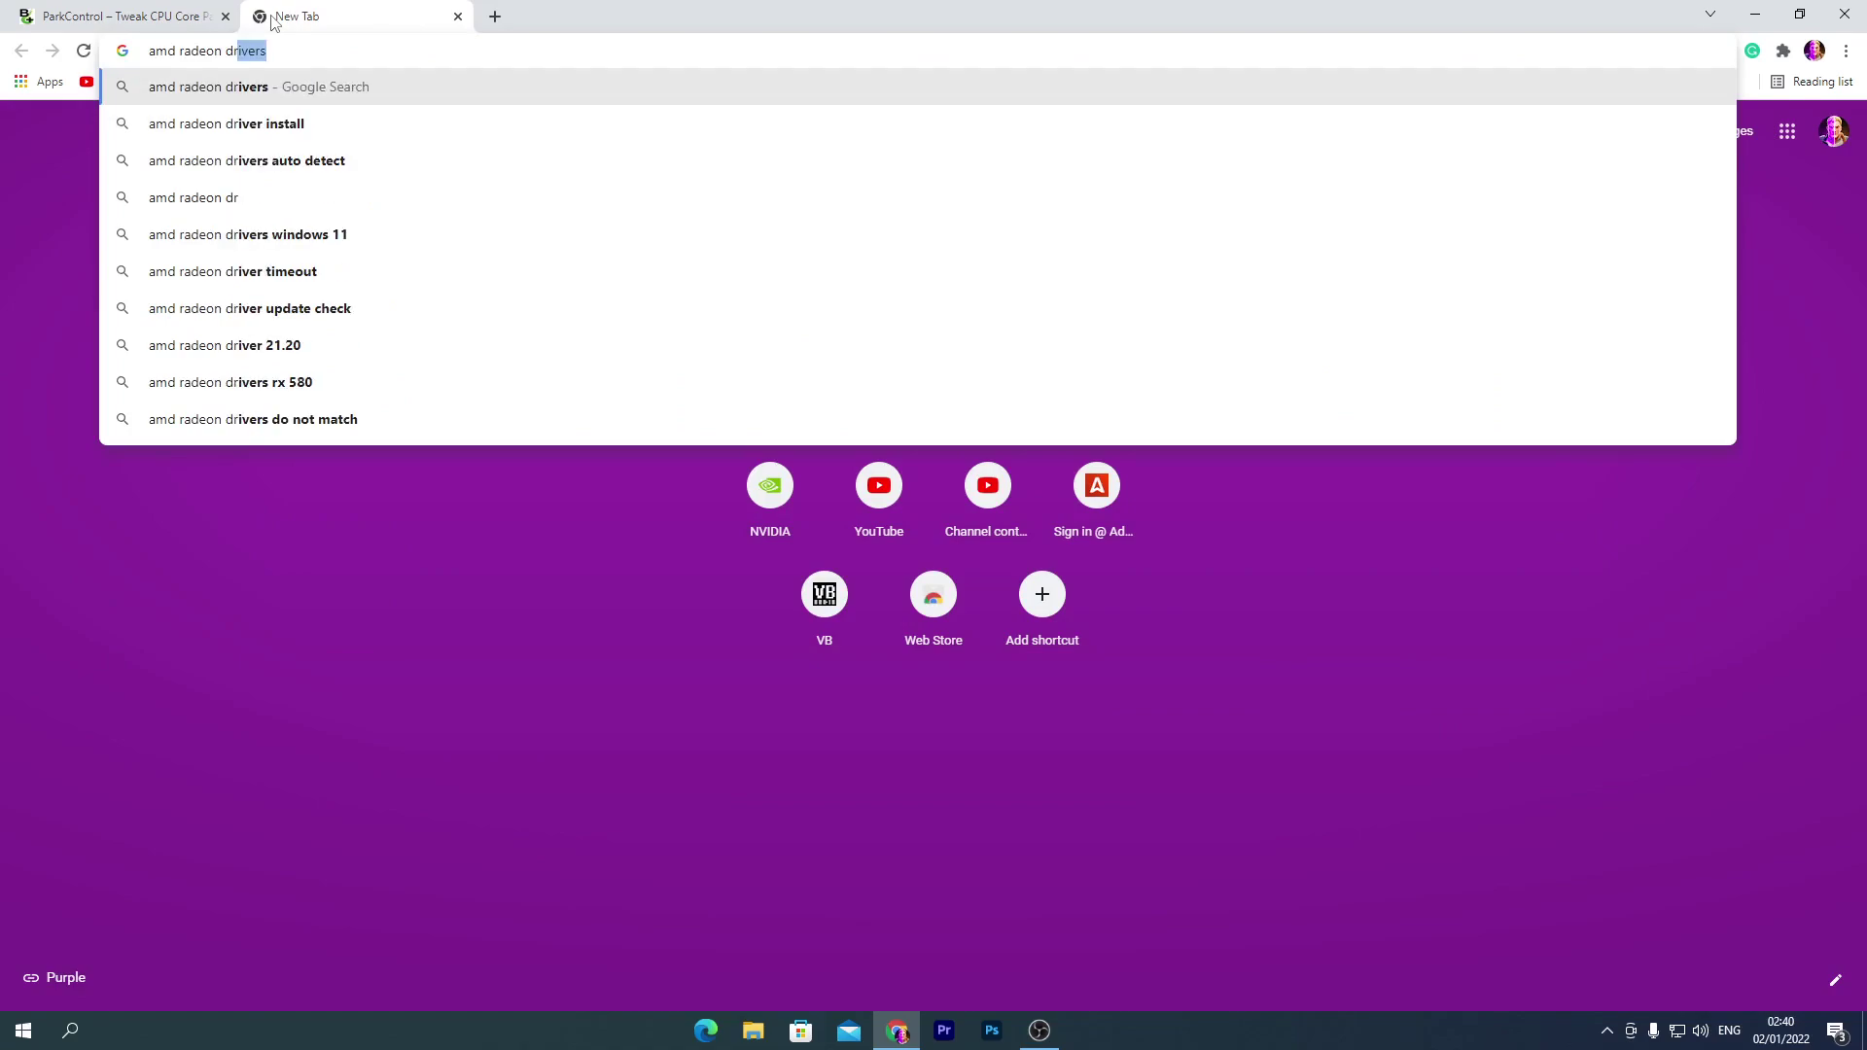
key(Return)
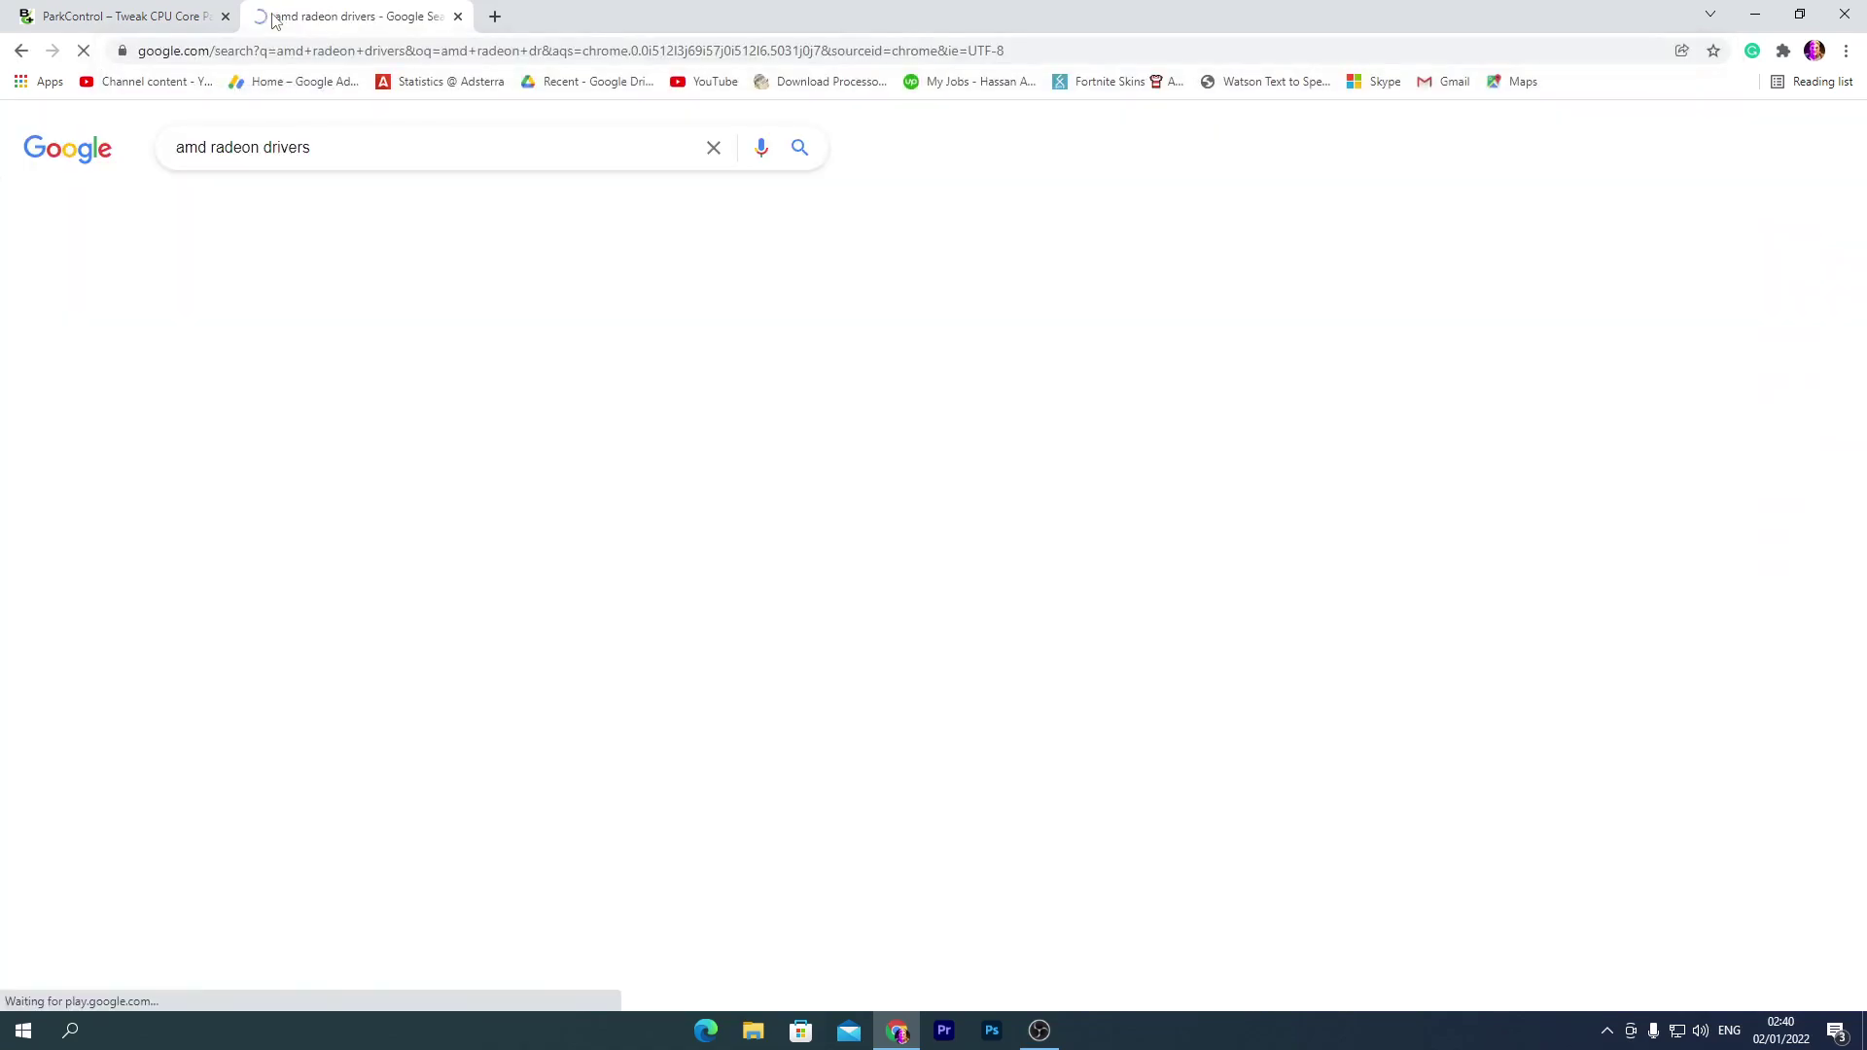
click(308, 324)
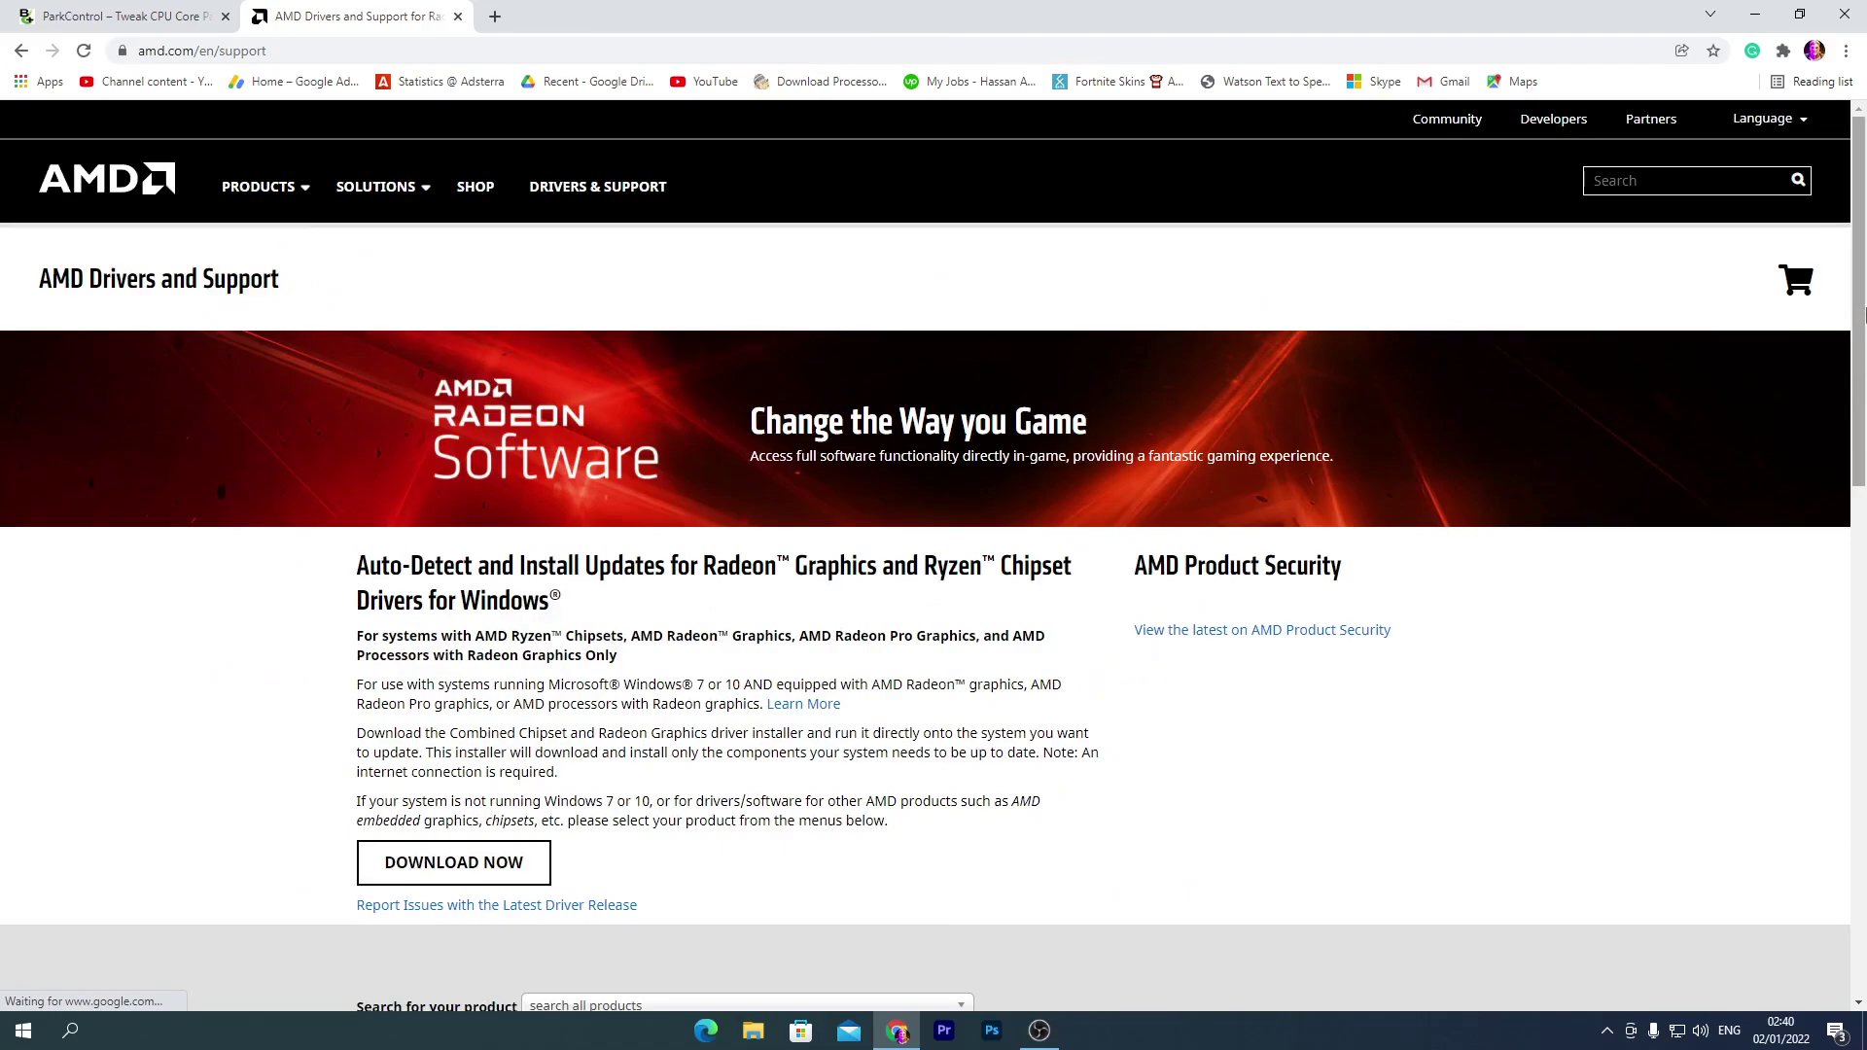
scroll(558, 571, down, 6)
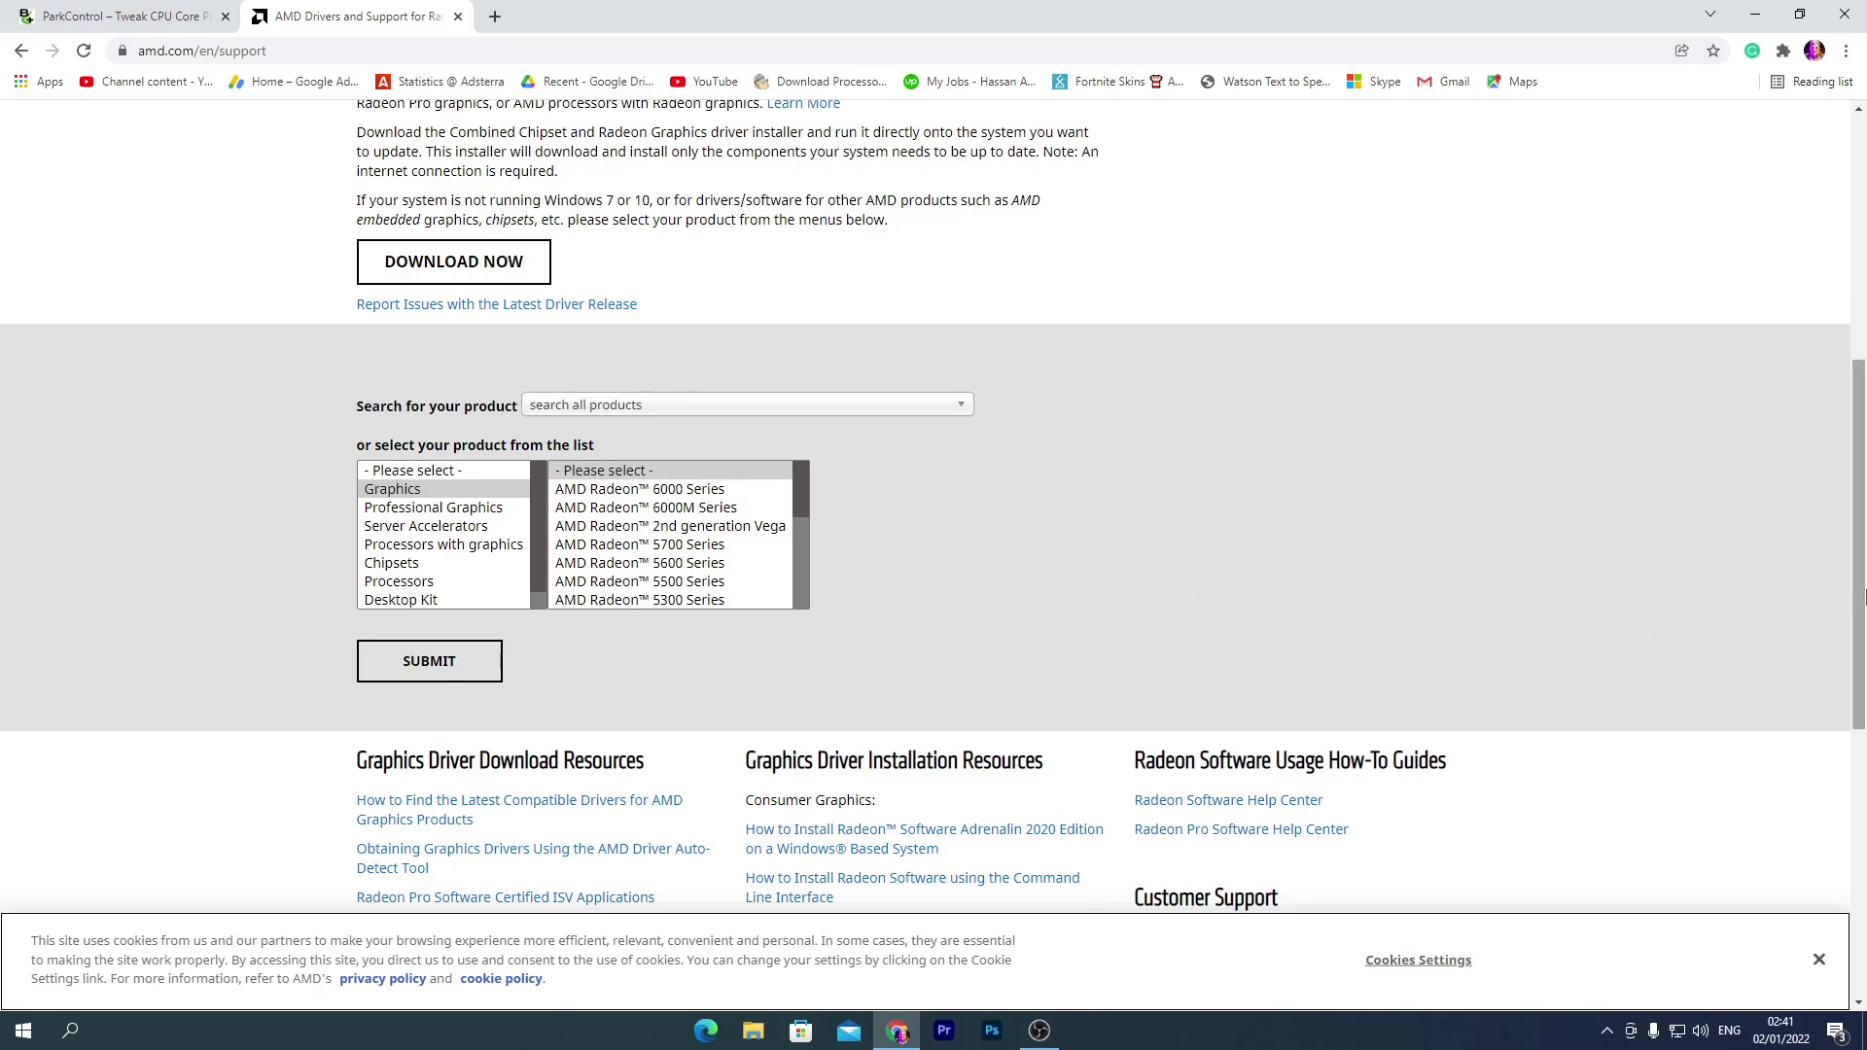
scroll(1836, 611, up, 2)
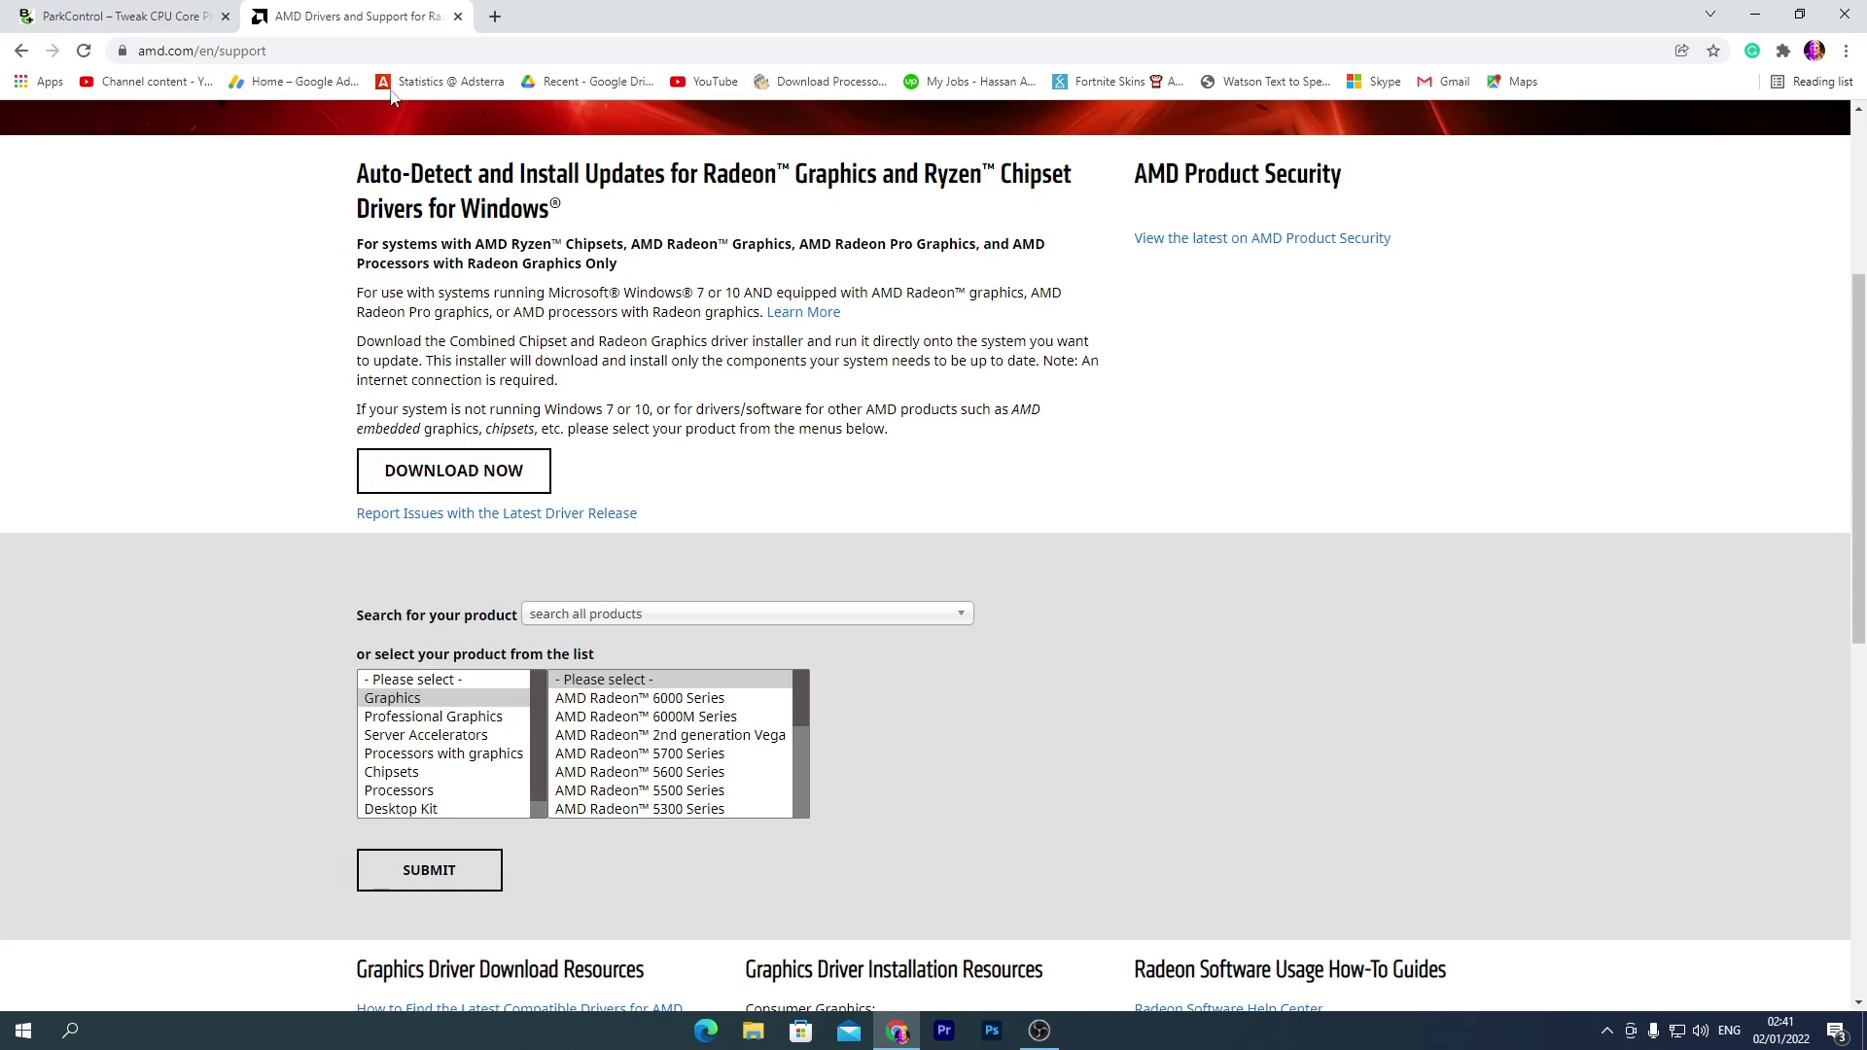
- Go to nvidia.com in a new tab and open the GeForce drivers page
click(496, 17)
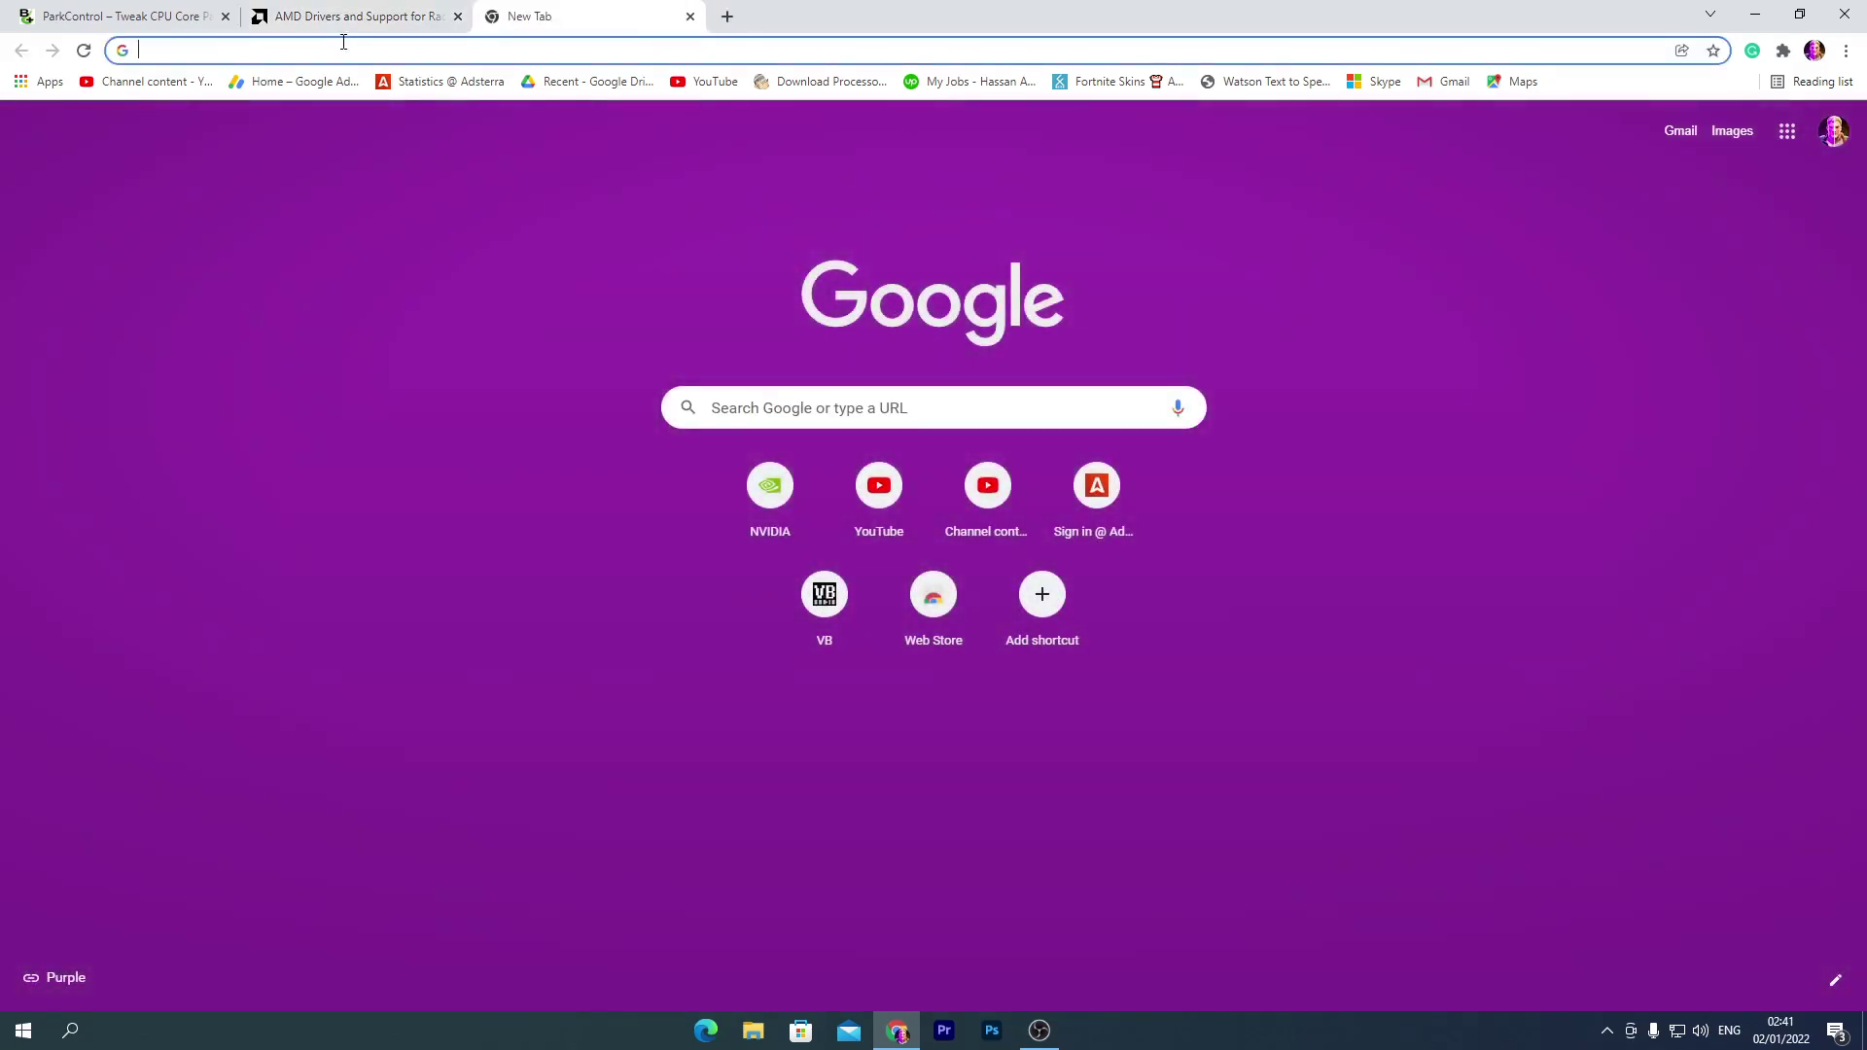
text(nv)
key(Return)
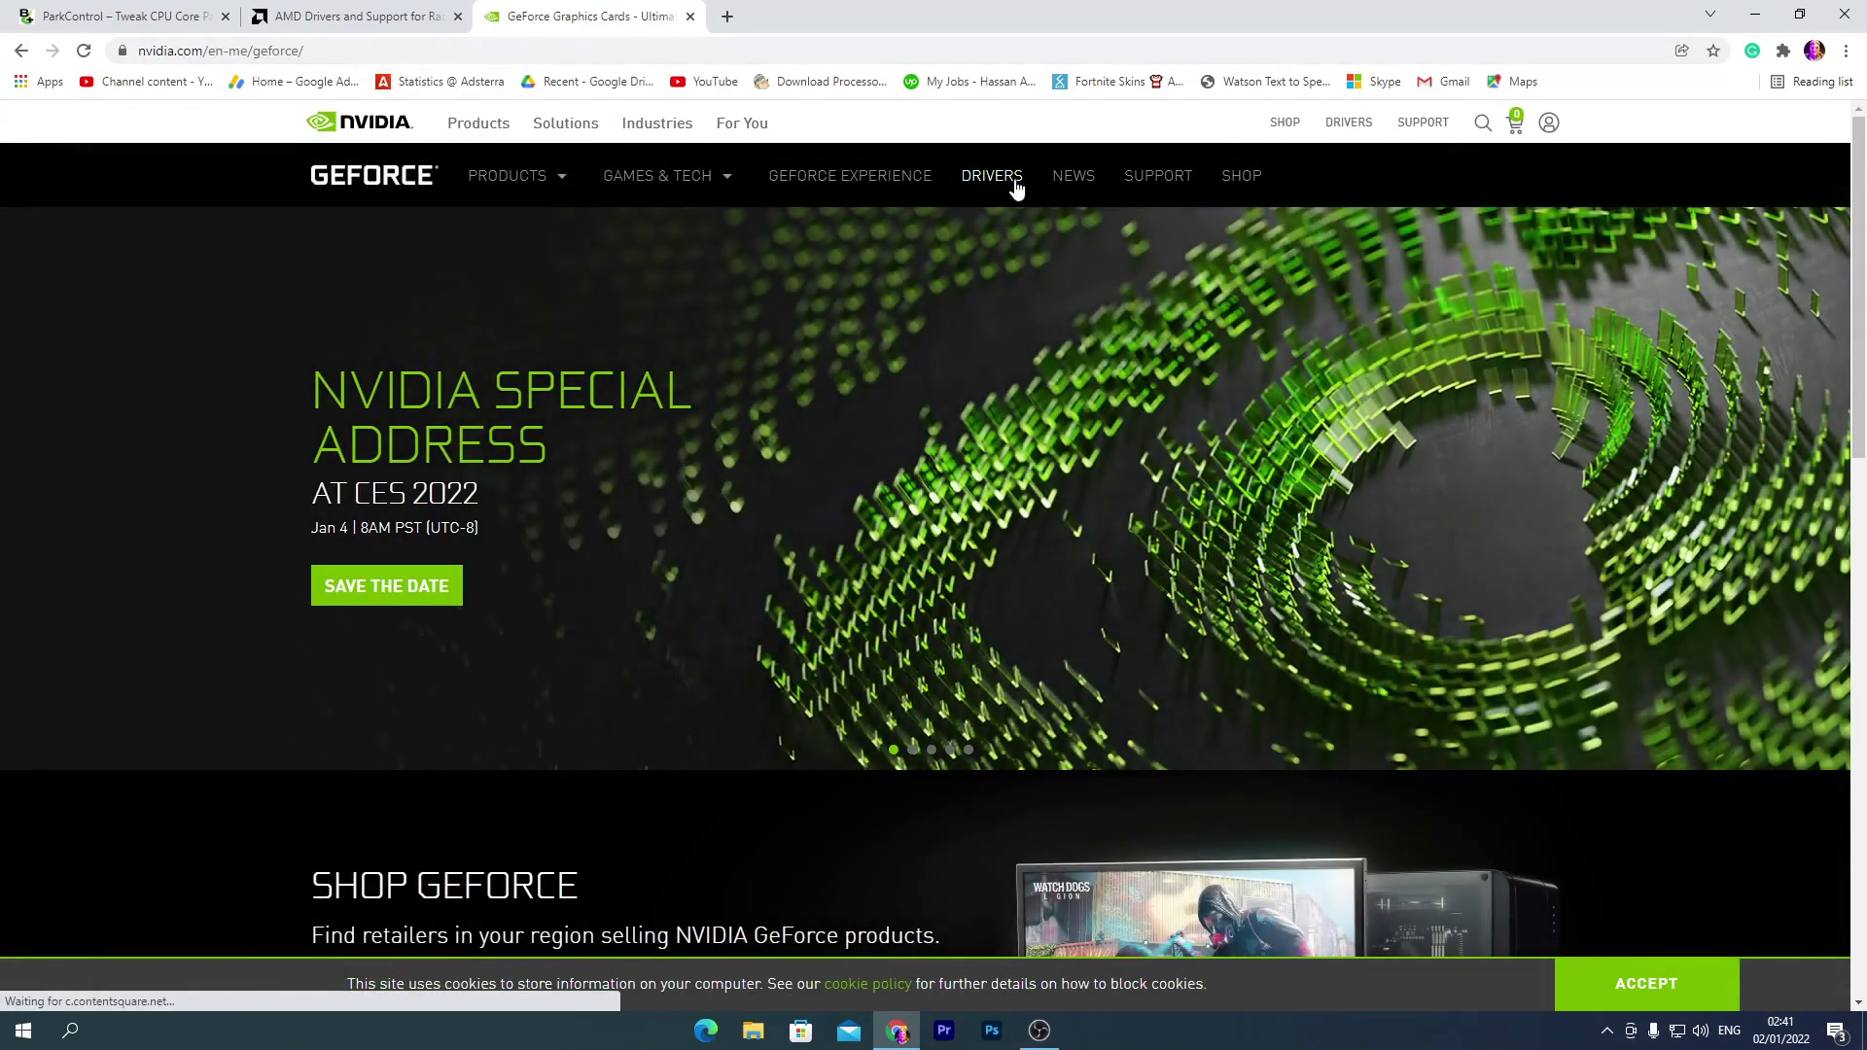
click(997, 178)
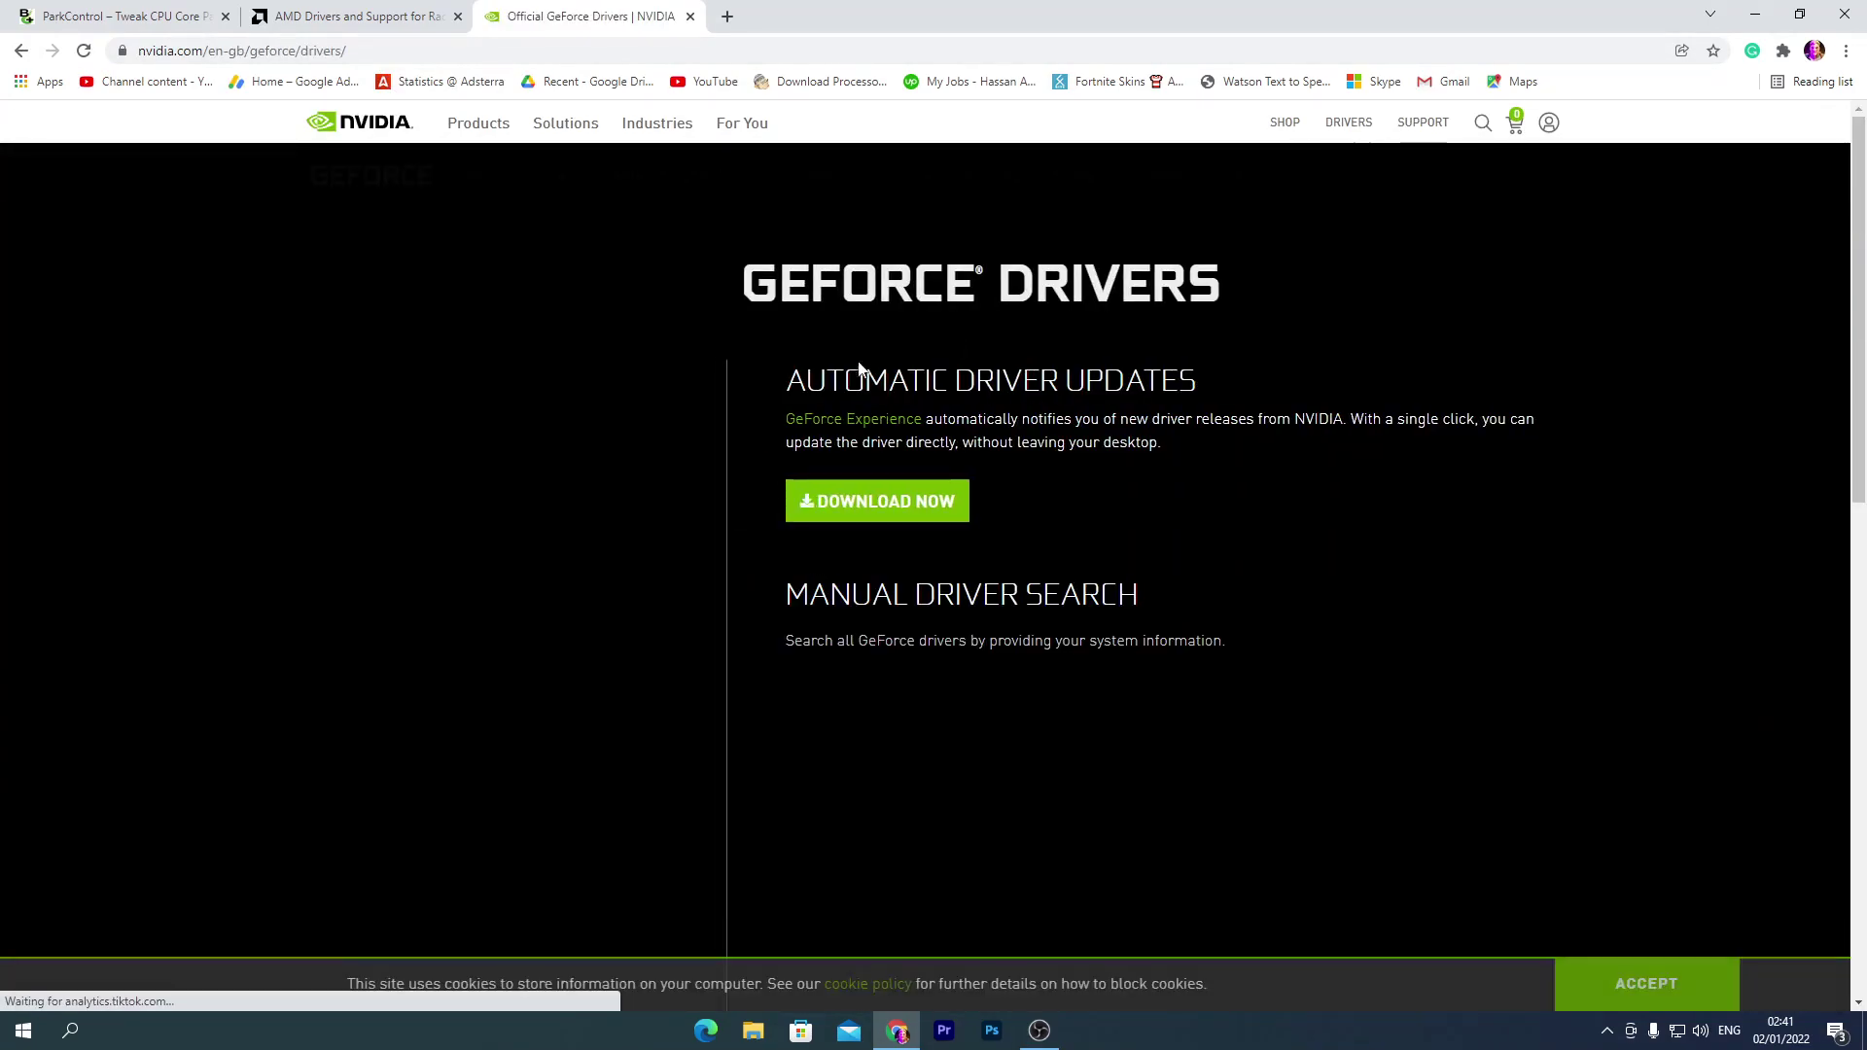
scroll(1864, 445, down, 4)
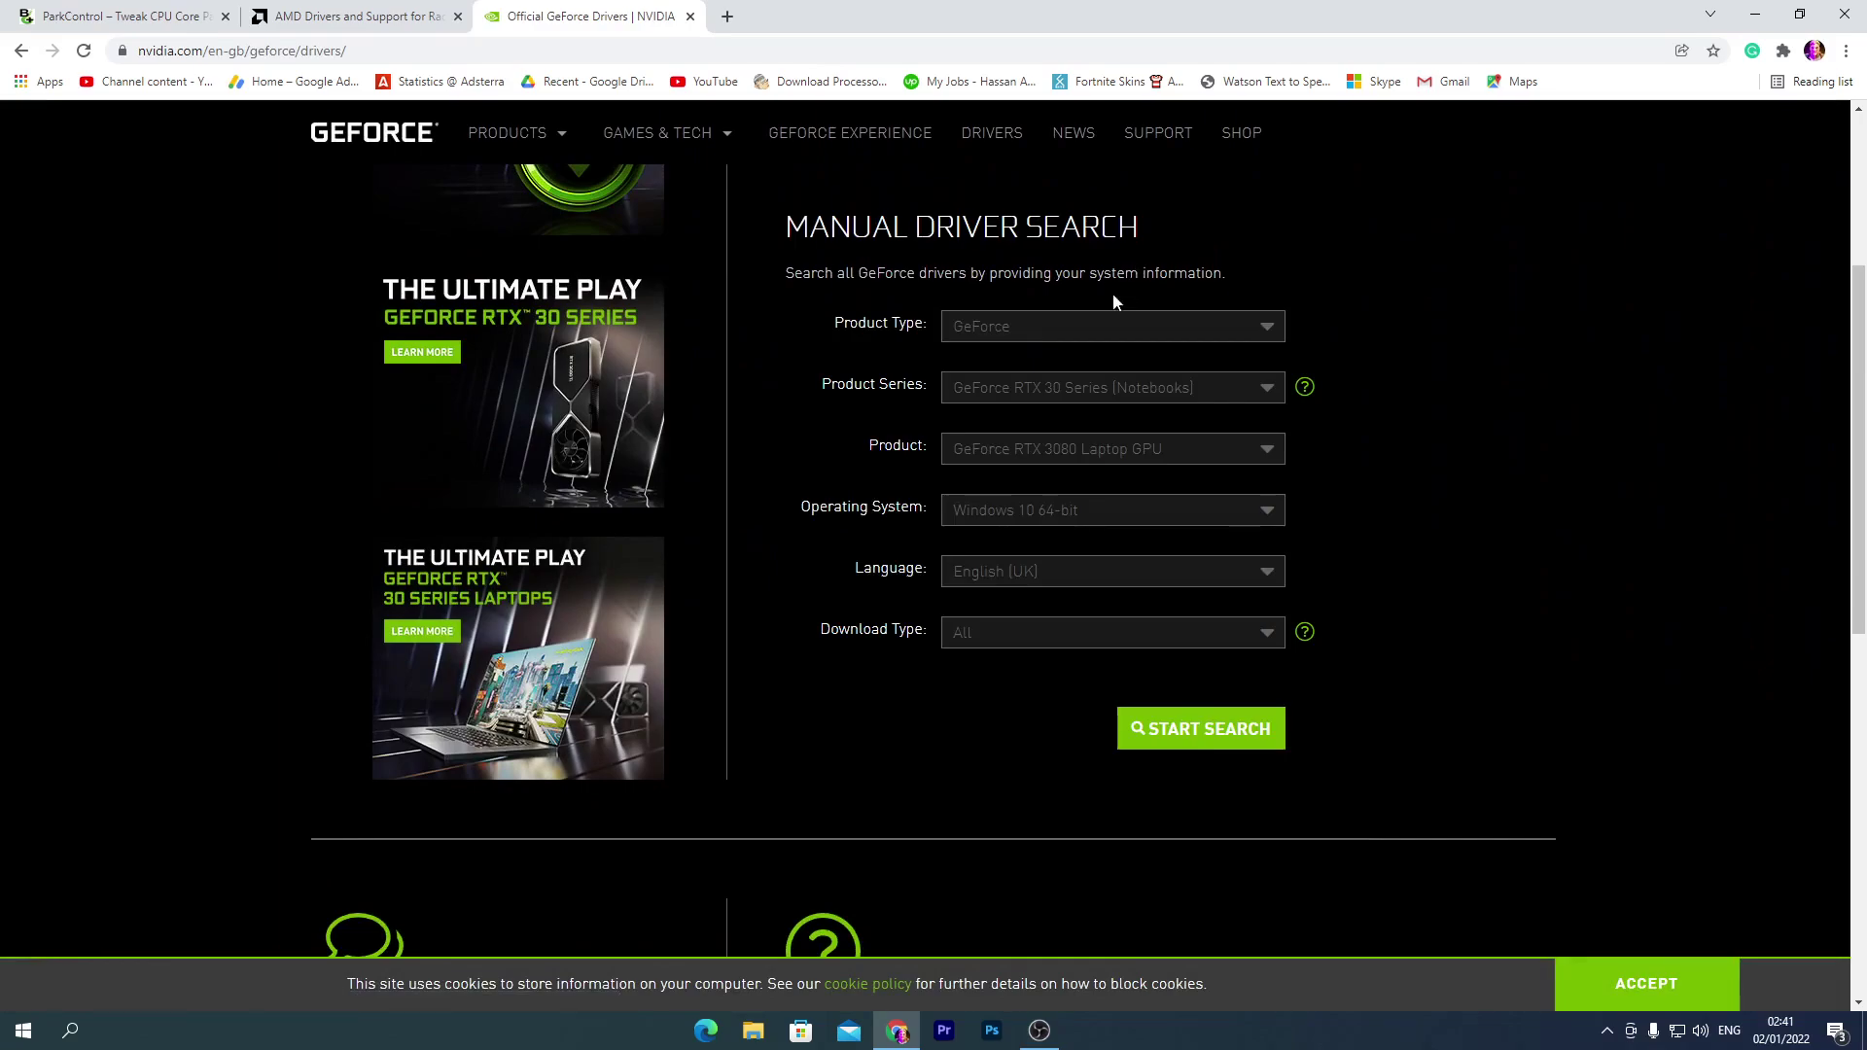
- Search Game Ready drivers for GeForce 16 Series GTX 1650 SUPER on Windows 10 64-bit
click(1116, 387)
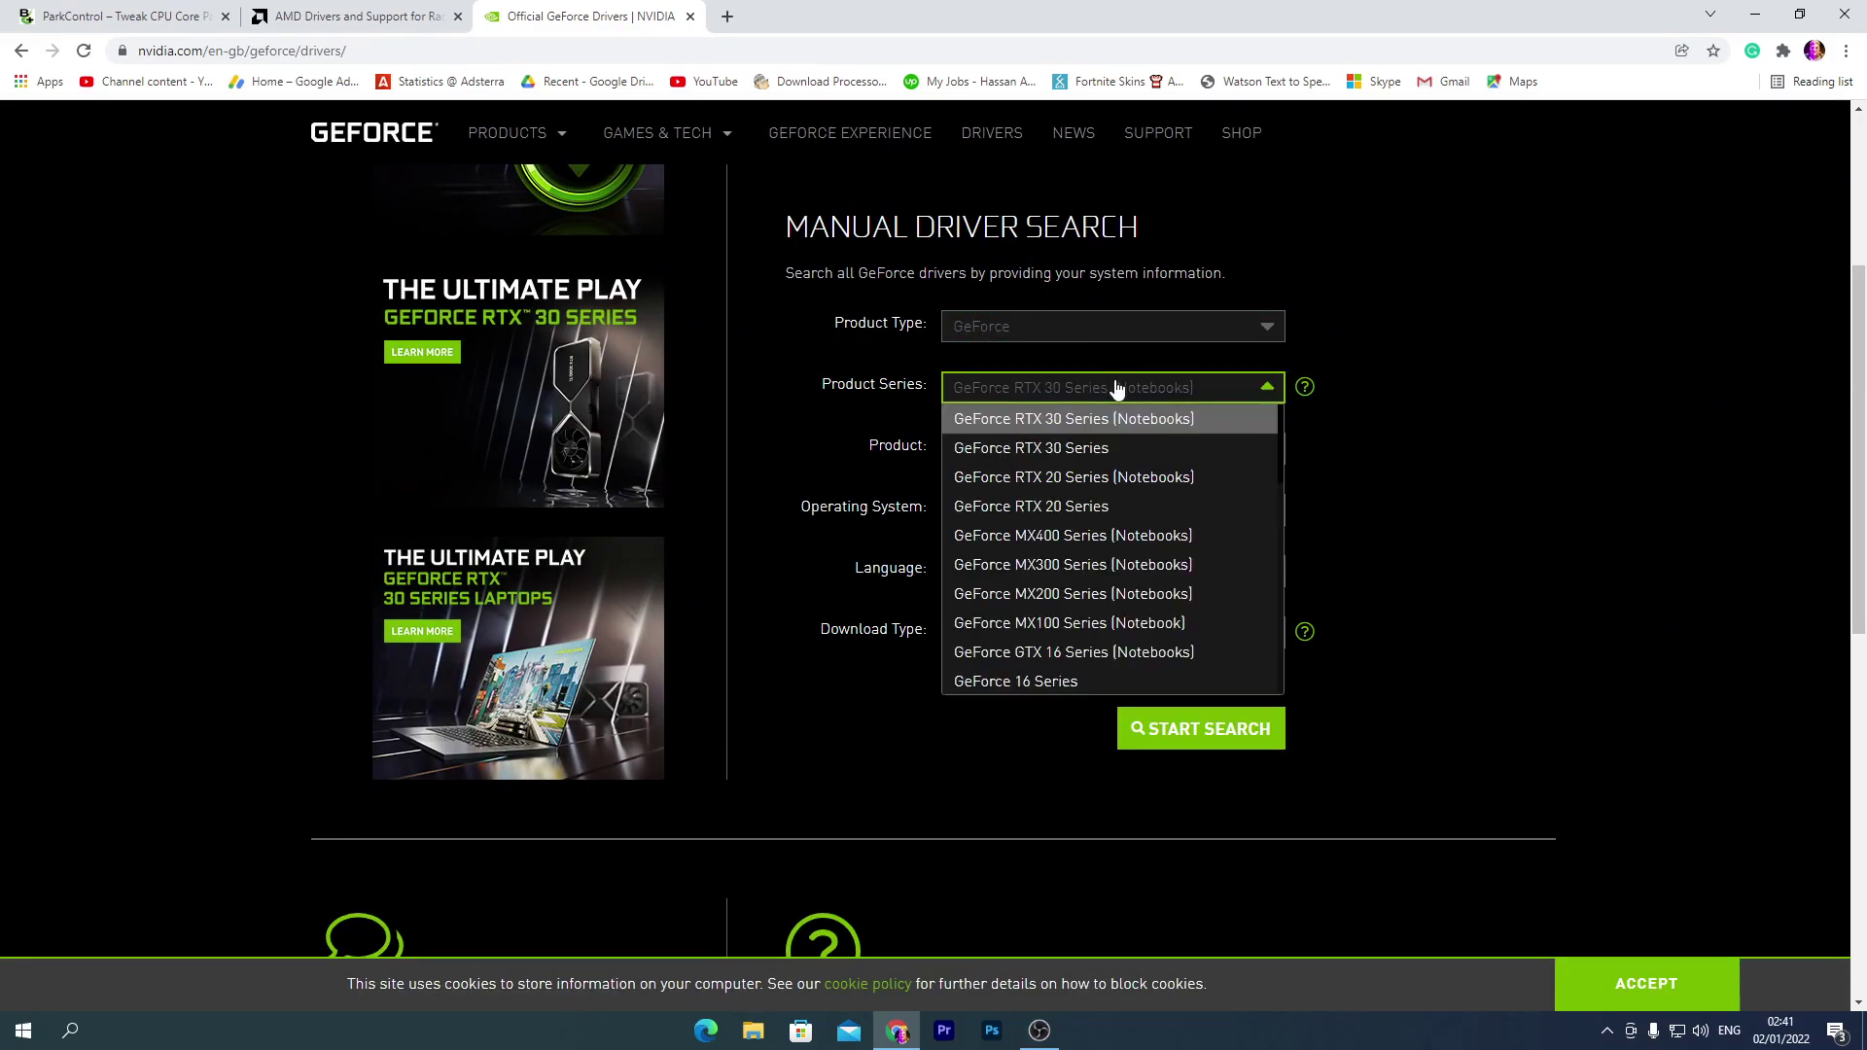
click(1060, 681)
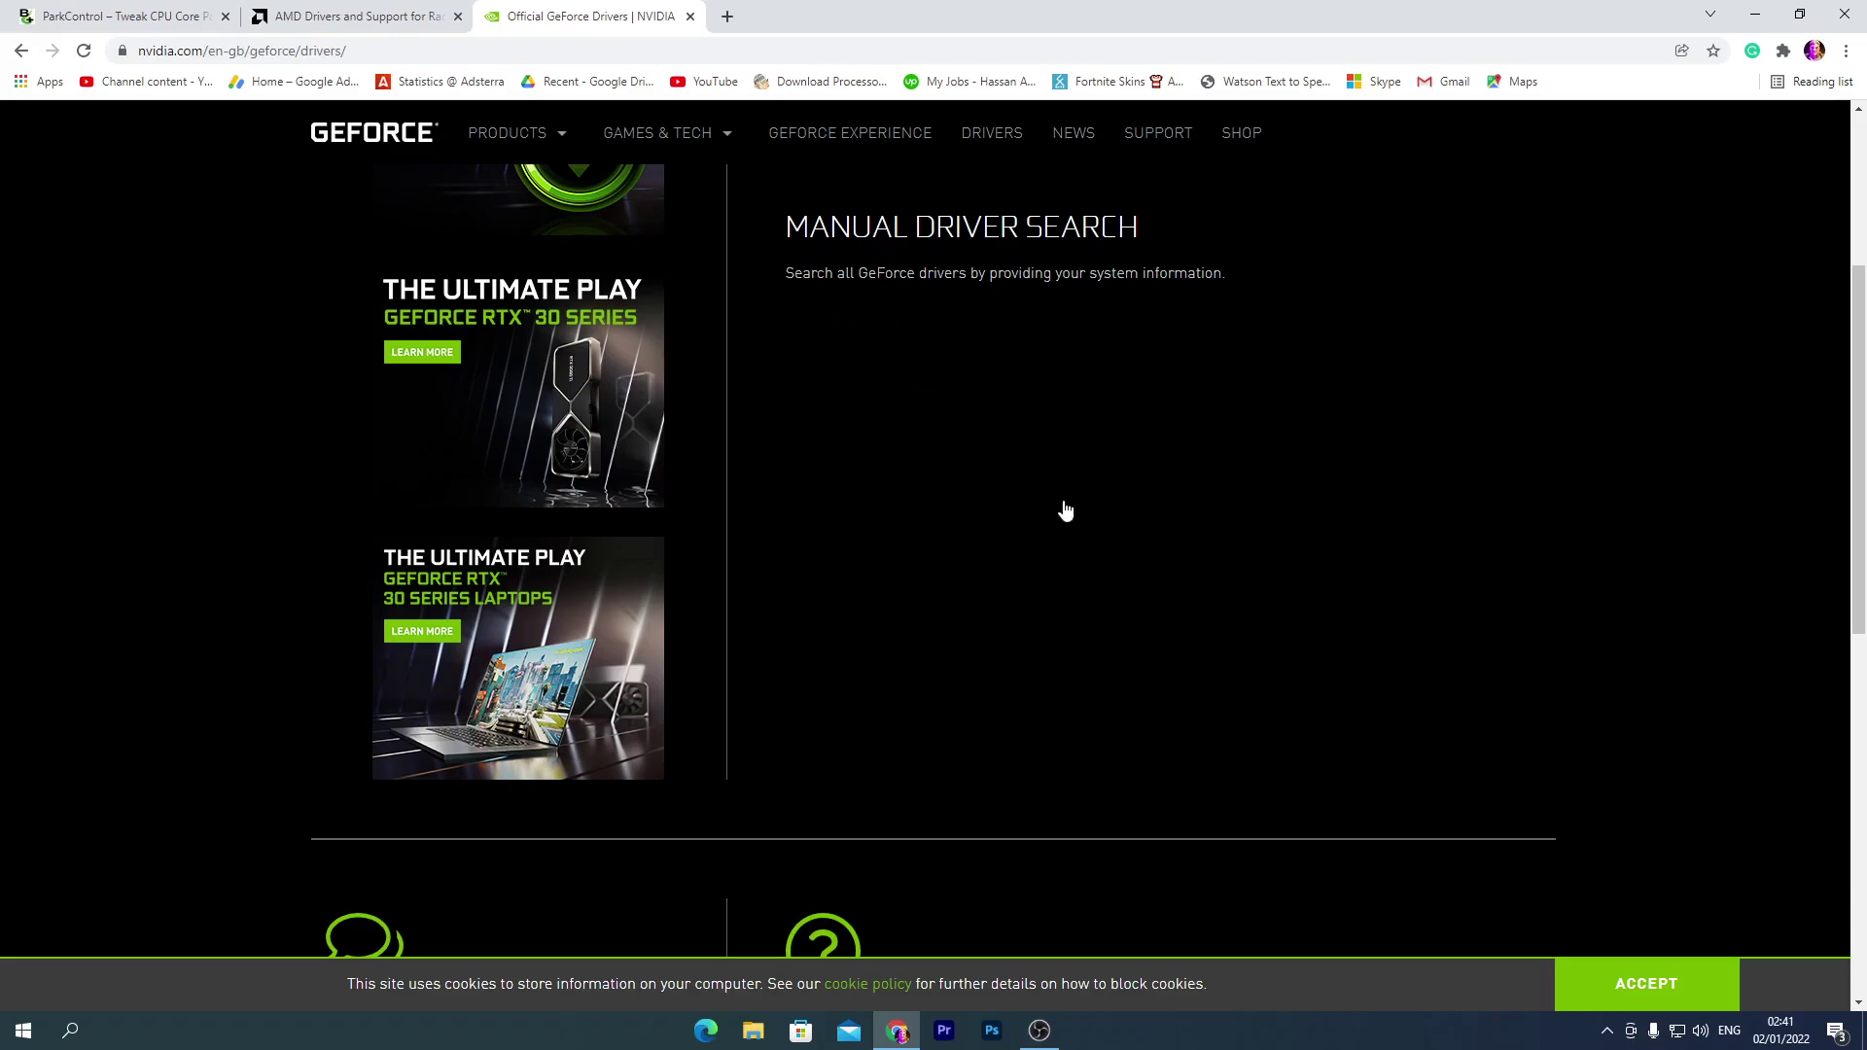
click(1070, 455)
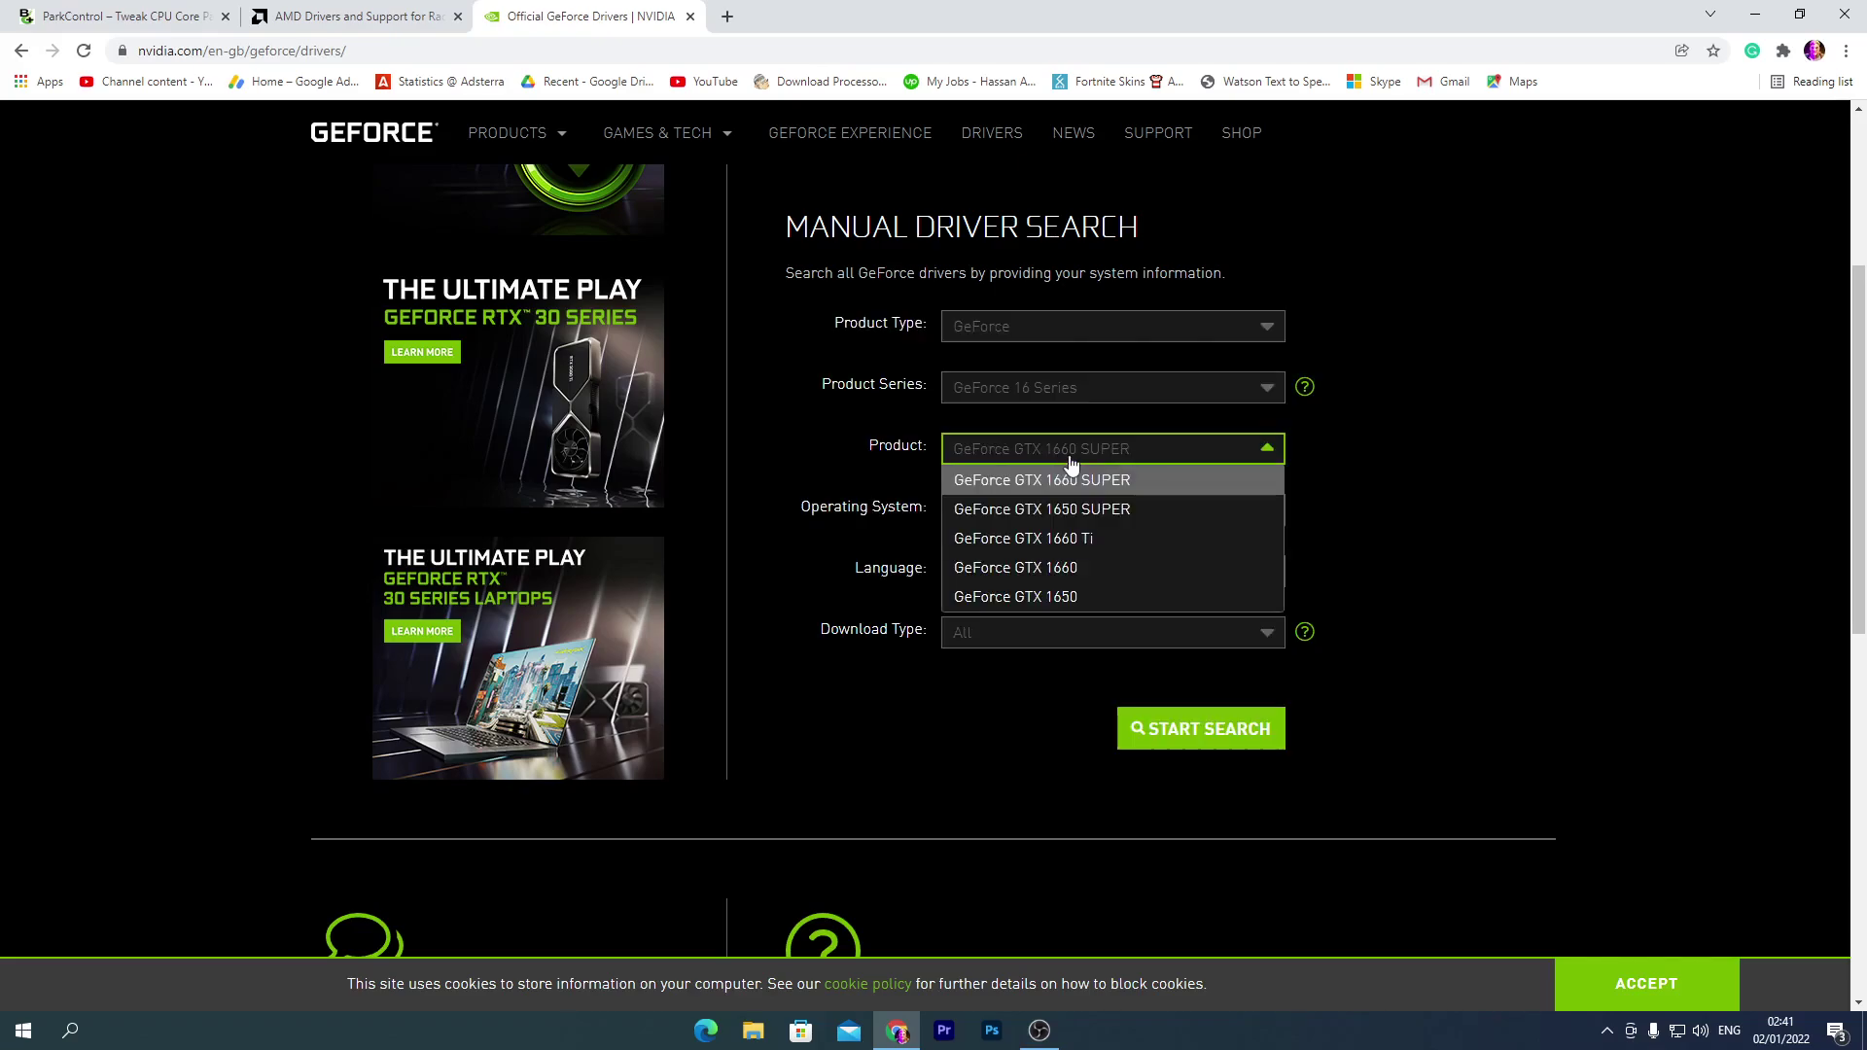
click(1087, 510)
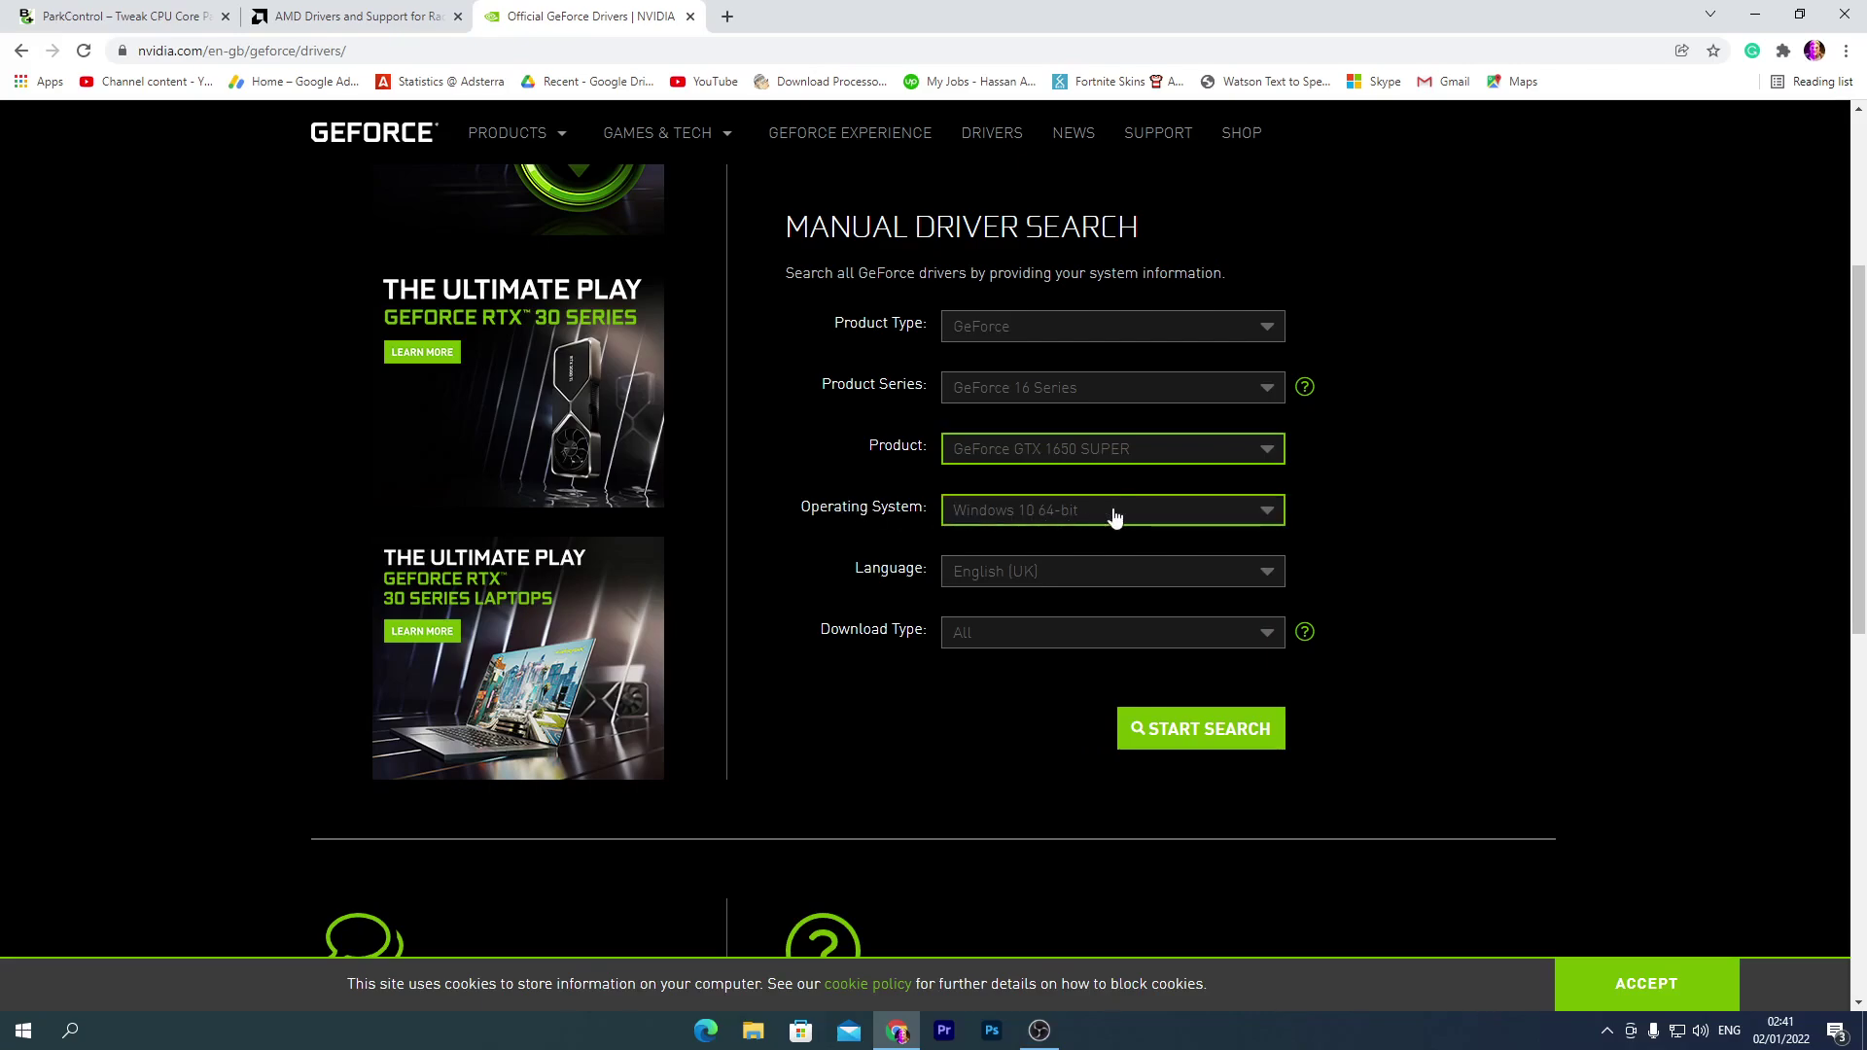
click(1046, 516)
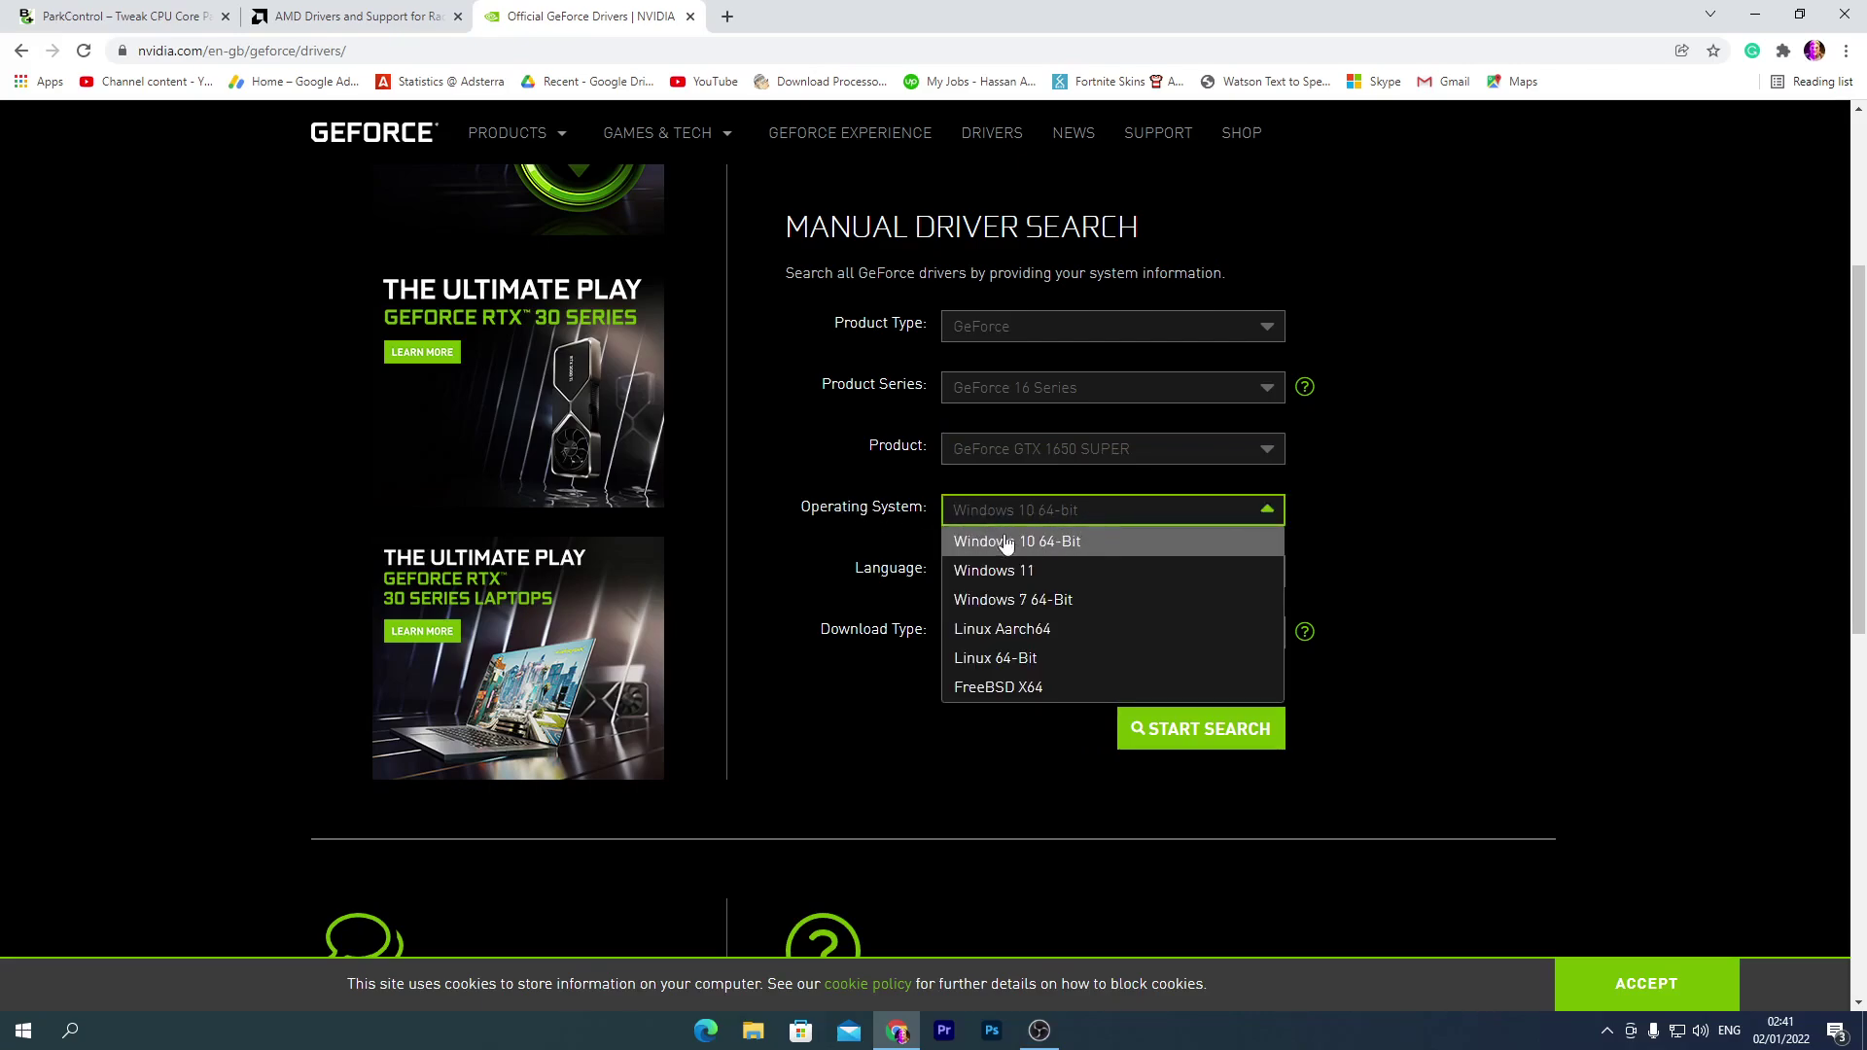
click(1031, 541)
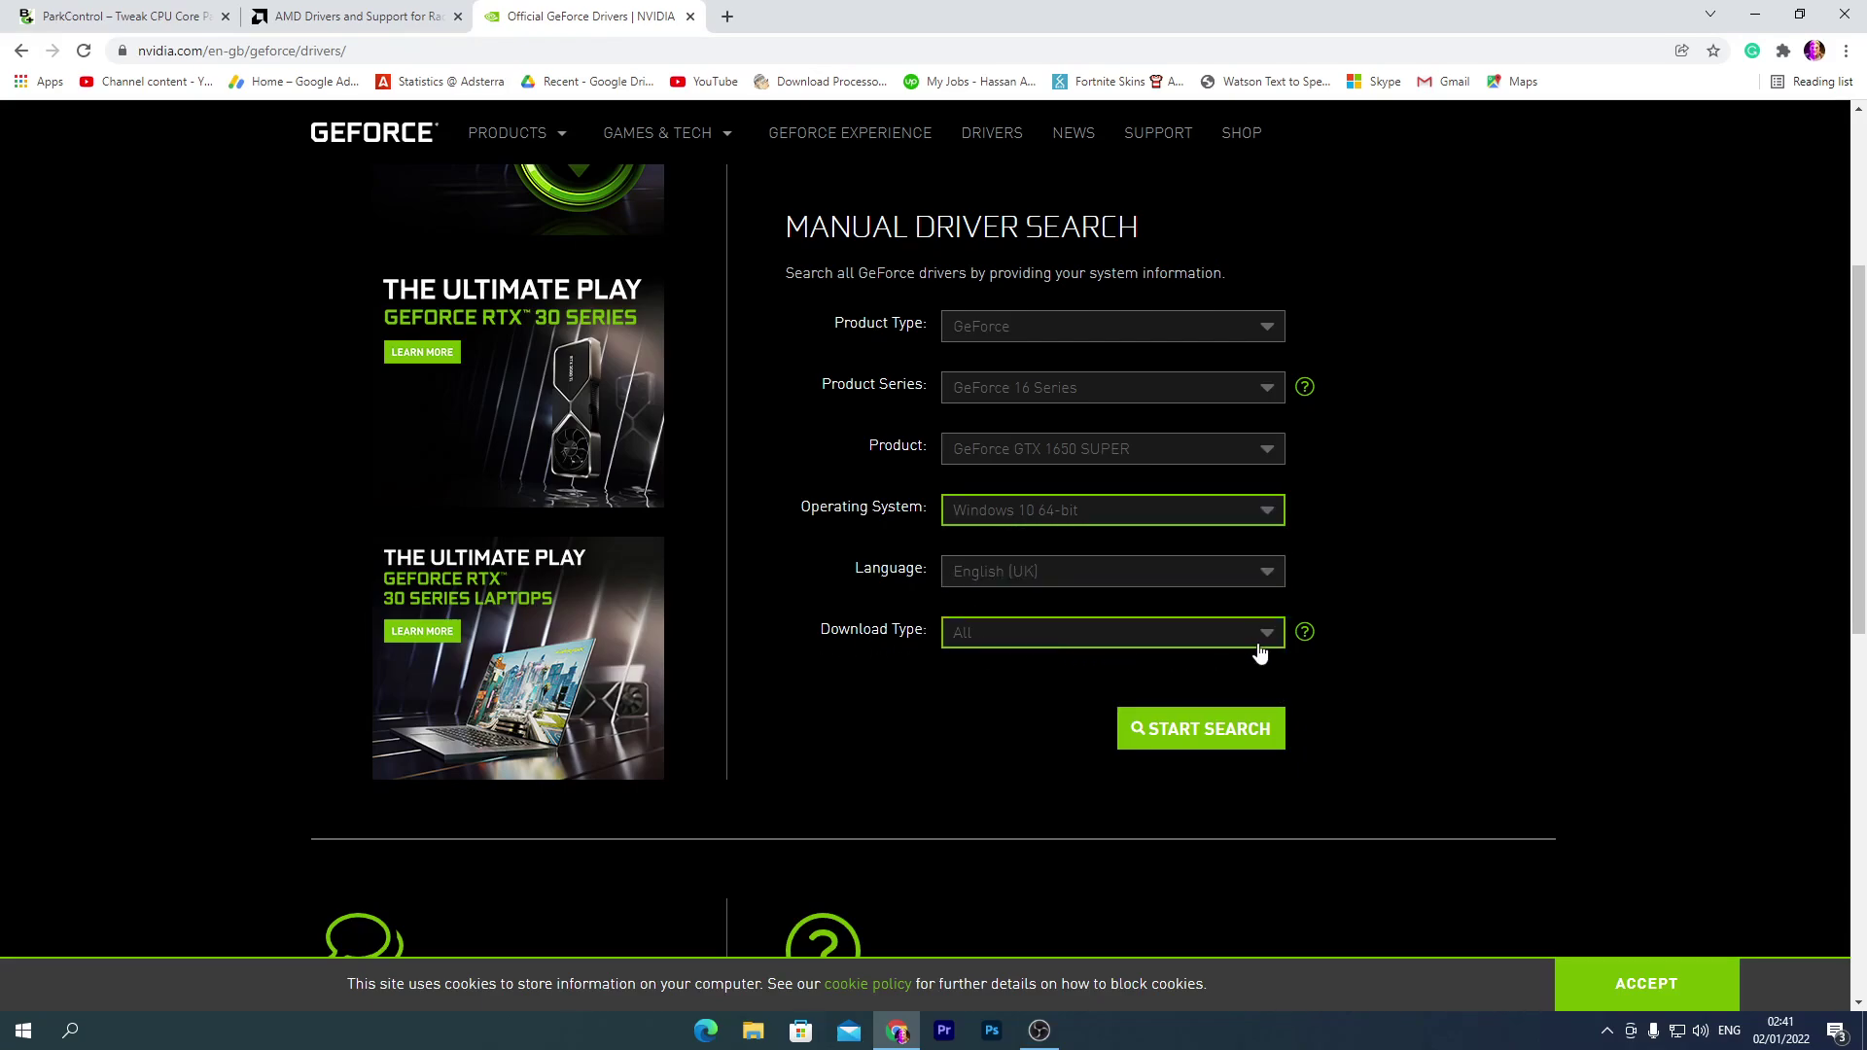
click(1185, 640)
click(1016, 689)
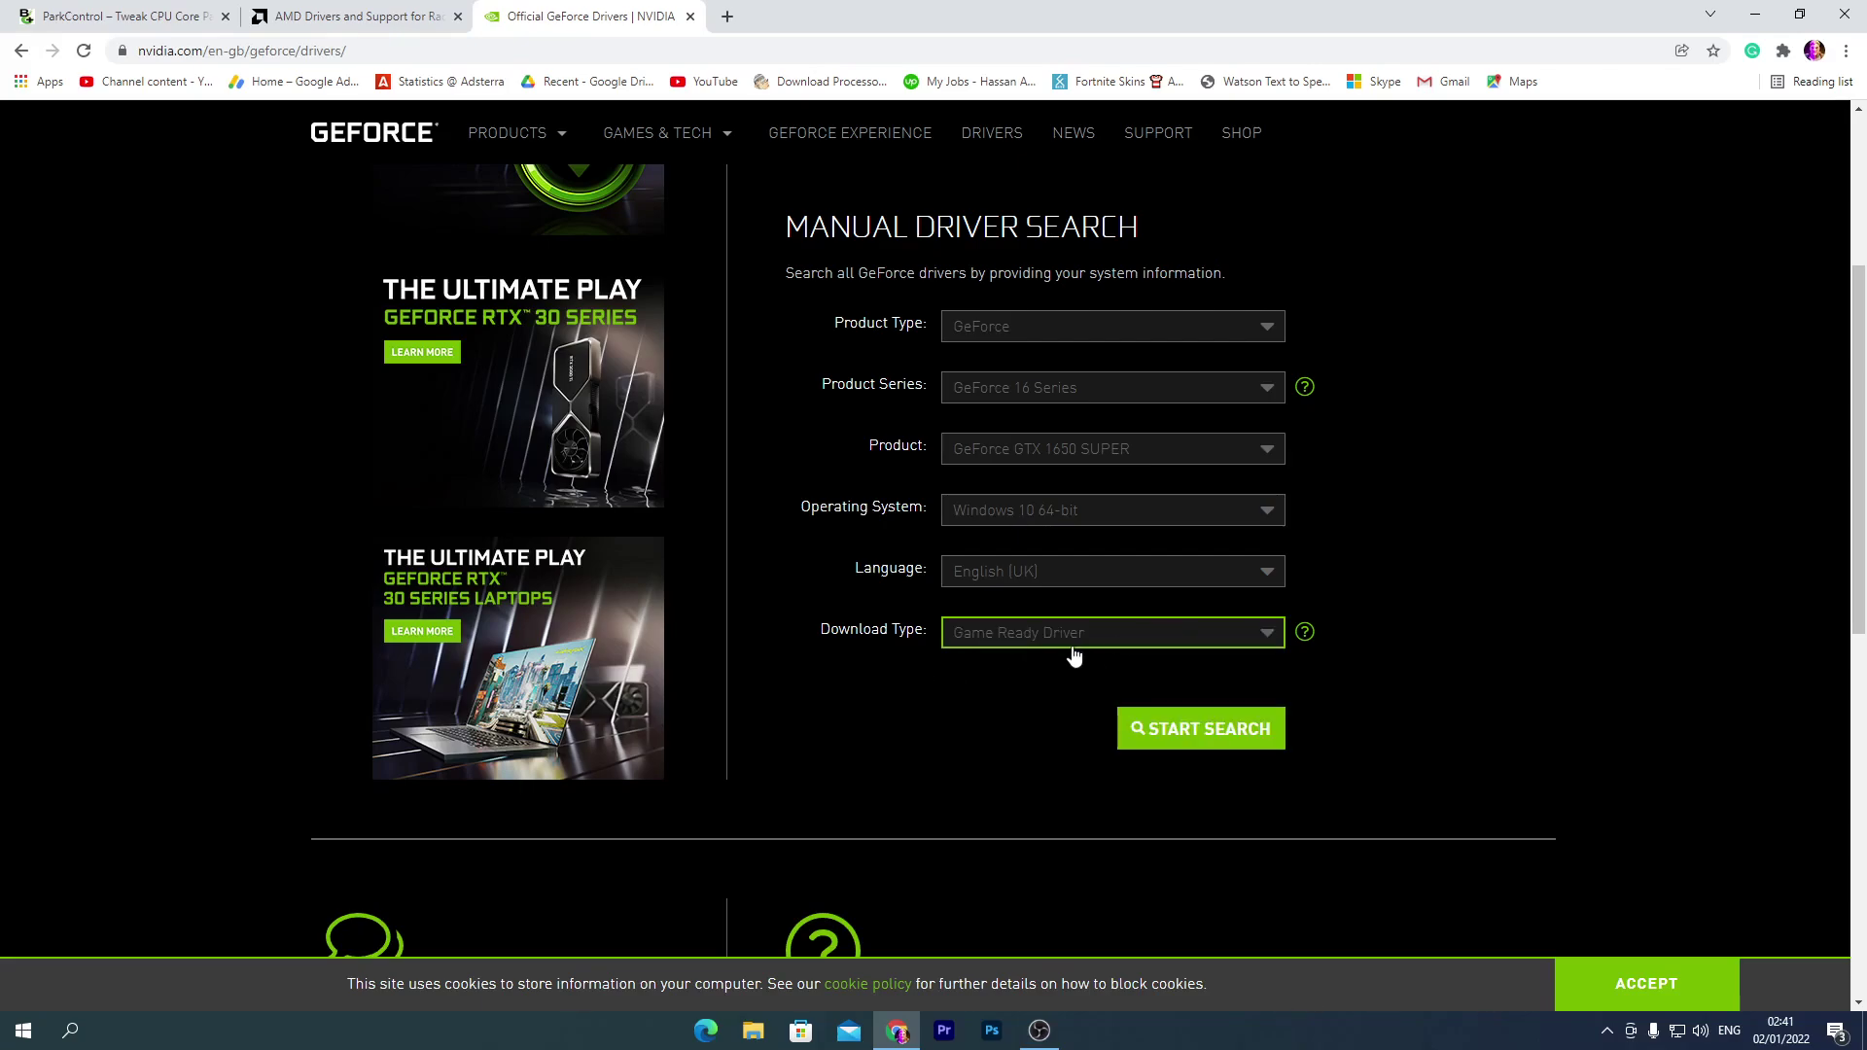
click(1213, 734)
scroll(1864, 442, down, 2)
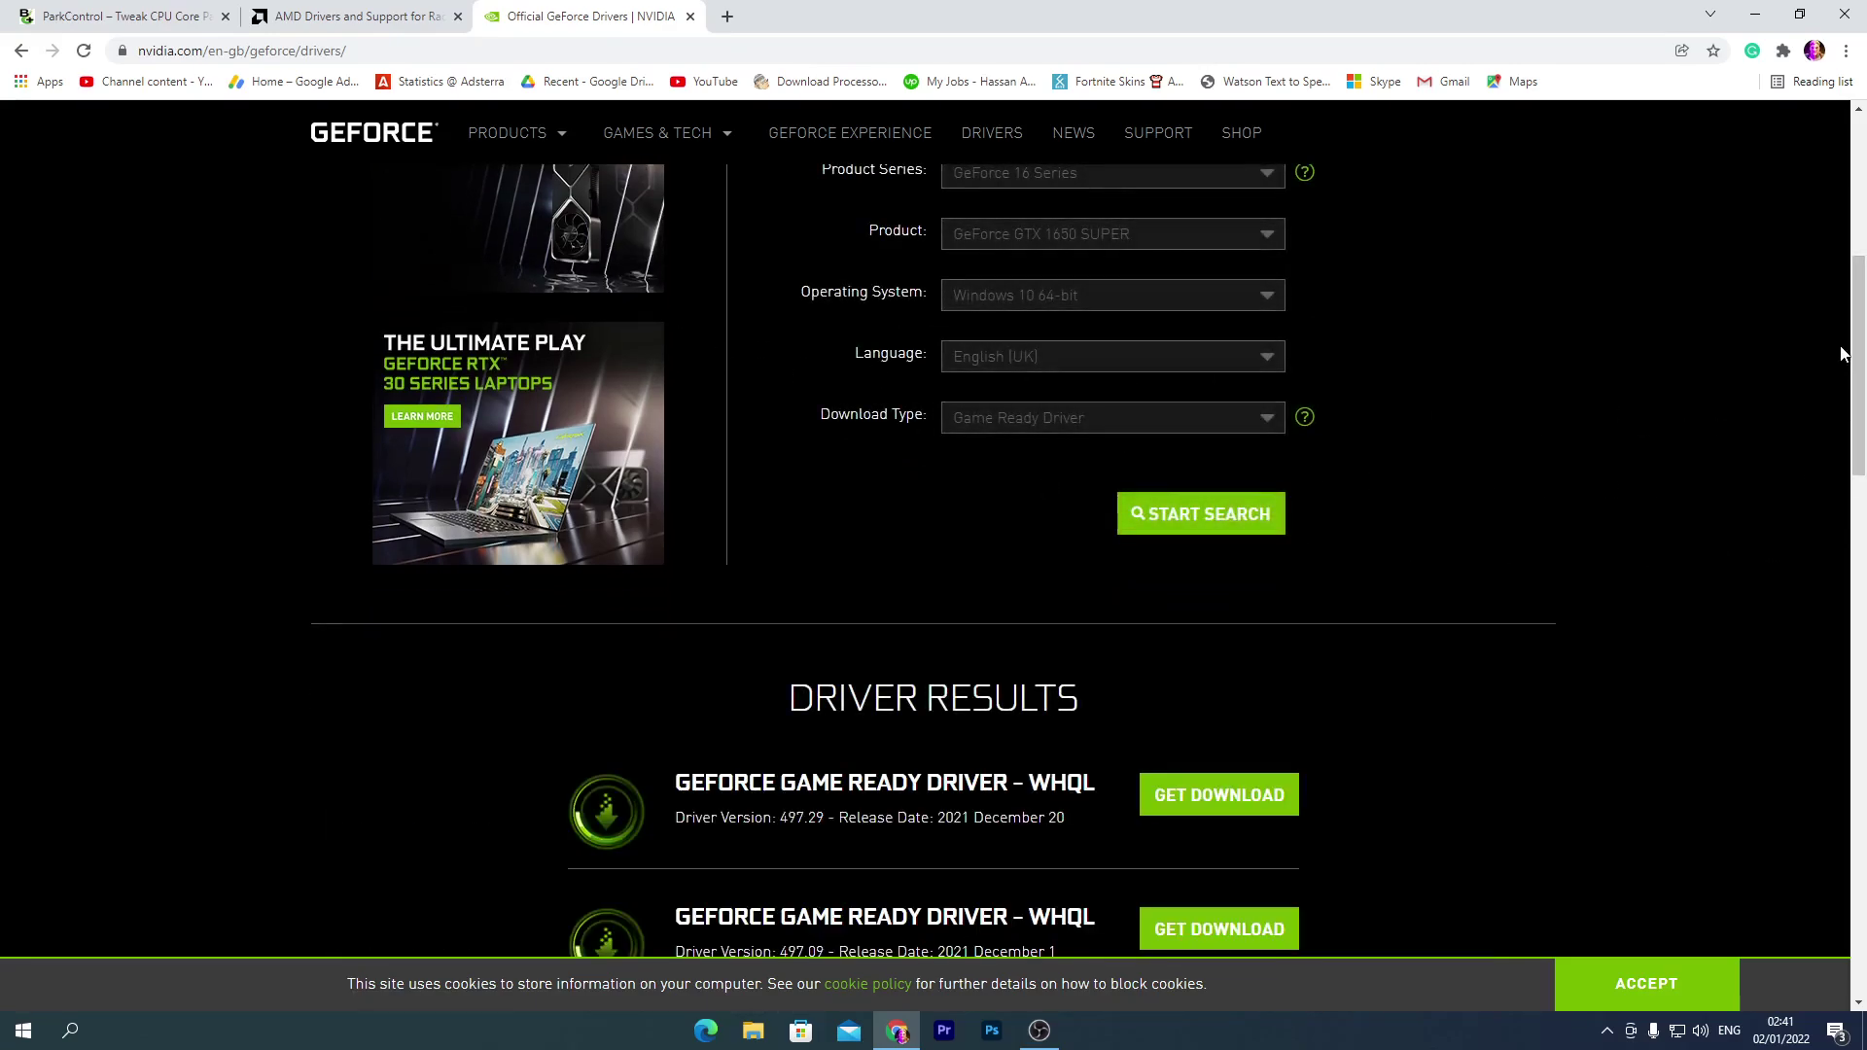
- Review the GTX 1650 SUPER driver results, newest 497.29, then minimise Chrome
scroll(1858, 389, down, 5)
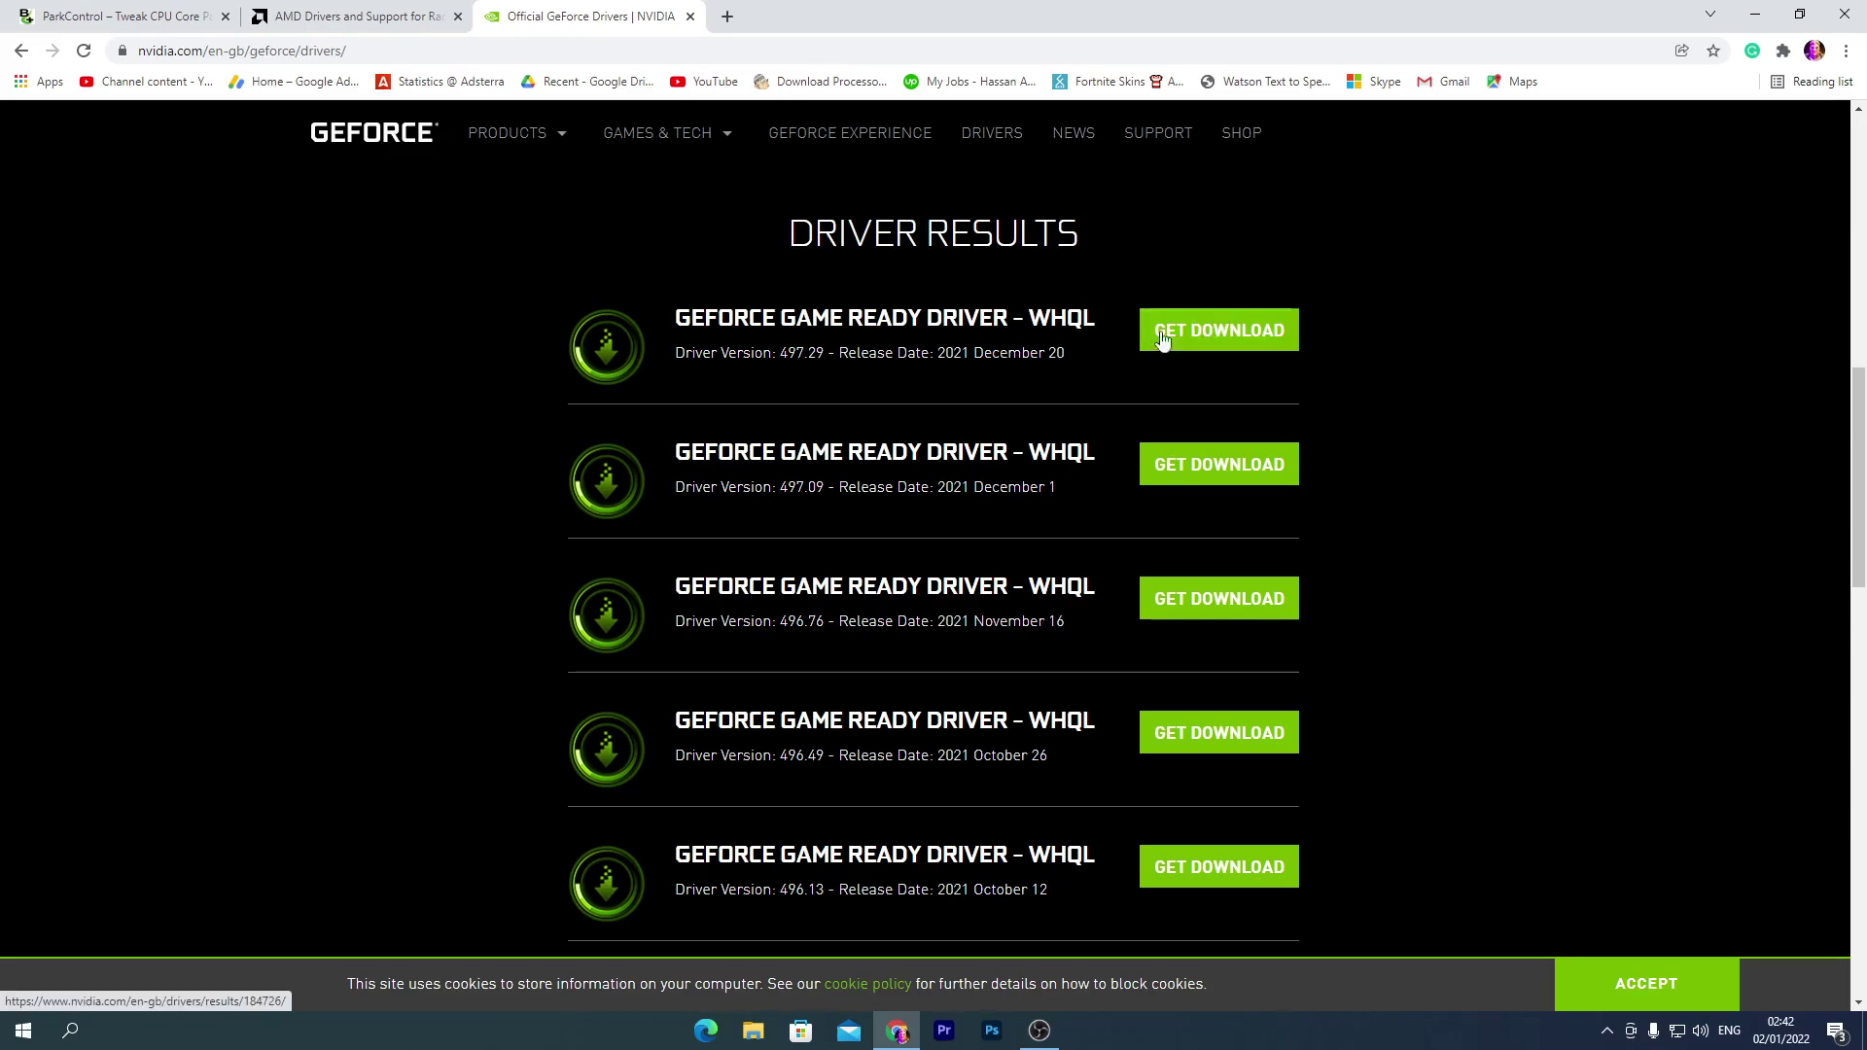
click(1760, 14)
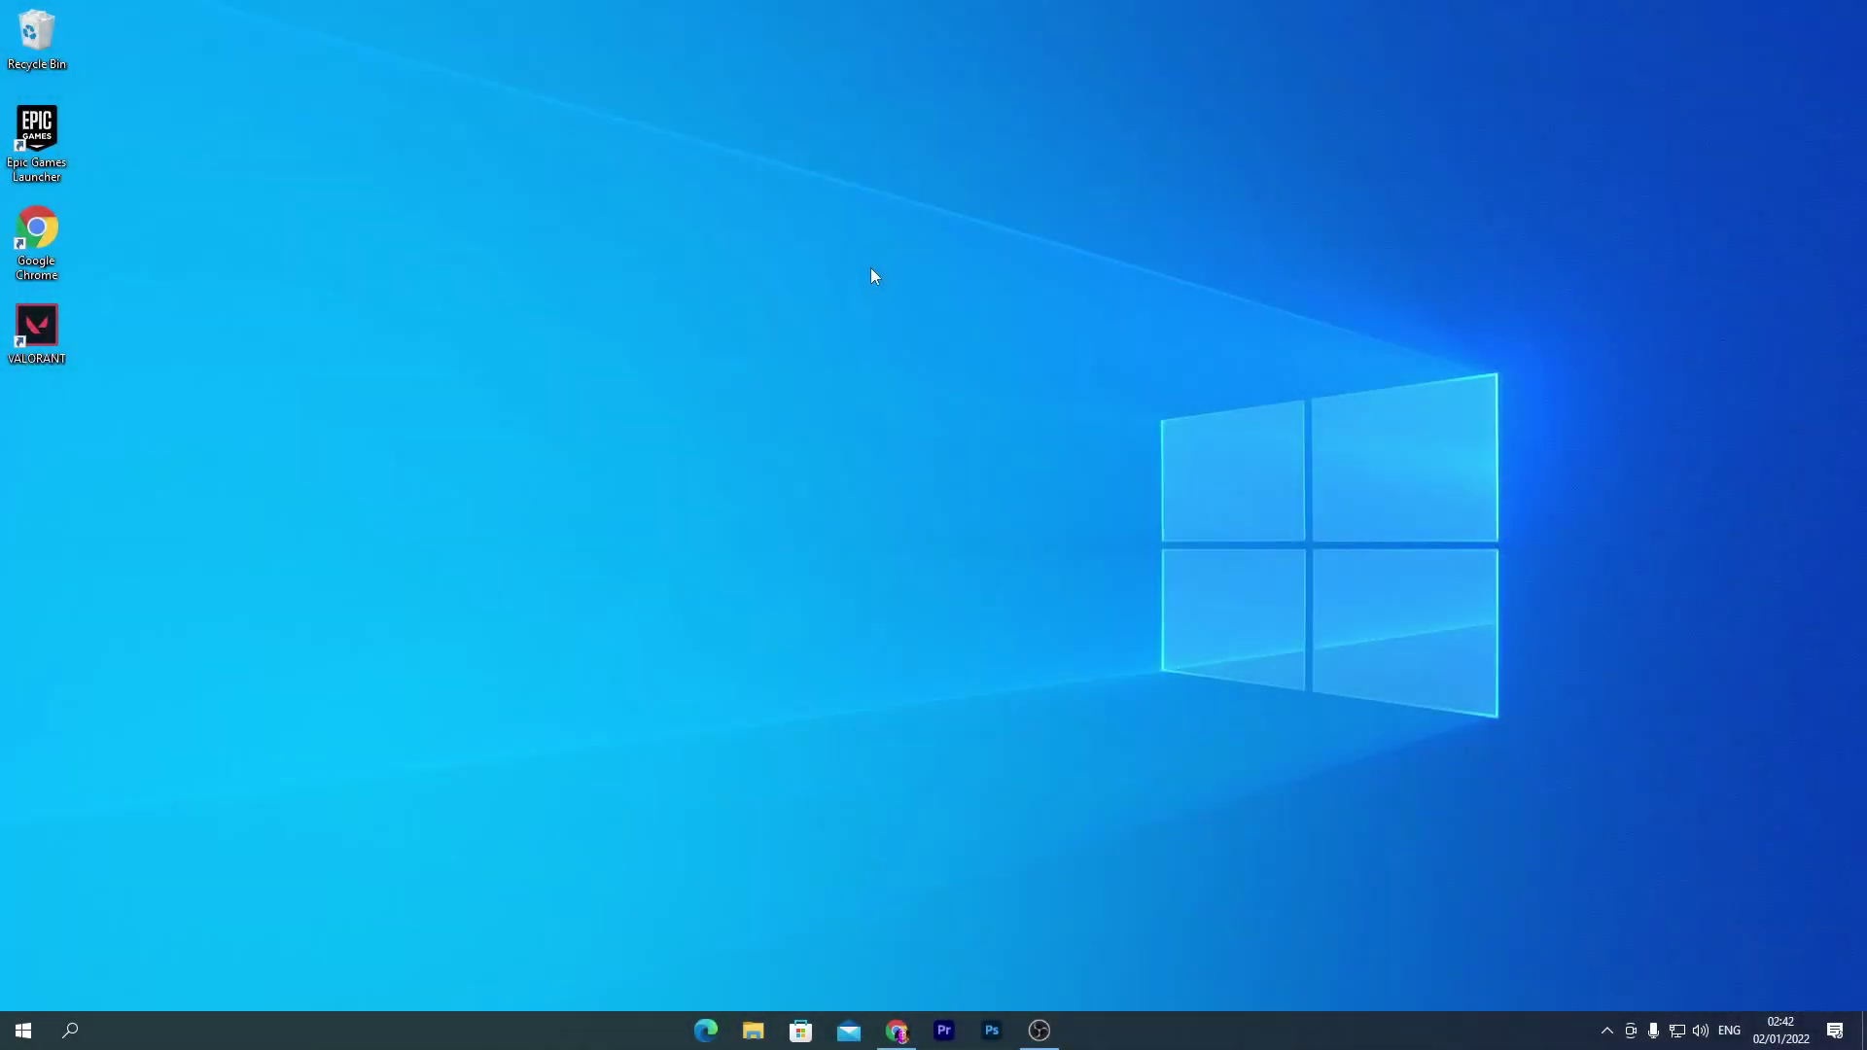
- Launch NVIDIA Control Panel from the desktop context menu and go to Manage 3D settings
right_click(683, 182)
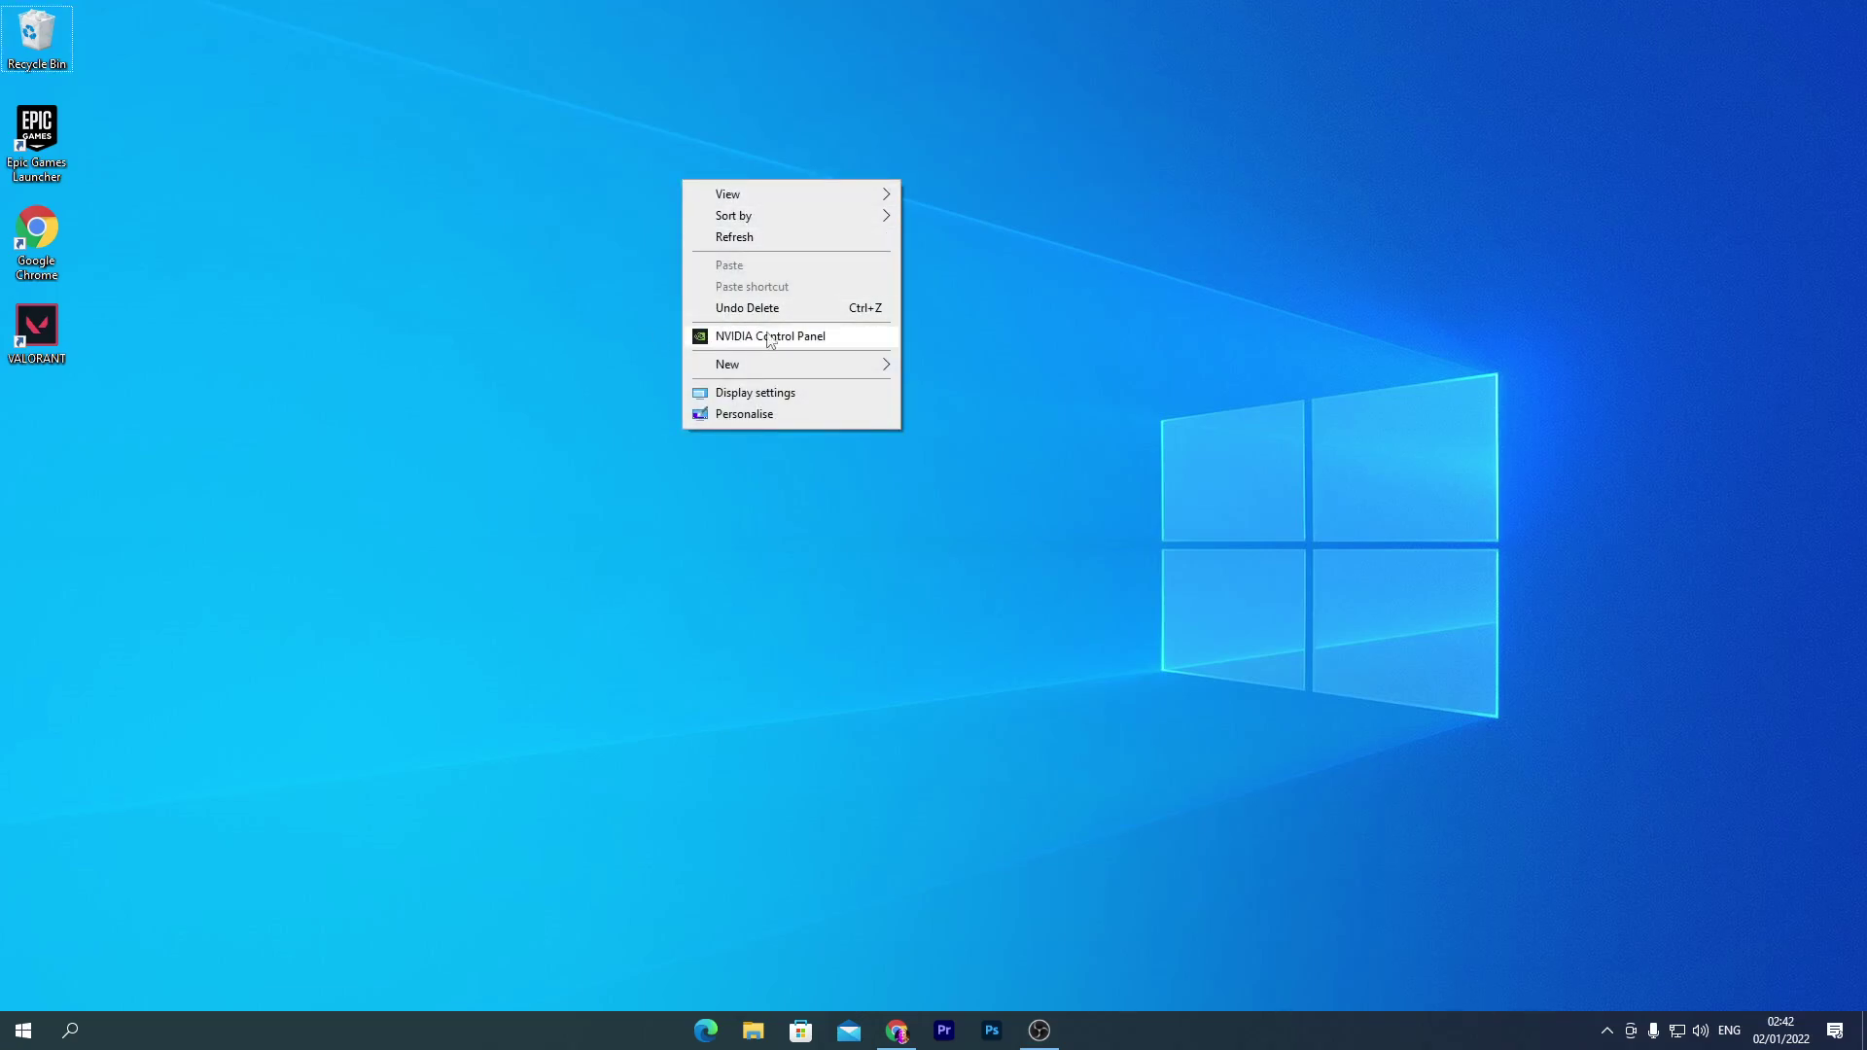
click(723, 336)
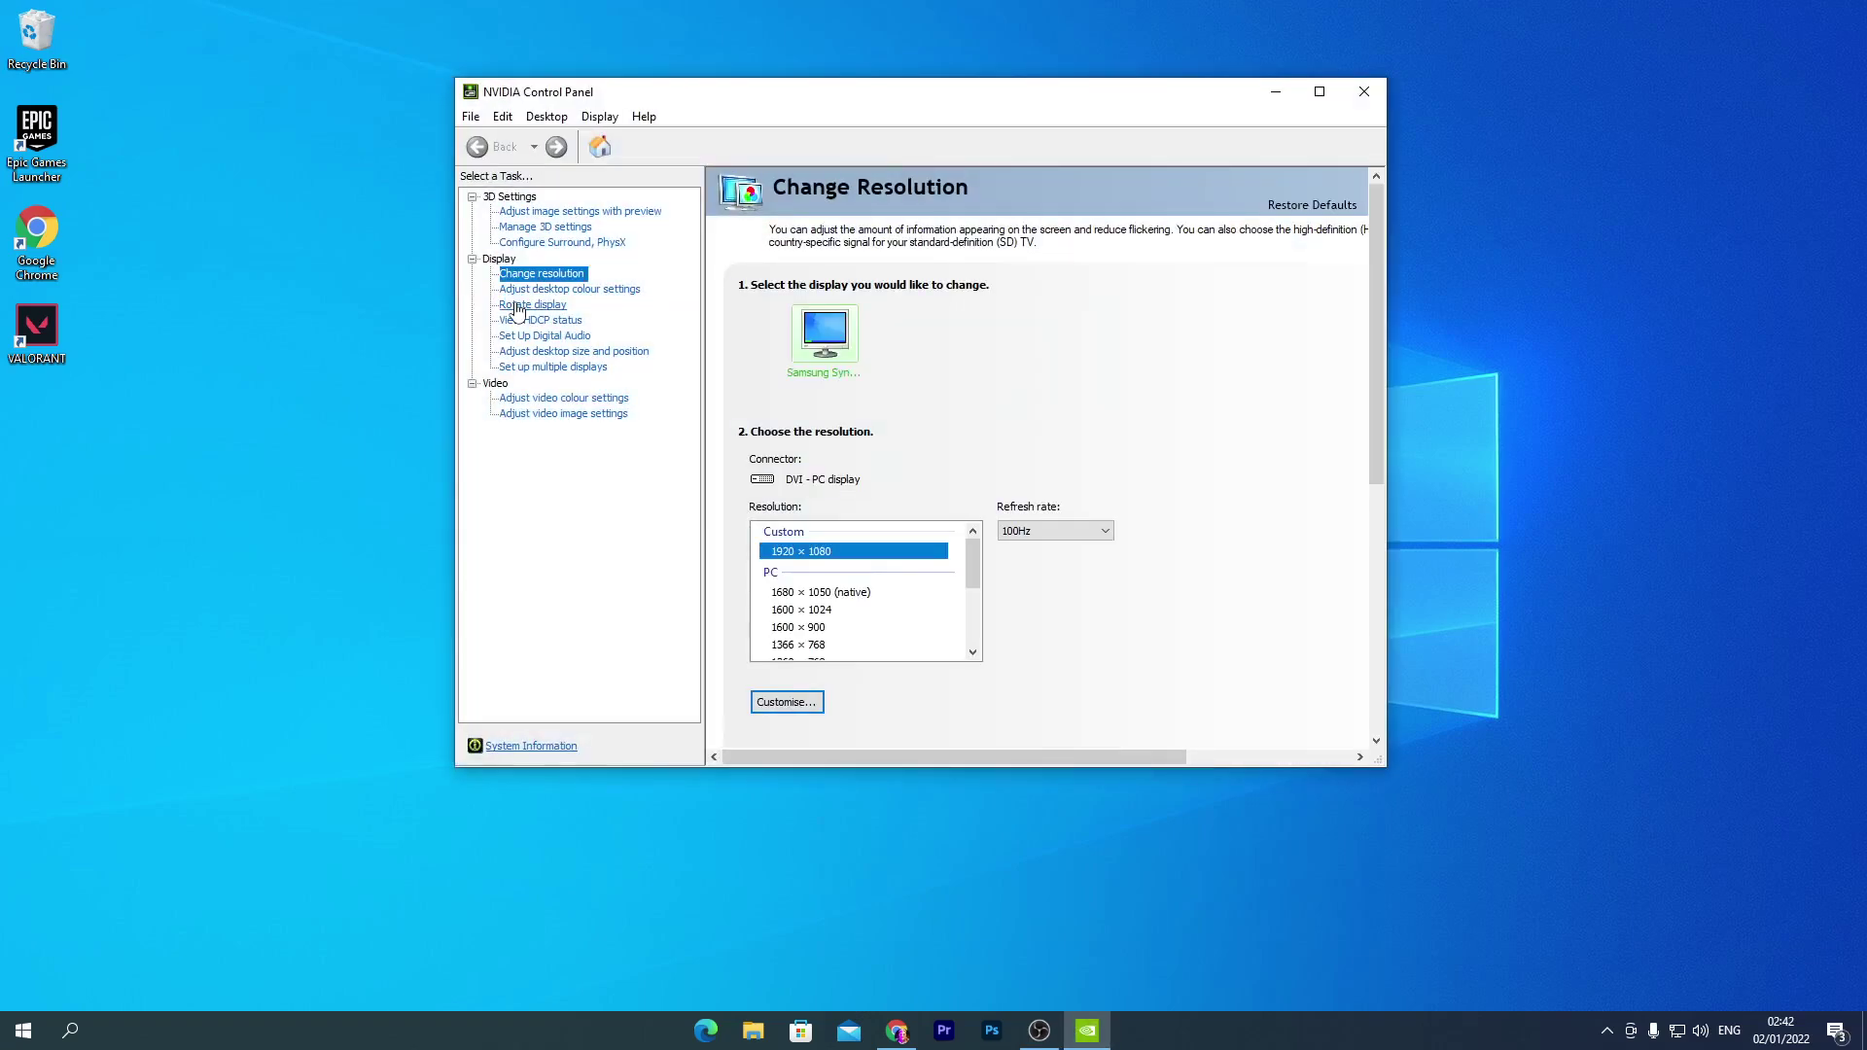
click(524, 214)
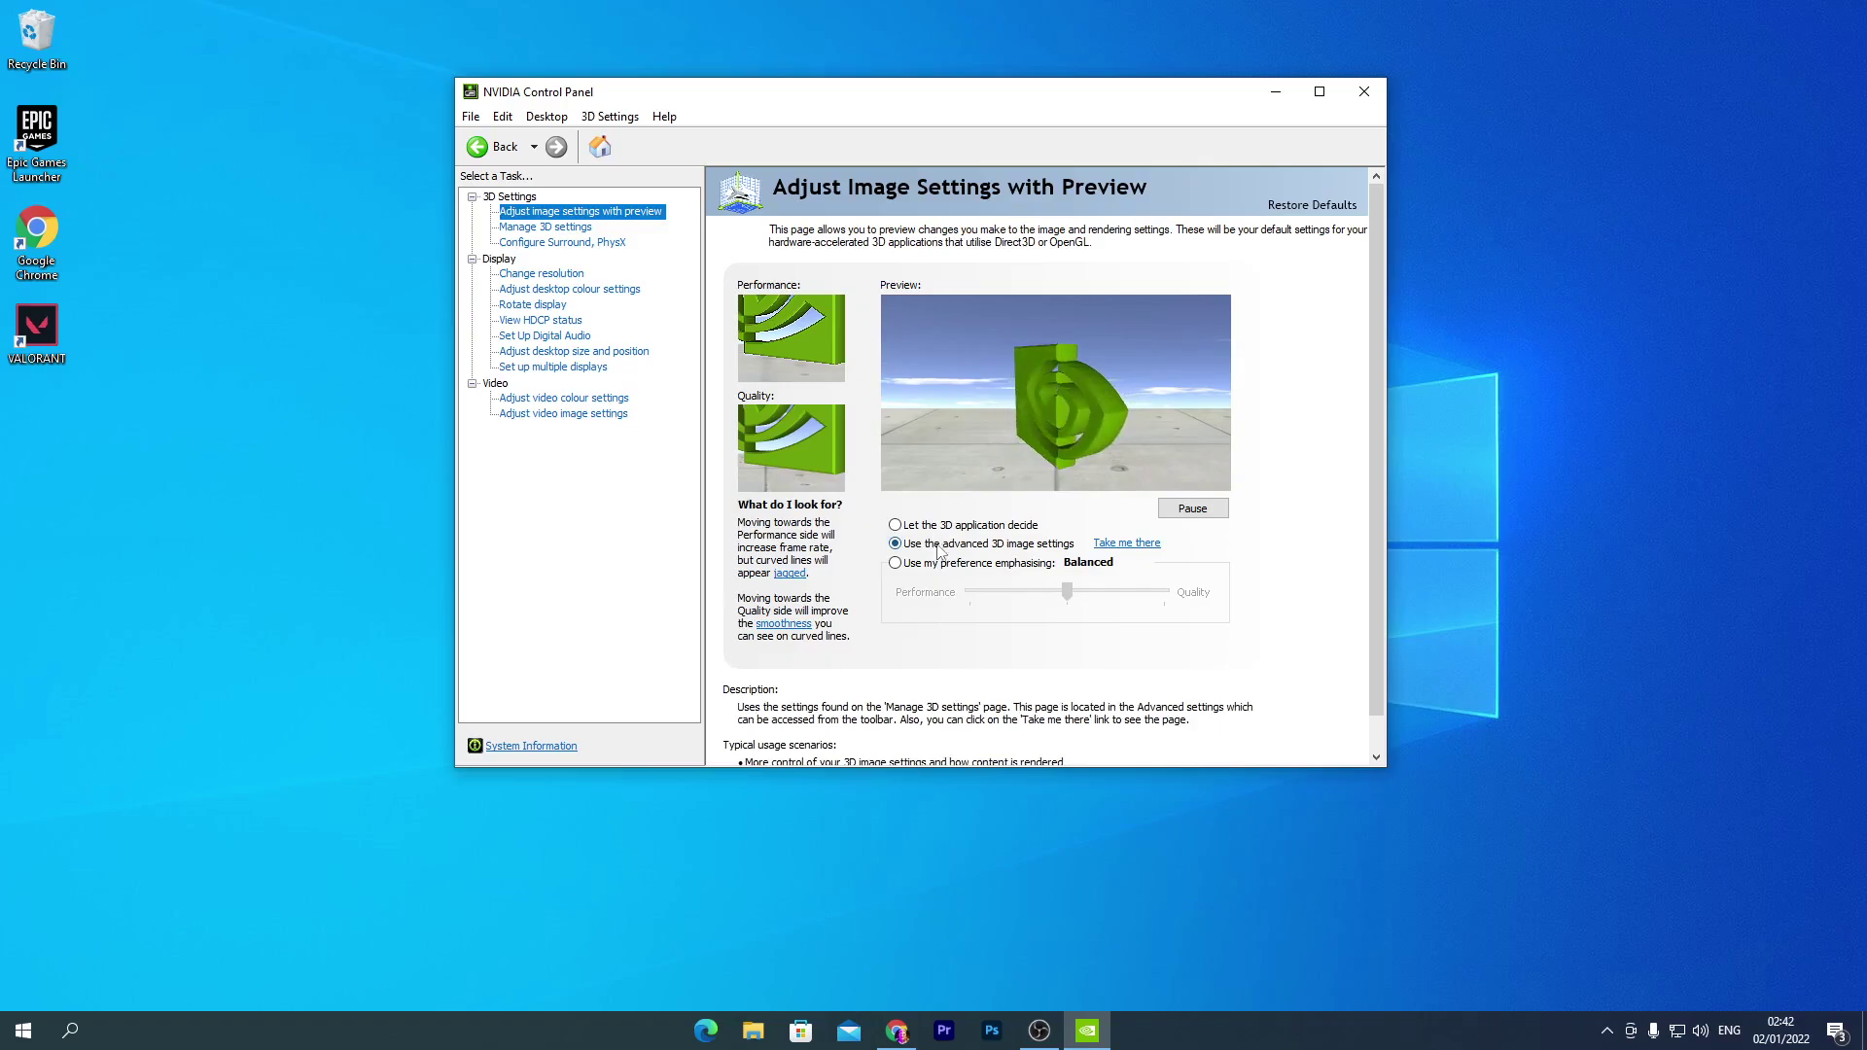
click(526, 228)
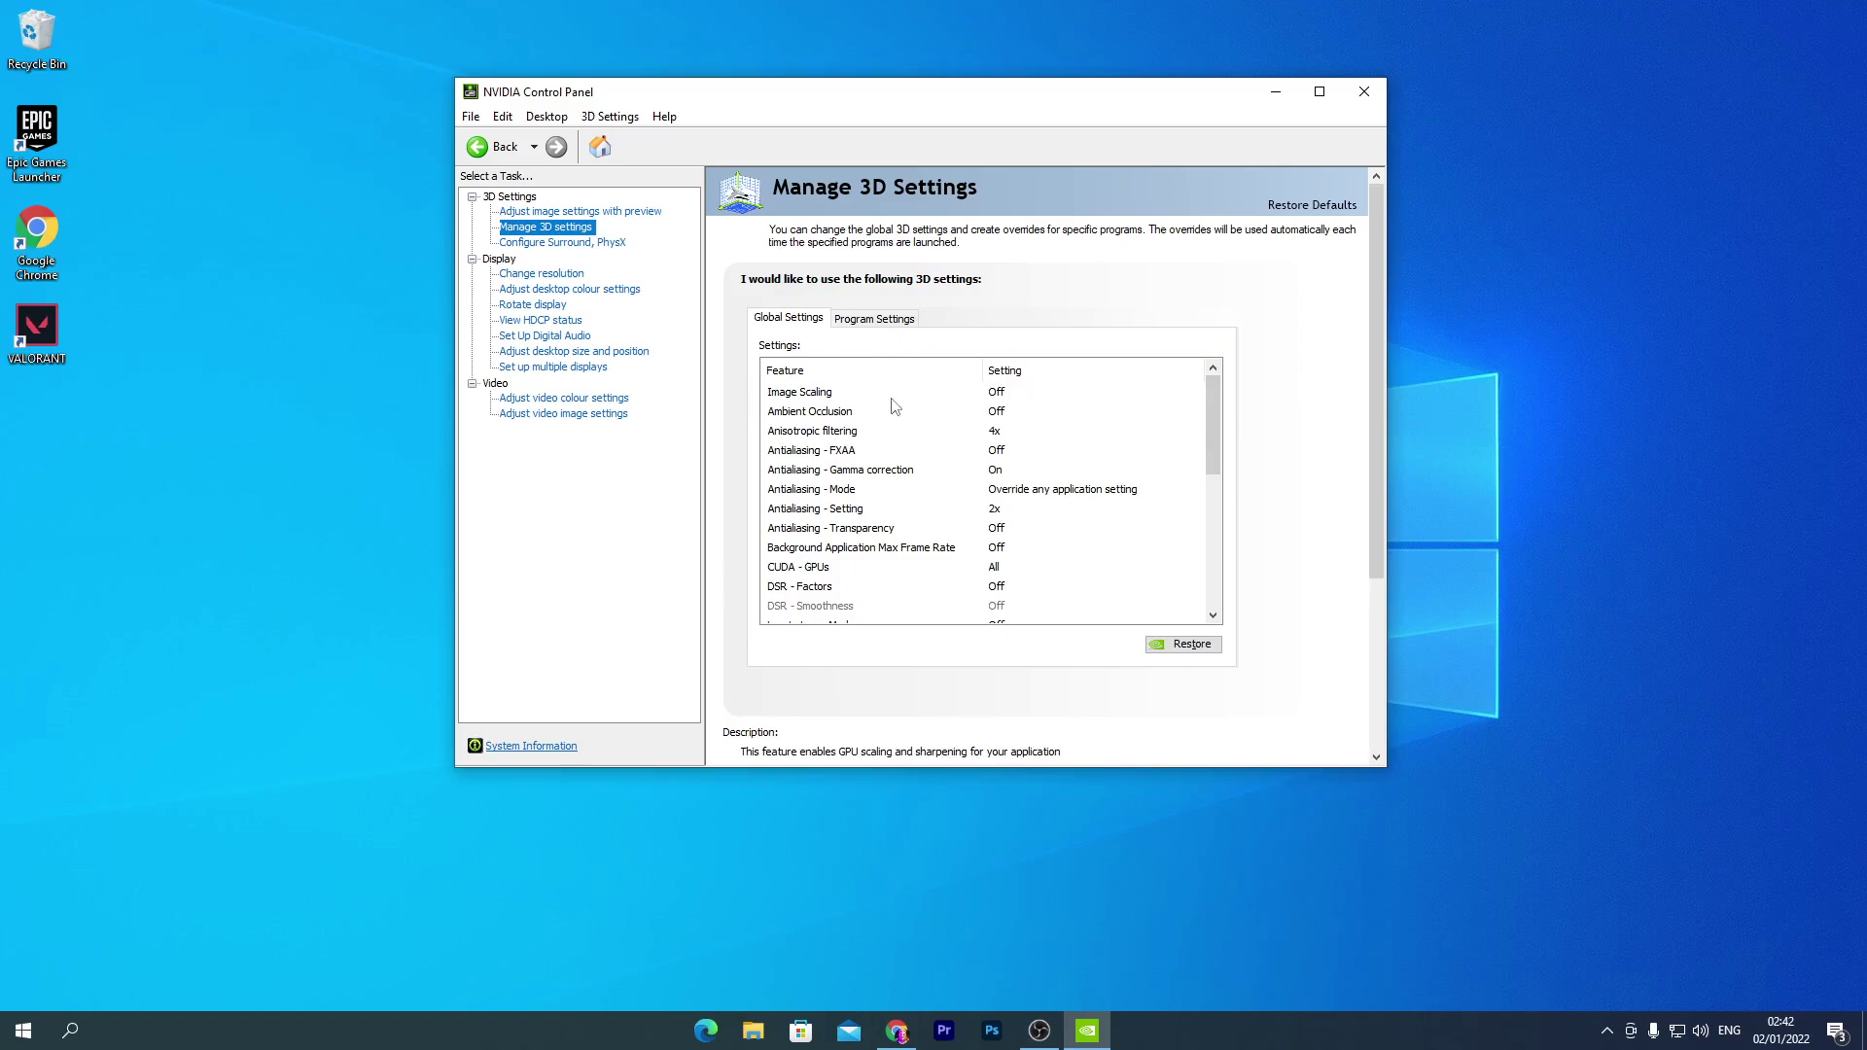
- Set the global Low Latency Mode to Ultra and apply the 3D settings
drag(1212, 416, 1211, 473)
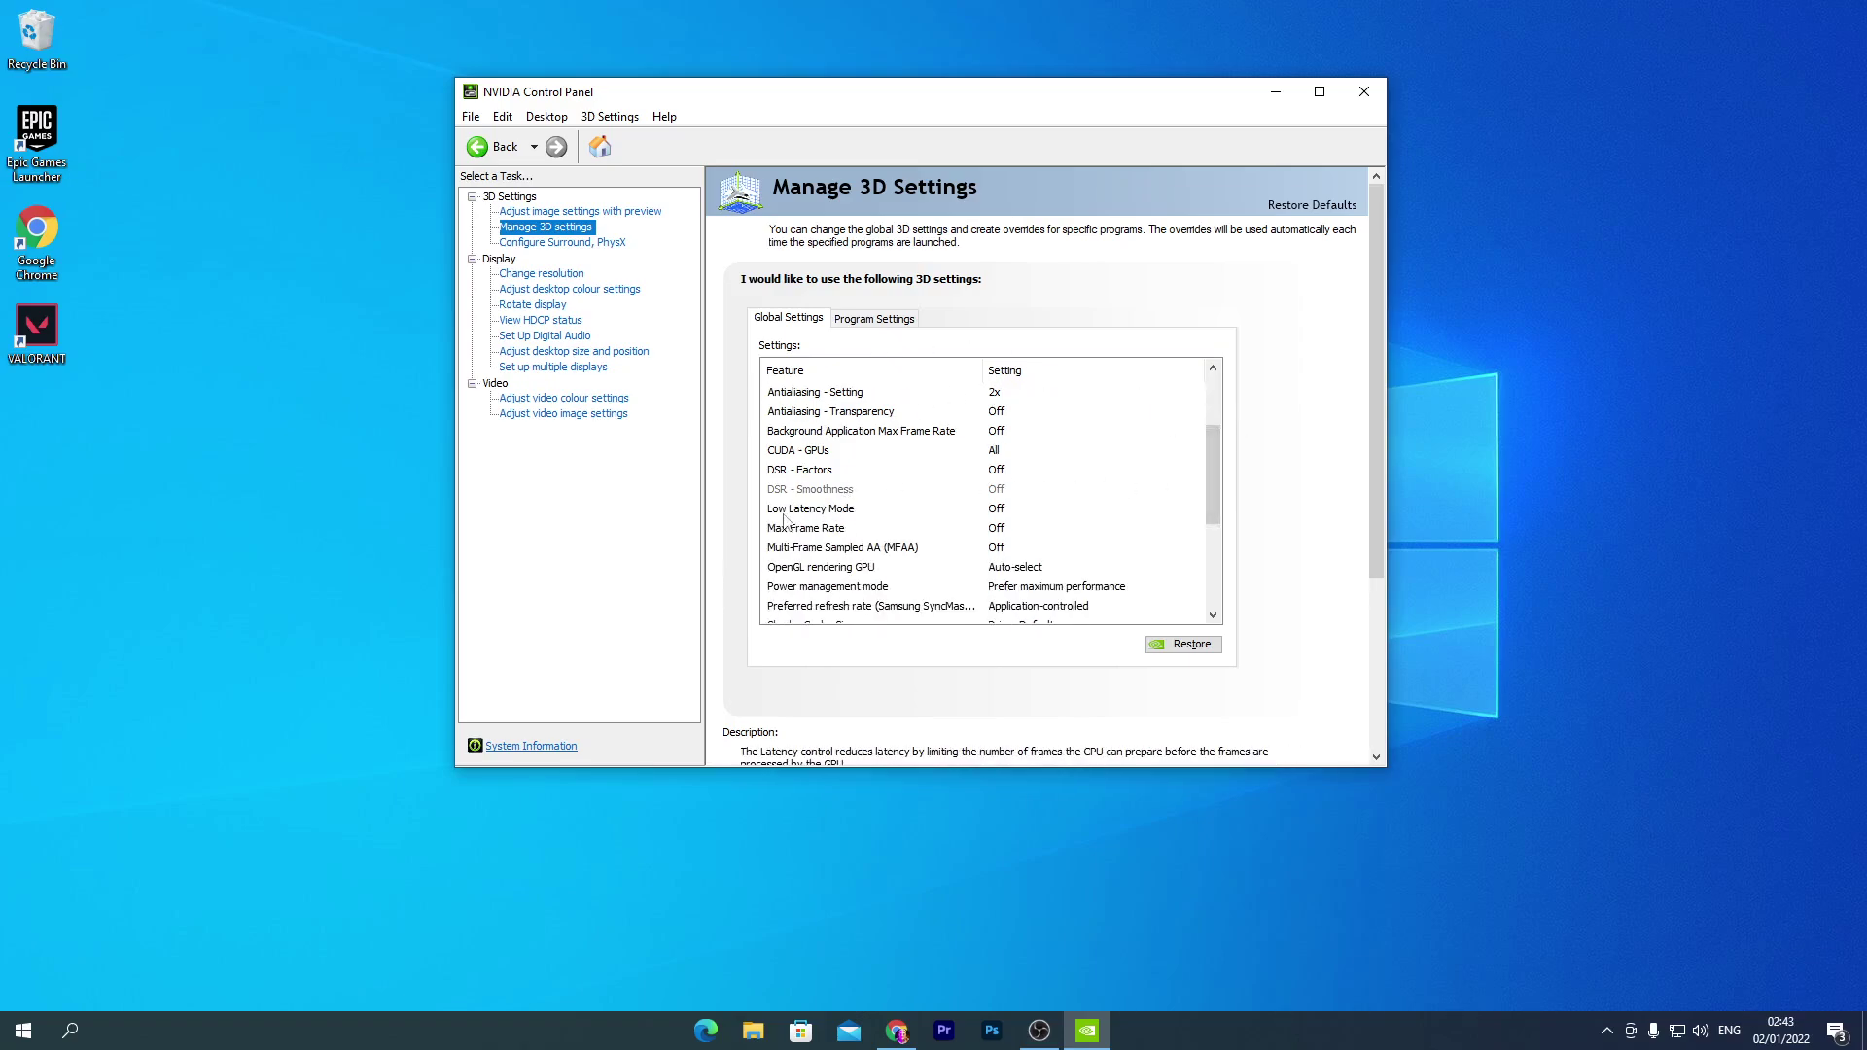
click(1007, 515)
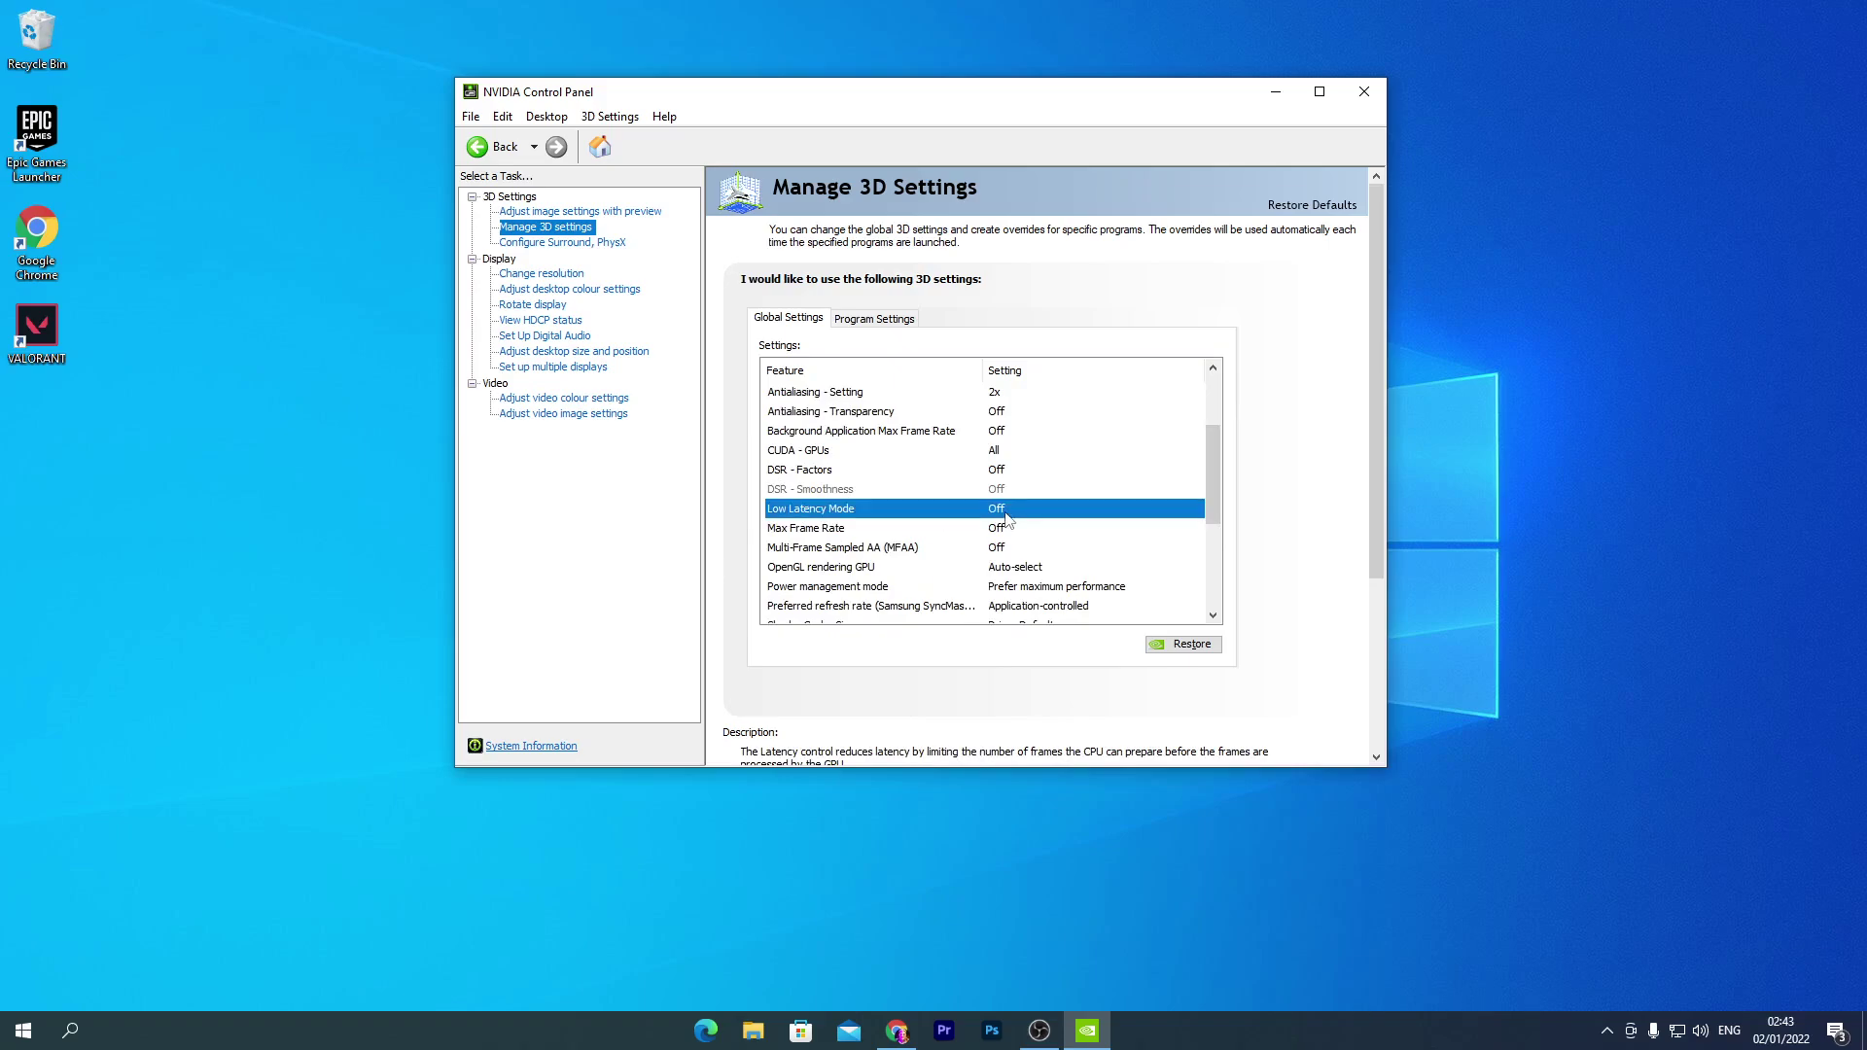
click(1007, 516)
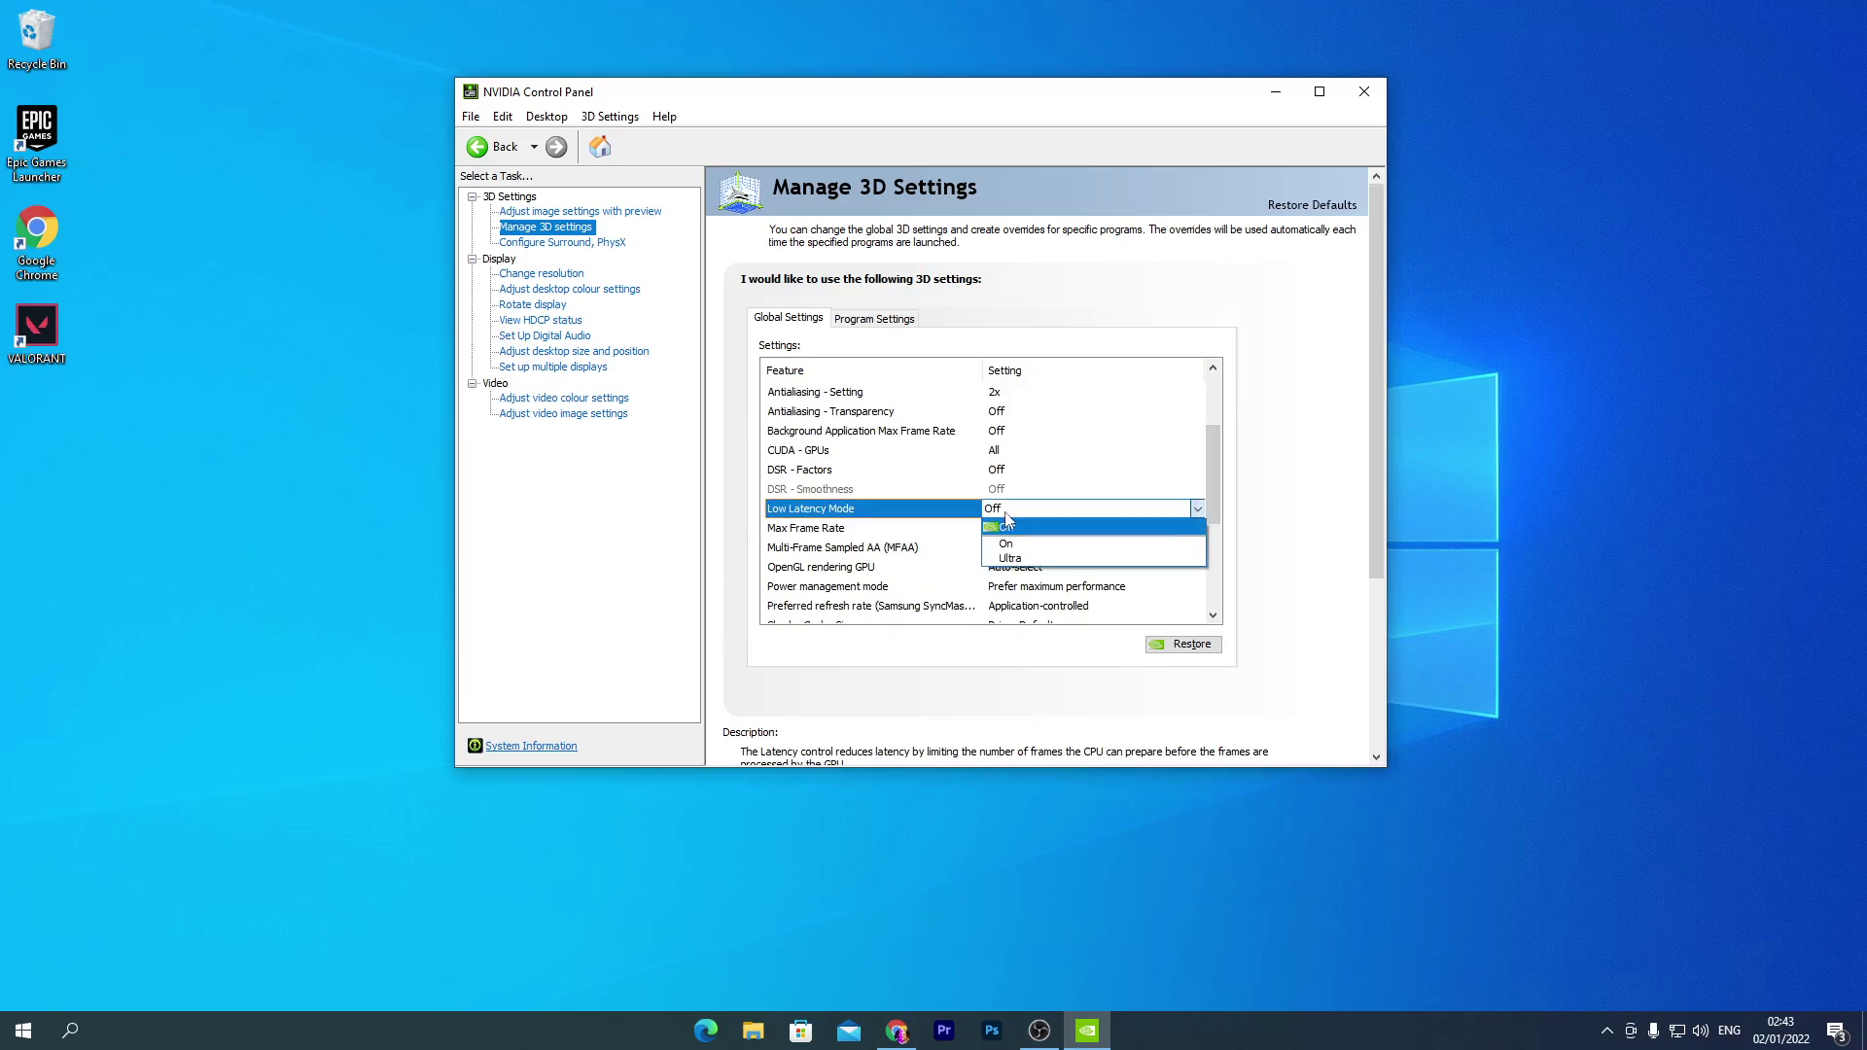
click(1026, 558)
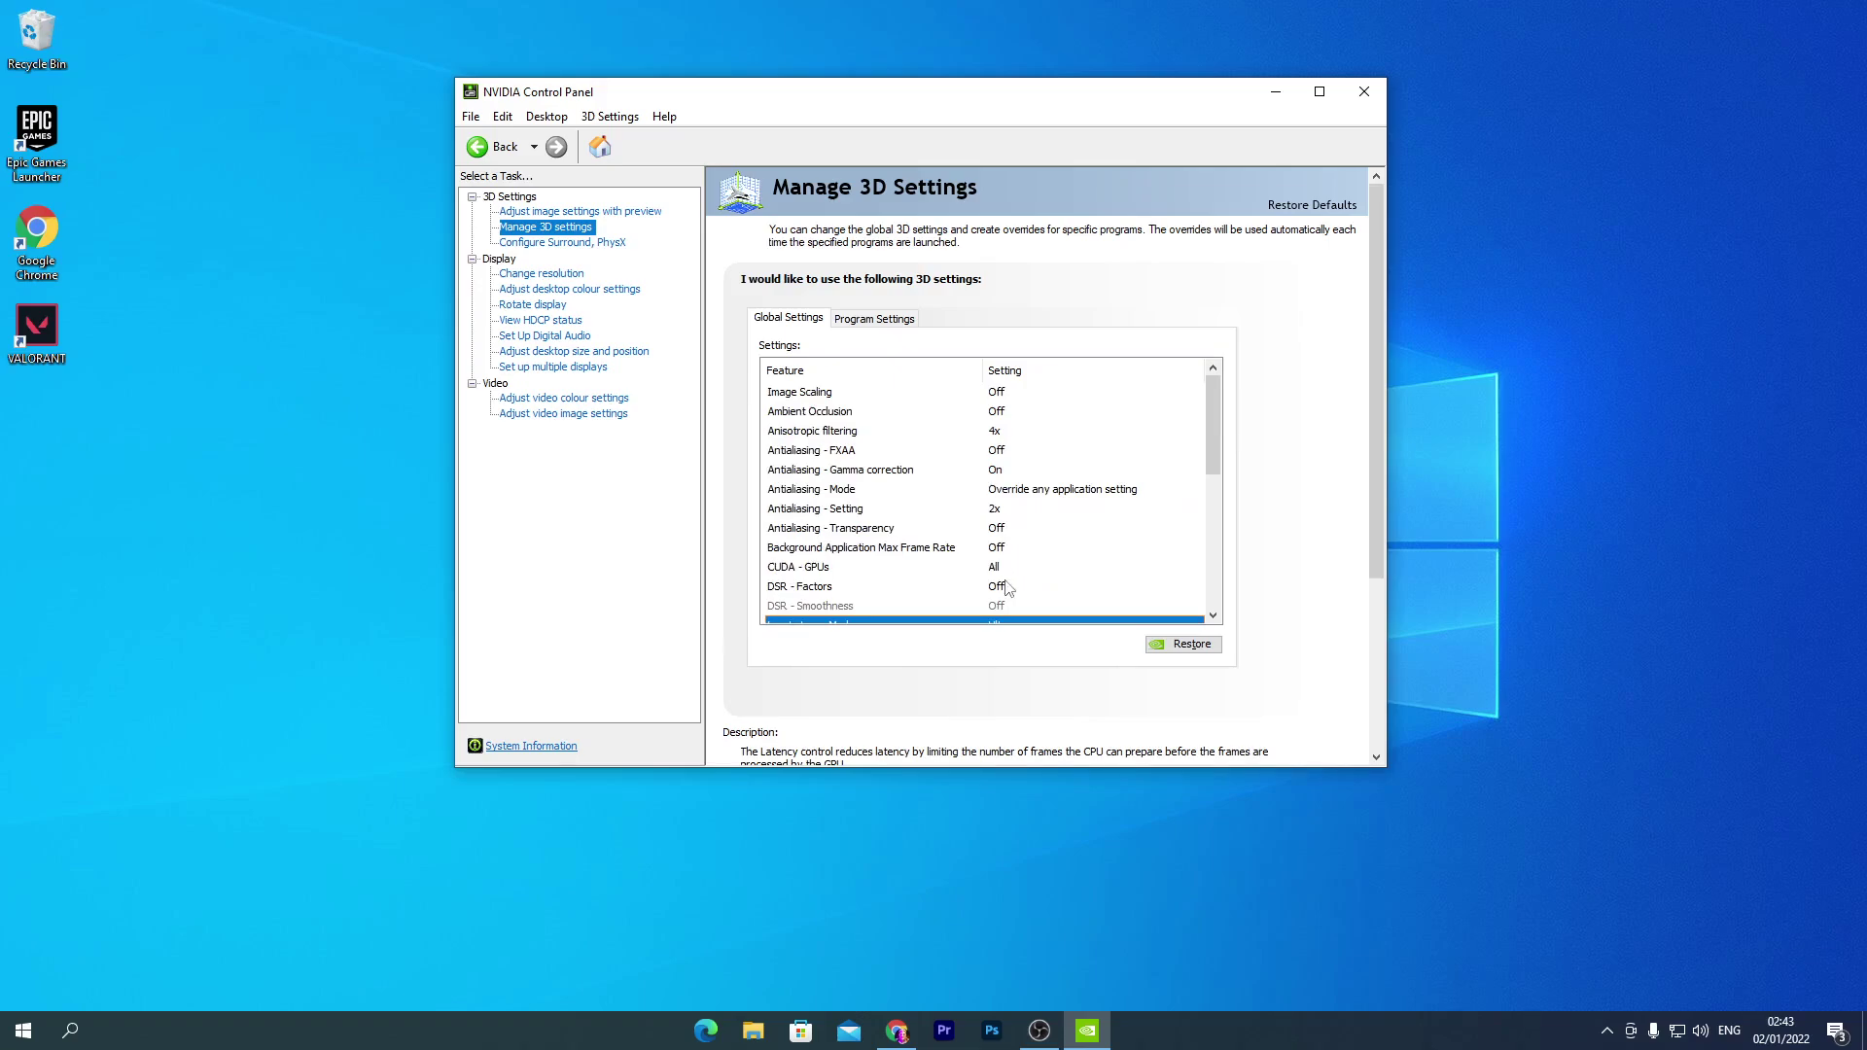
scroll(1214, 477, up, 1)
scroll(1217, 490, down, 2)
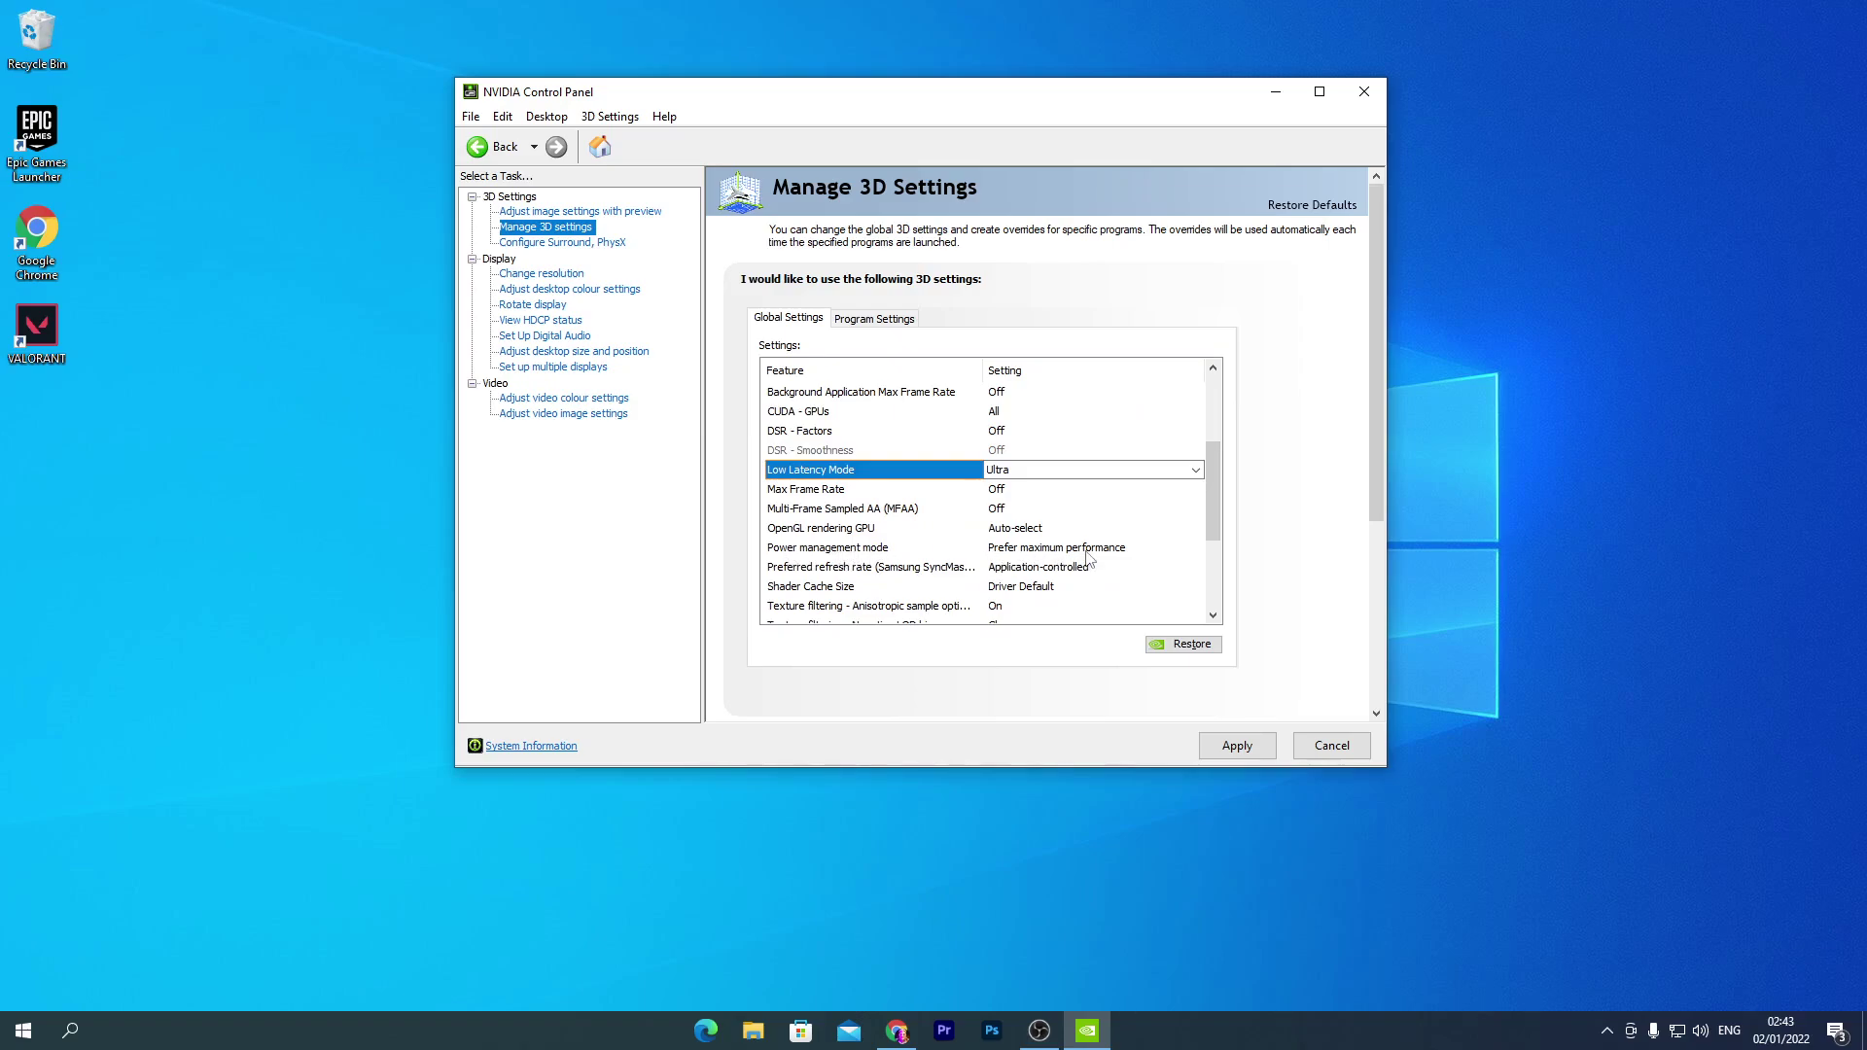
scroll(1223, 533, down, 1)
scroll(1222, 533, down, 2)
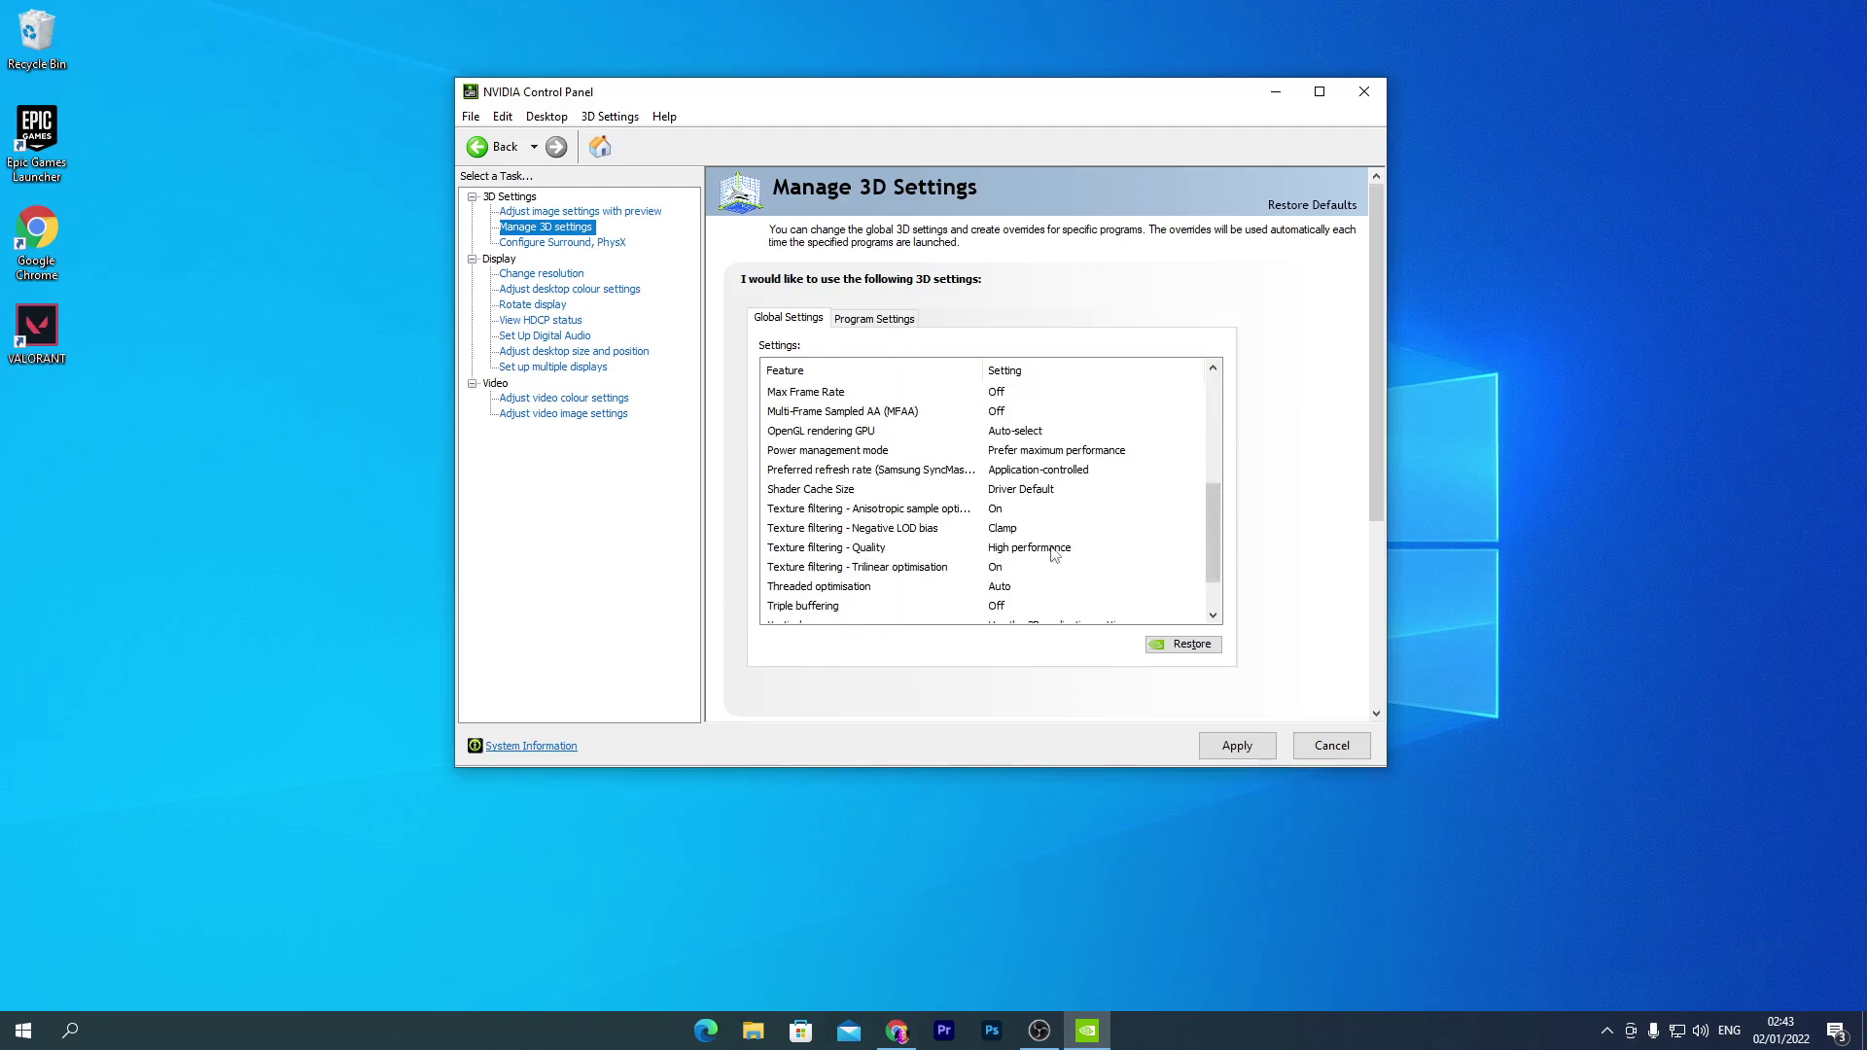
scroll(1208, 521, down, 2)
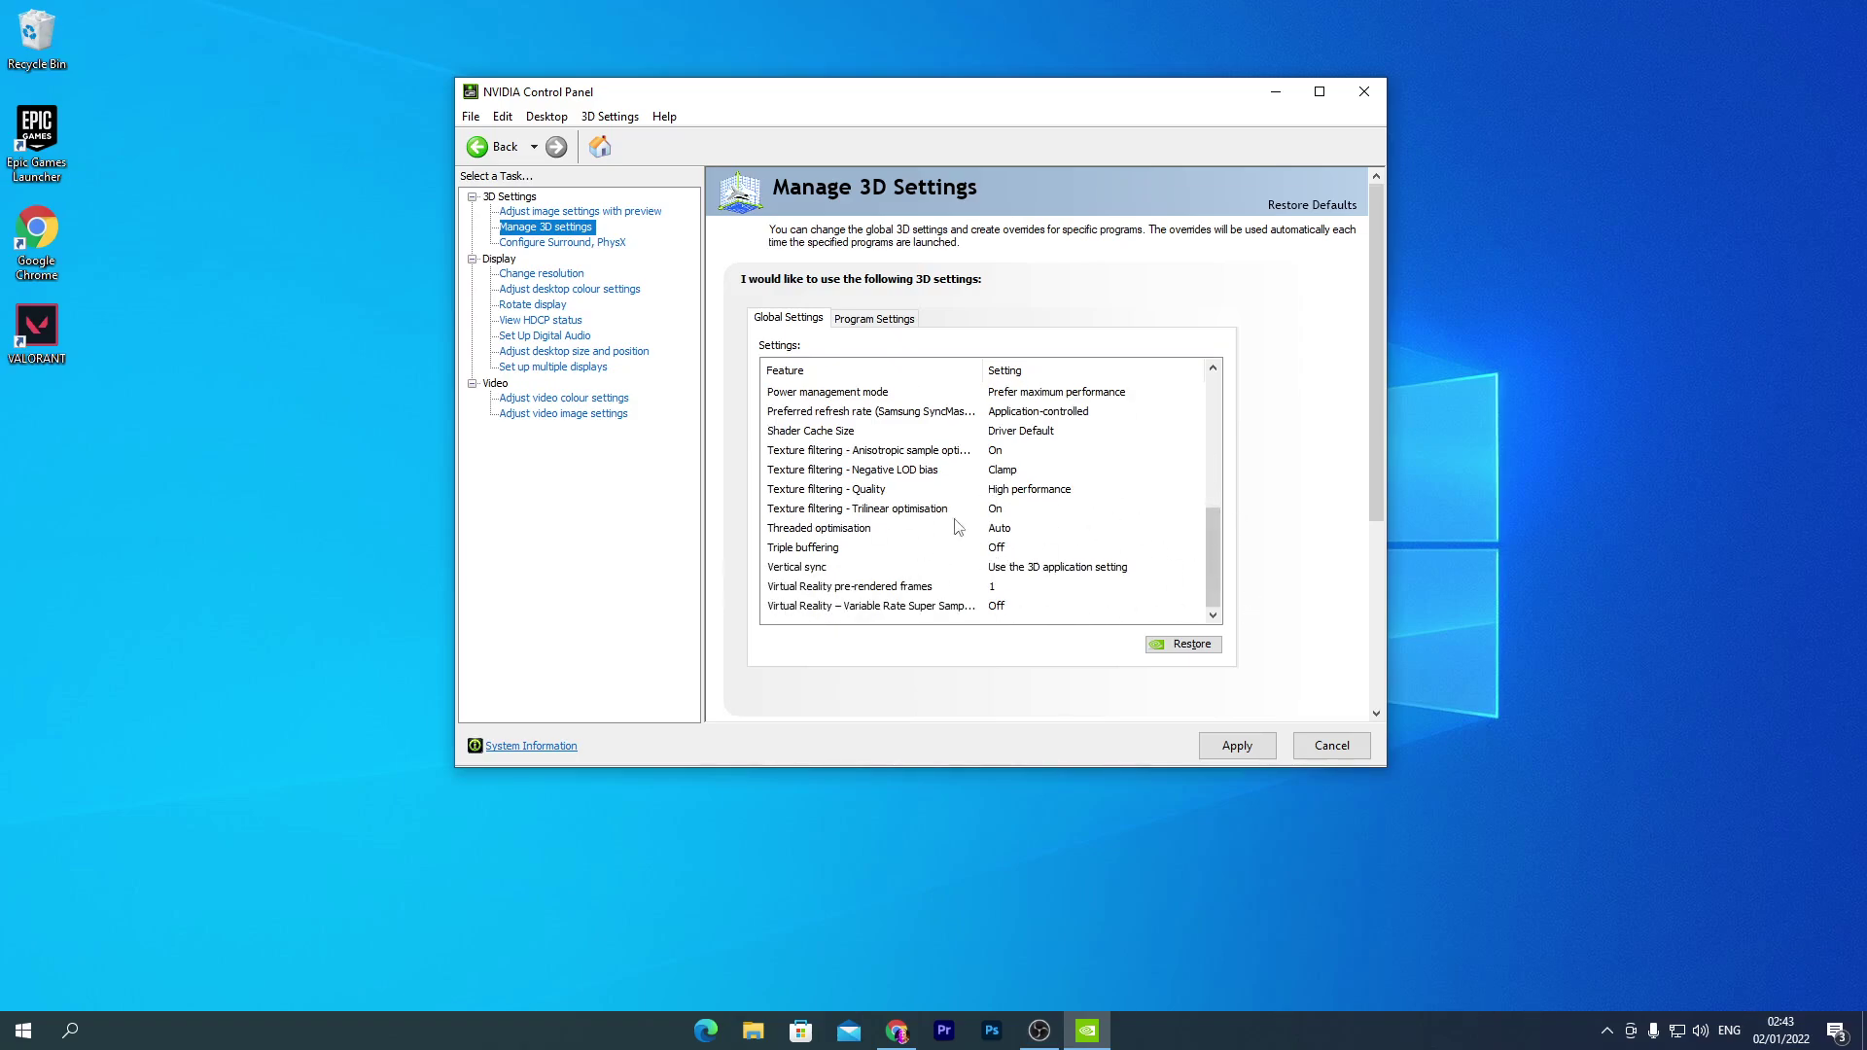
click(1235, 746)
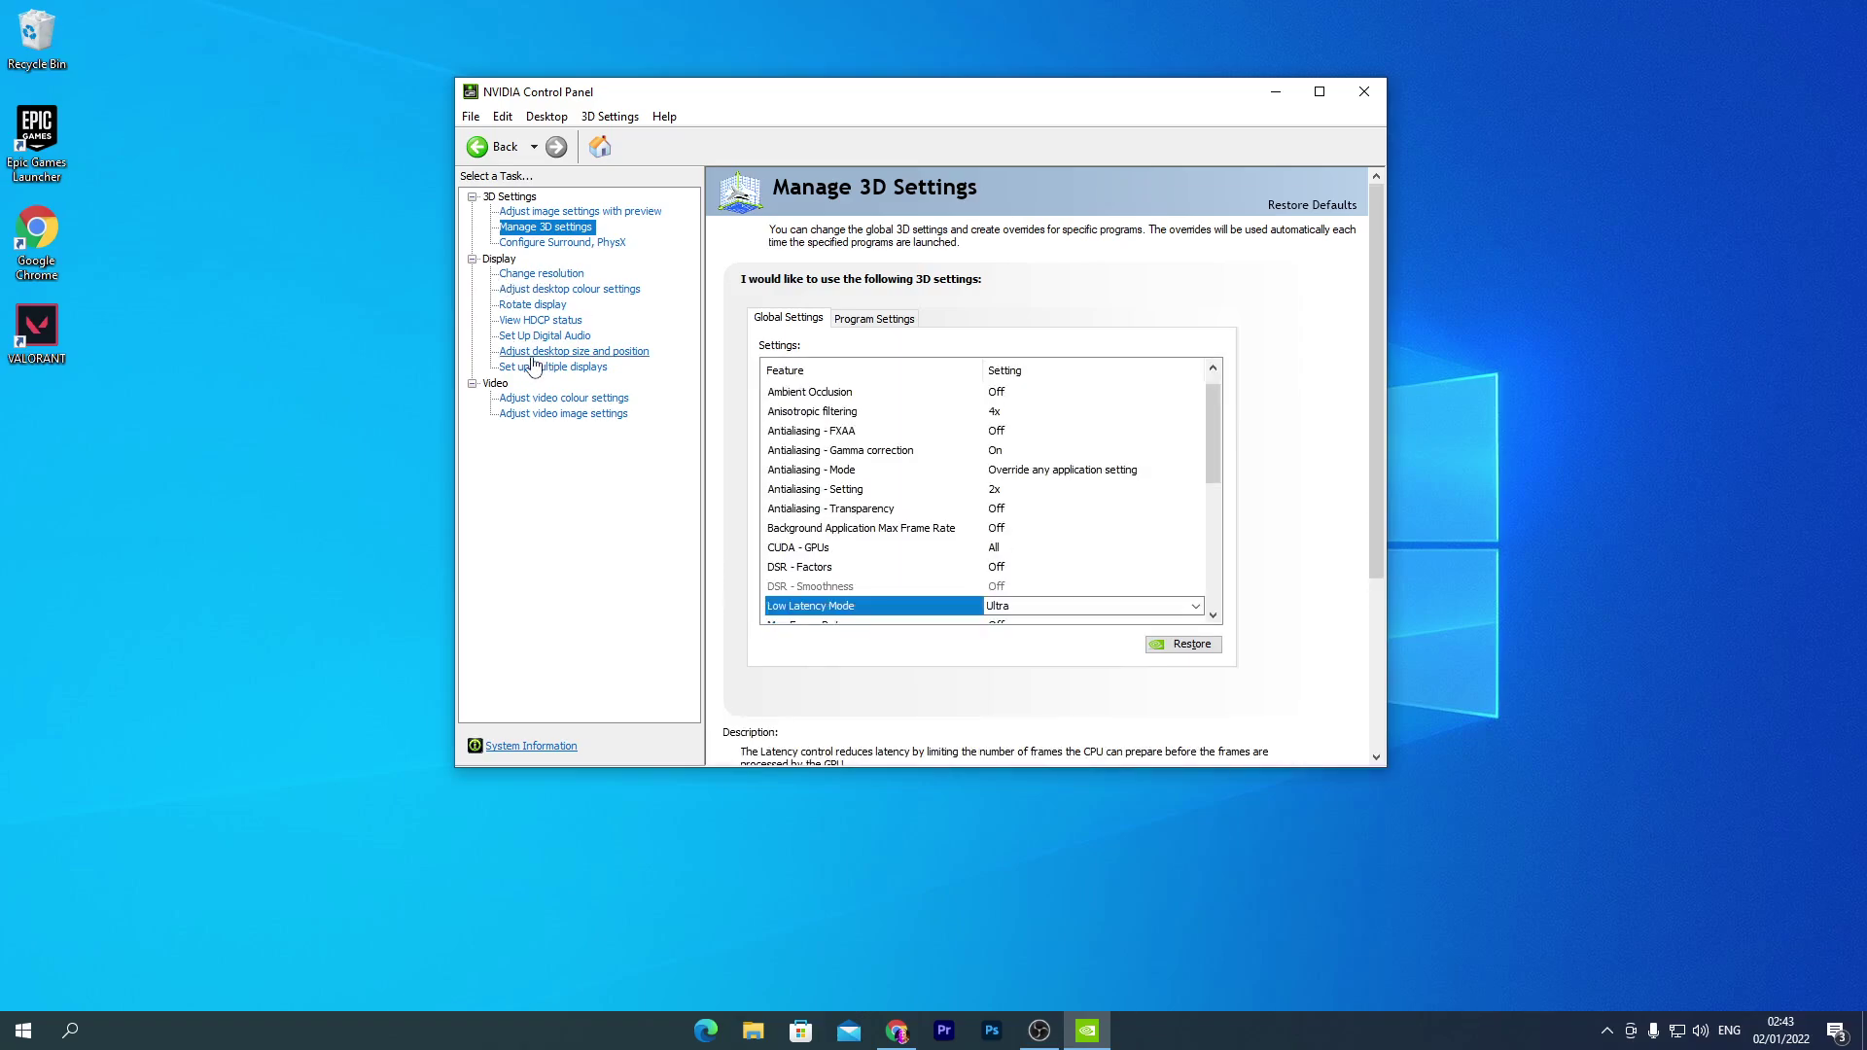
- Check the desktop size and position scaling mode, then close NVIDIA Control Panel
click(564, 354)
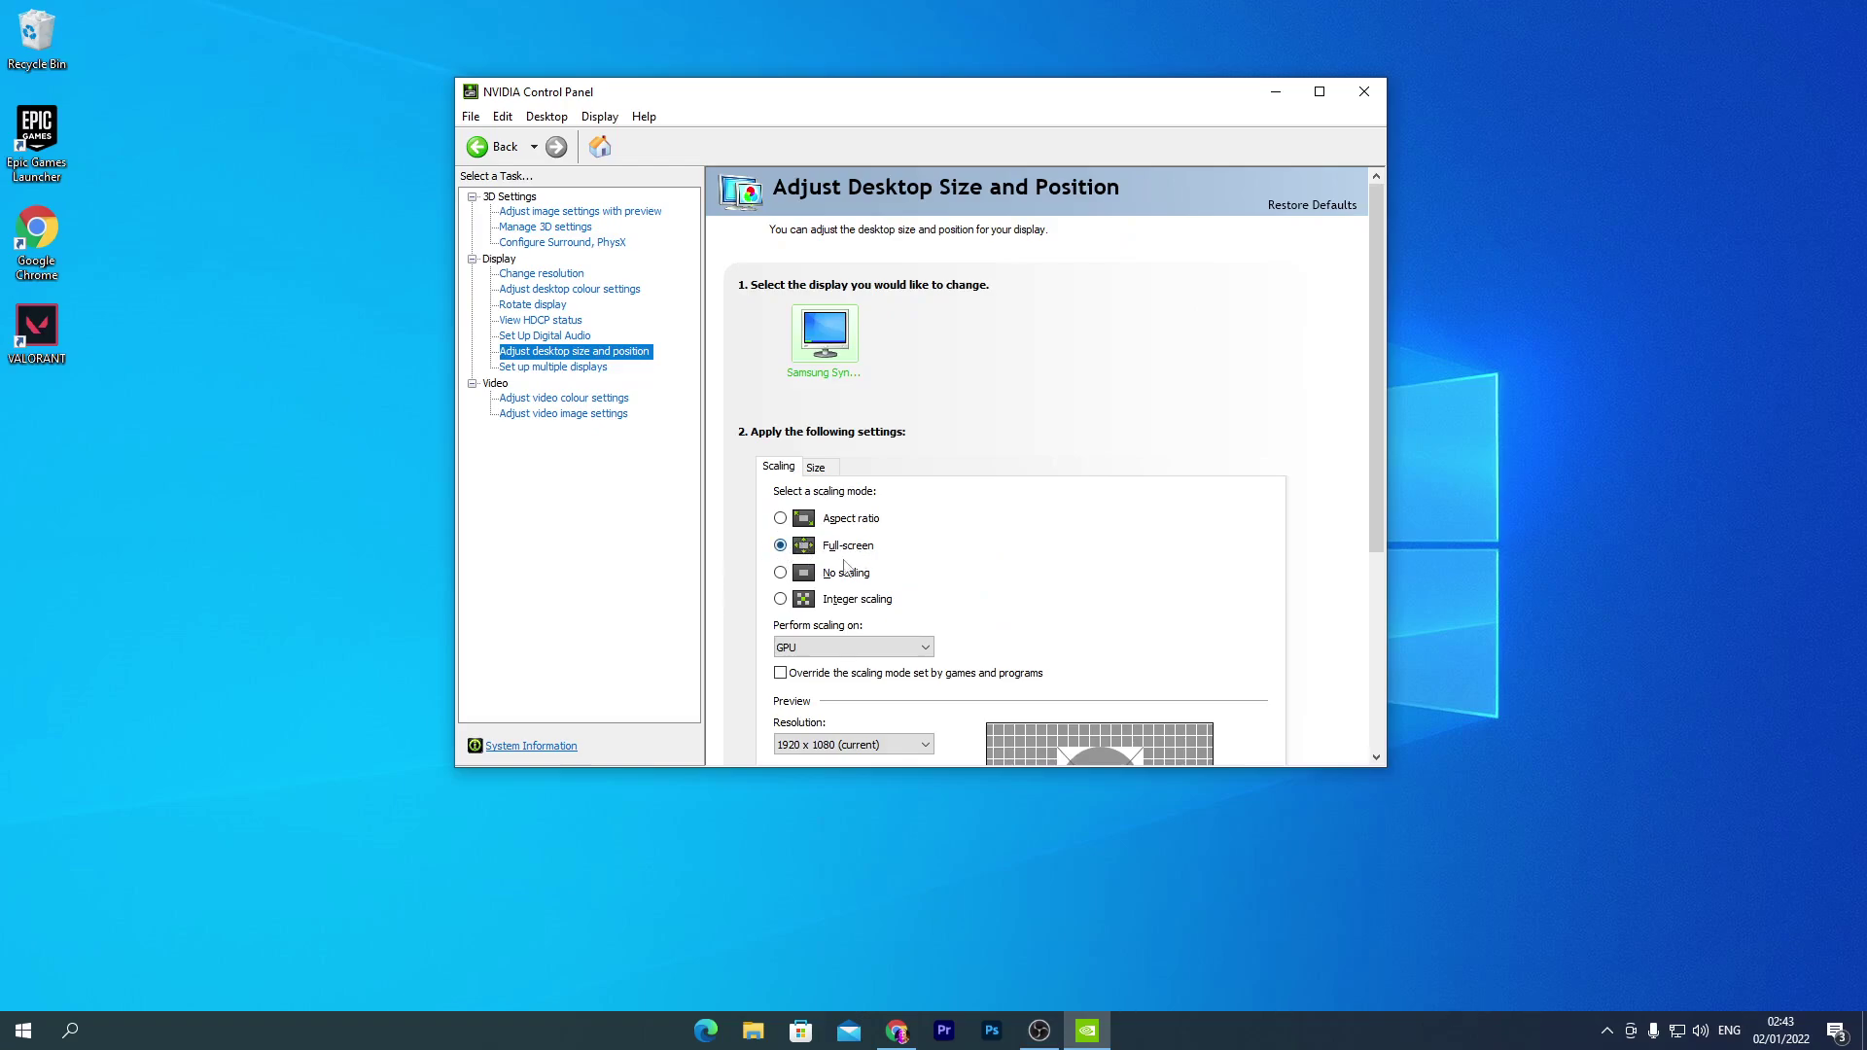
click(1363, 93)
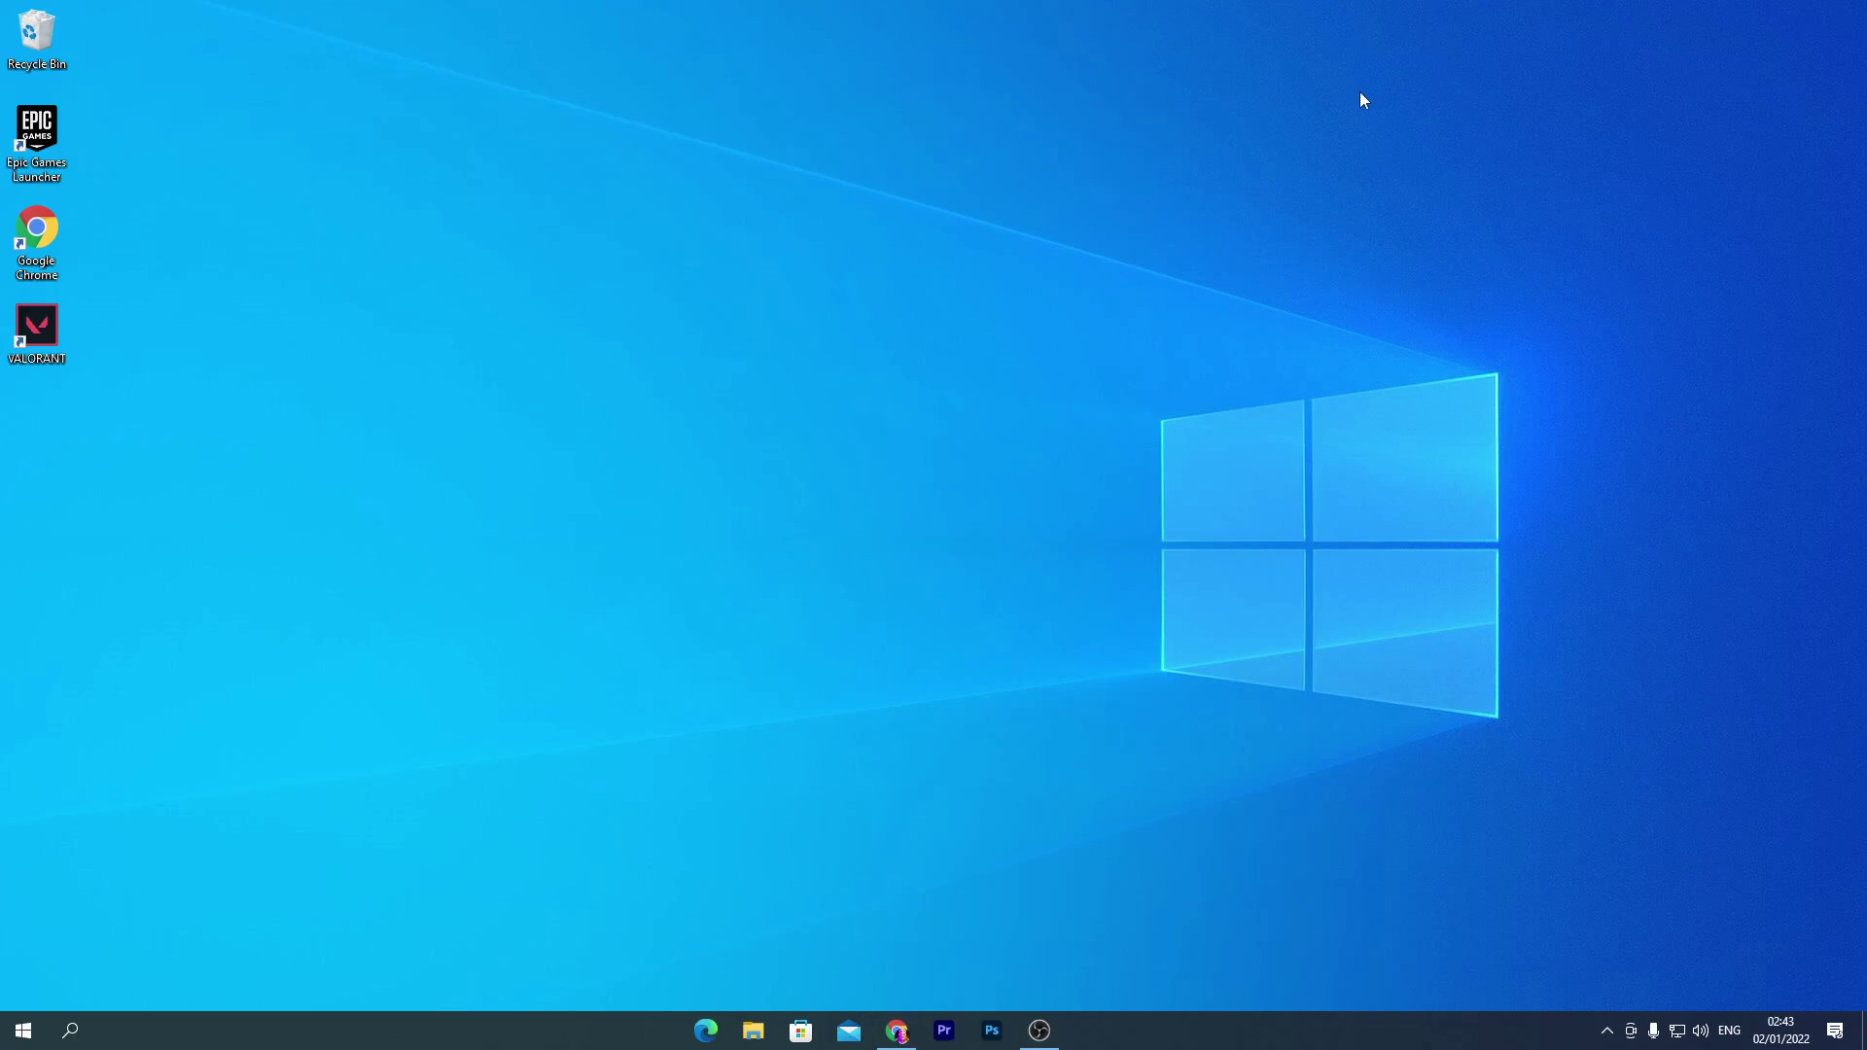
- Run msconfig from the Run prompt and show System Configuration's Boot tab
key(super+r)
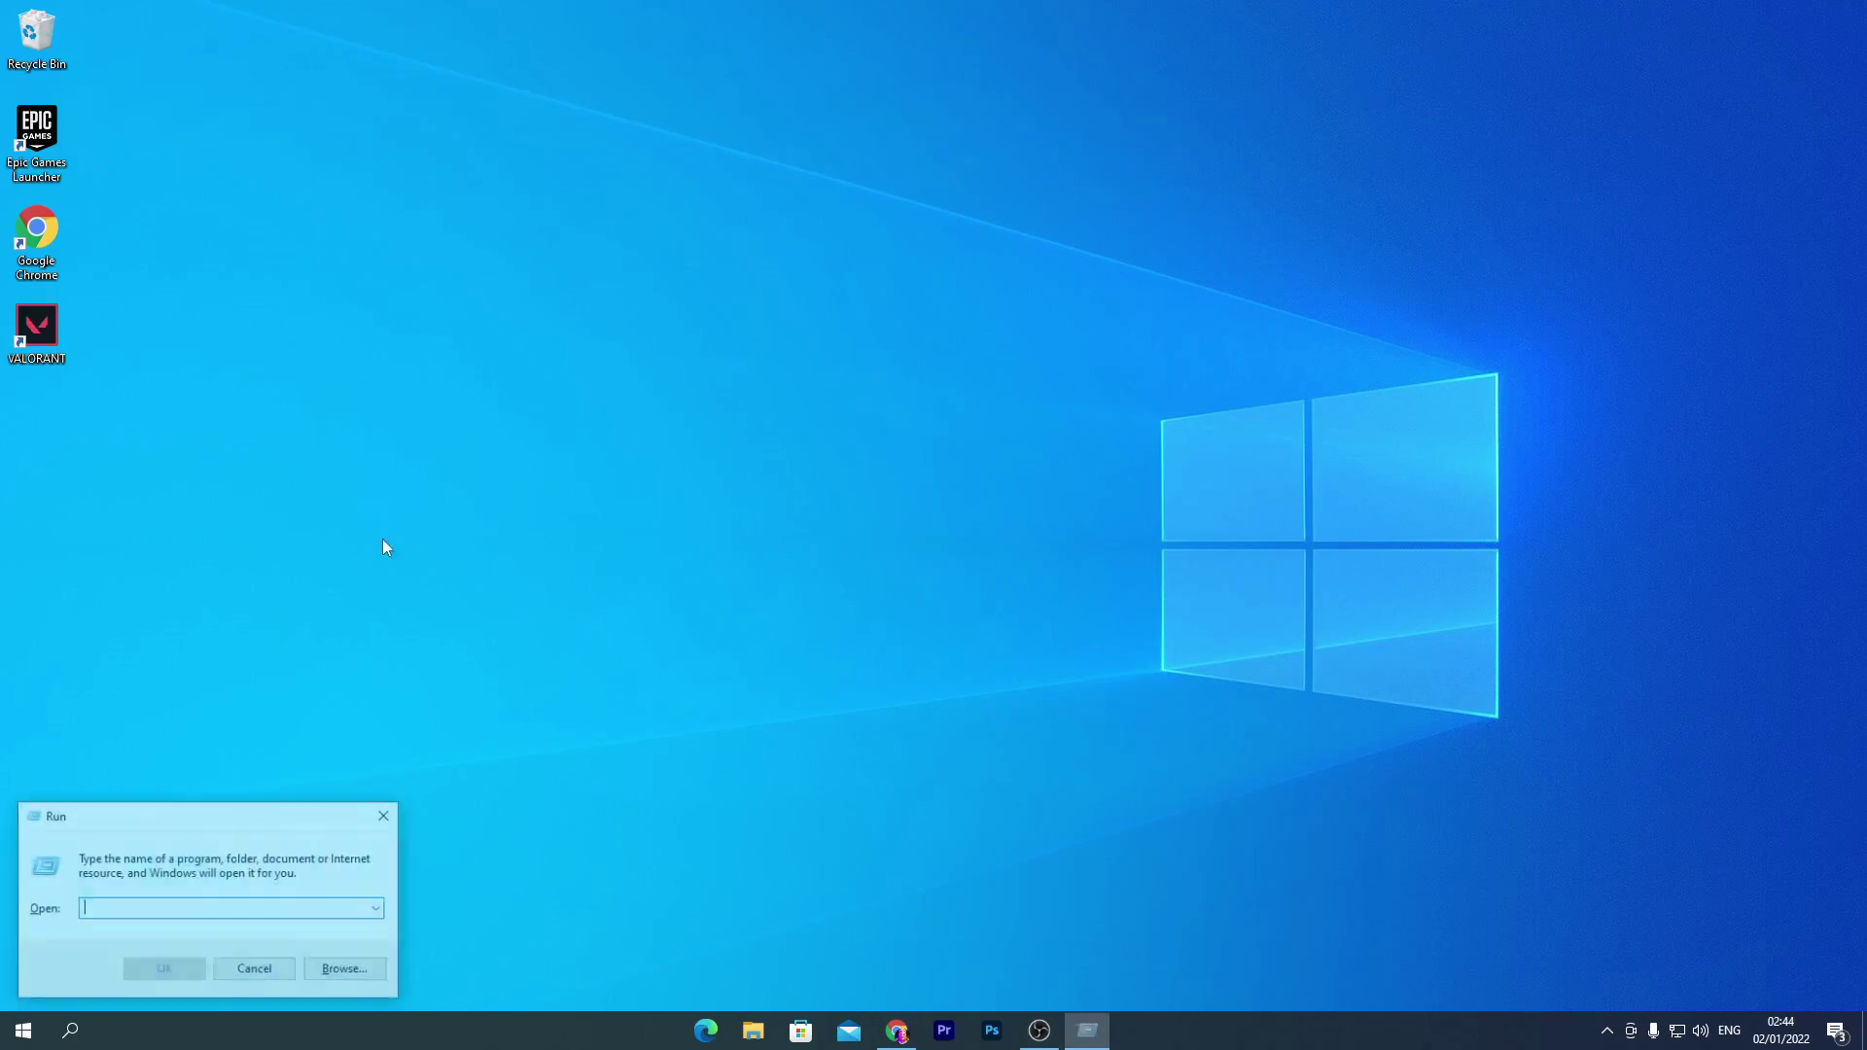
drag(93, 826, 821, 476)
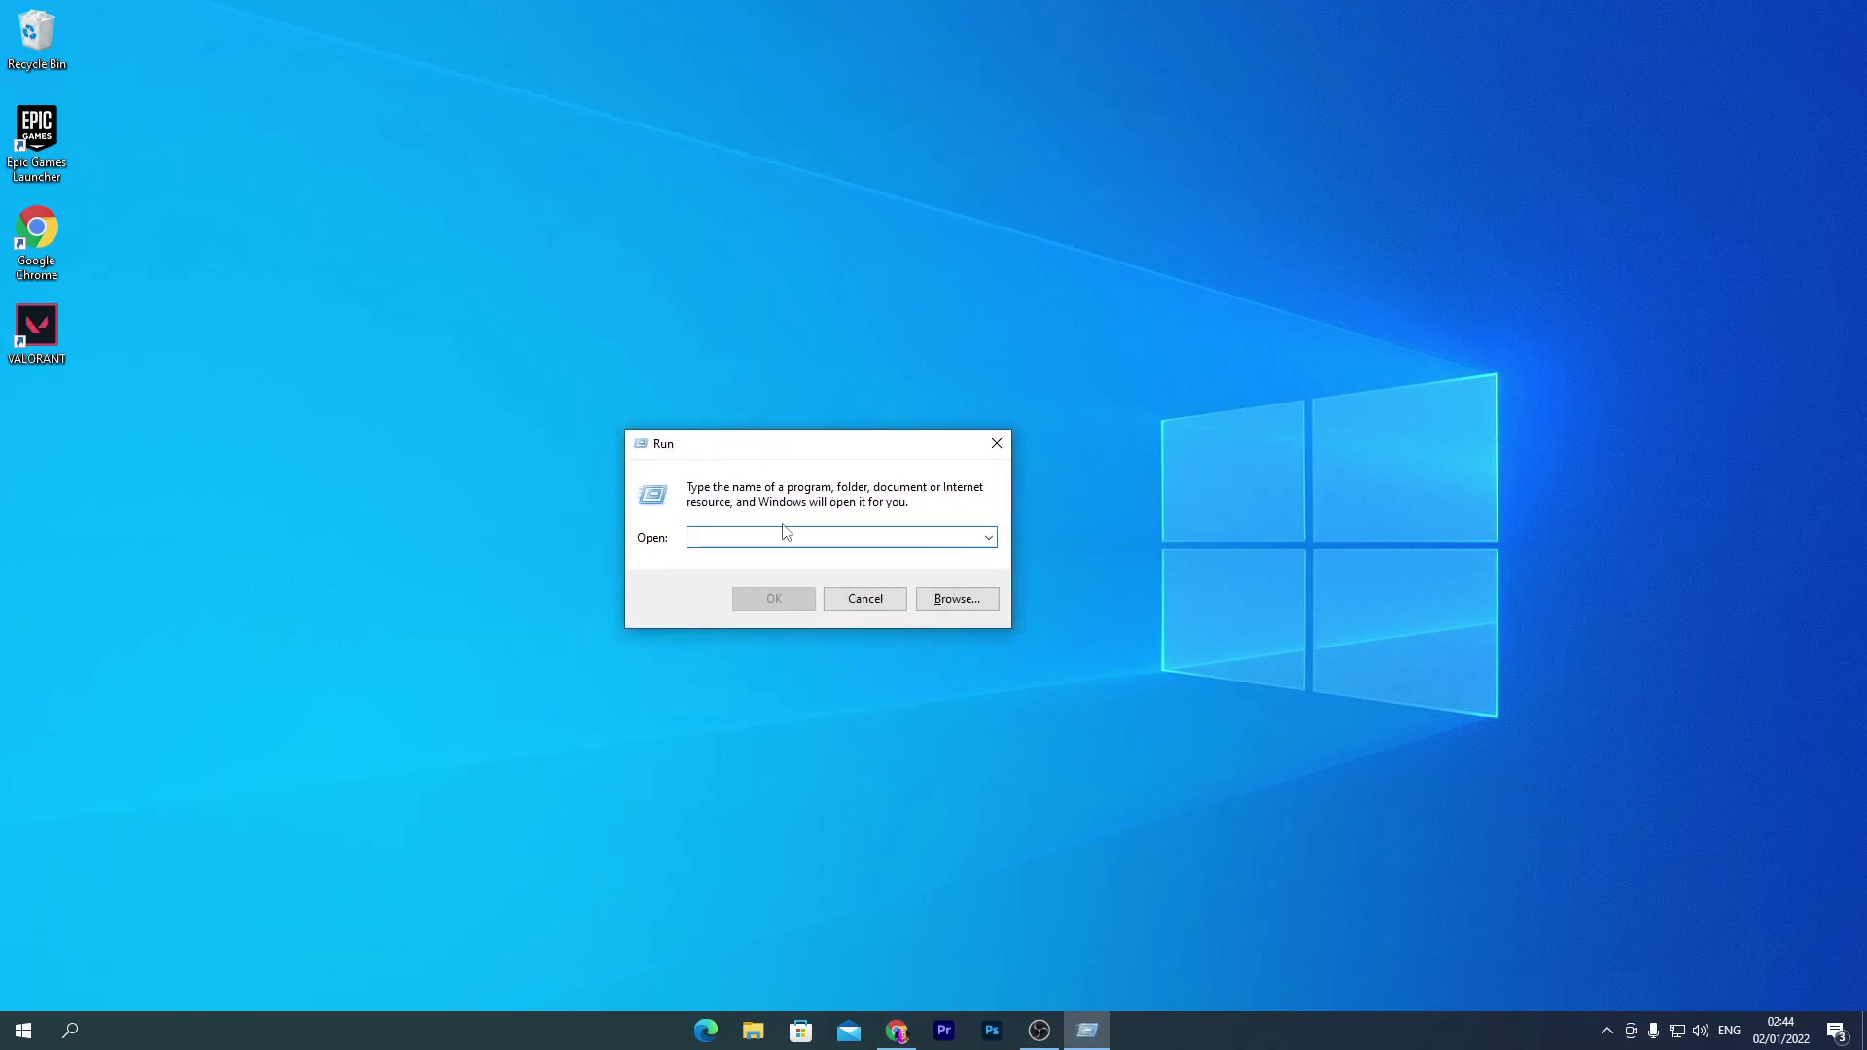
text(mscon)
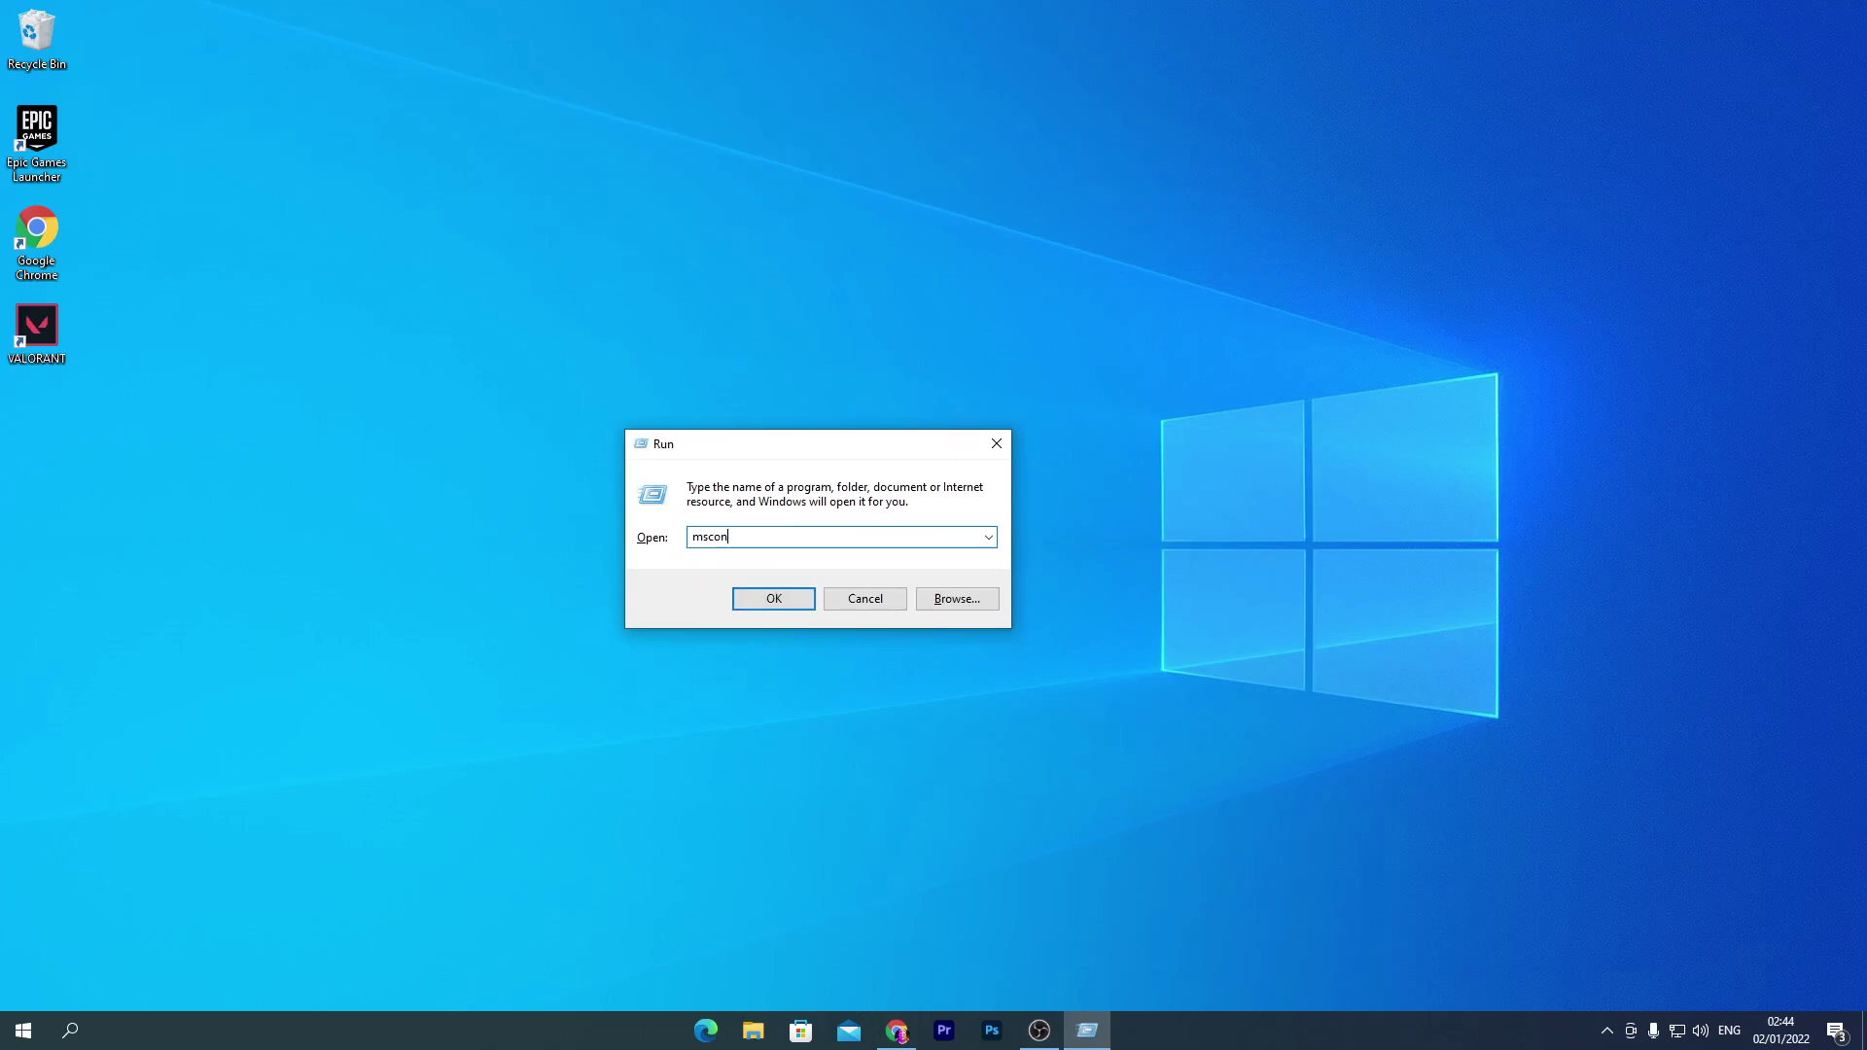
text(fig)
key(Return)
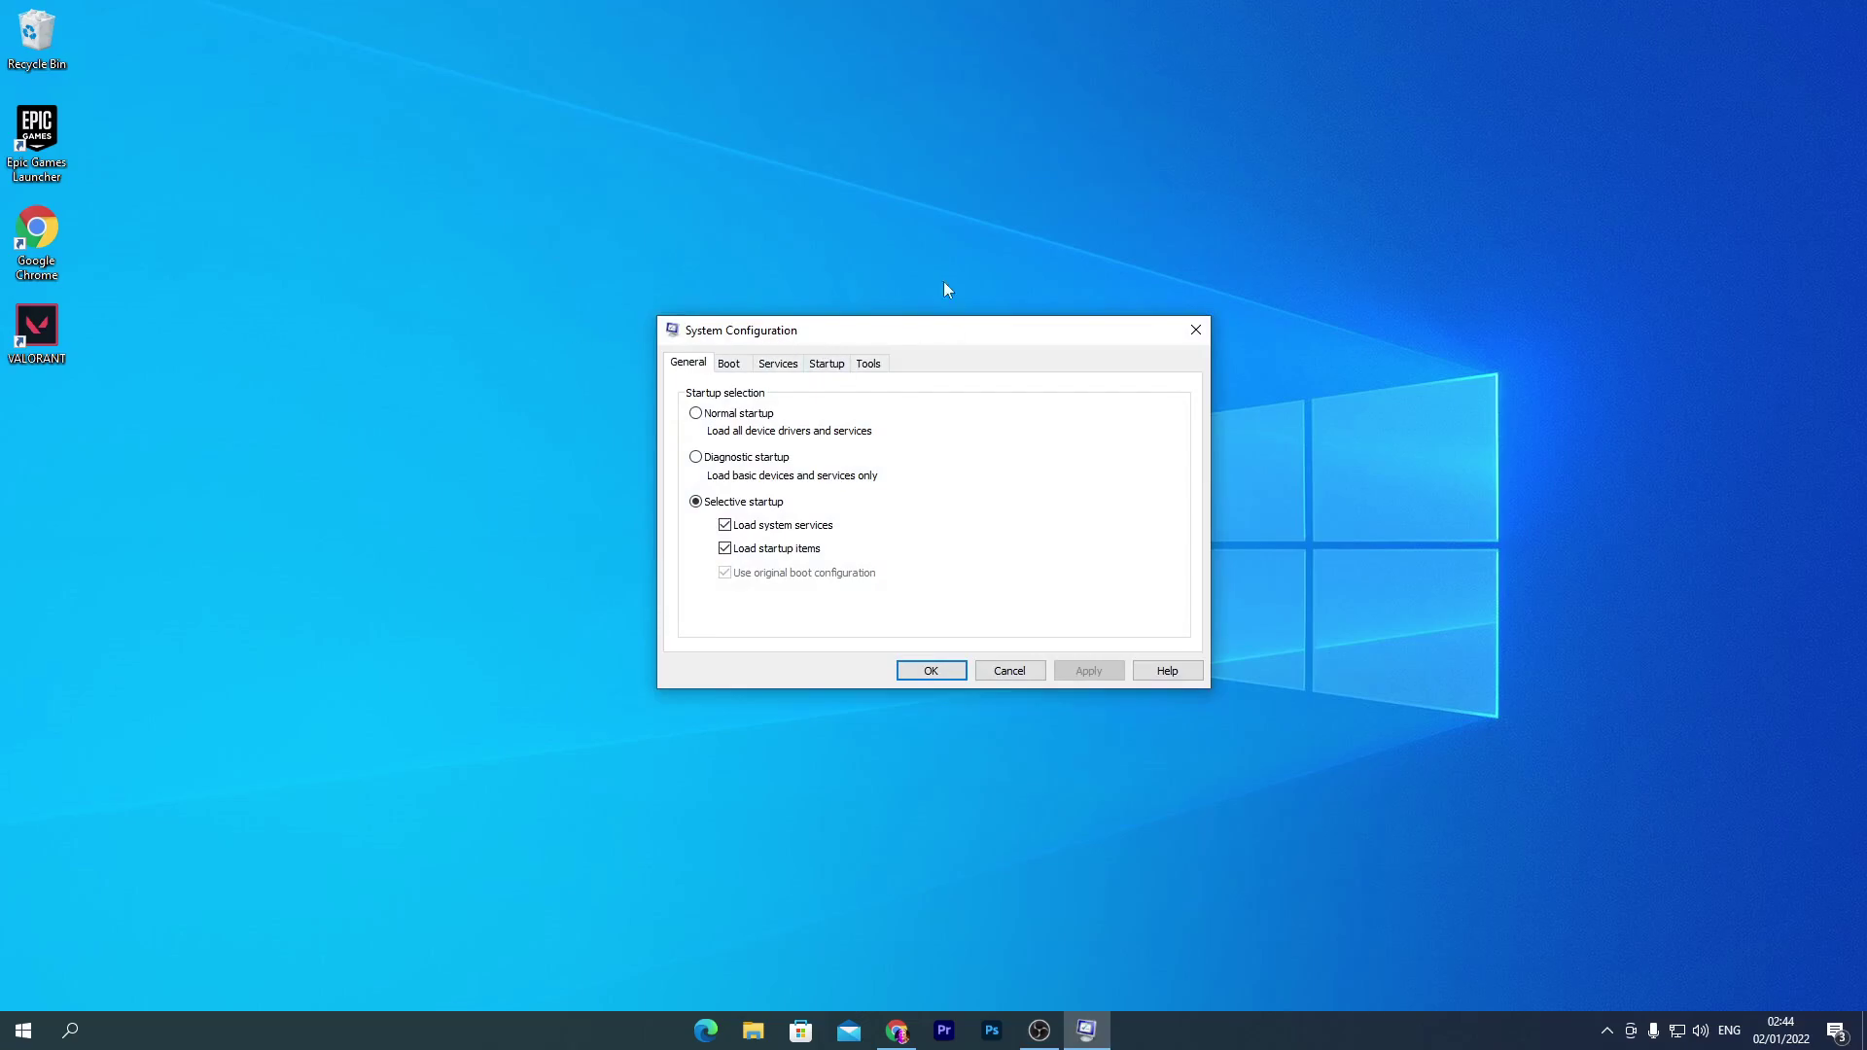
click(738, 367)
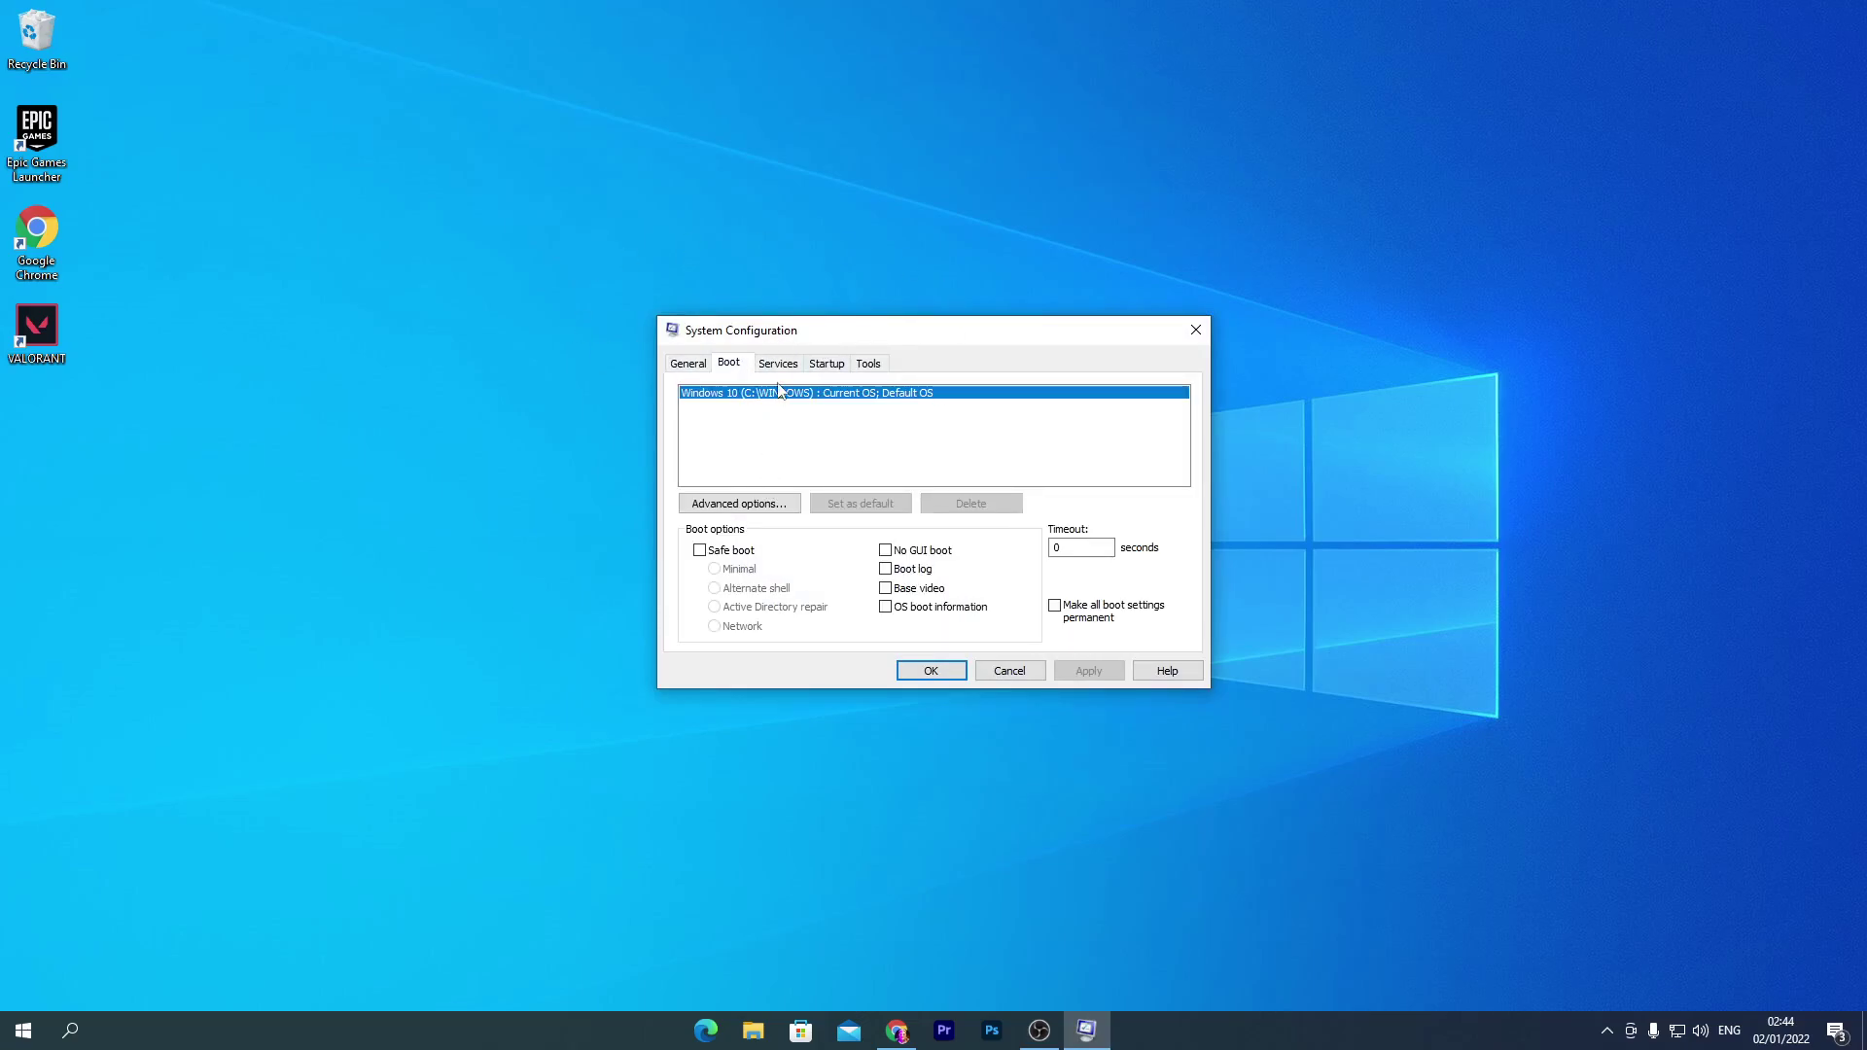
- Open Task Manager's startup apps list from System Configuration's Startup tab
click(825, 366)
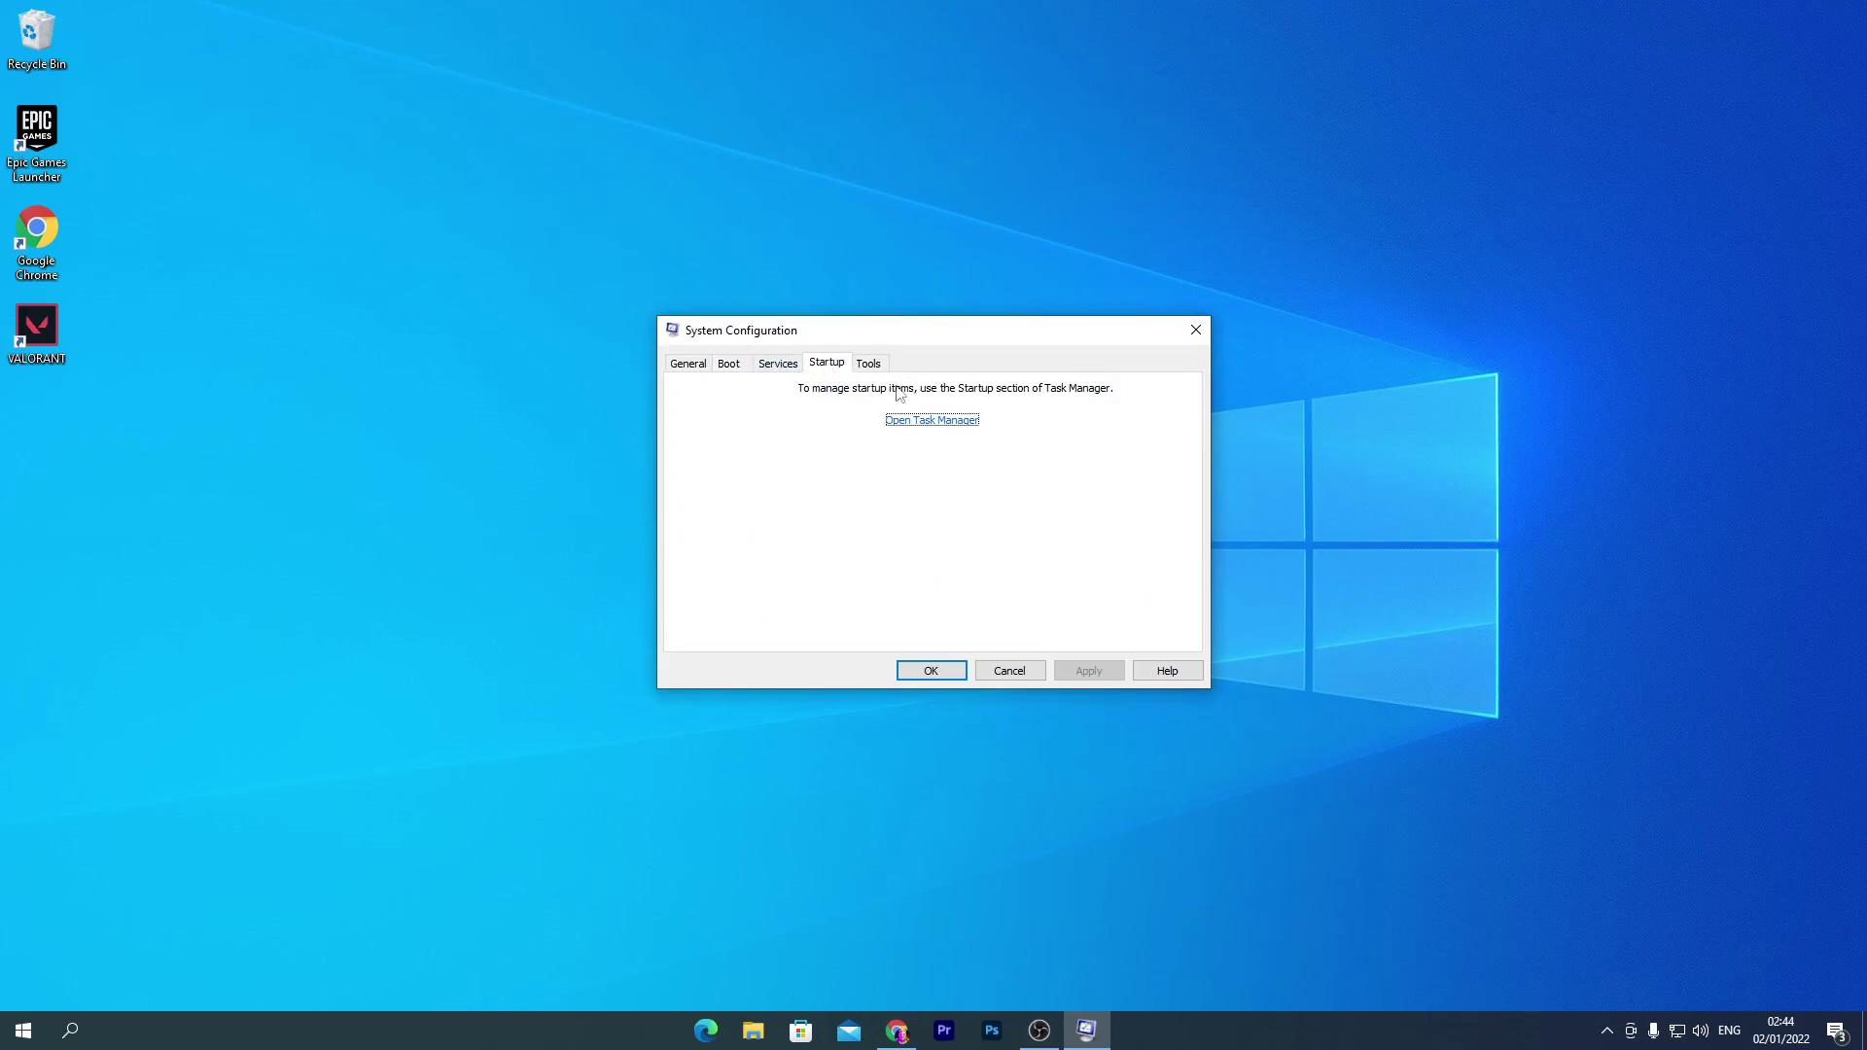
click(925, 424)
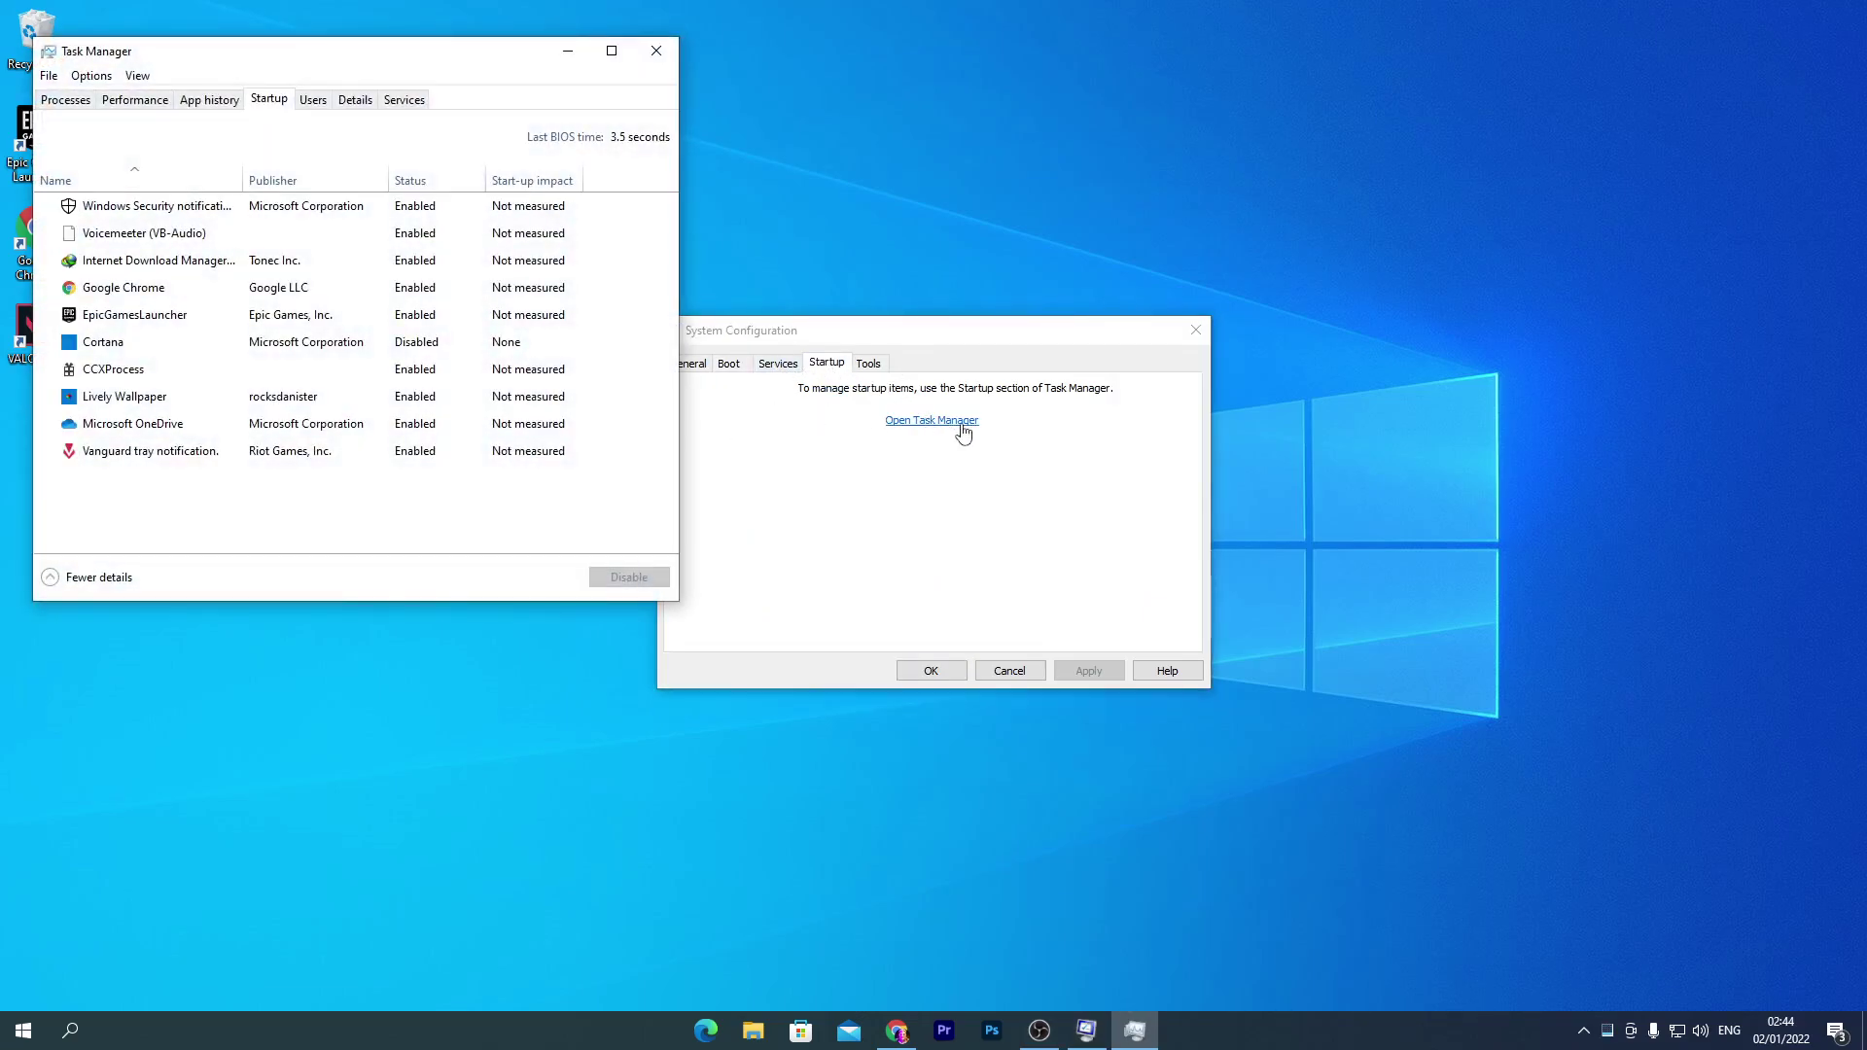
drag(208, 61, 918, 188)
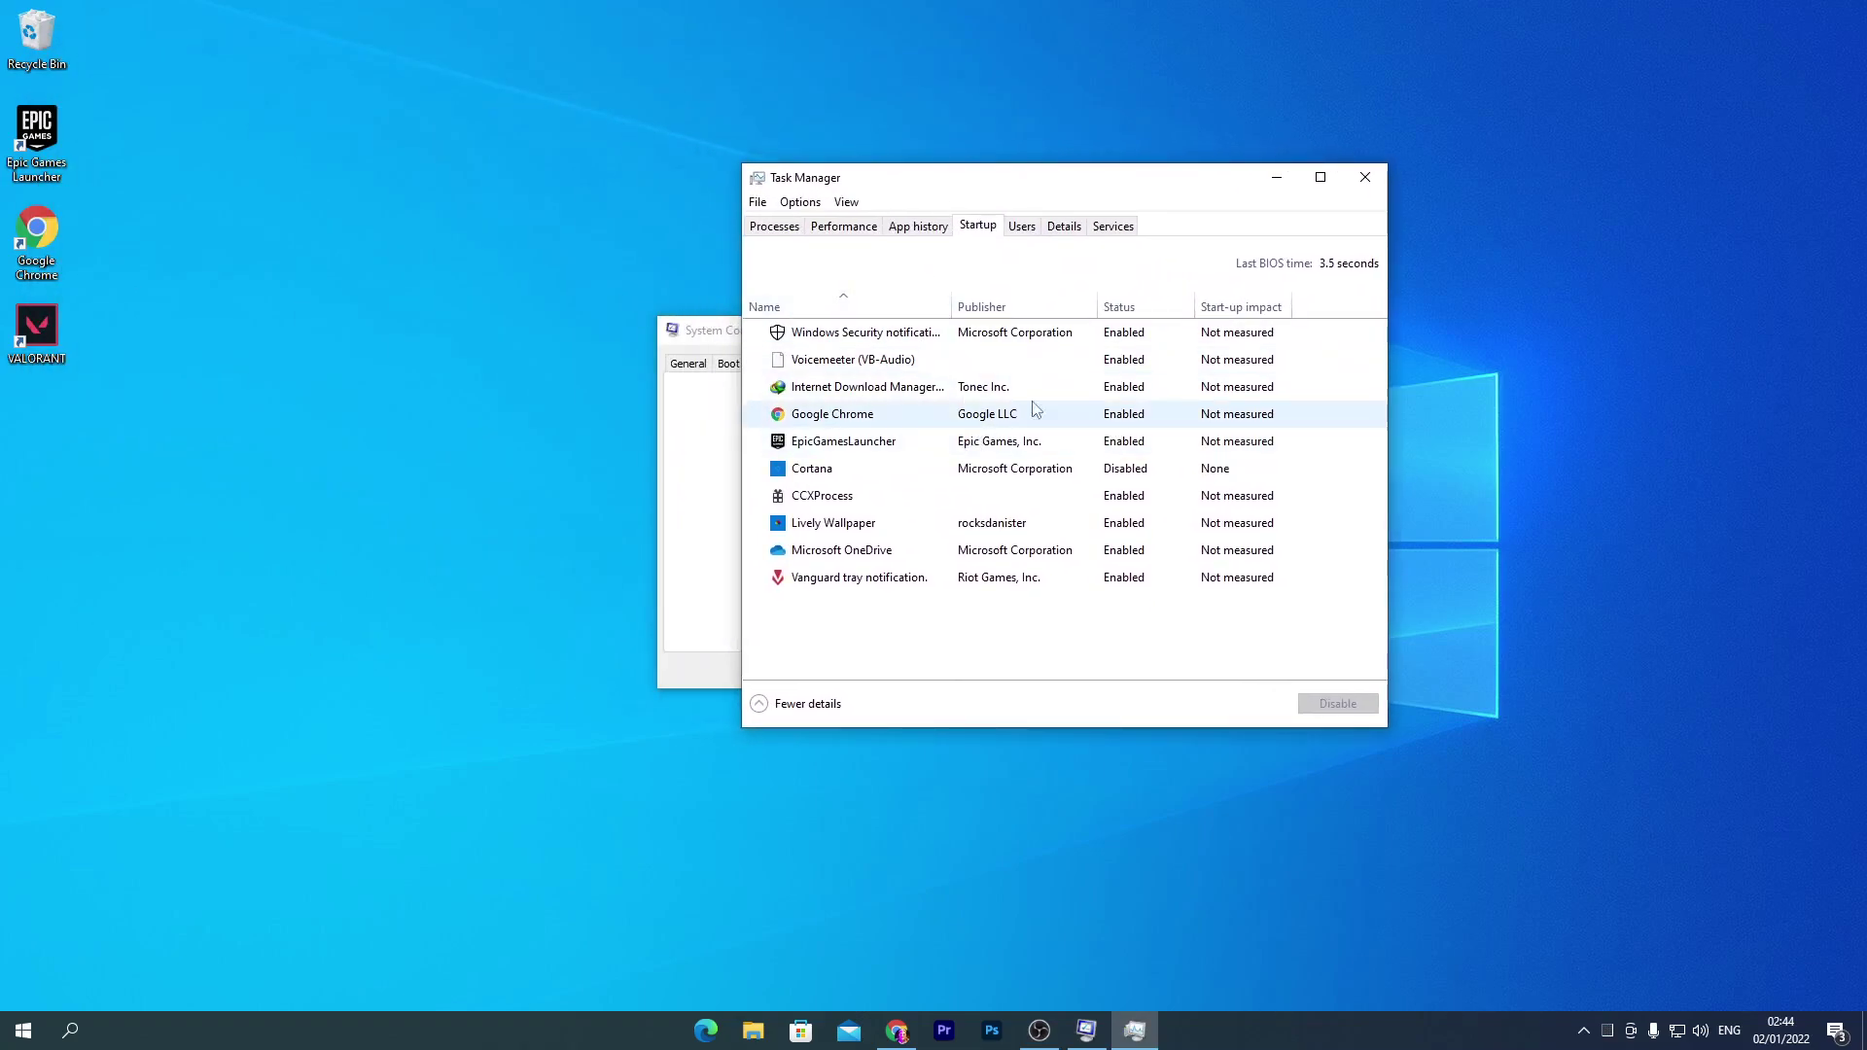
- Disable Google Chrome, CCXProcess and Microsoft OneDrive as startup apps
right_click(973, 420)
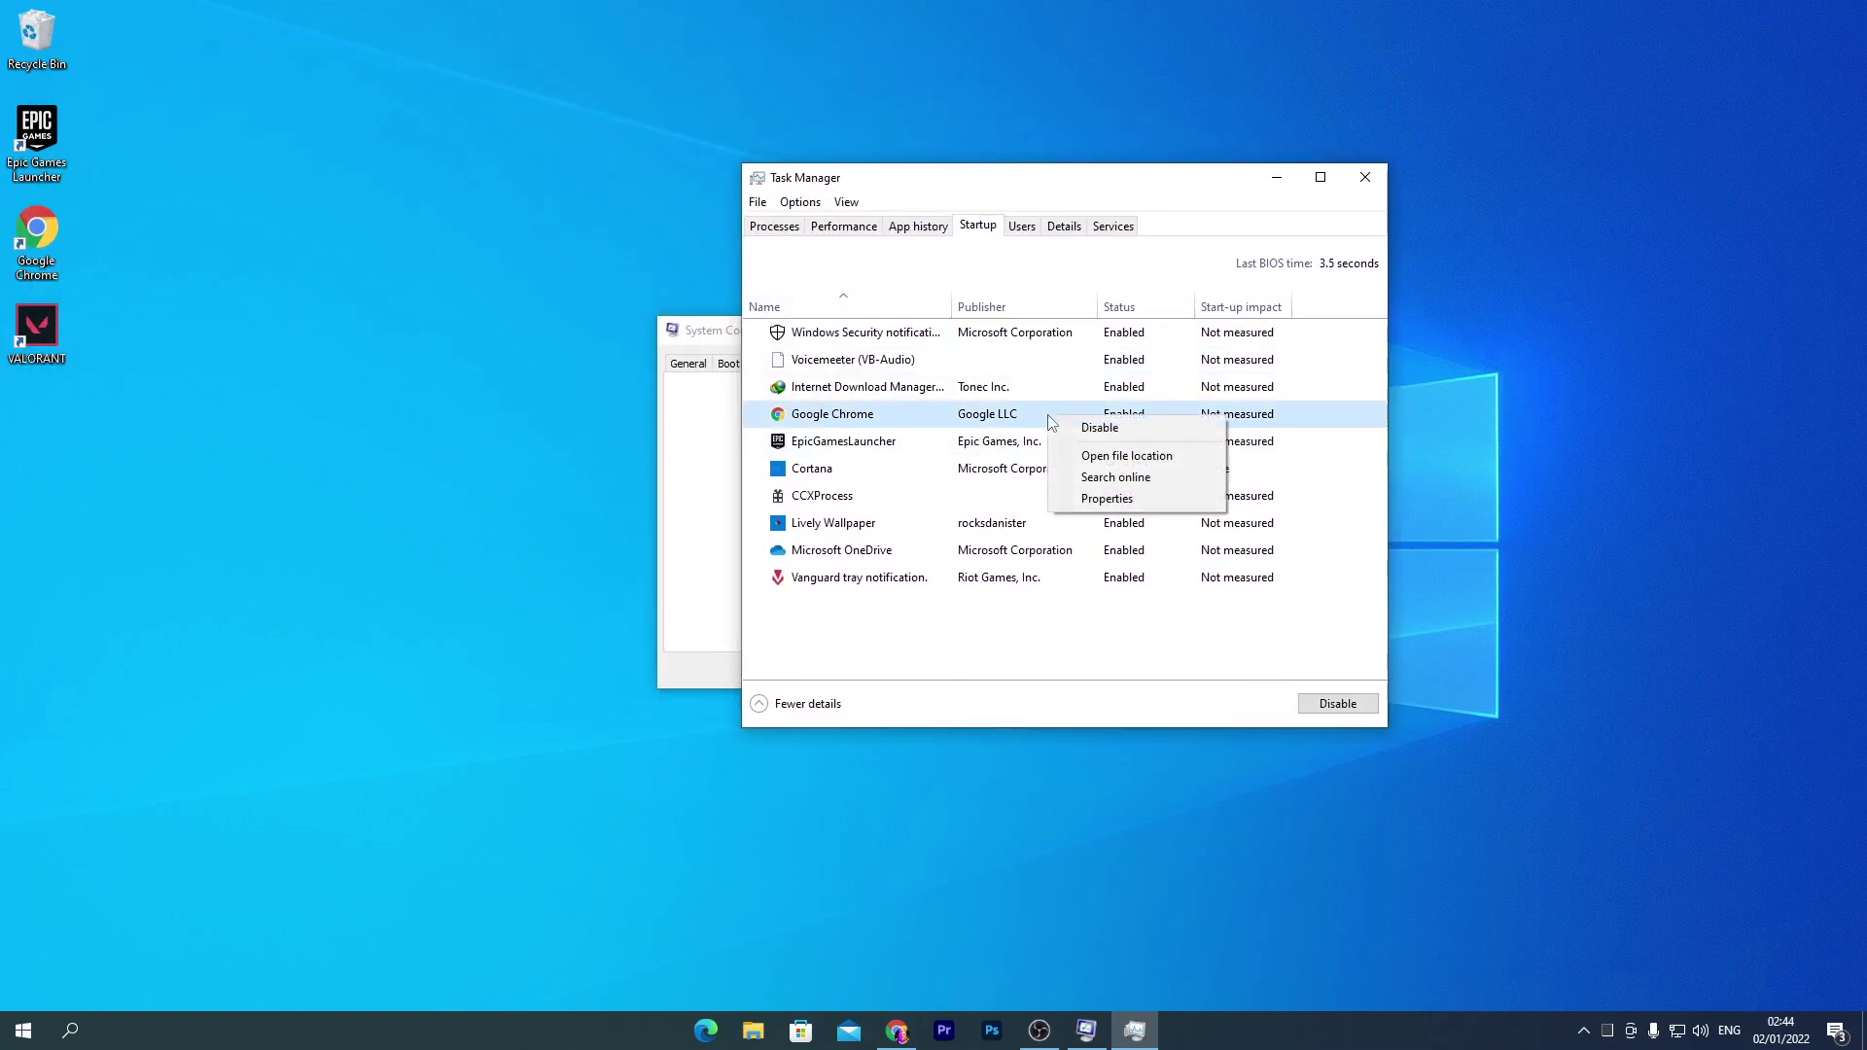
click(1134, 428)
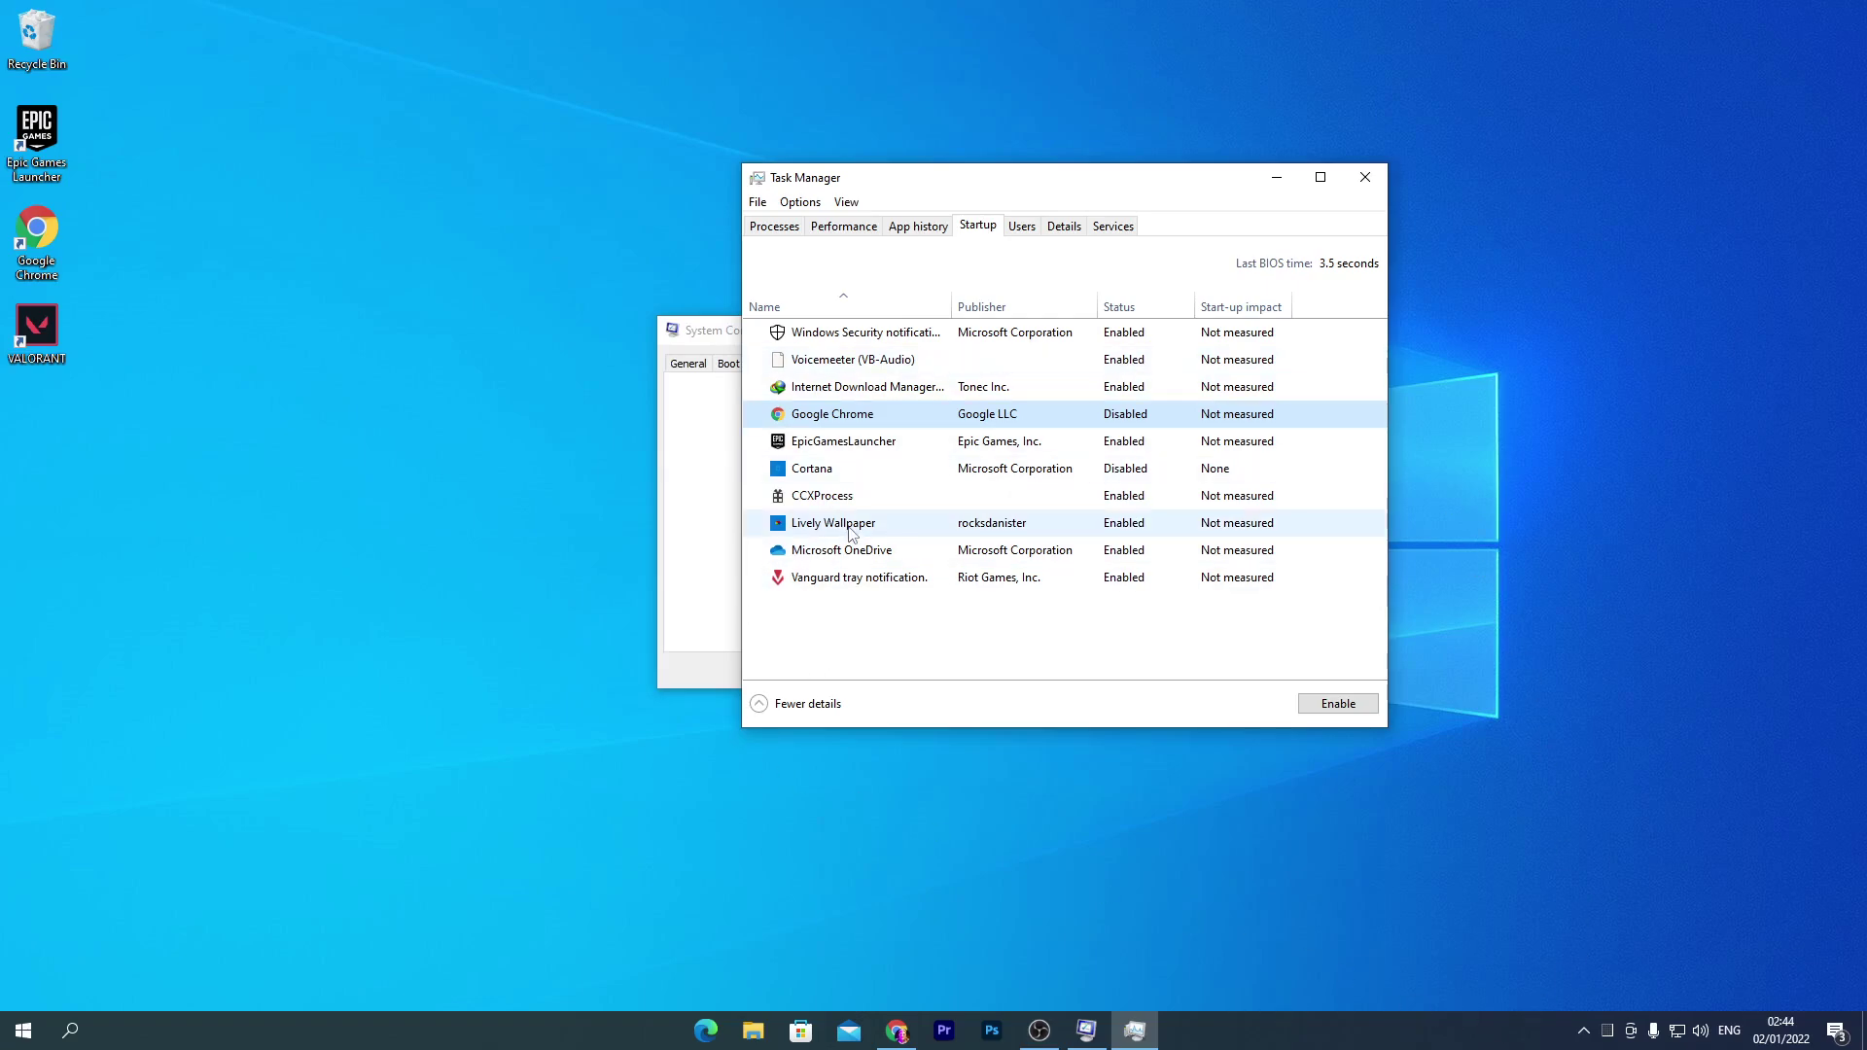
right_click(1154, 499)
click(1206, 511)
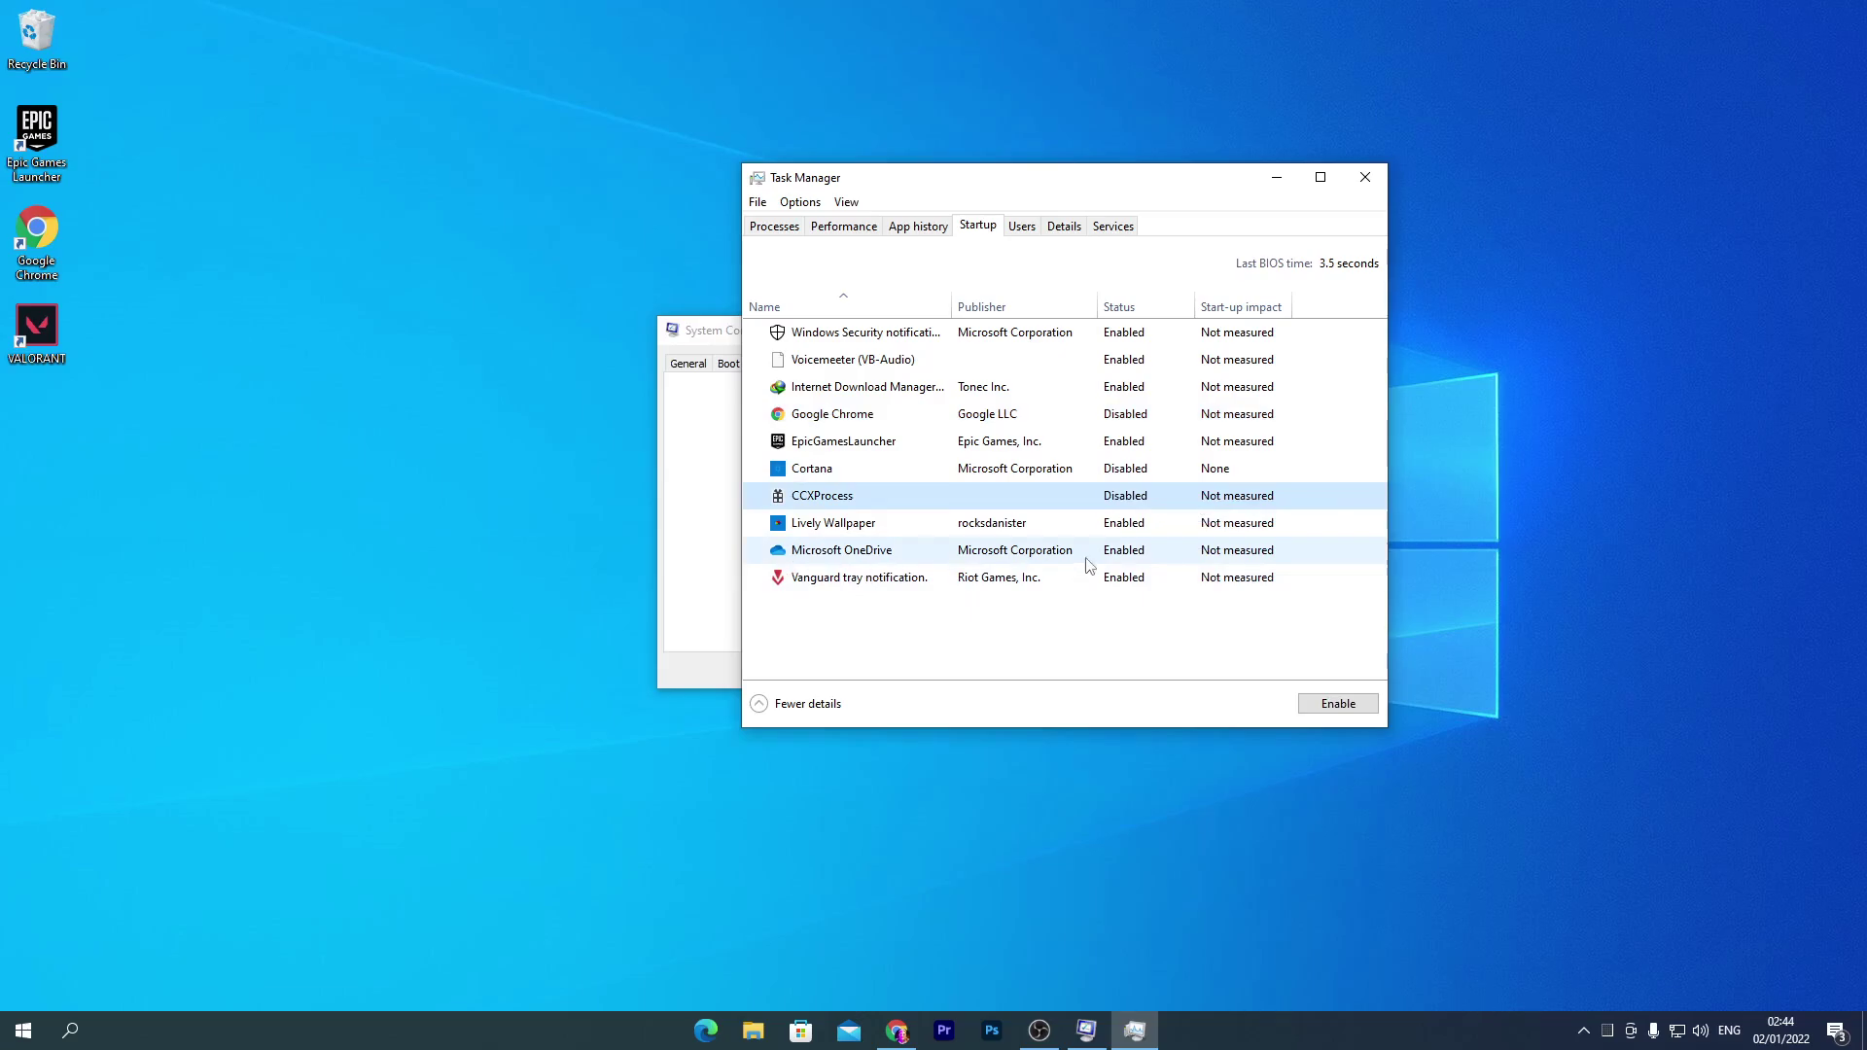
right_click(1046, 550)
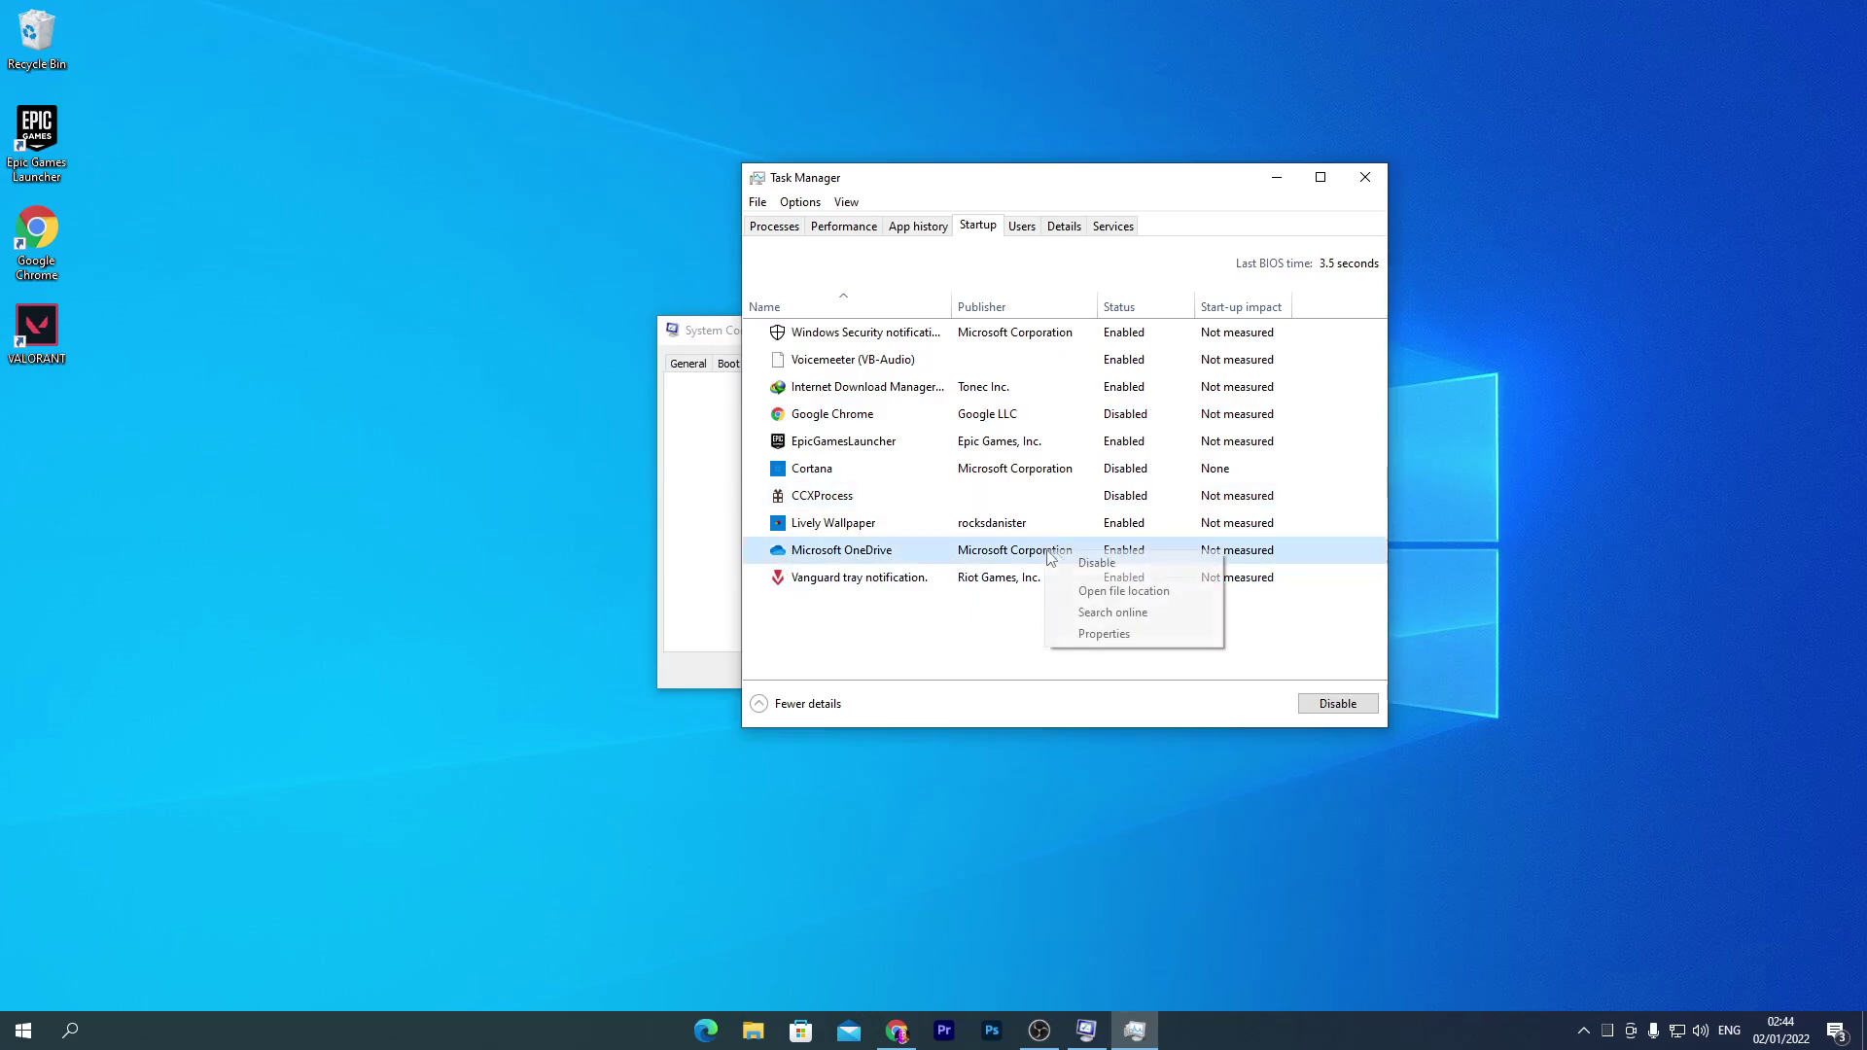
click(1112, 558)
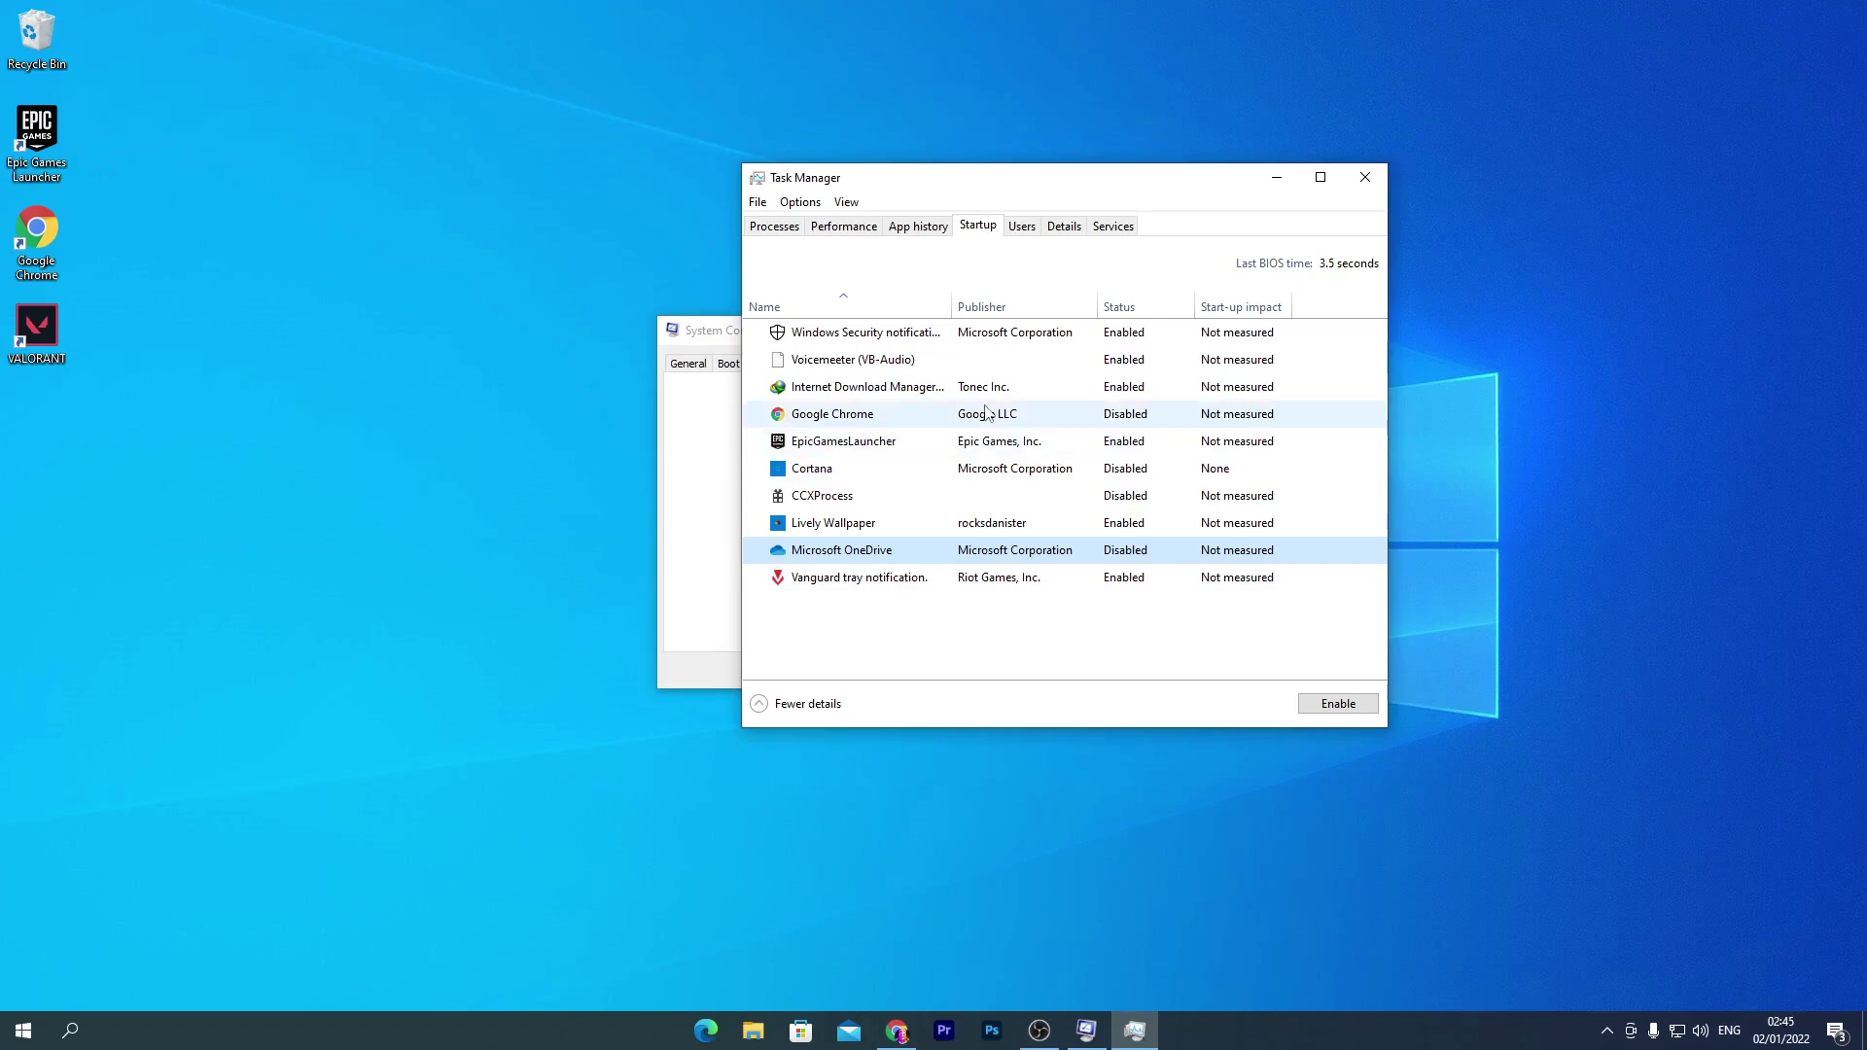
- Close Task Manager, hide all Microsoft services in the Services list, and confirm System Configuration with OK
click(1365, 177)
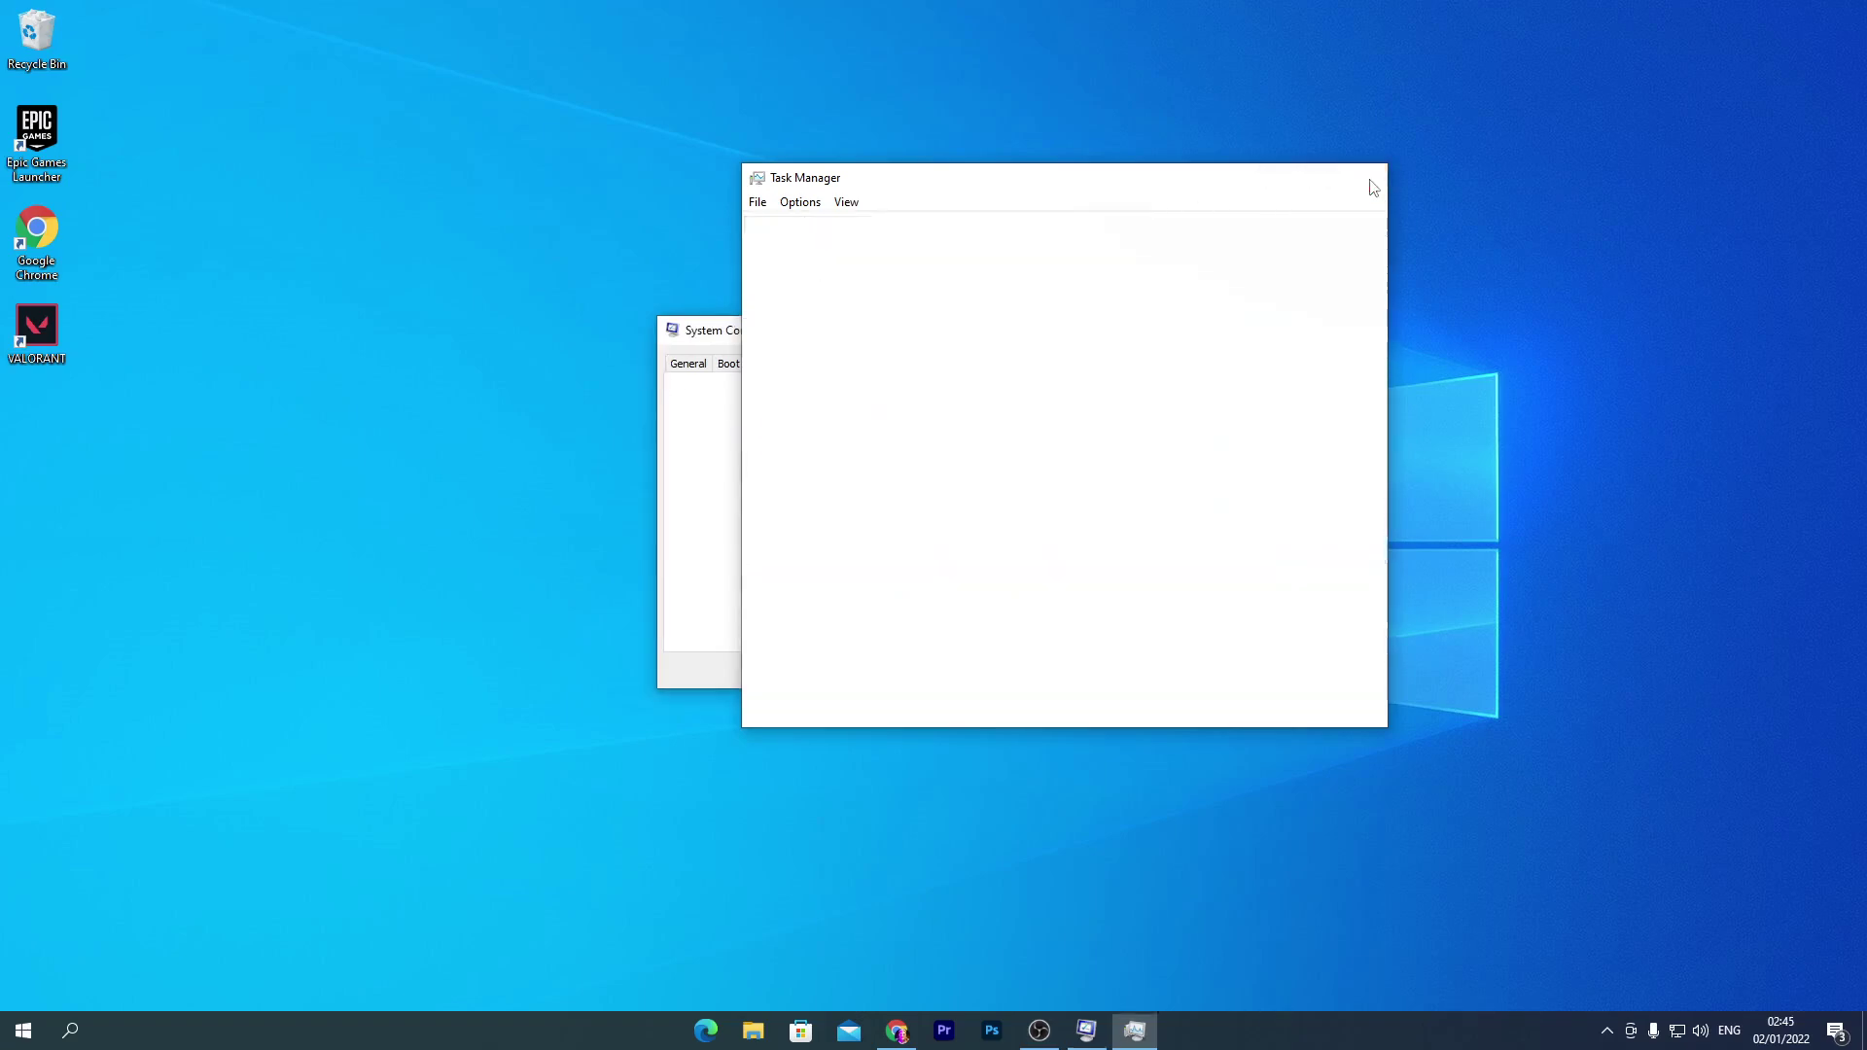
click(778, 363)
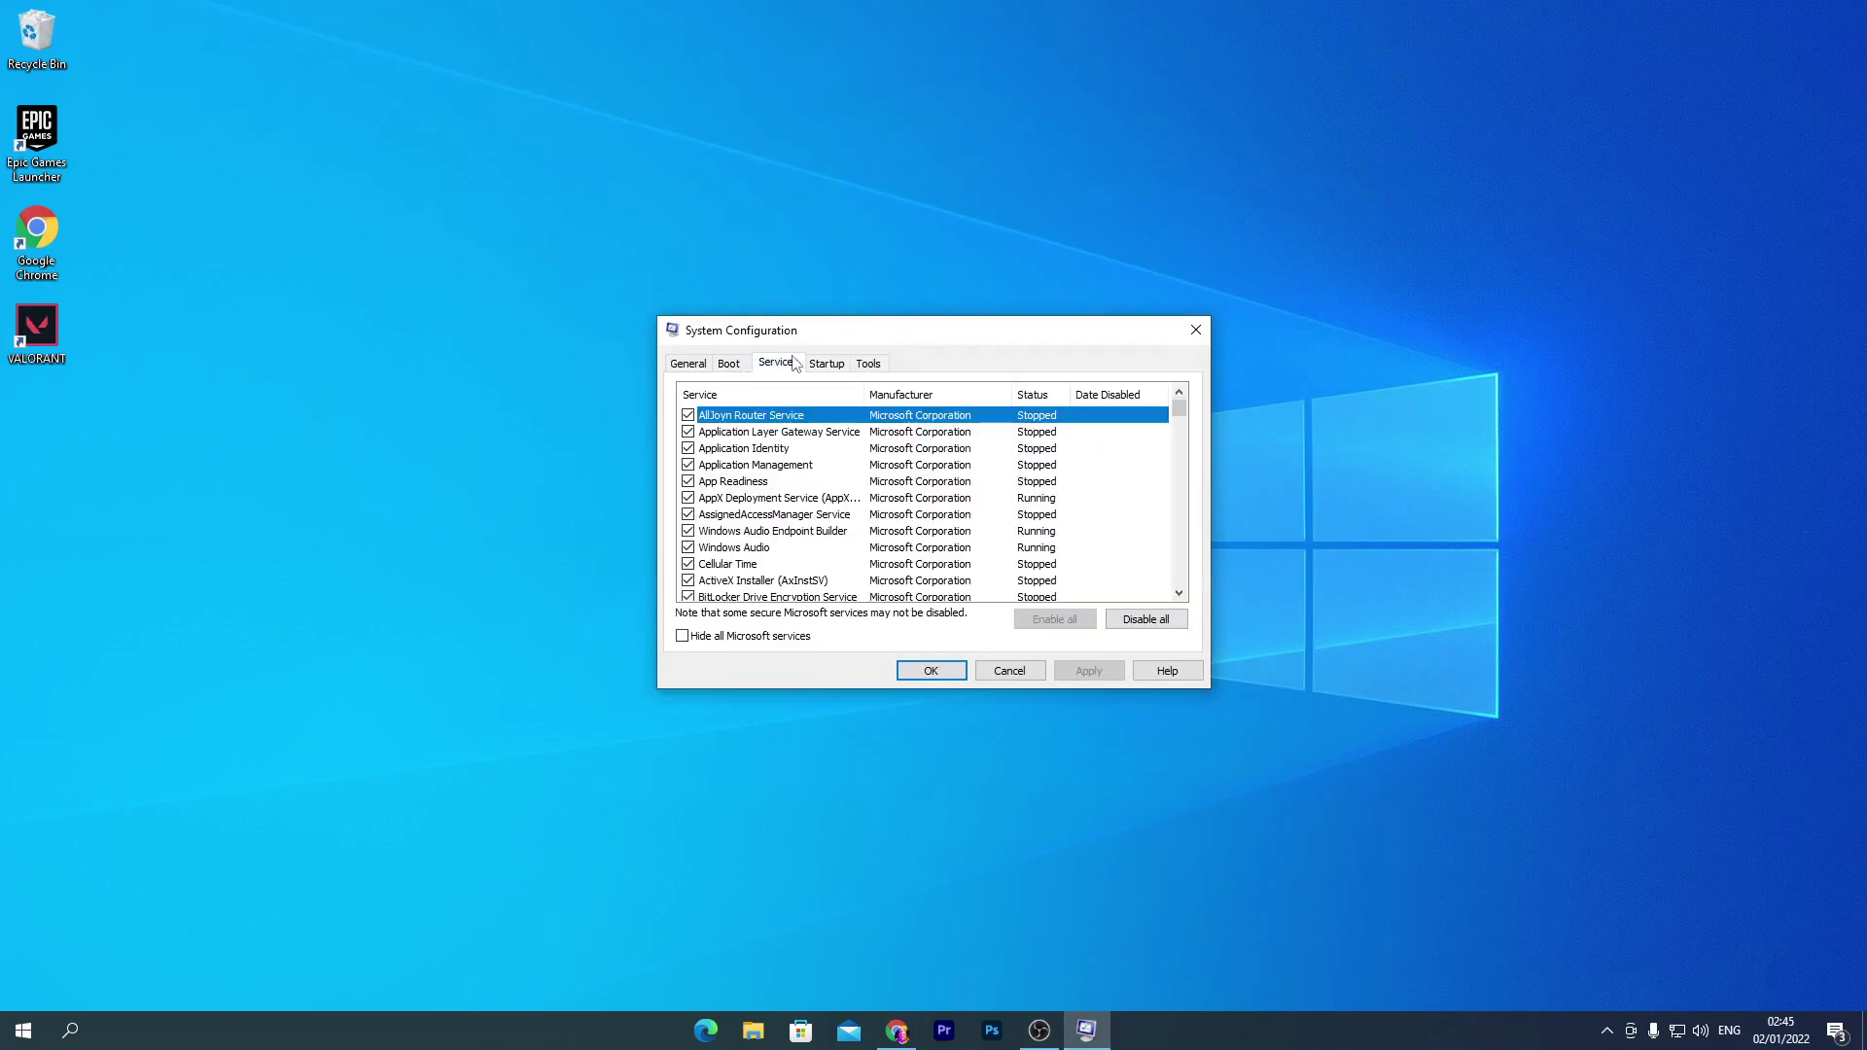
click(682, 638)
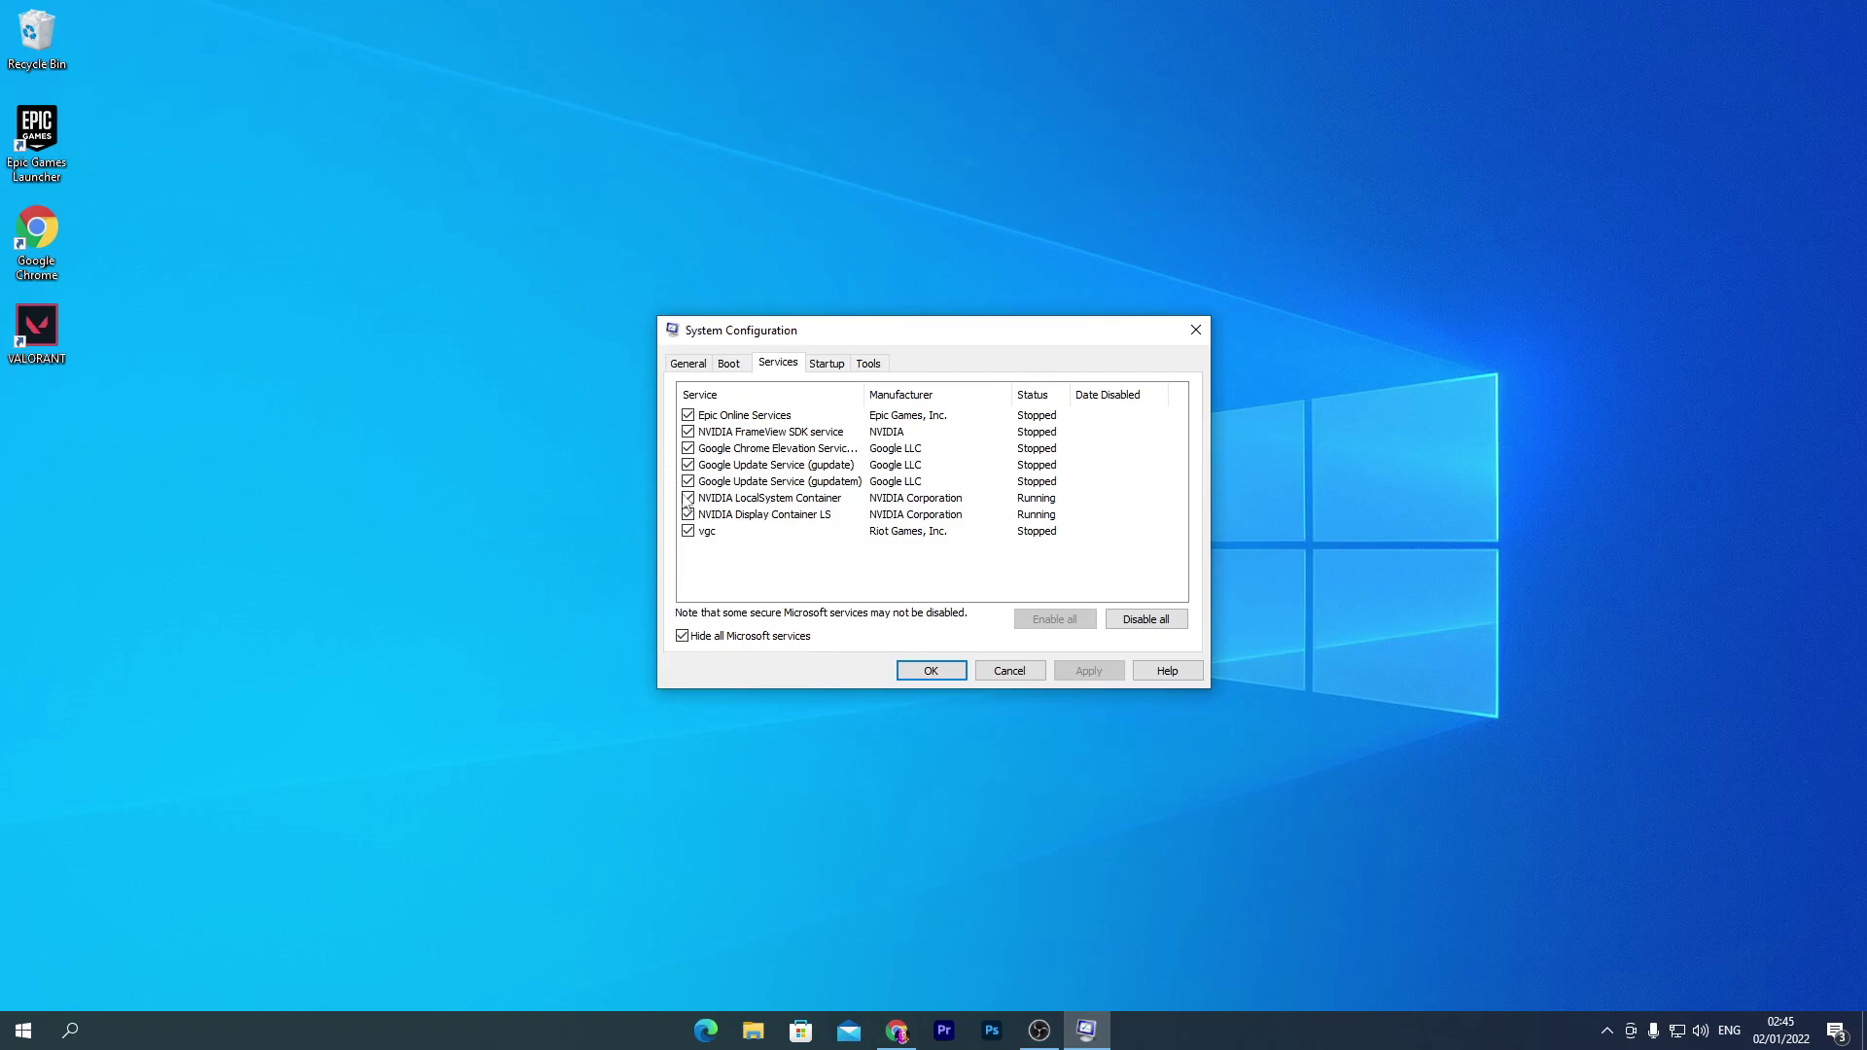
click(924, 675)
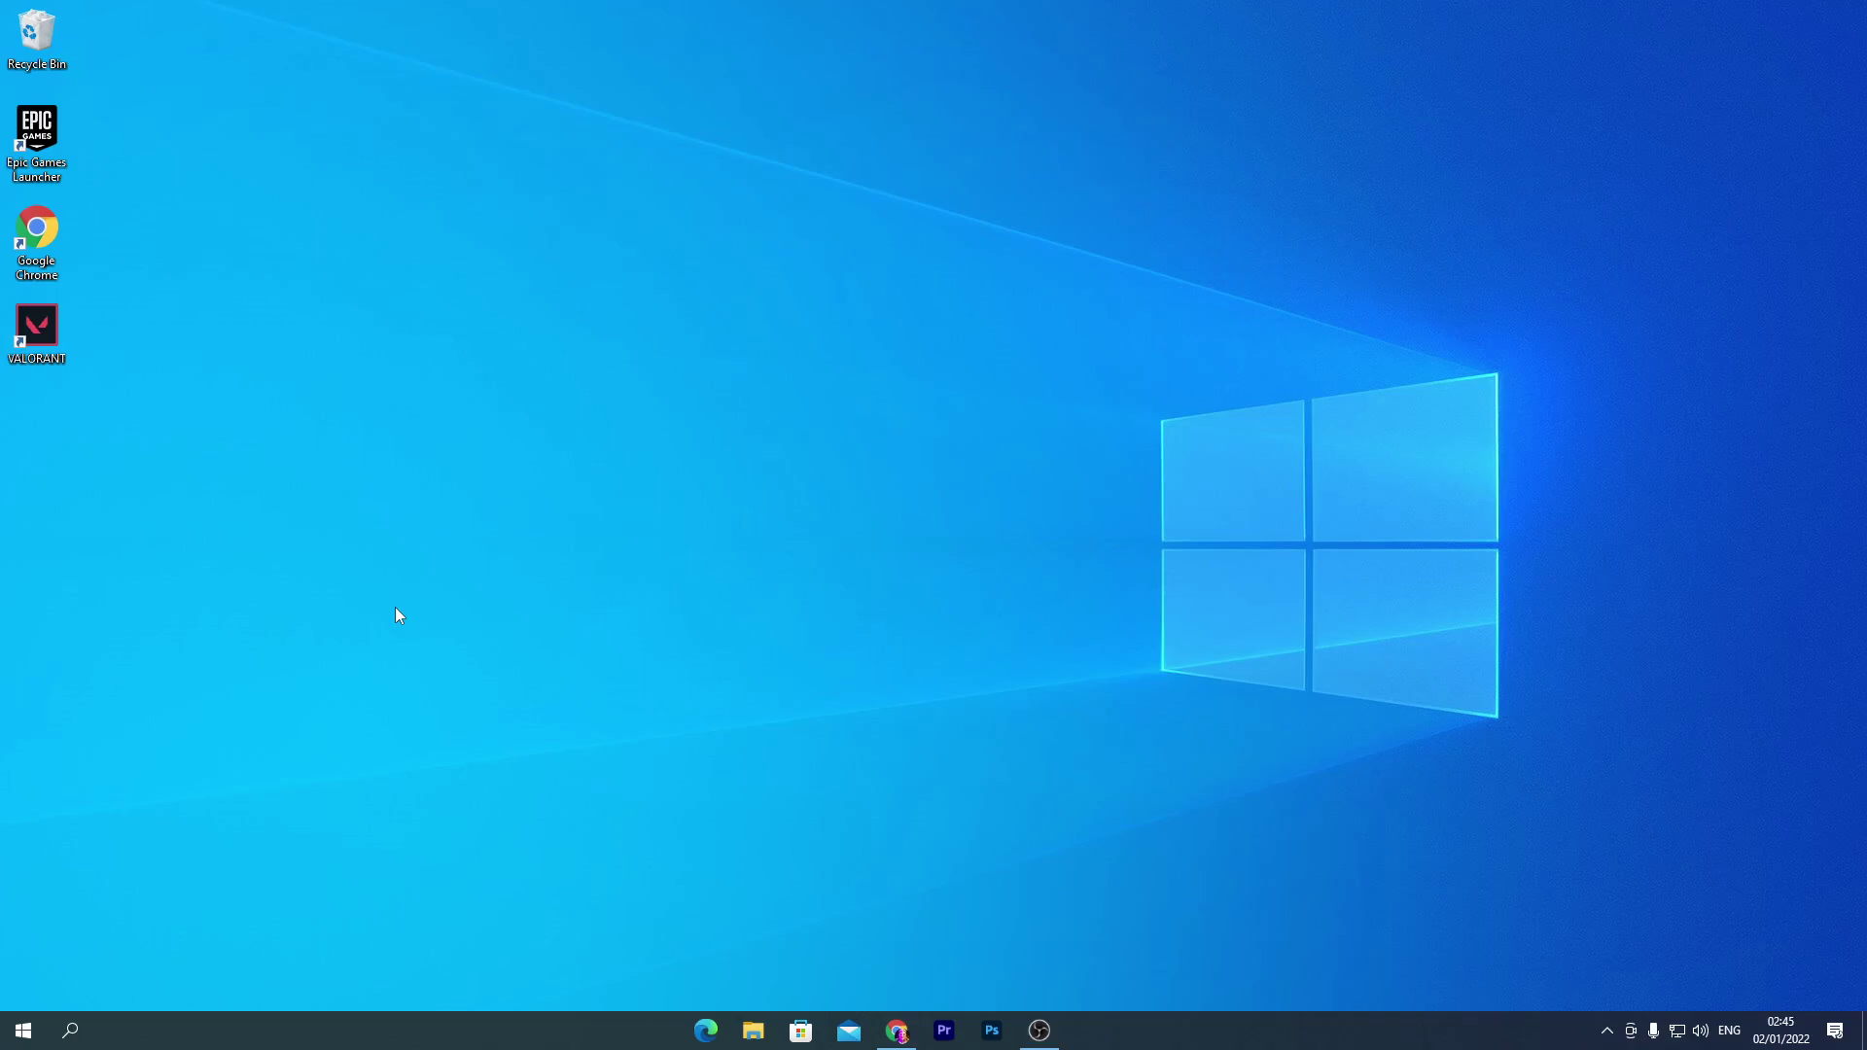
- Open Device Manager and disable the High precision event timer under System devices
right_click(16, 1039)
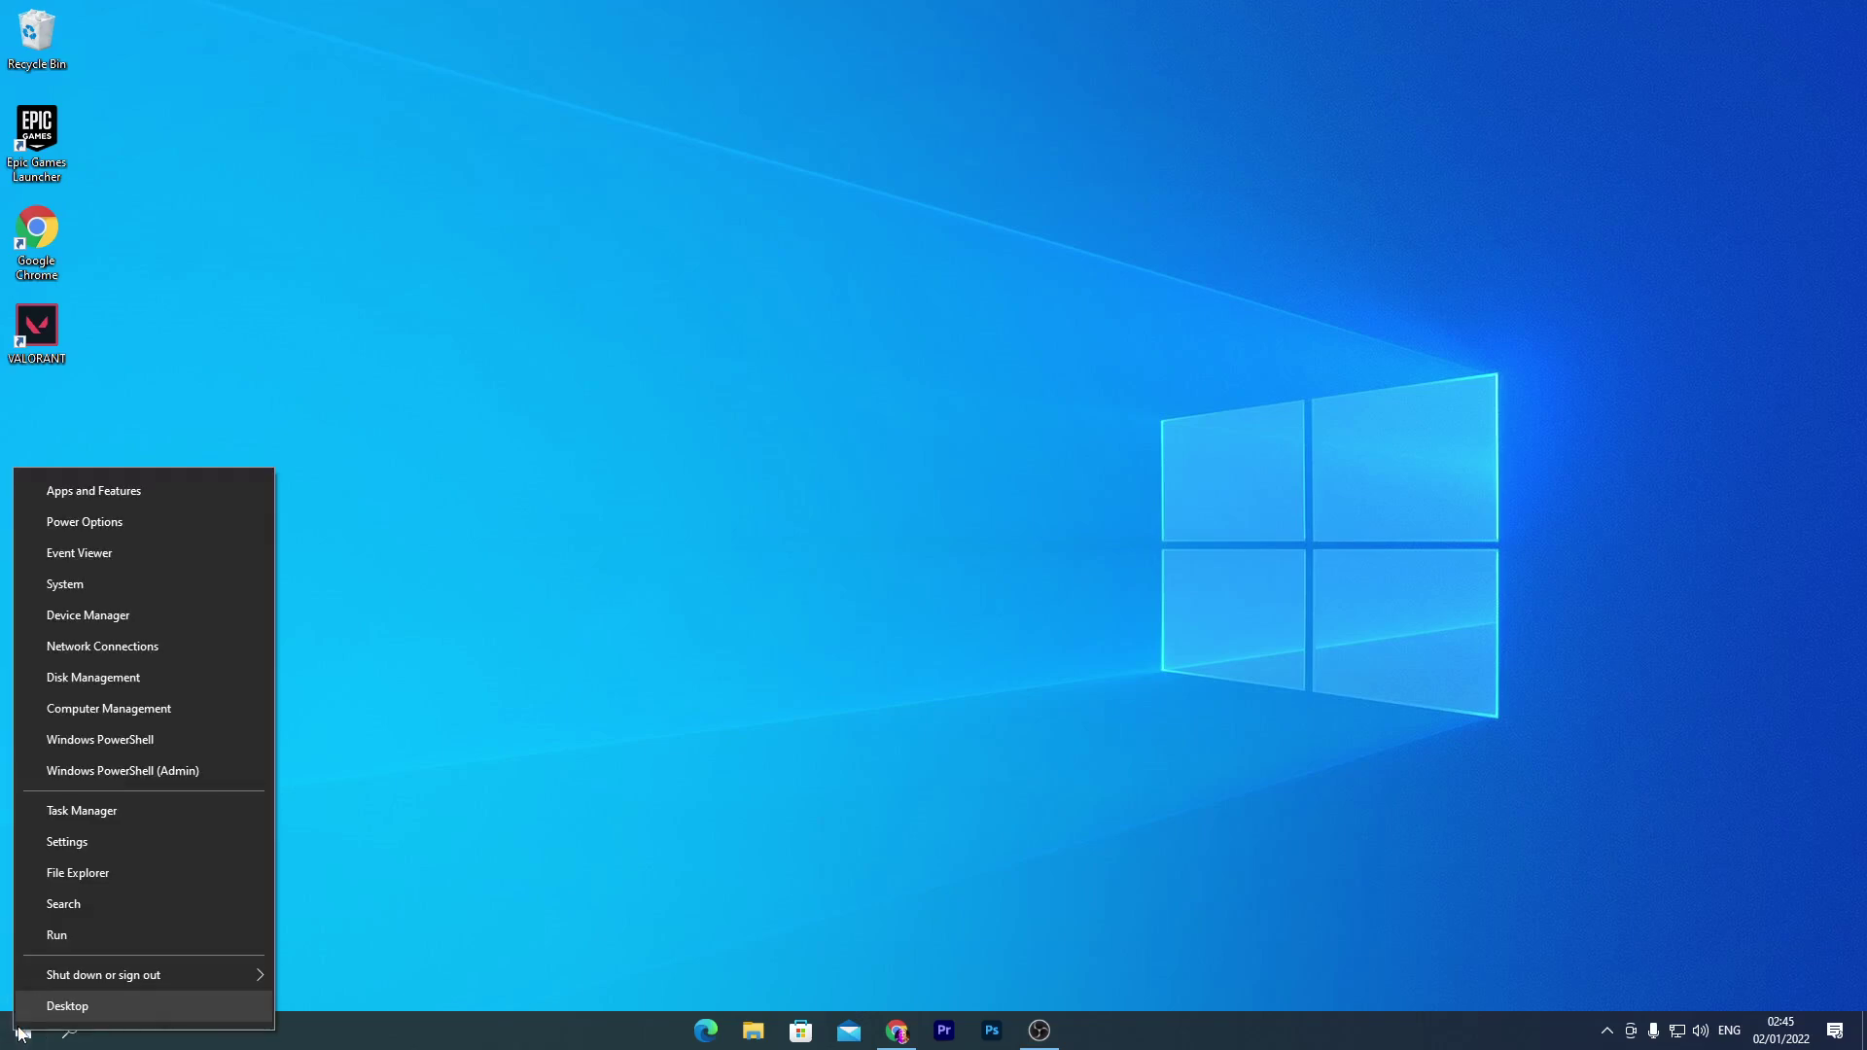
click(86, 617)
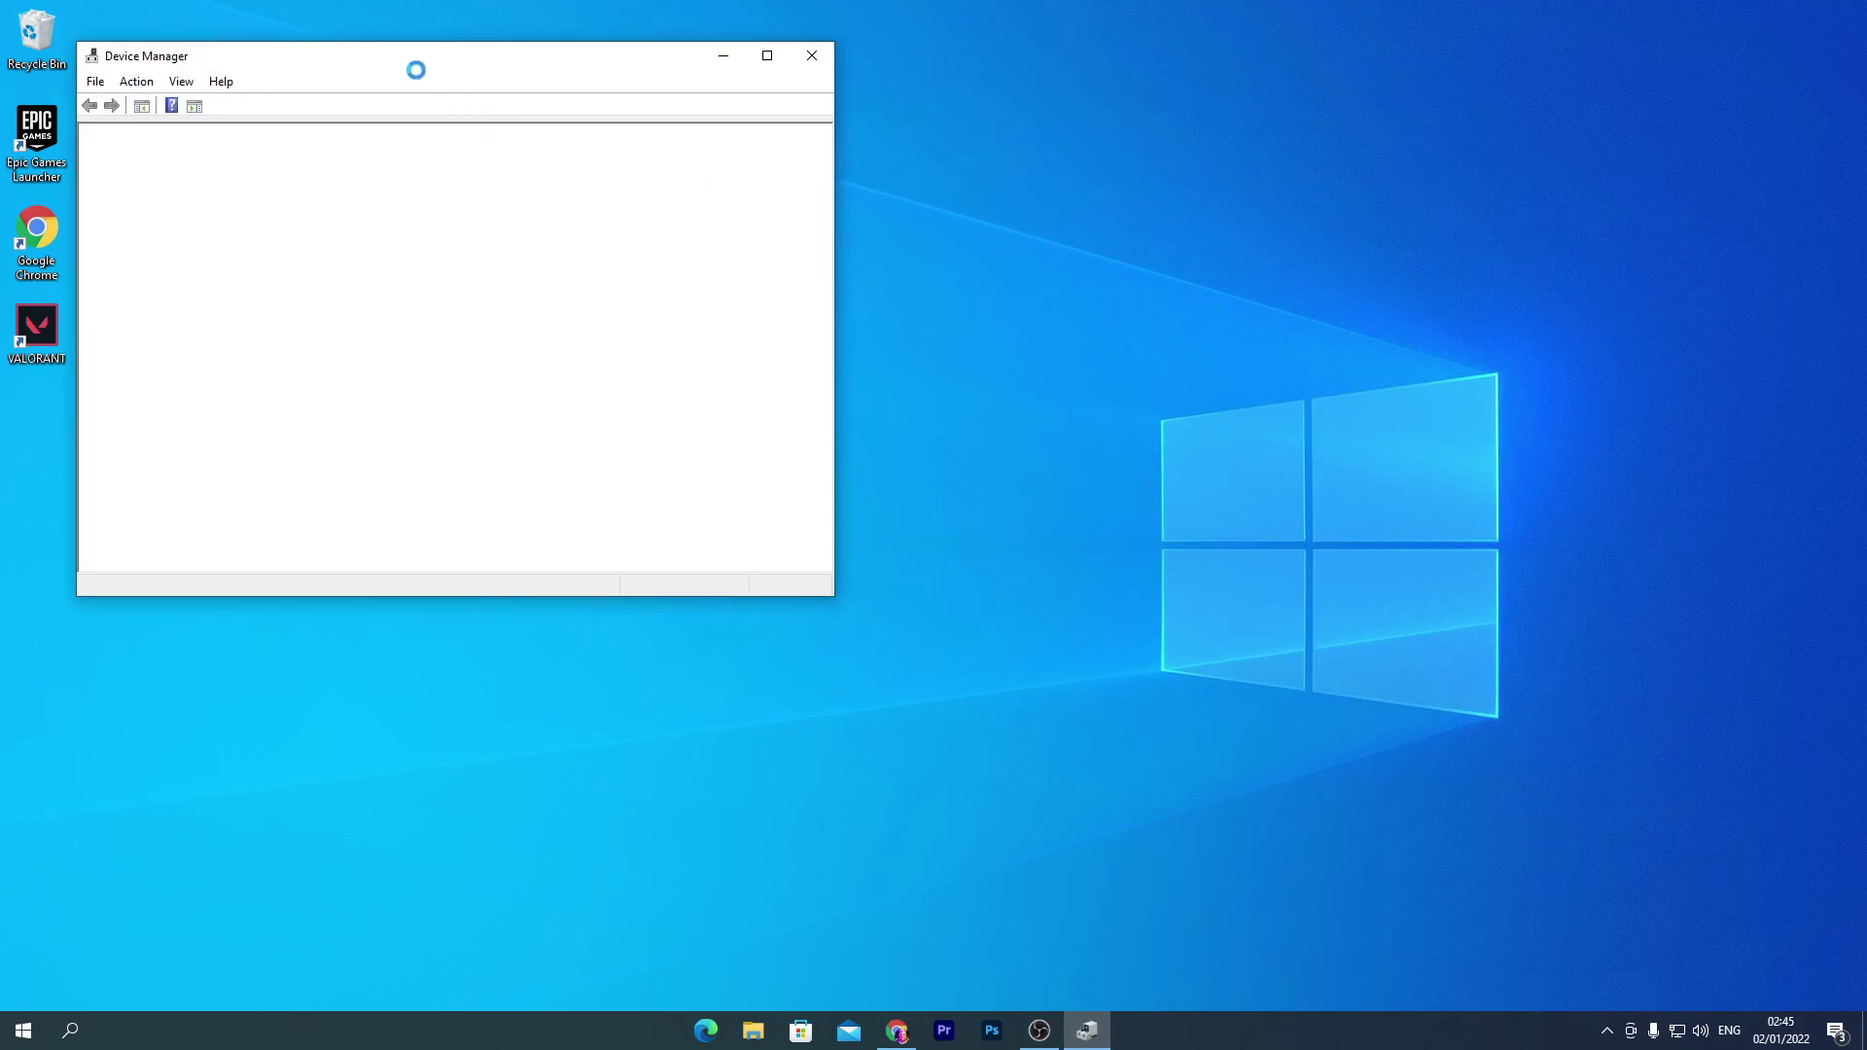
drag(316, 70, 782, 73)
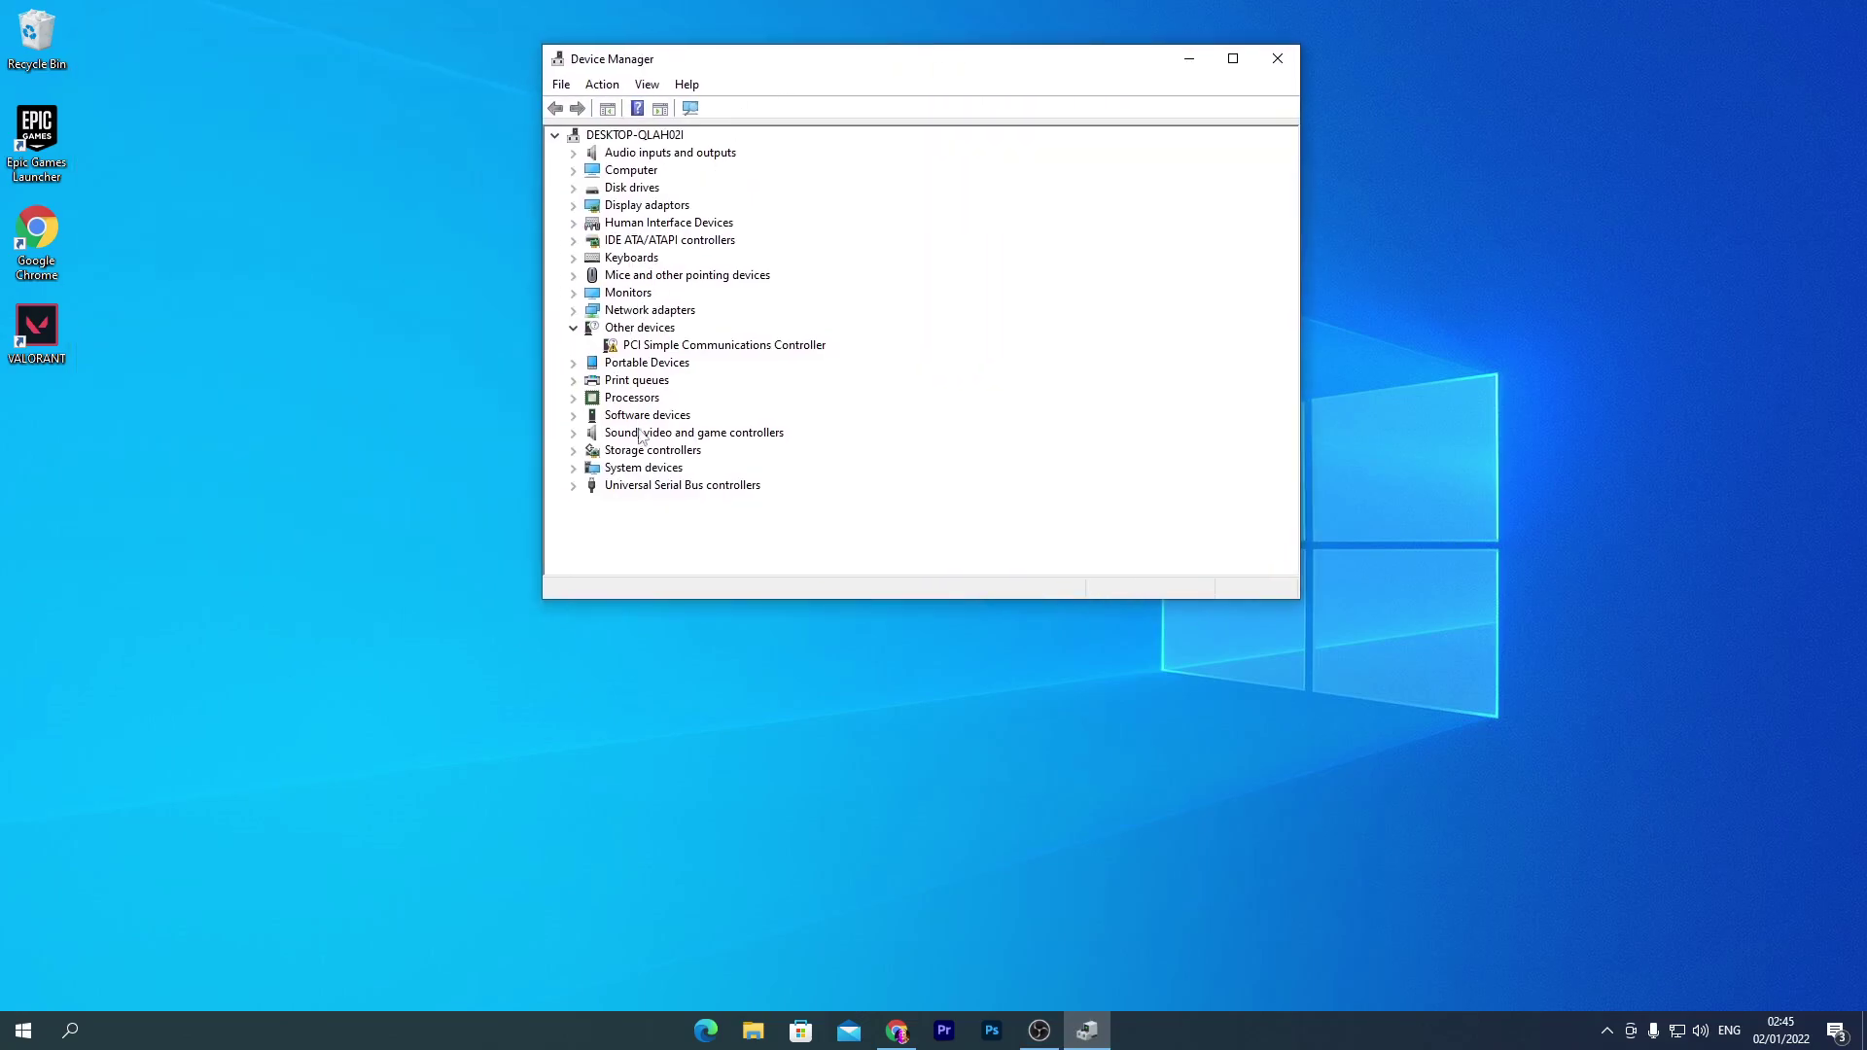
click(576, 469)
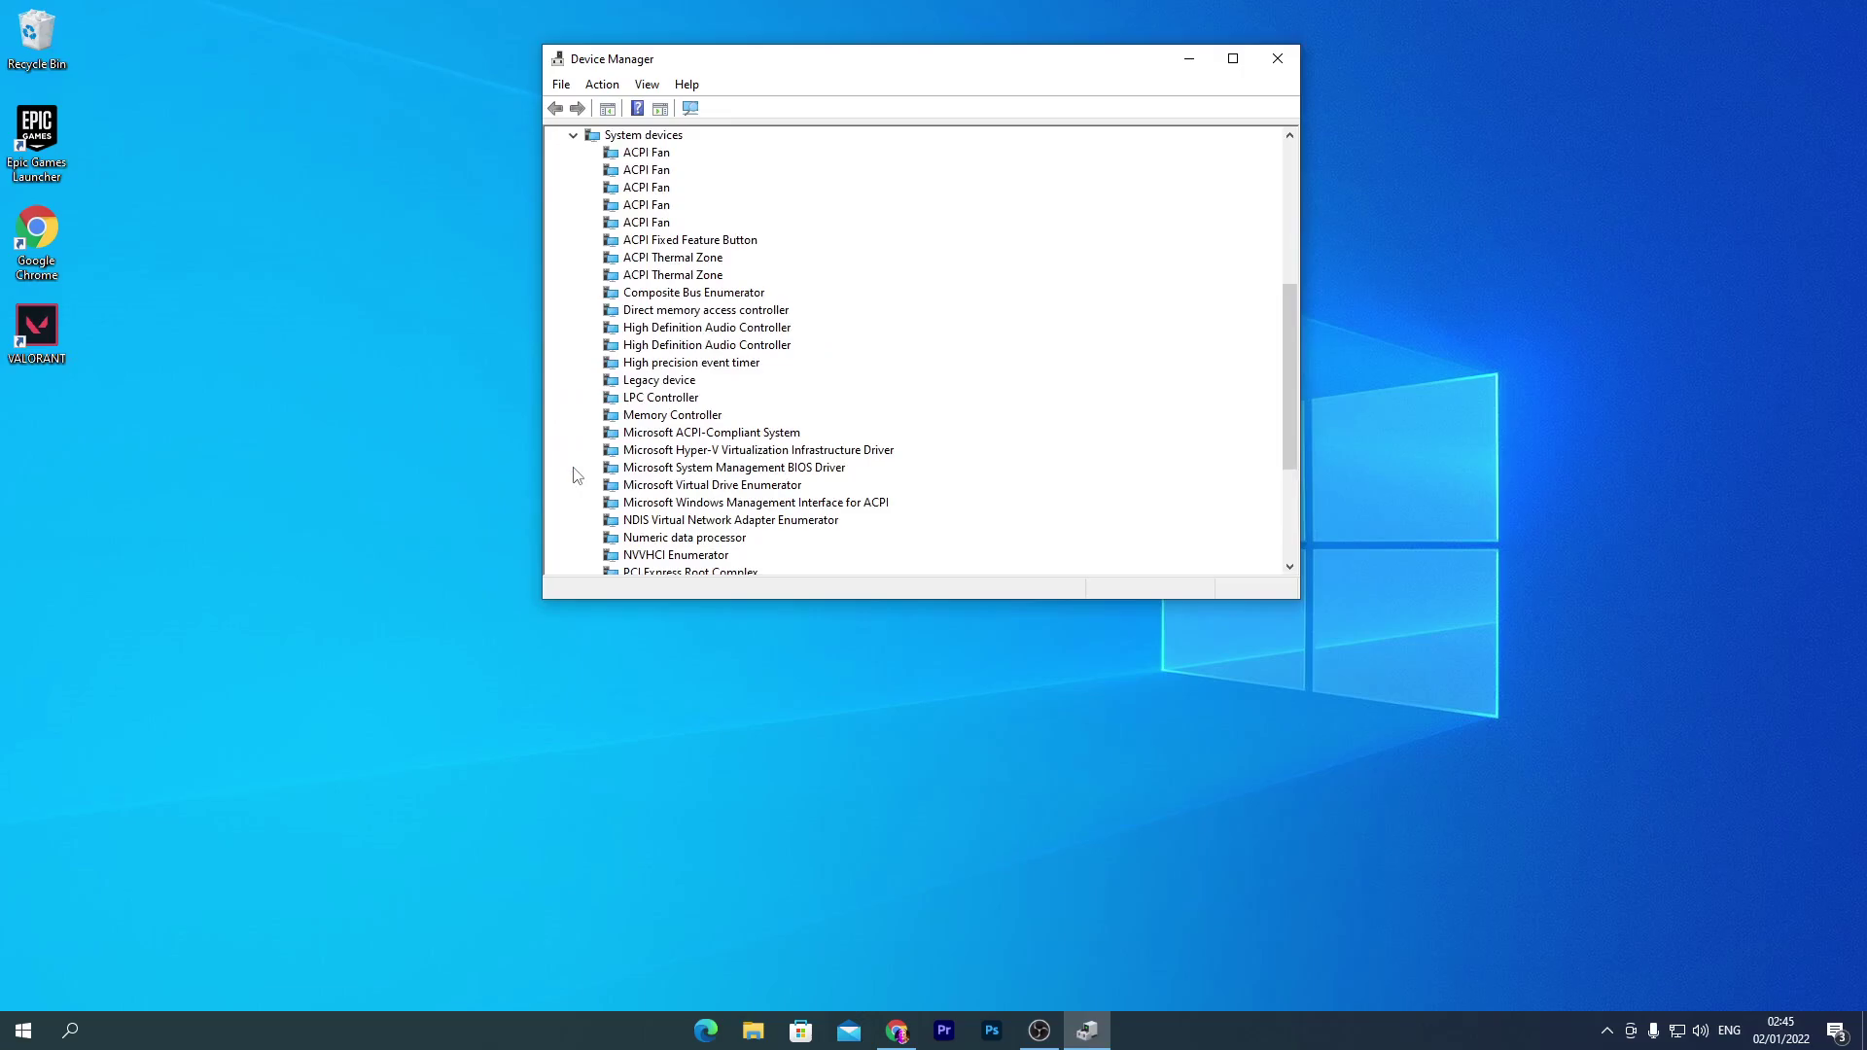
right_click(700, 363)
click(762, 394)
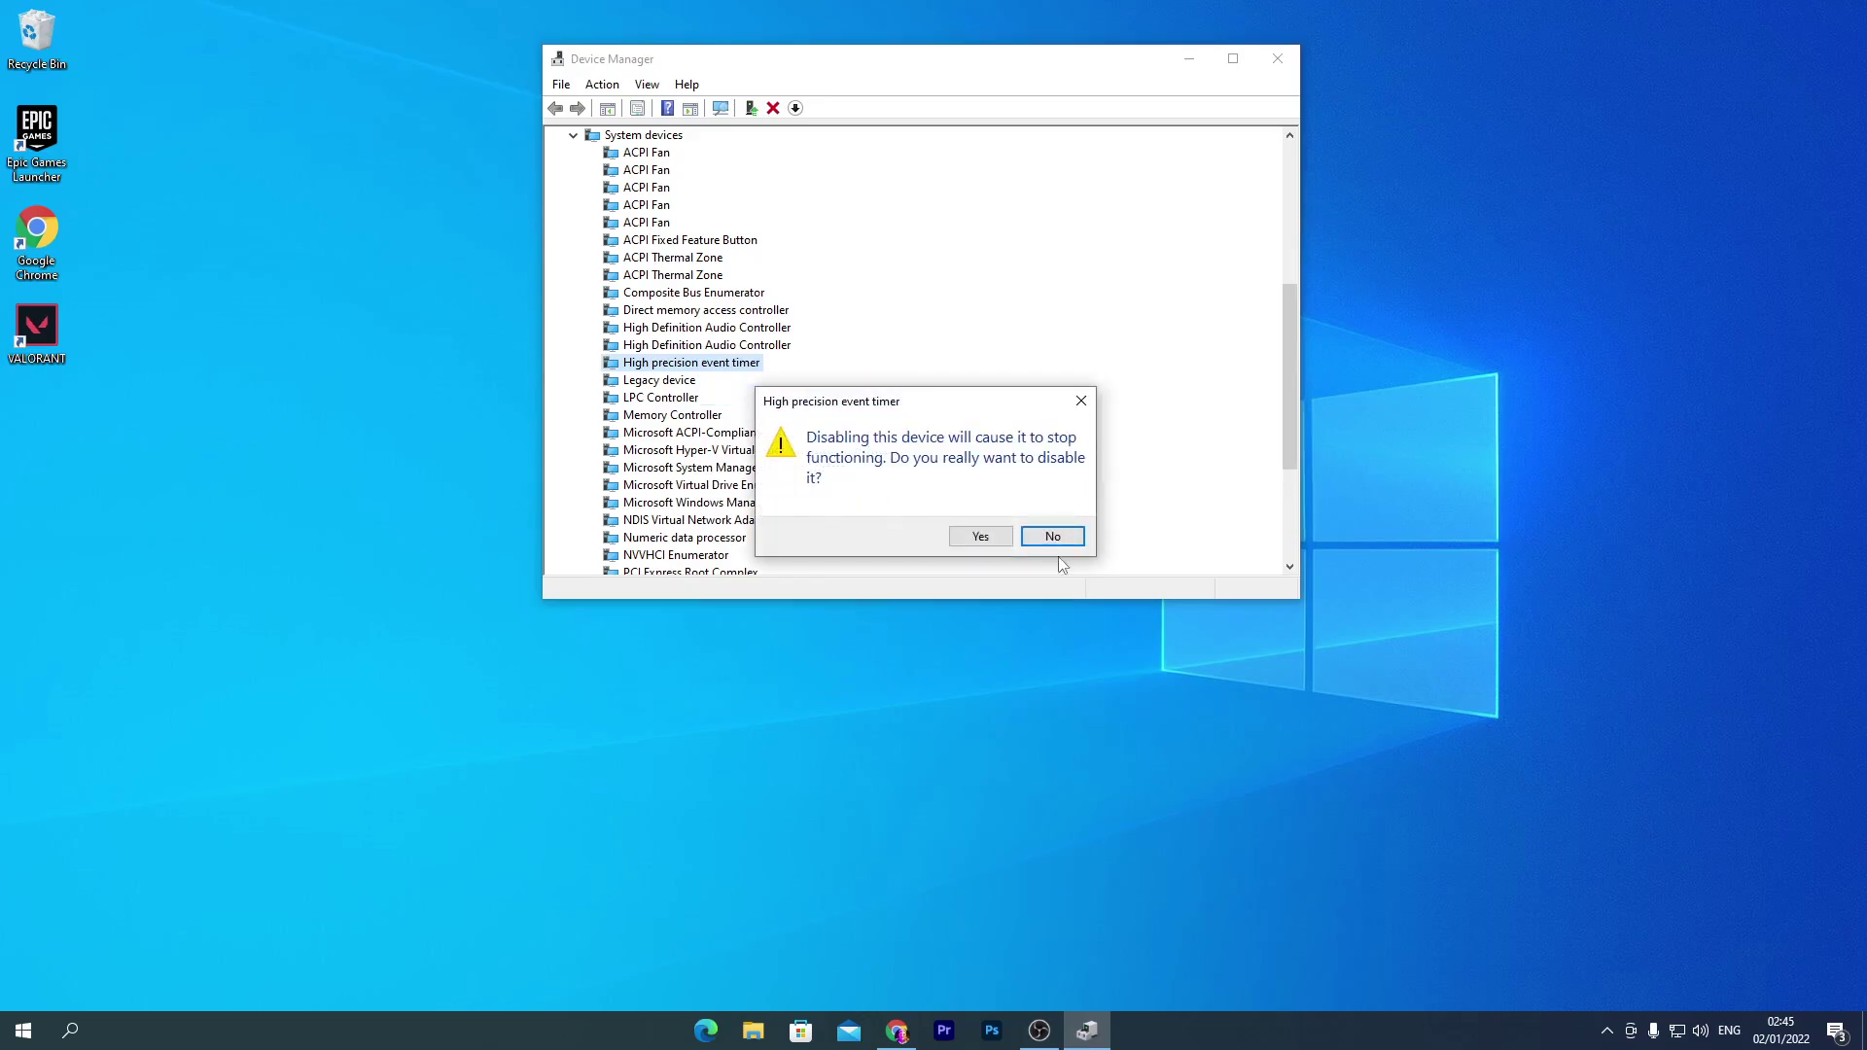
click(984, 537)
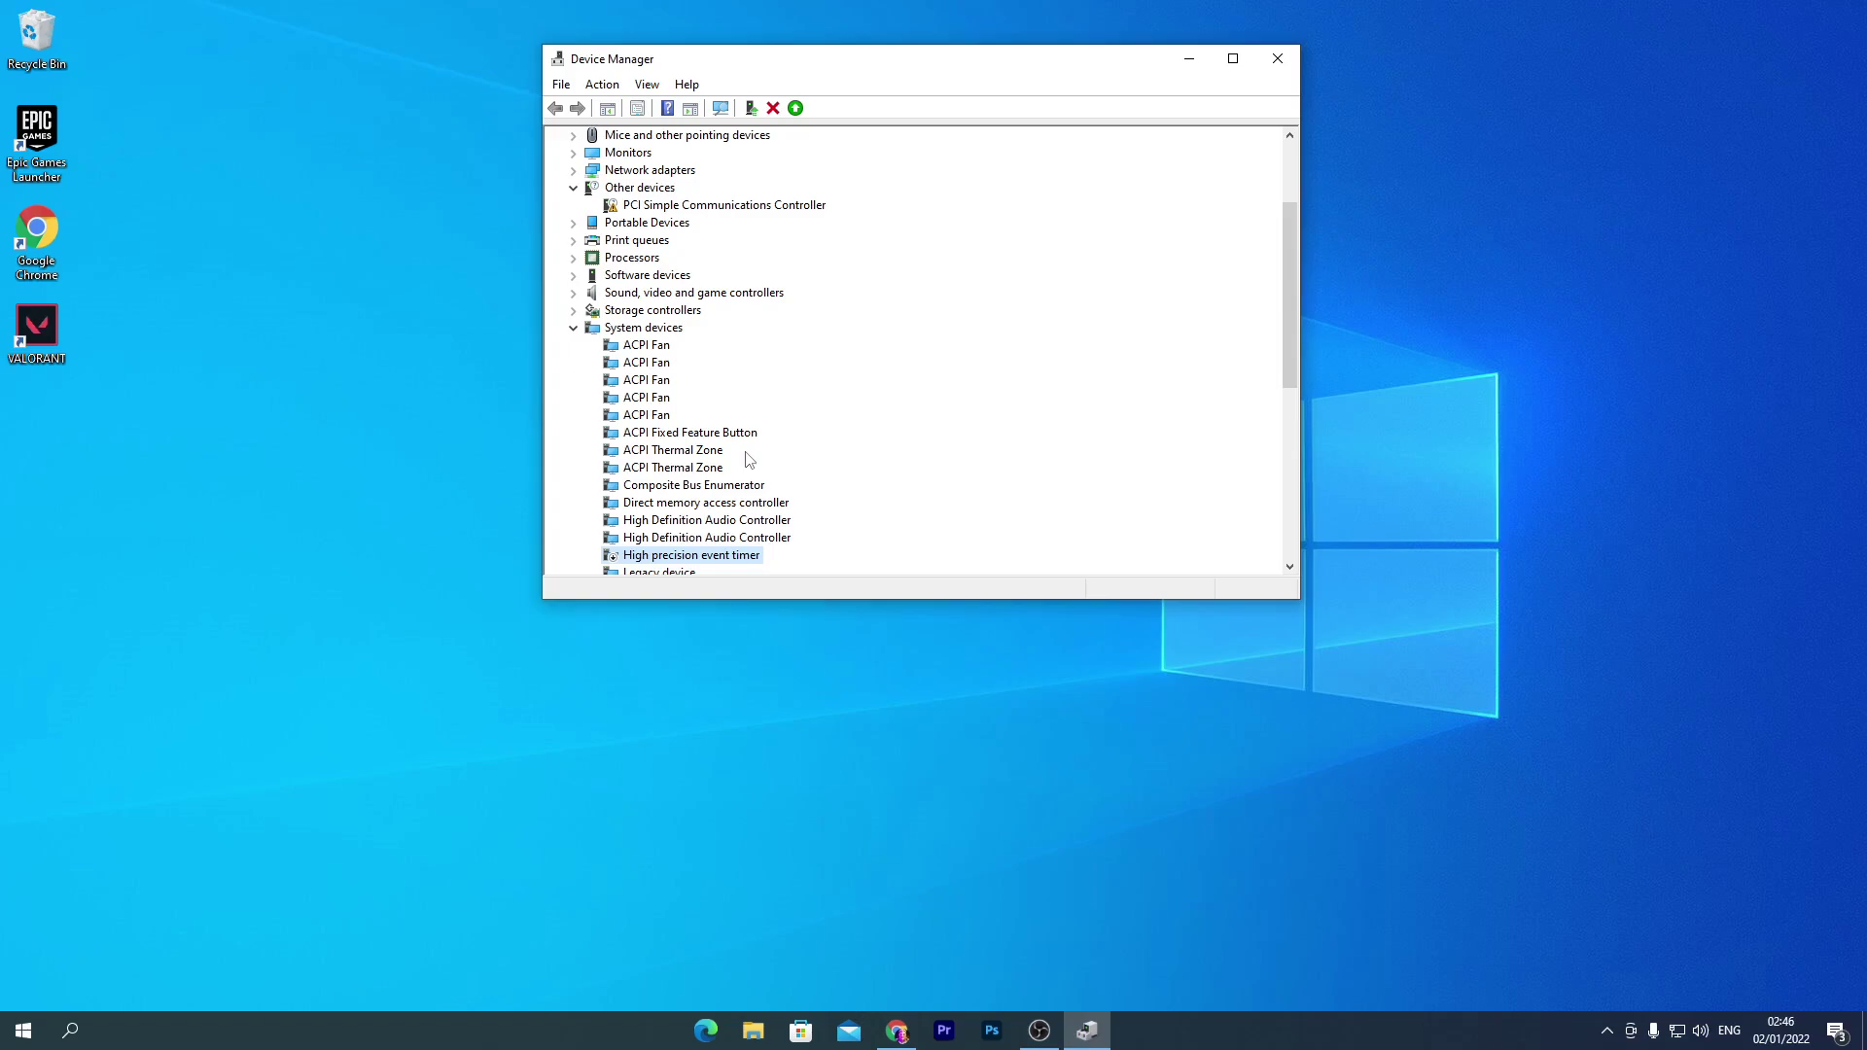
- Leave the timer disabled and close Device Manager
right_click(659, 564)
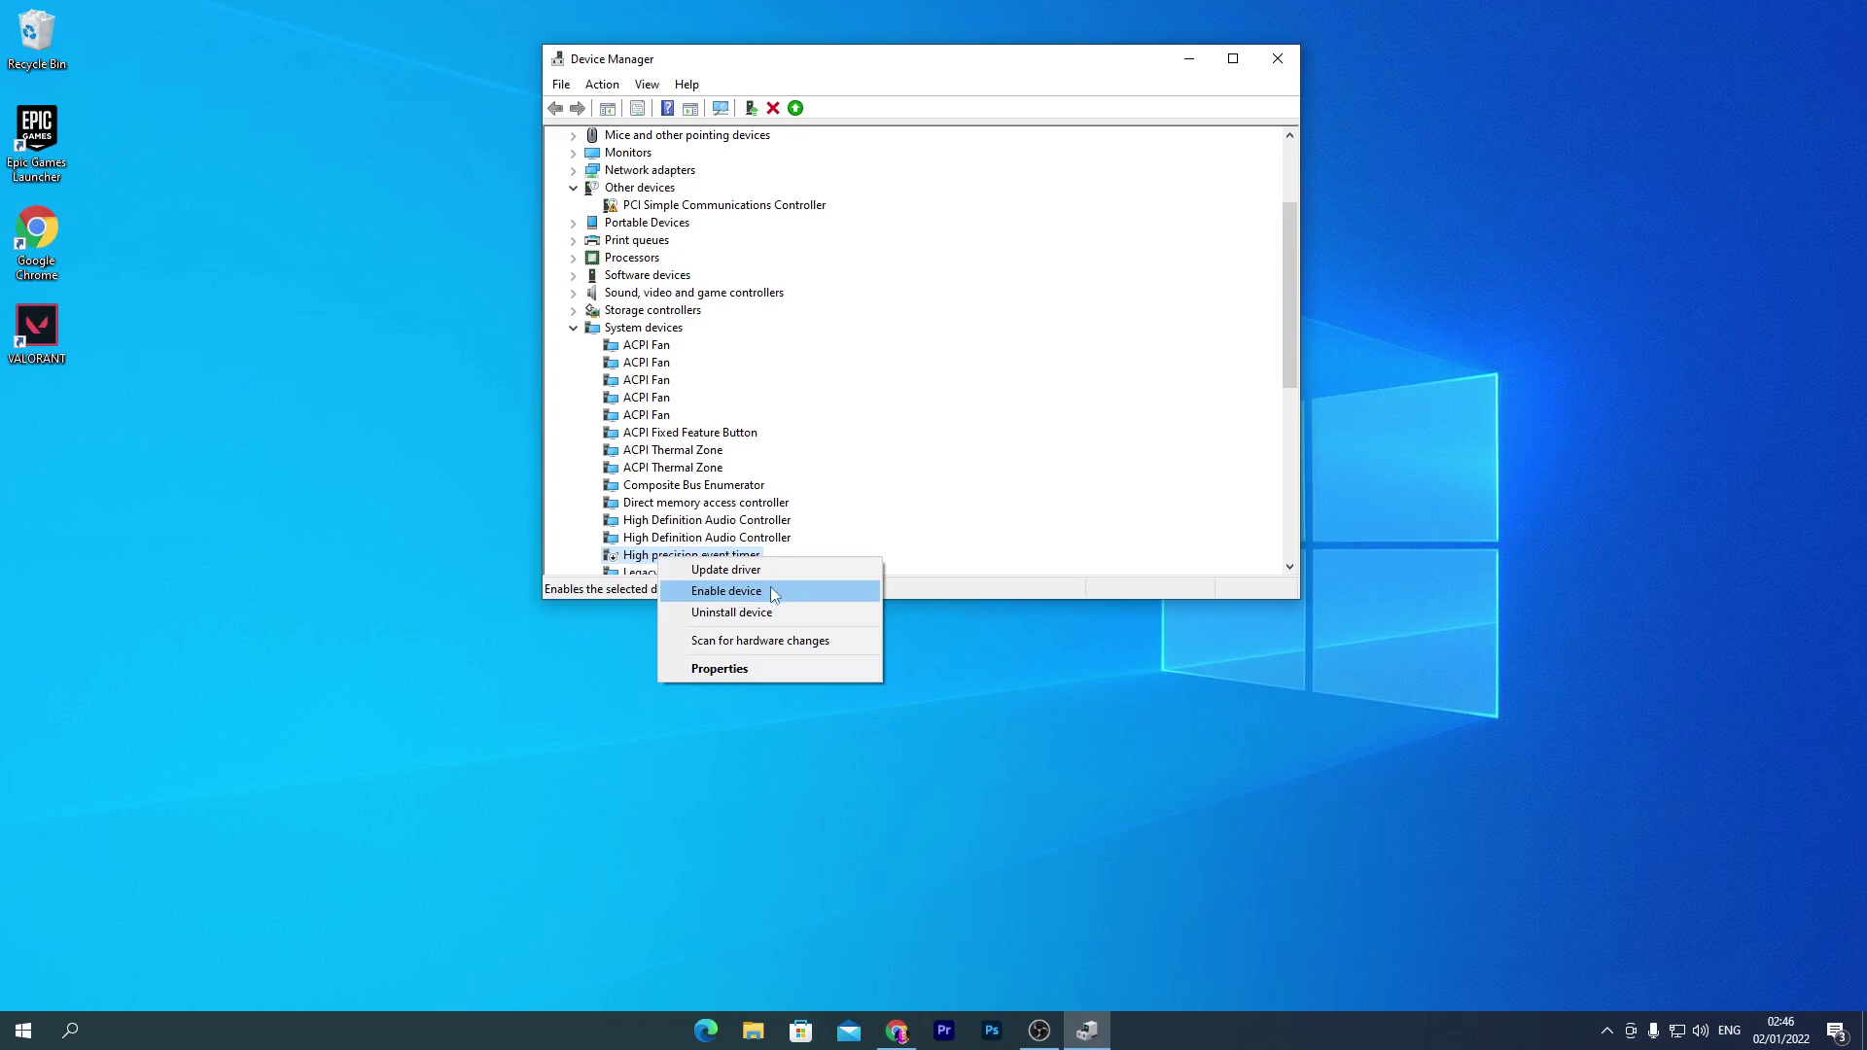
click(628, 564)
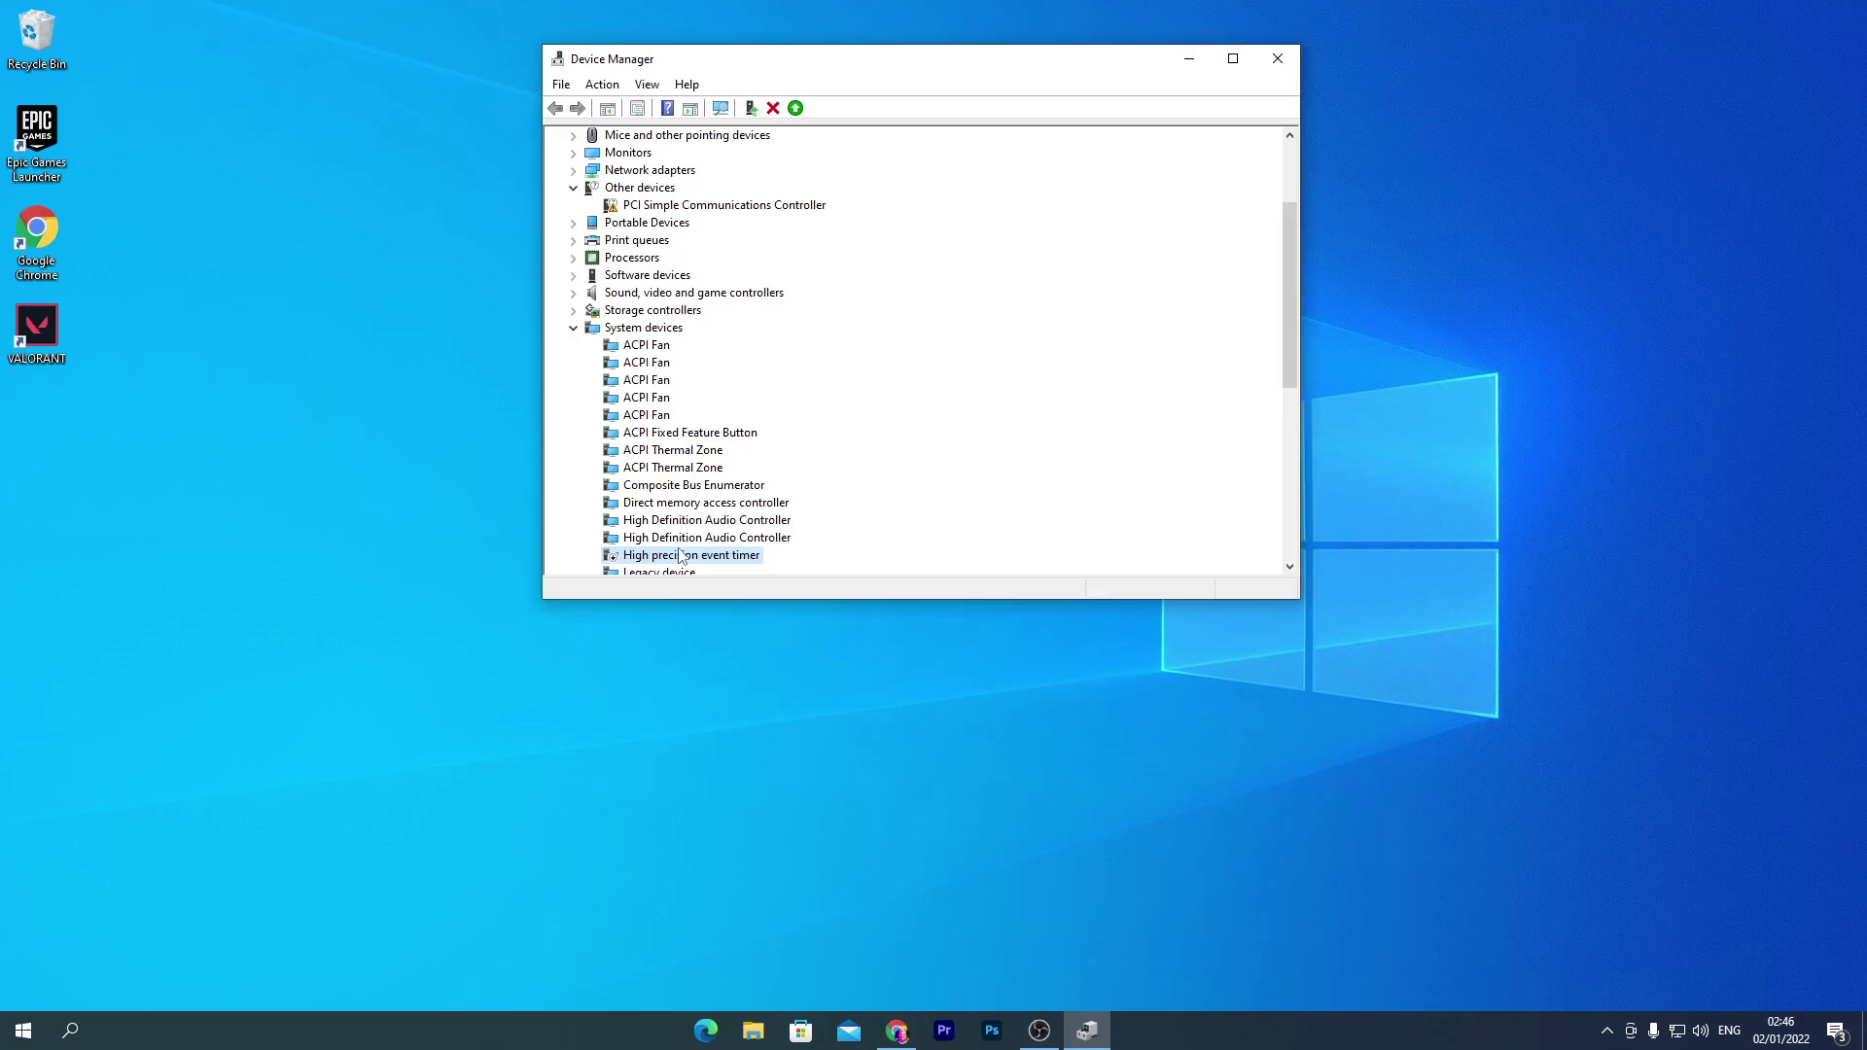
click(1278, 60)
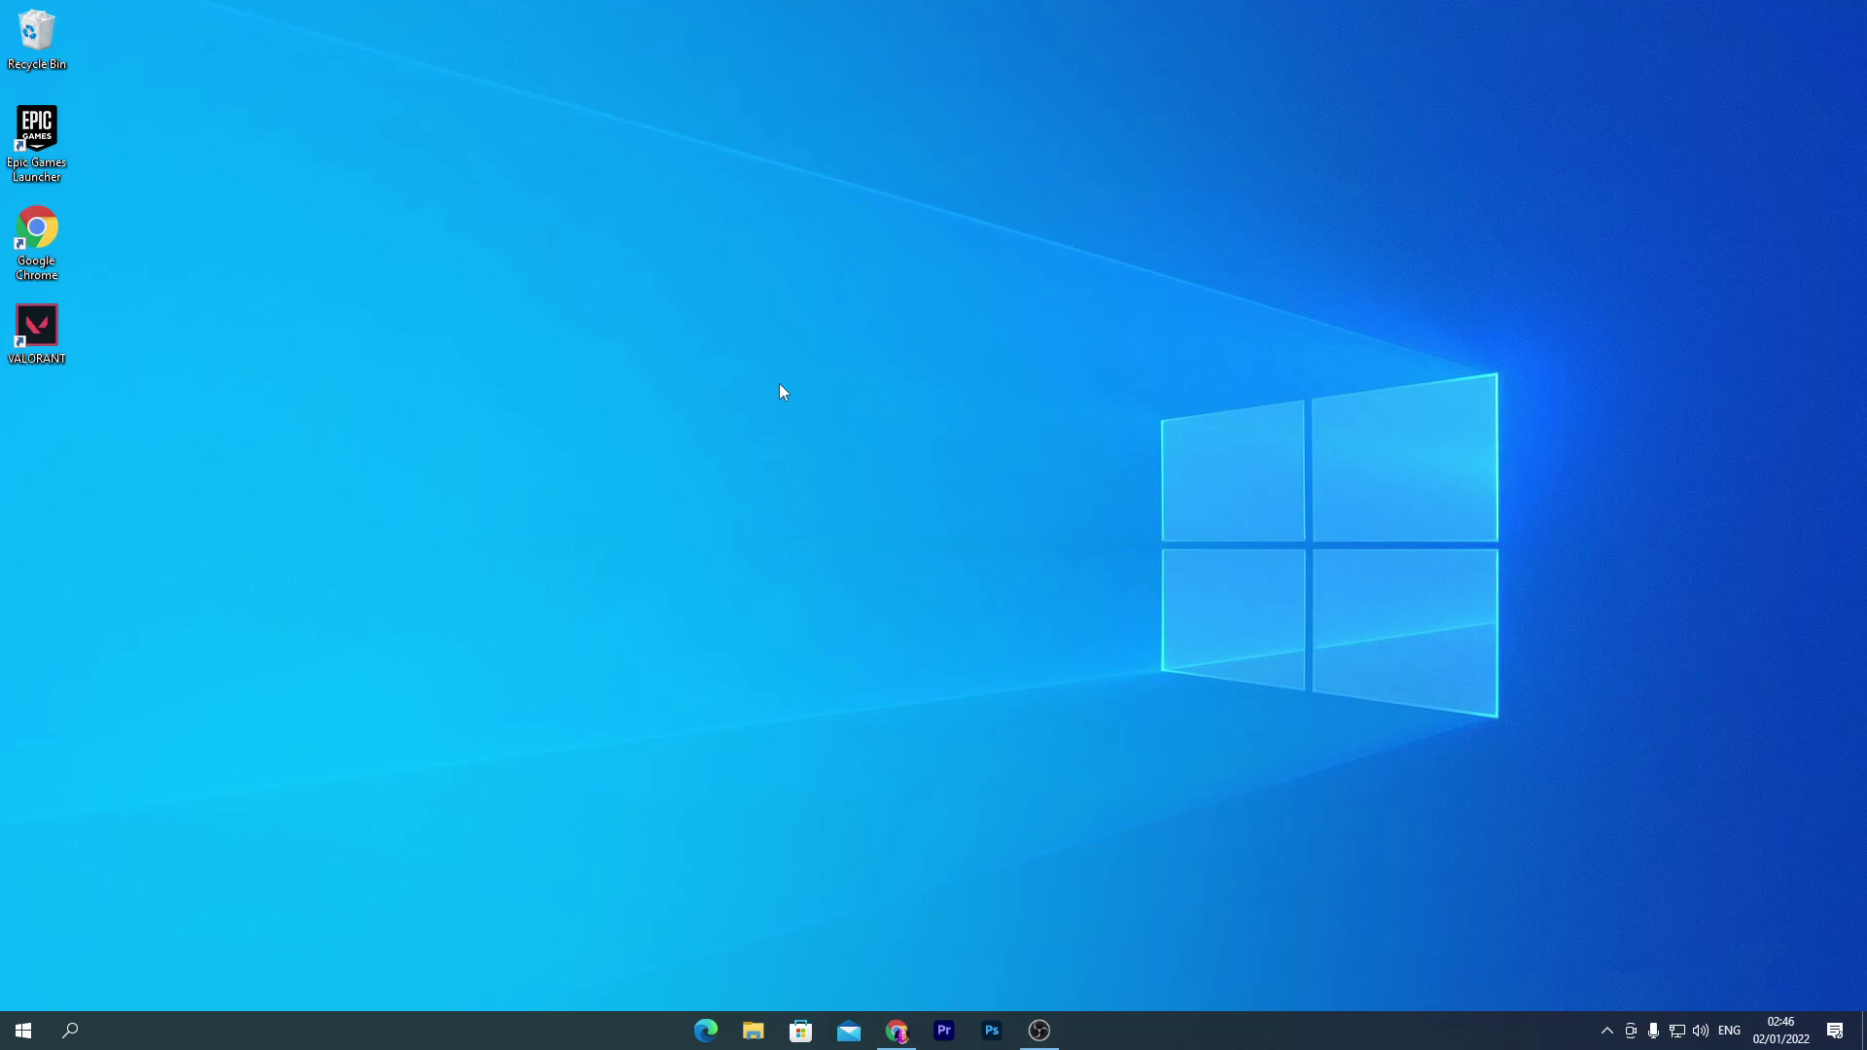
- Download parkcontrolsetup64.exe from the bitsum ParkControl page in Chrome and drag it onto the desktop
click(896, 1029)
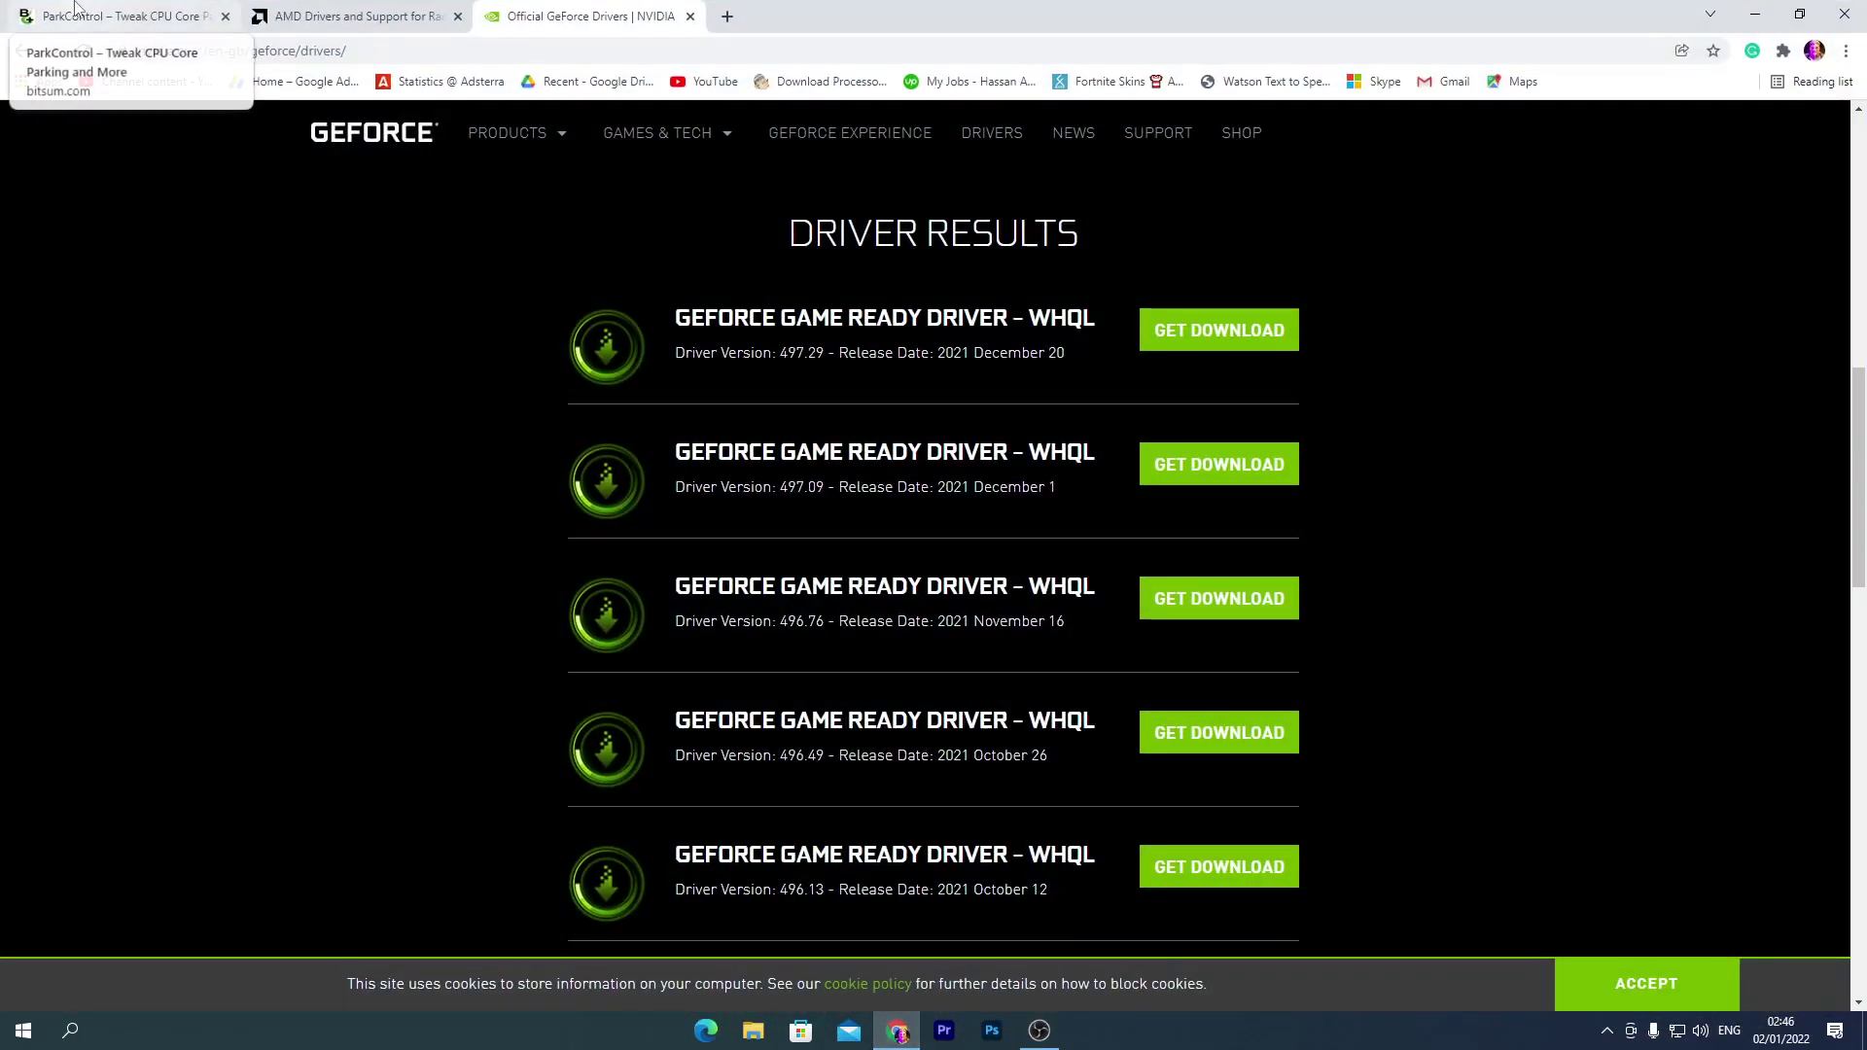
click(75, 9)
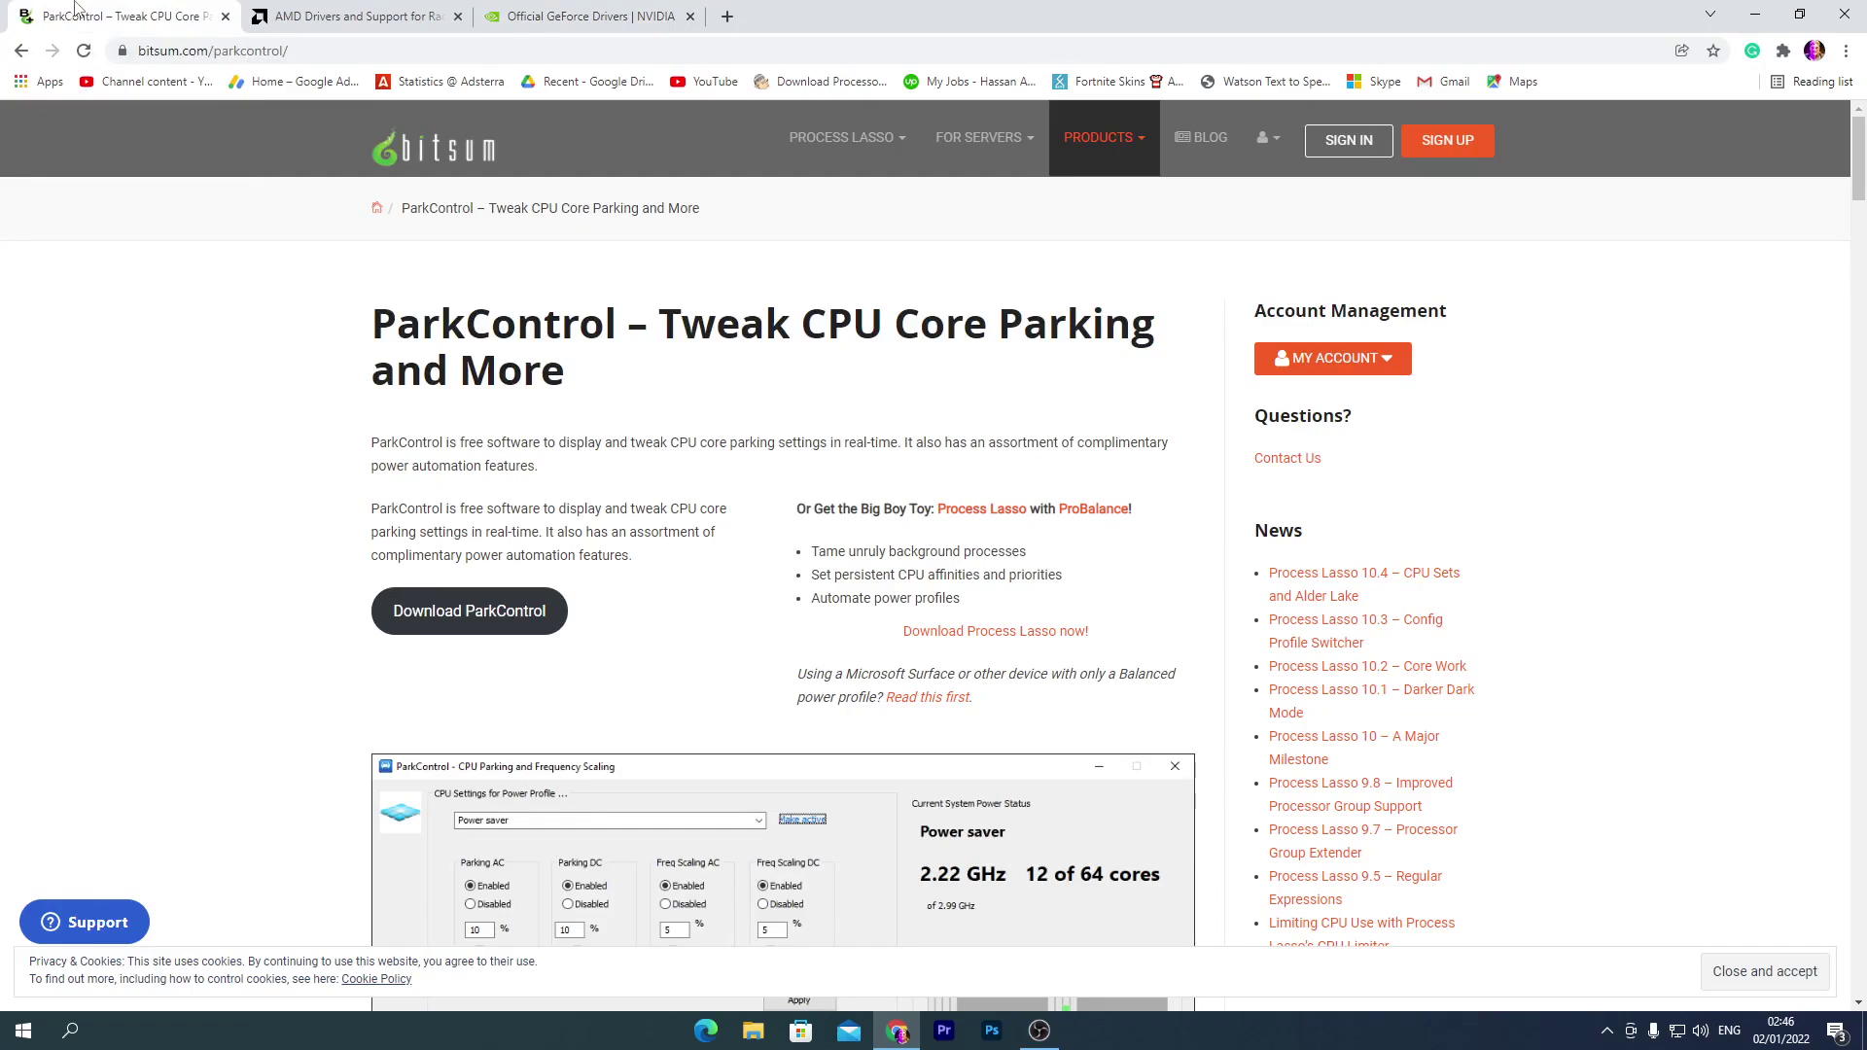
click(477, 610)
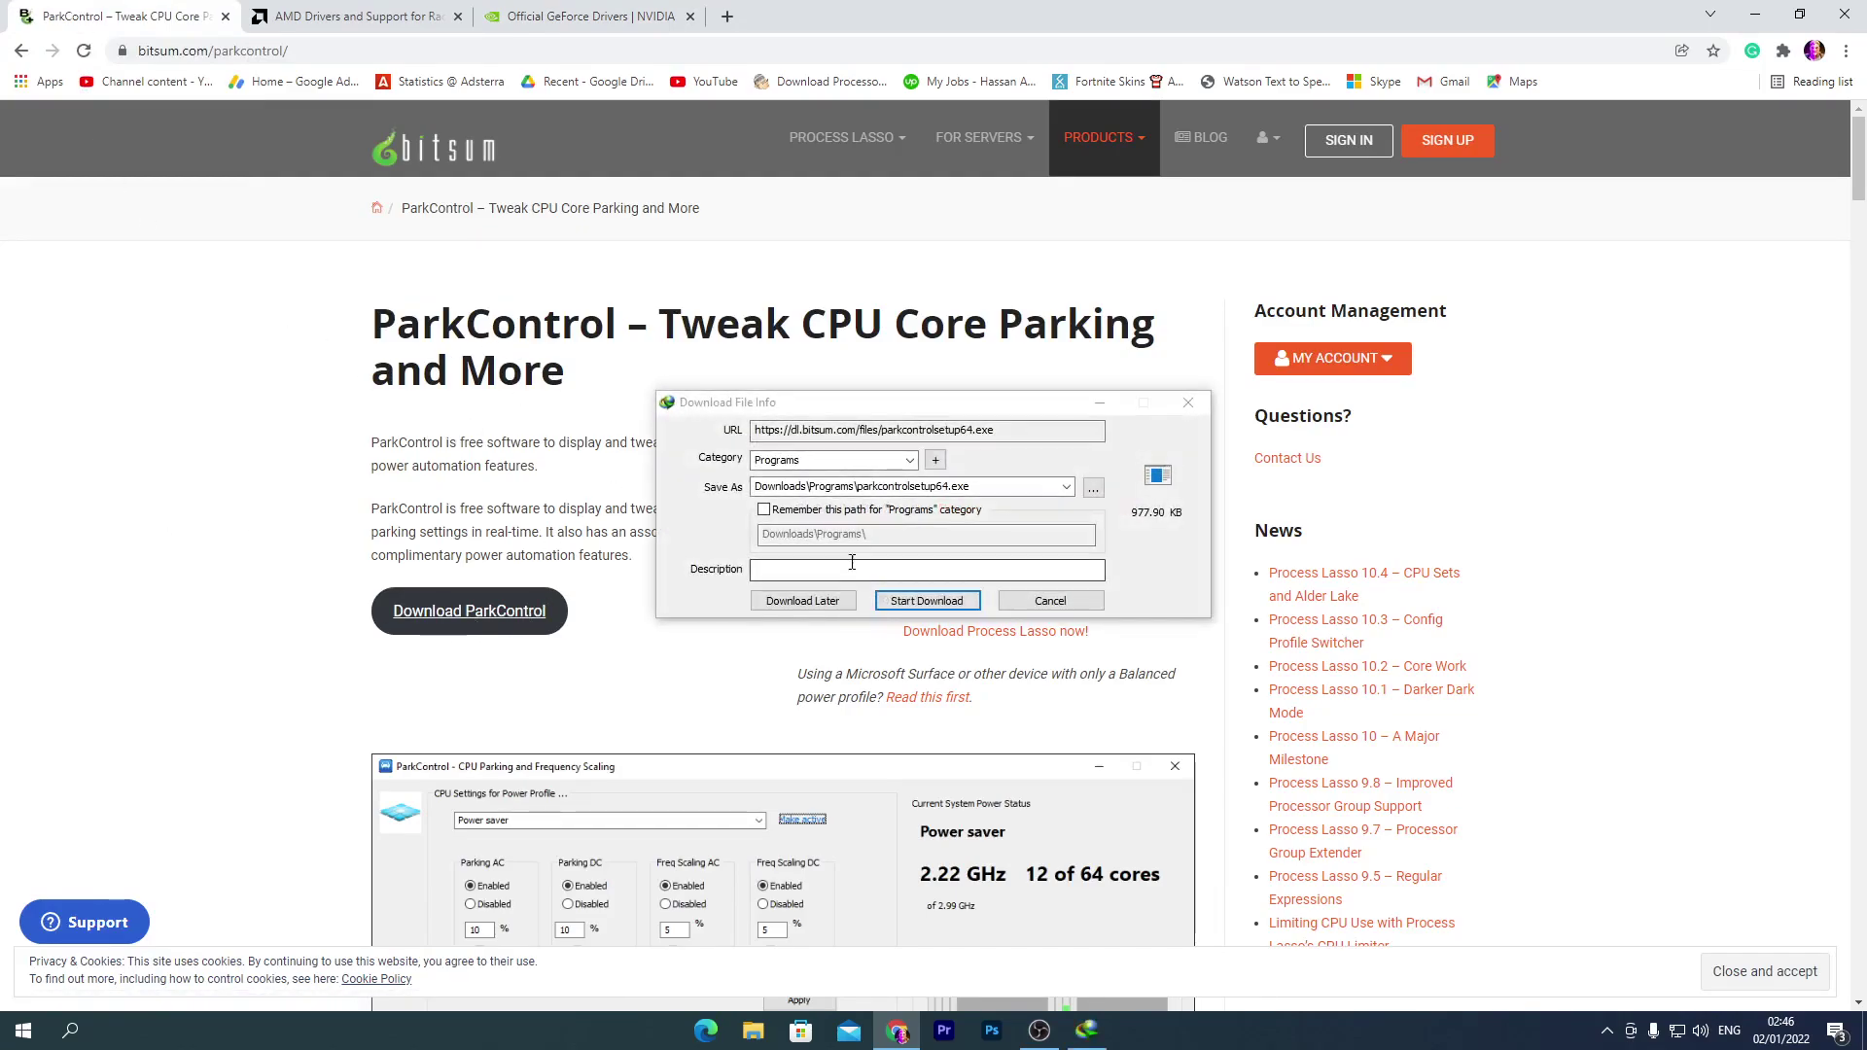
click(908, 601)
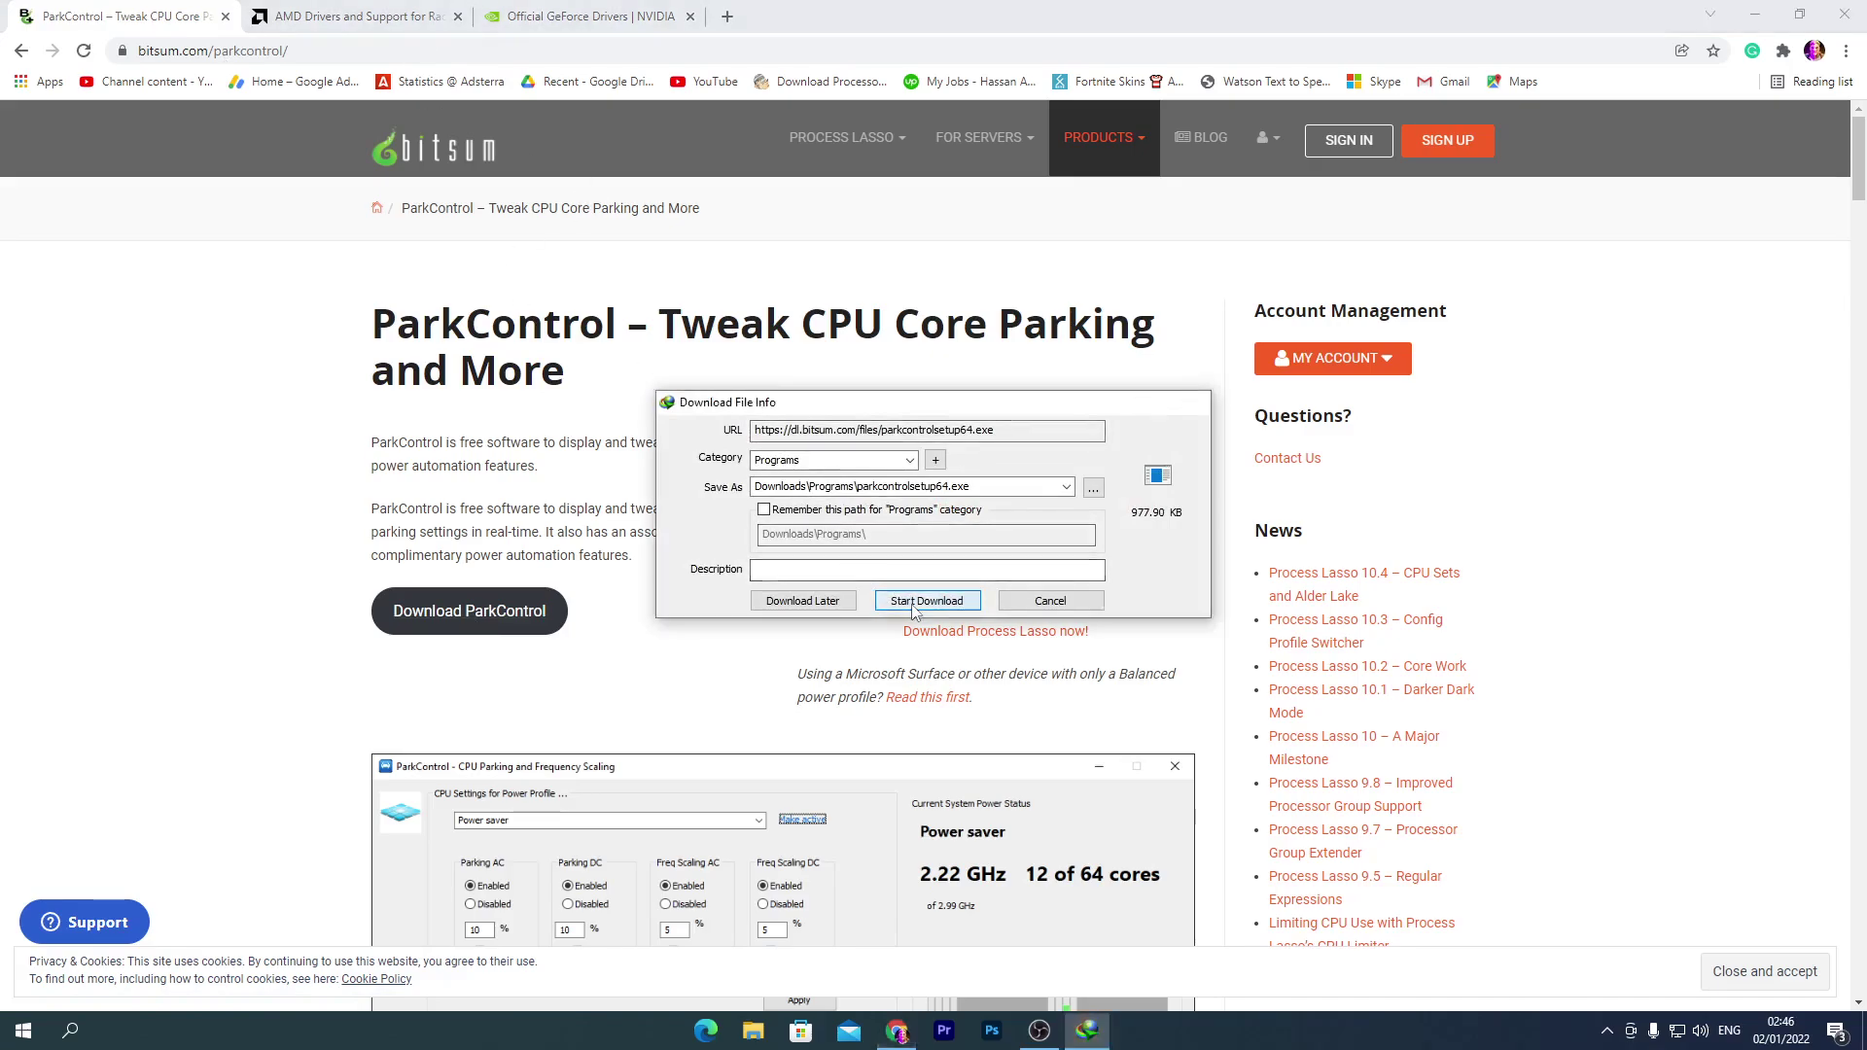
click(1754, 16)
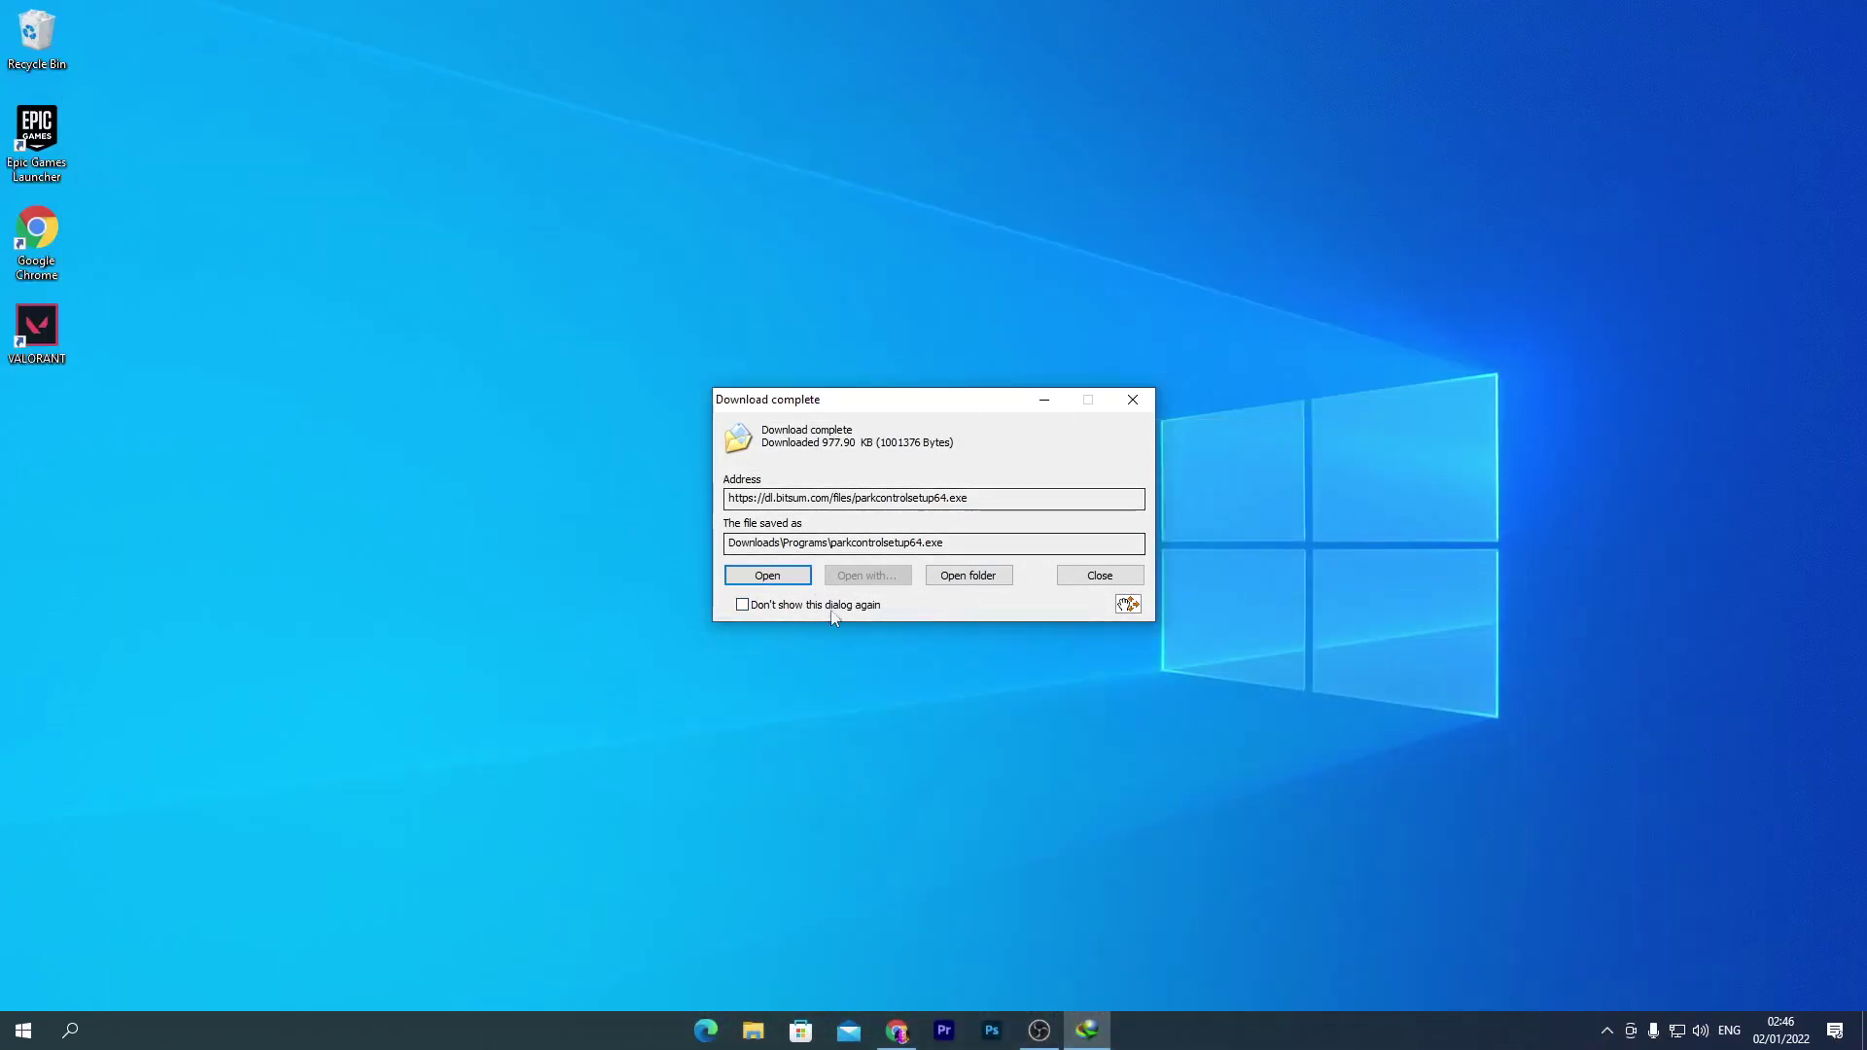
drag(848, 407, 468, 202)
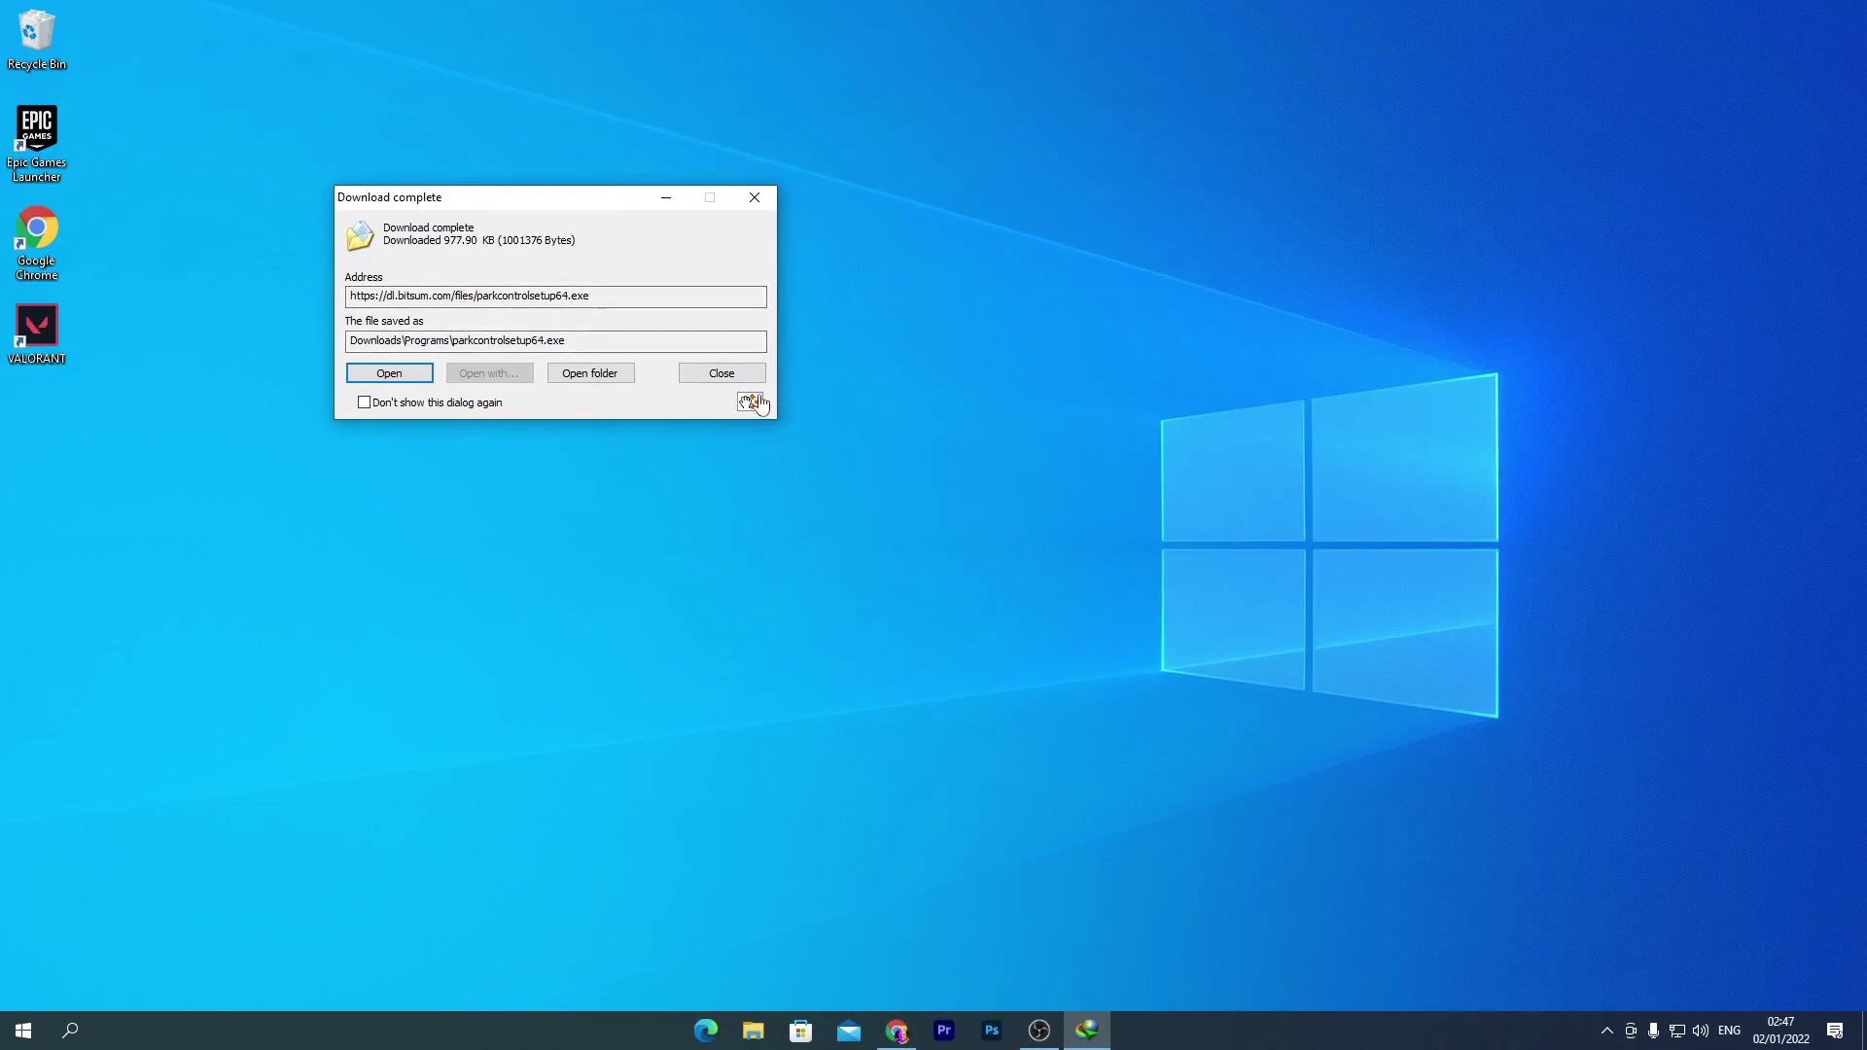
drag(749, 402, 961, 400)
- Install ParkControl in English with the default components and install location
click(755, 197)
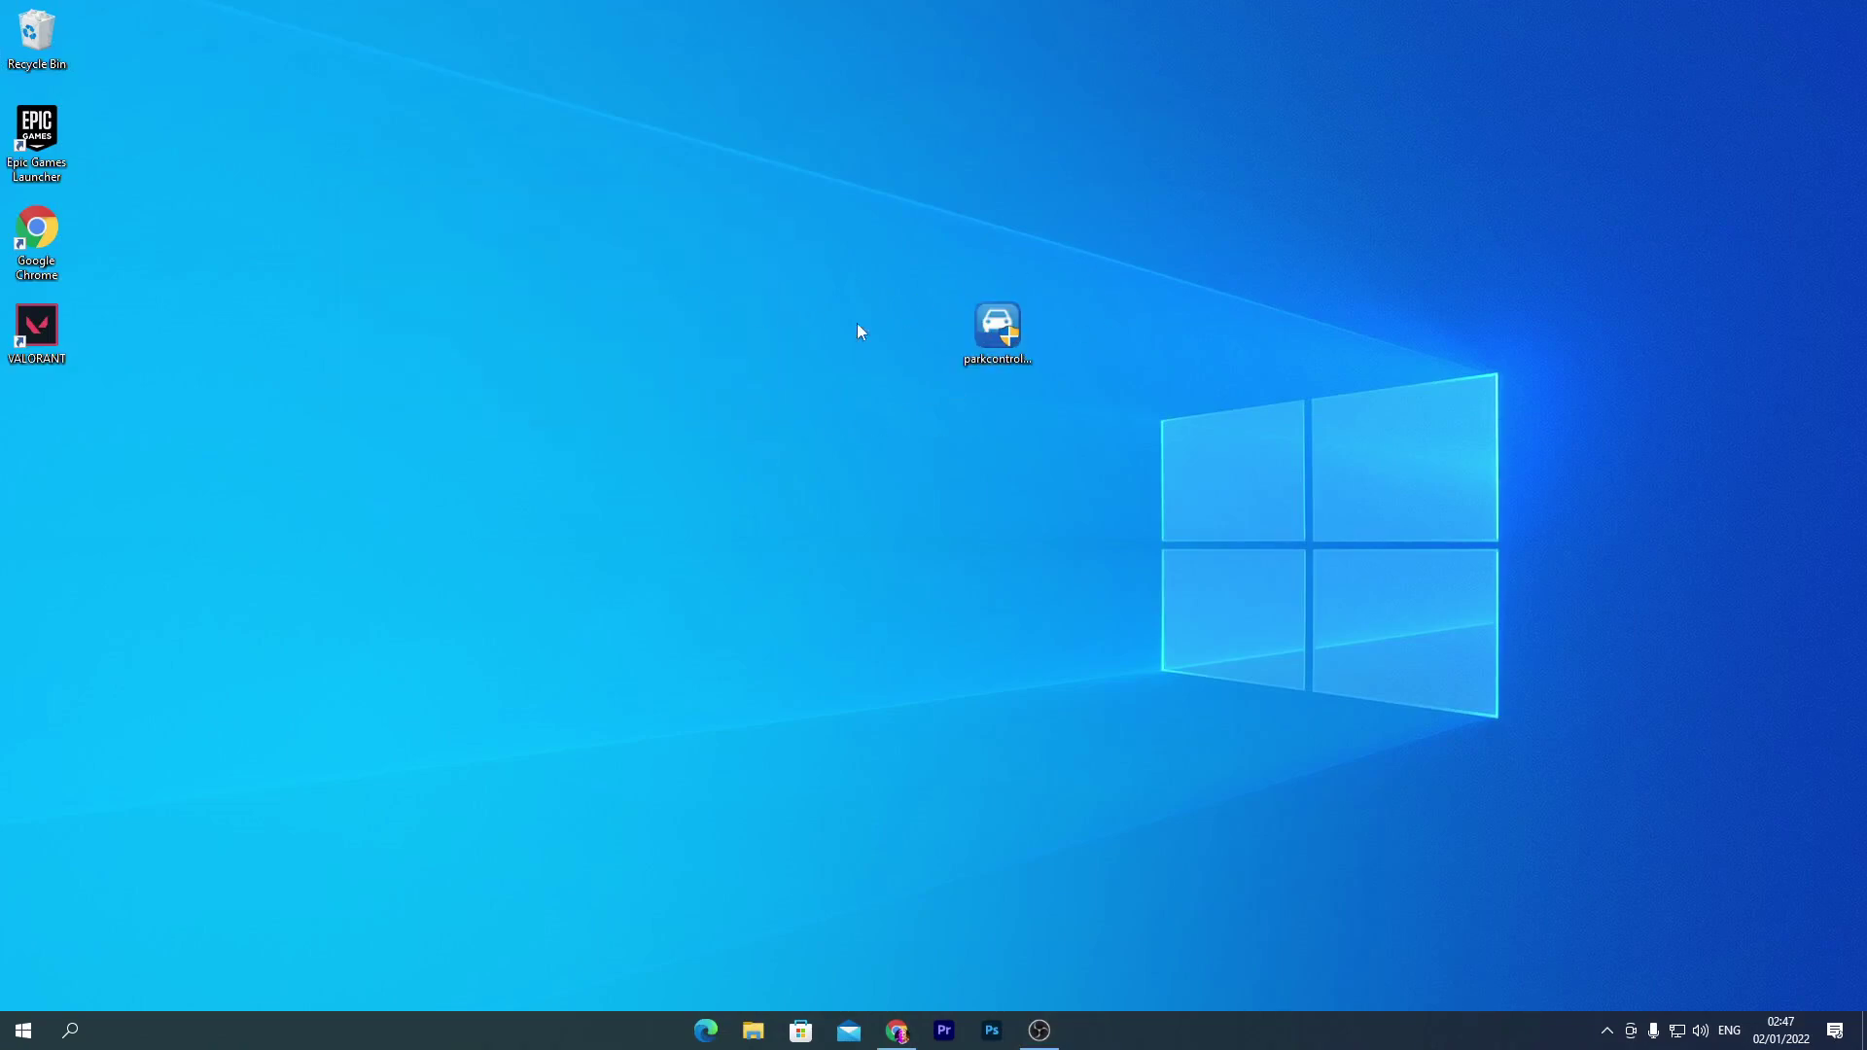
double_click(999, 333)
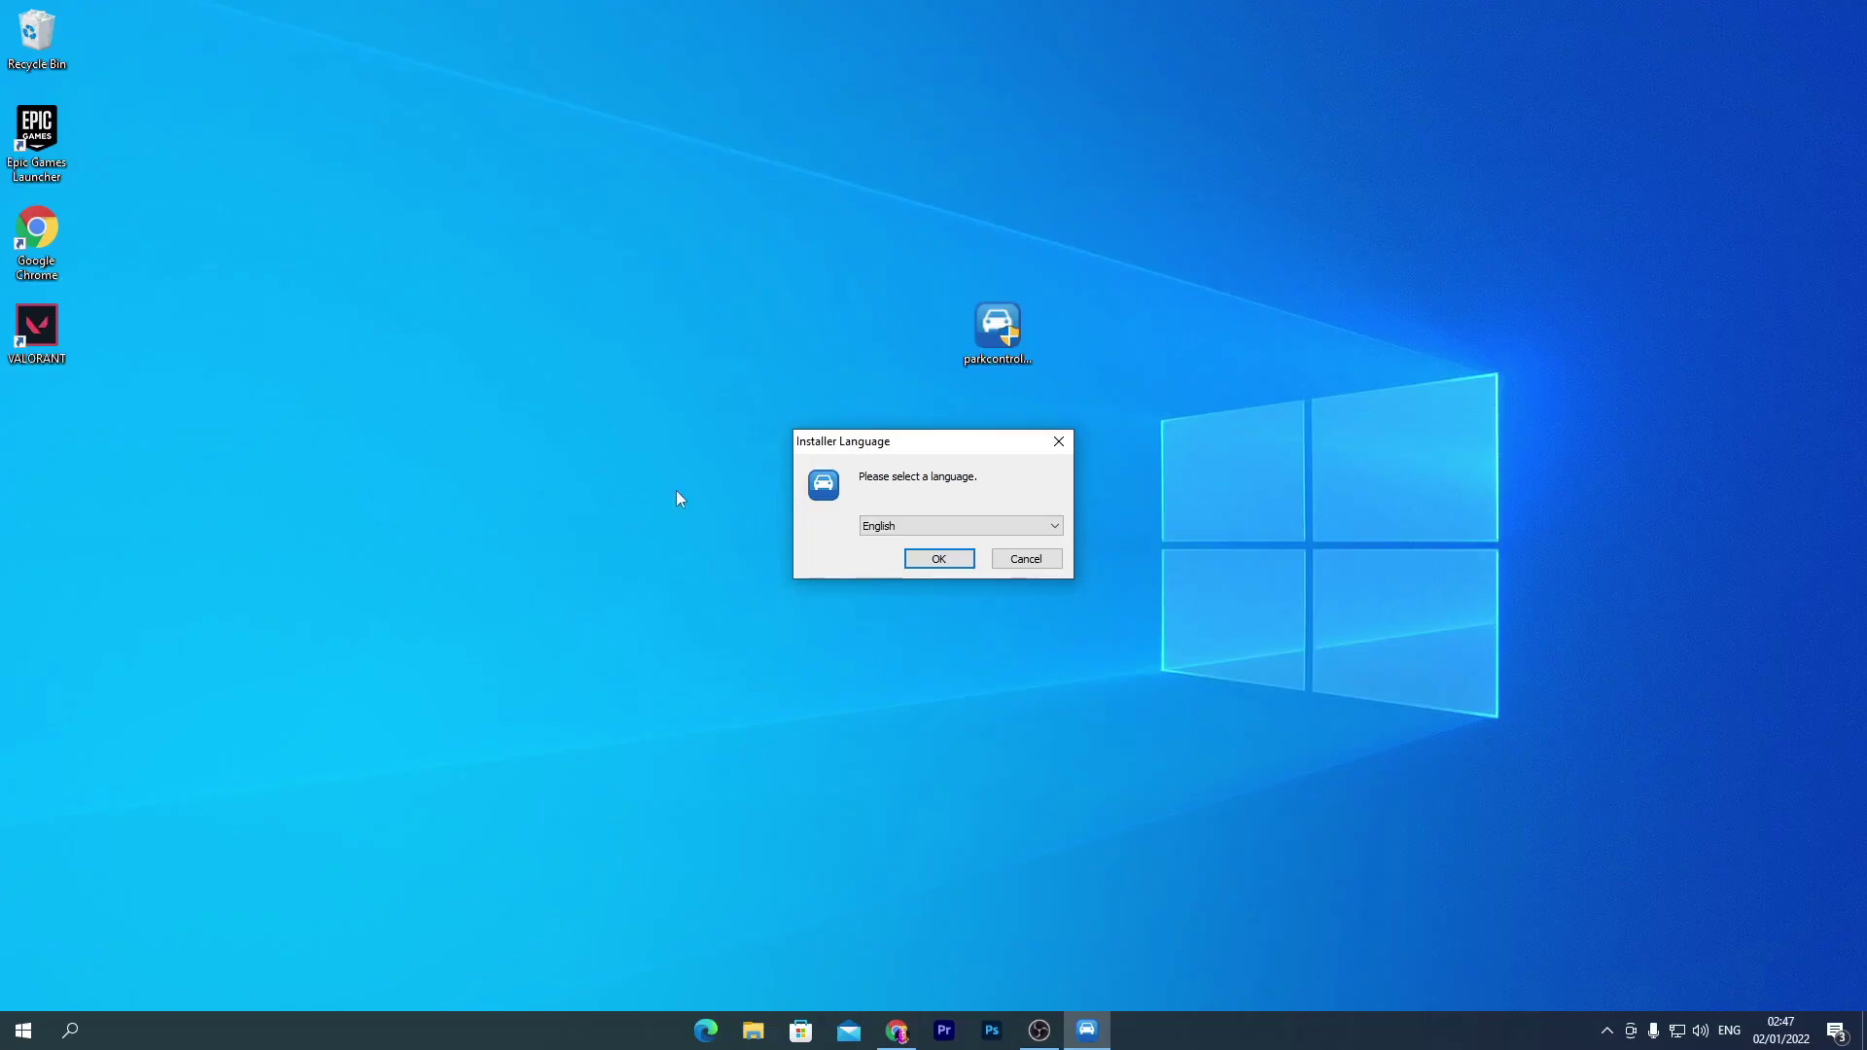
click(938, 558)
click(1041, 671)
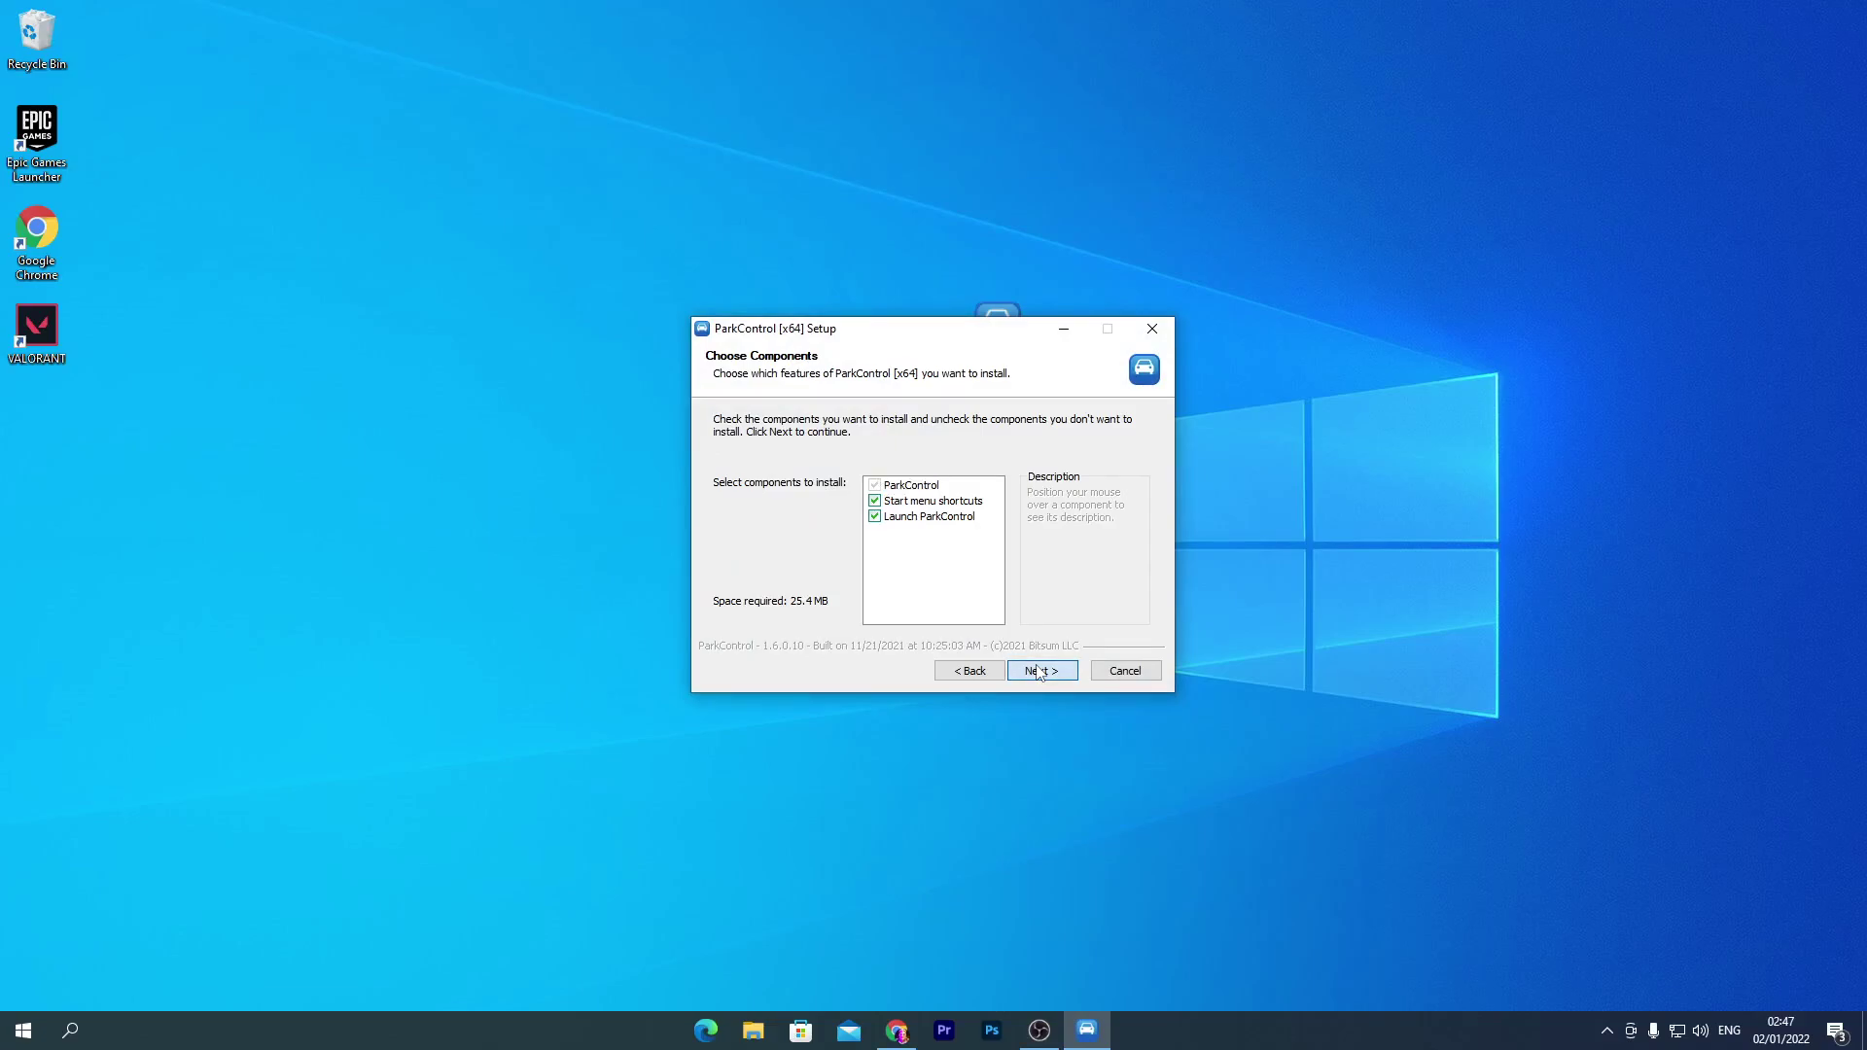
click(1039, 669)
click(1039, 669)
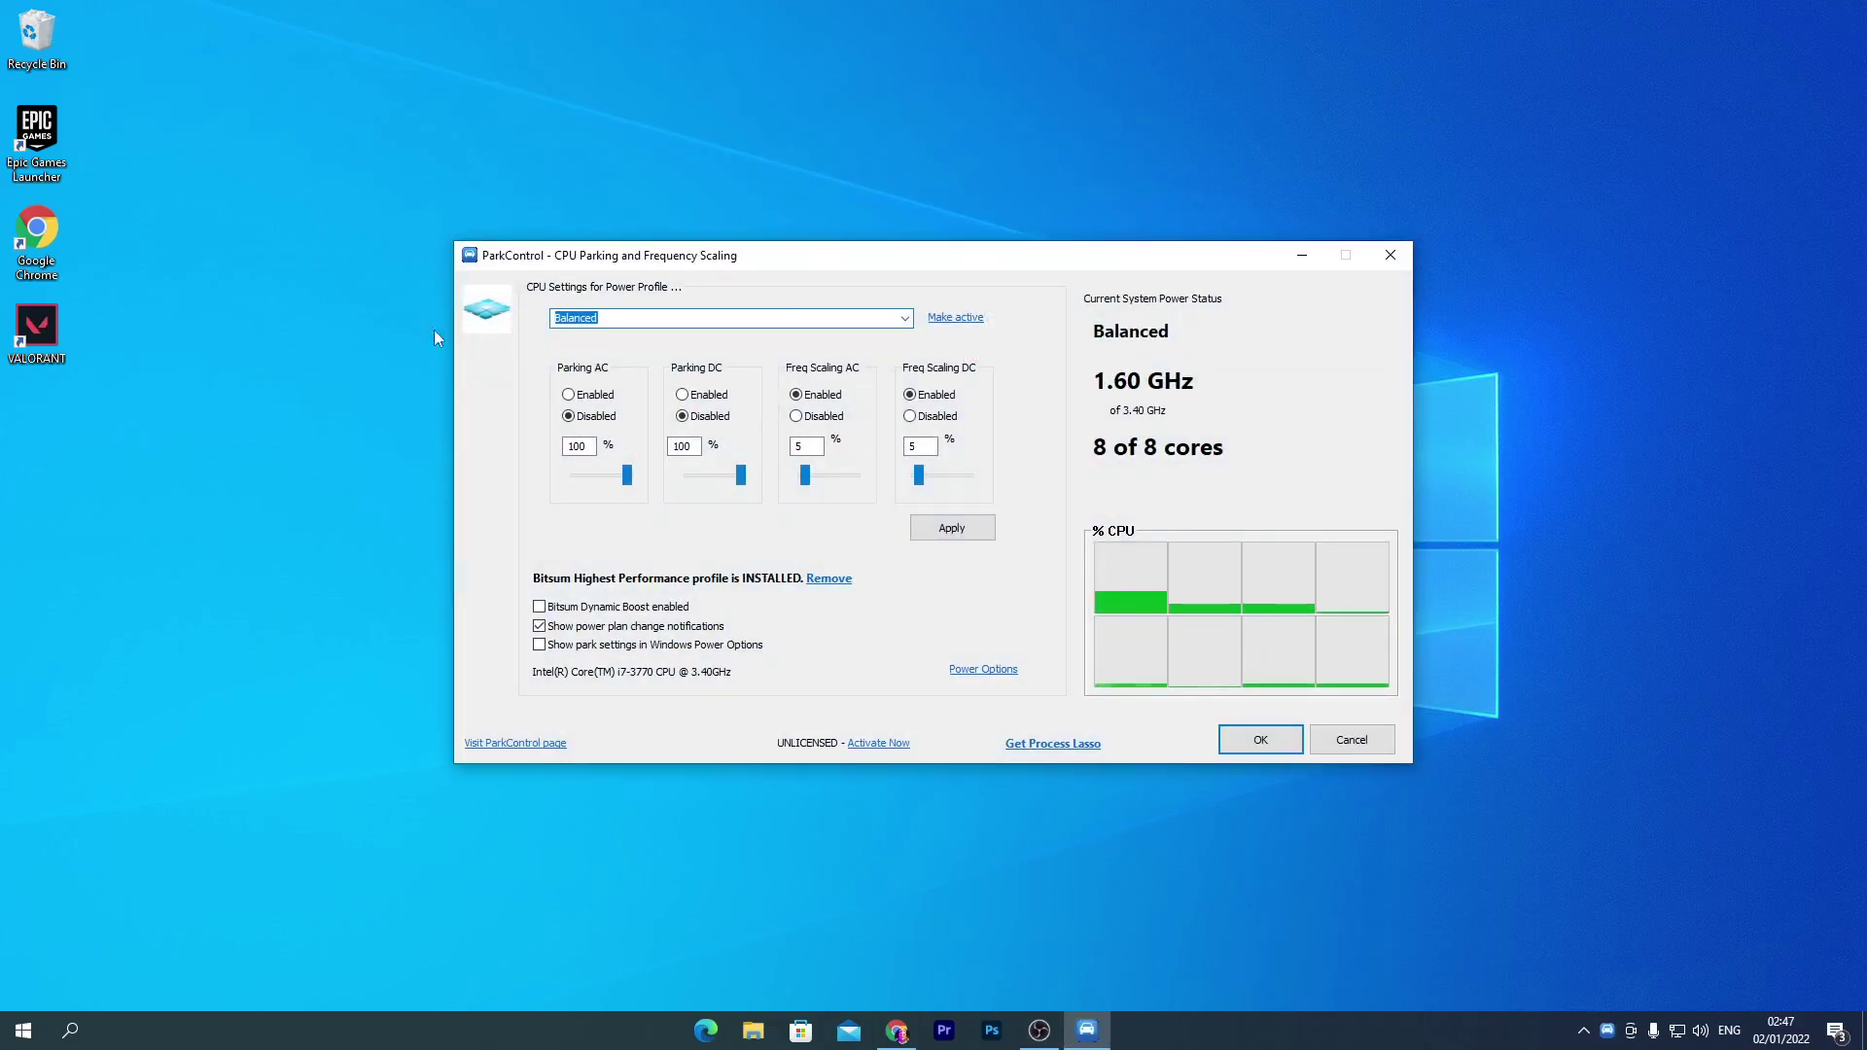
- Make Bitsum Highest Performance the active power plan and apply it
click(902, 325)
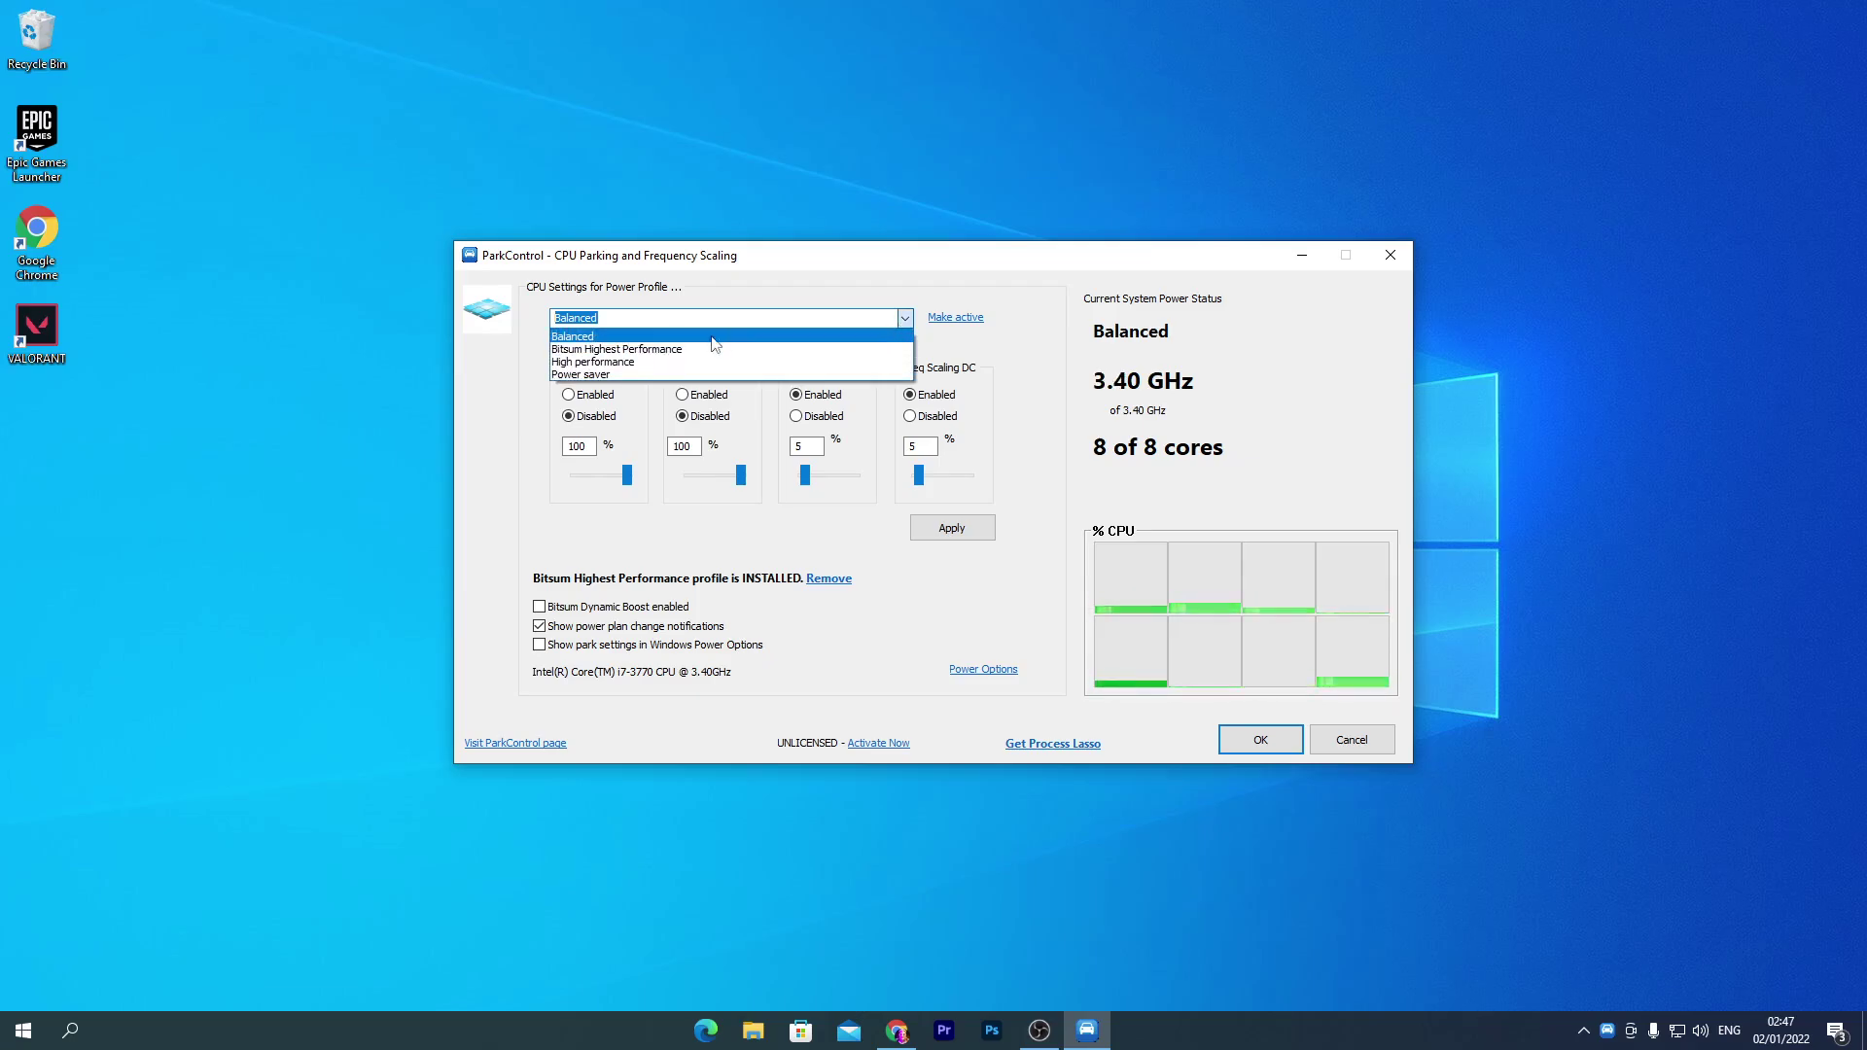
click(798, 348)
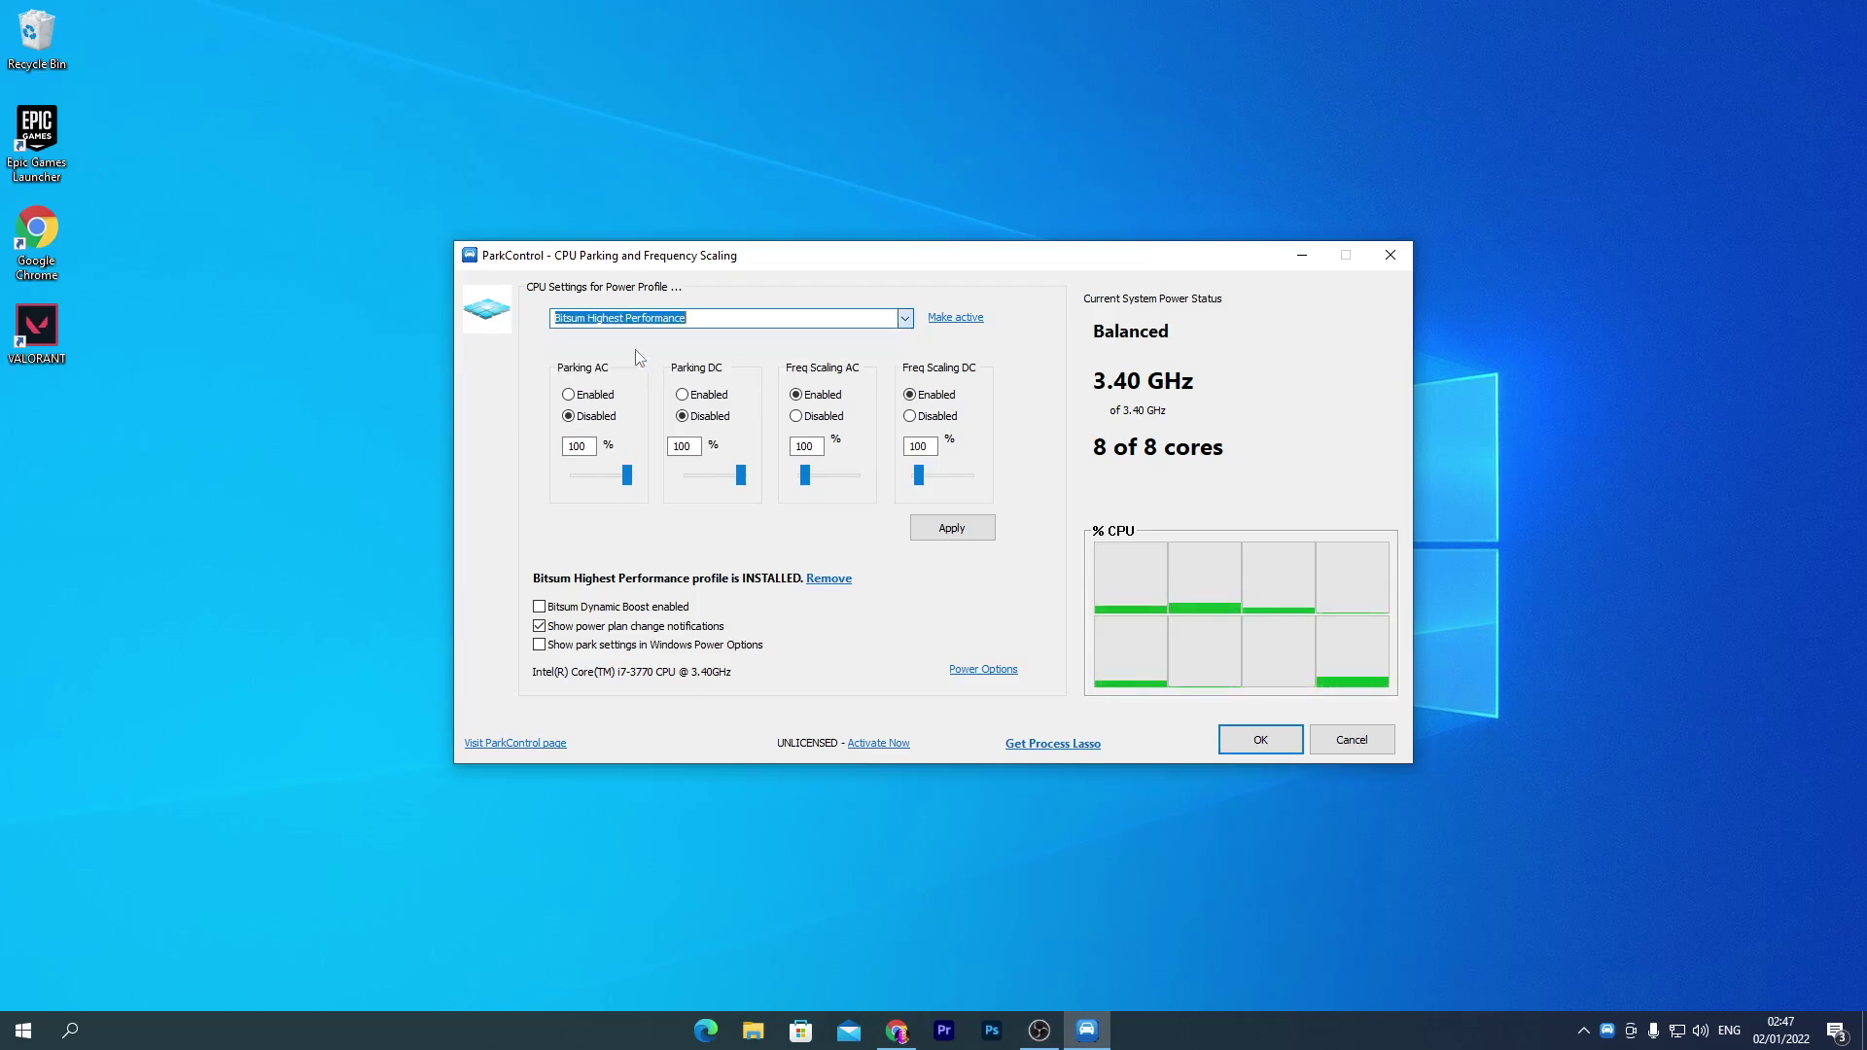
click(942, 318)
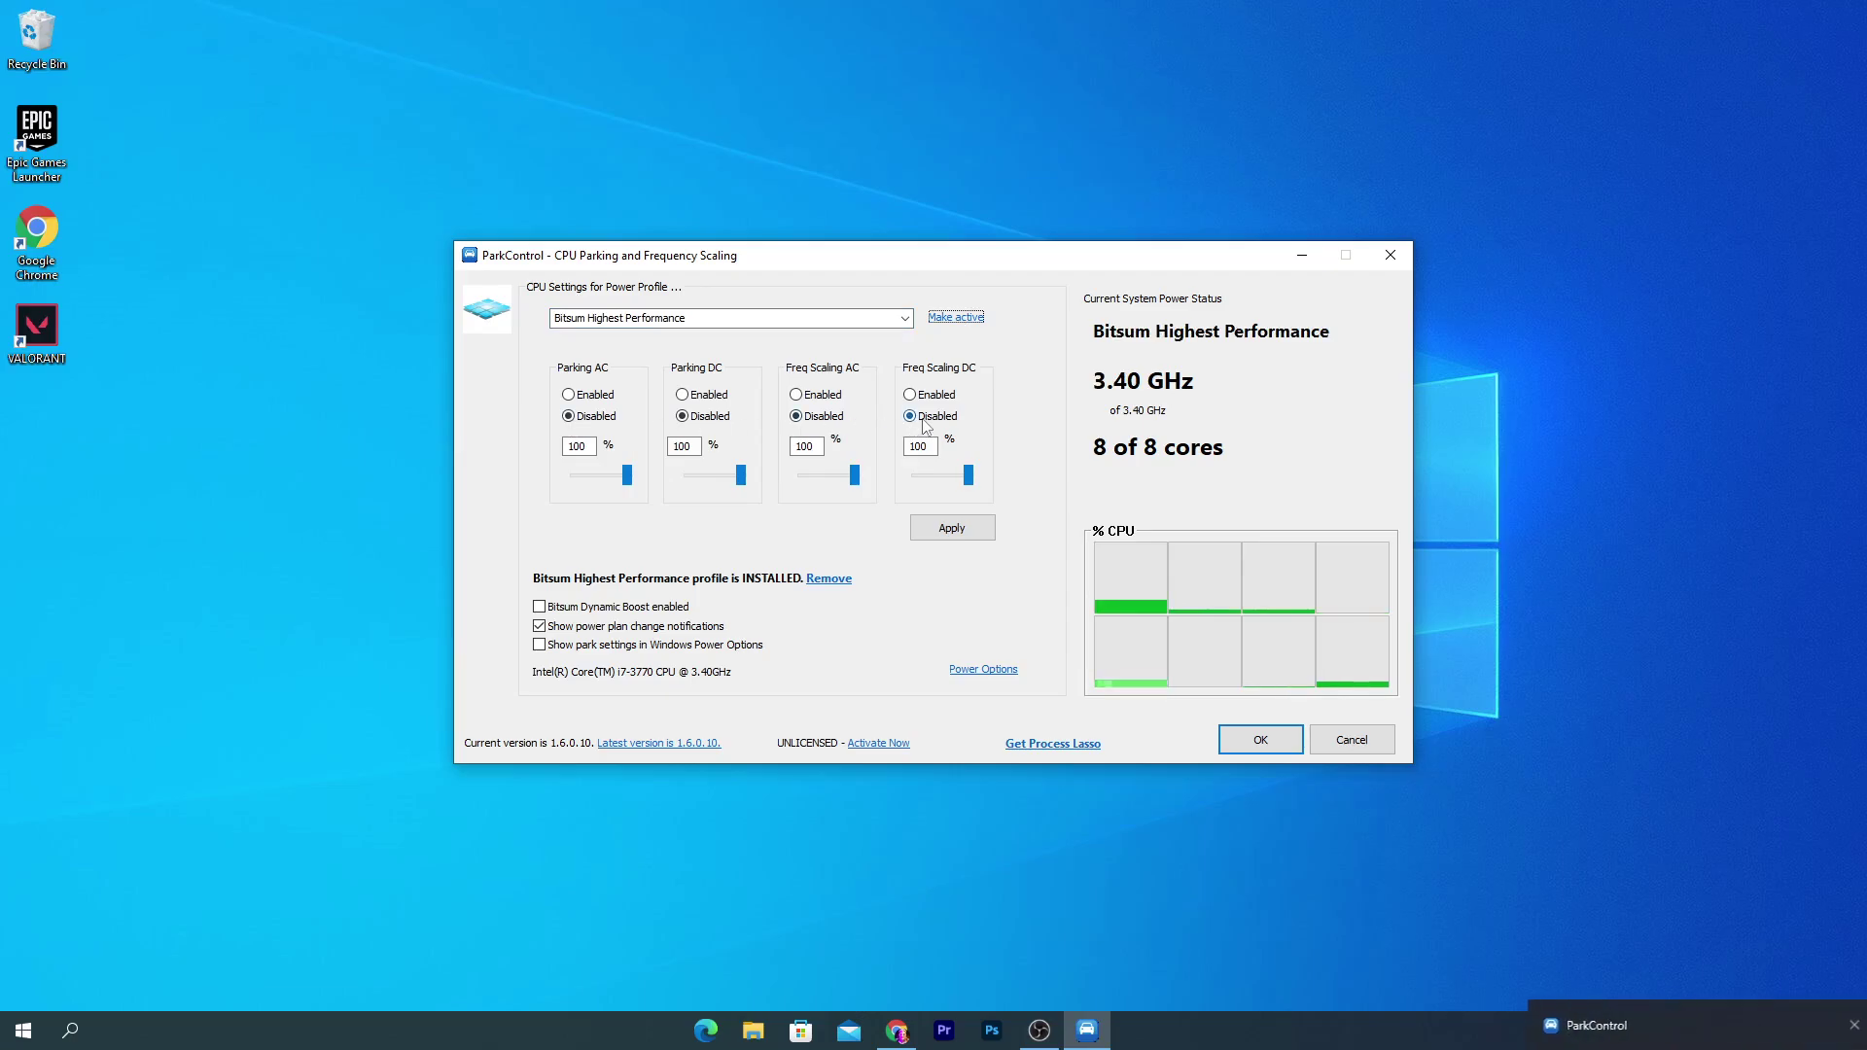
click(952, 527)
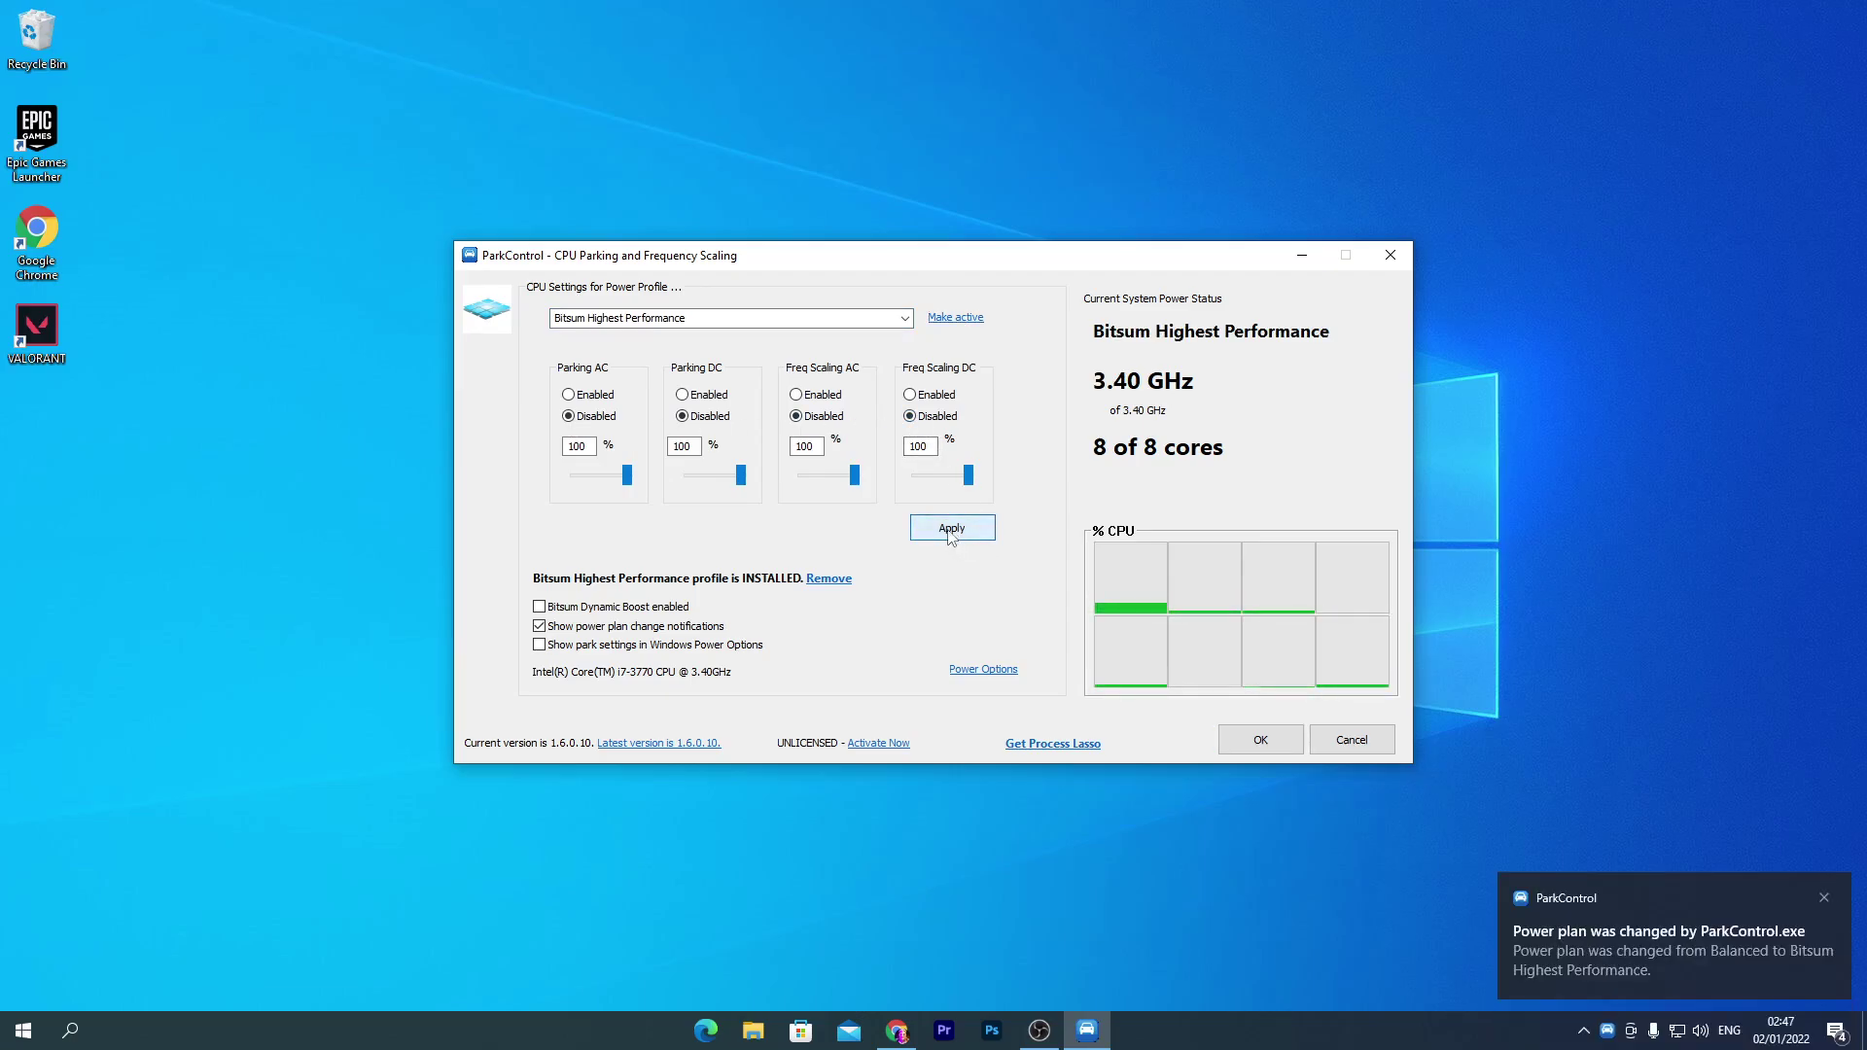
- Enable Bitsum Dynamic Boost with Bitsum Highest Performance for idle use, then save and close
click(659, 609)
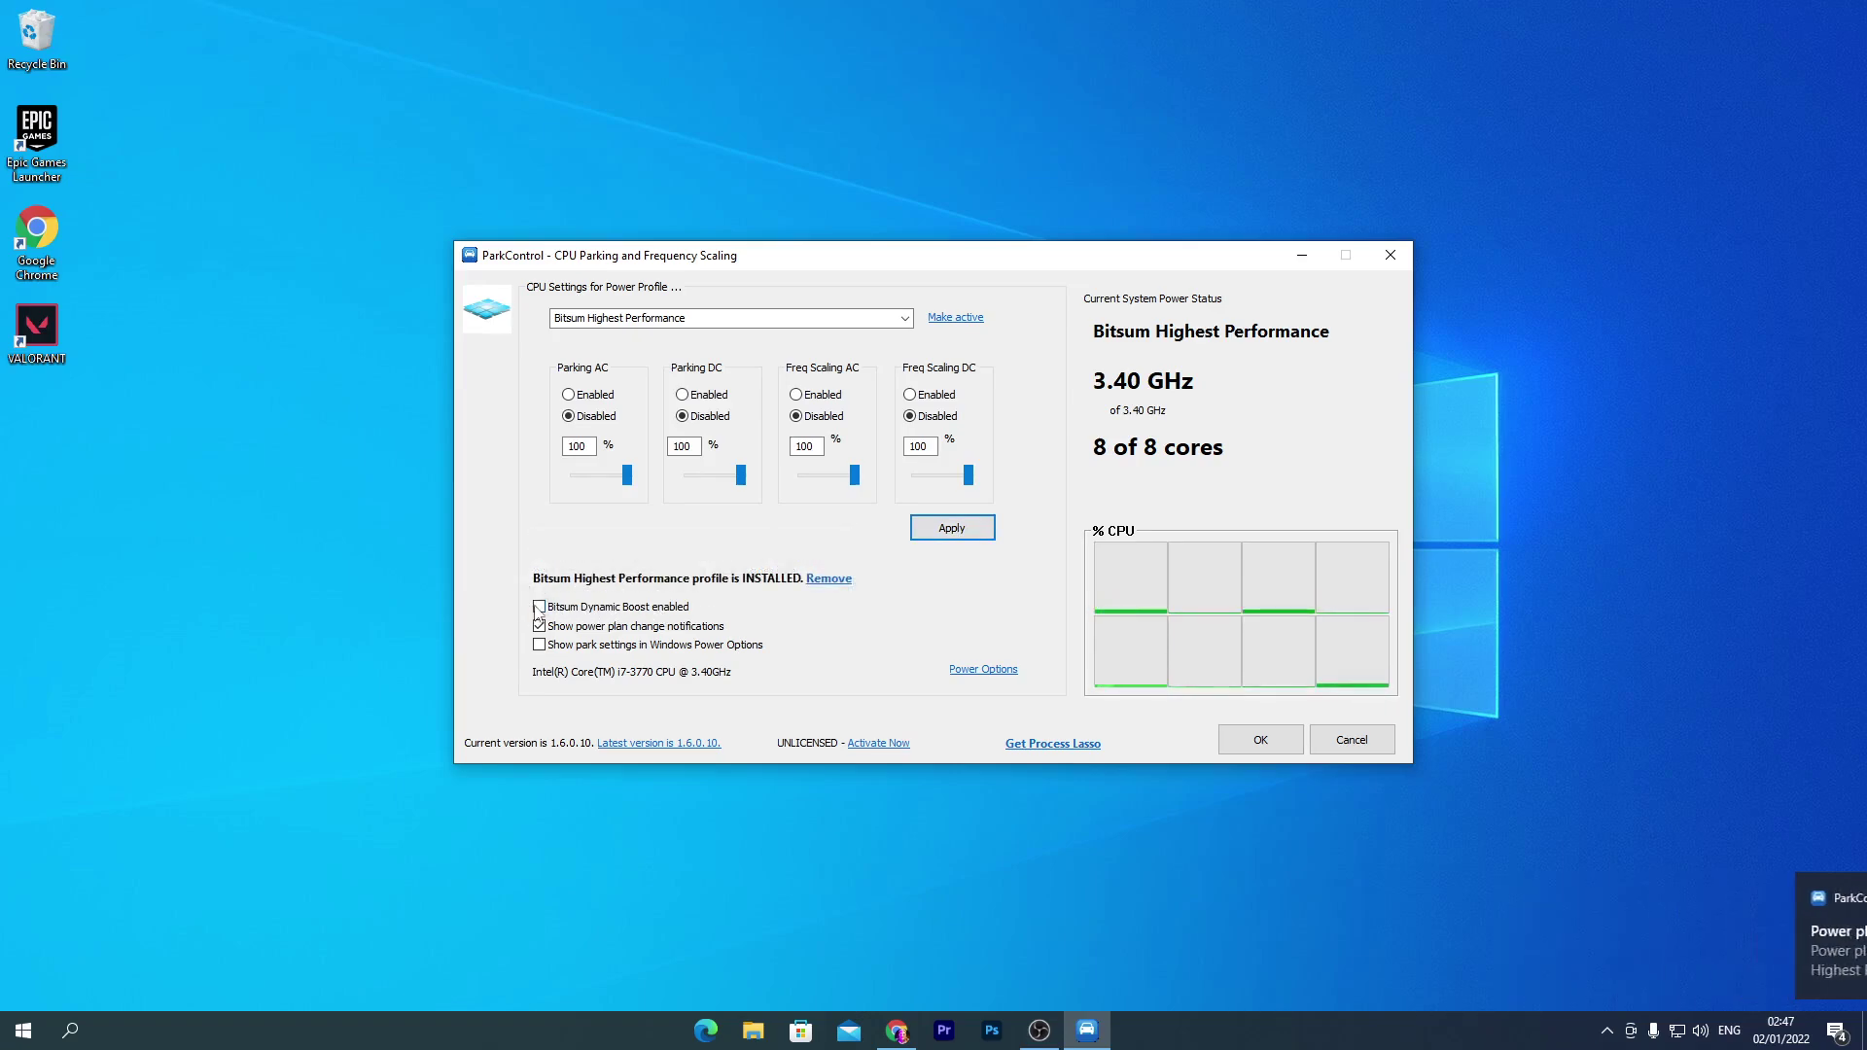
click(1162, 497)
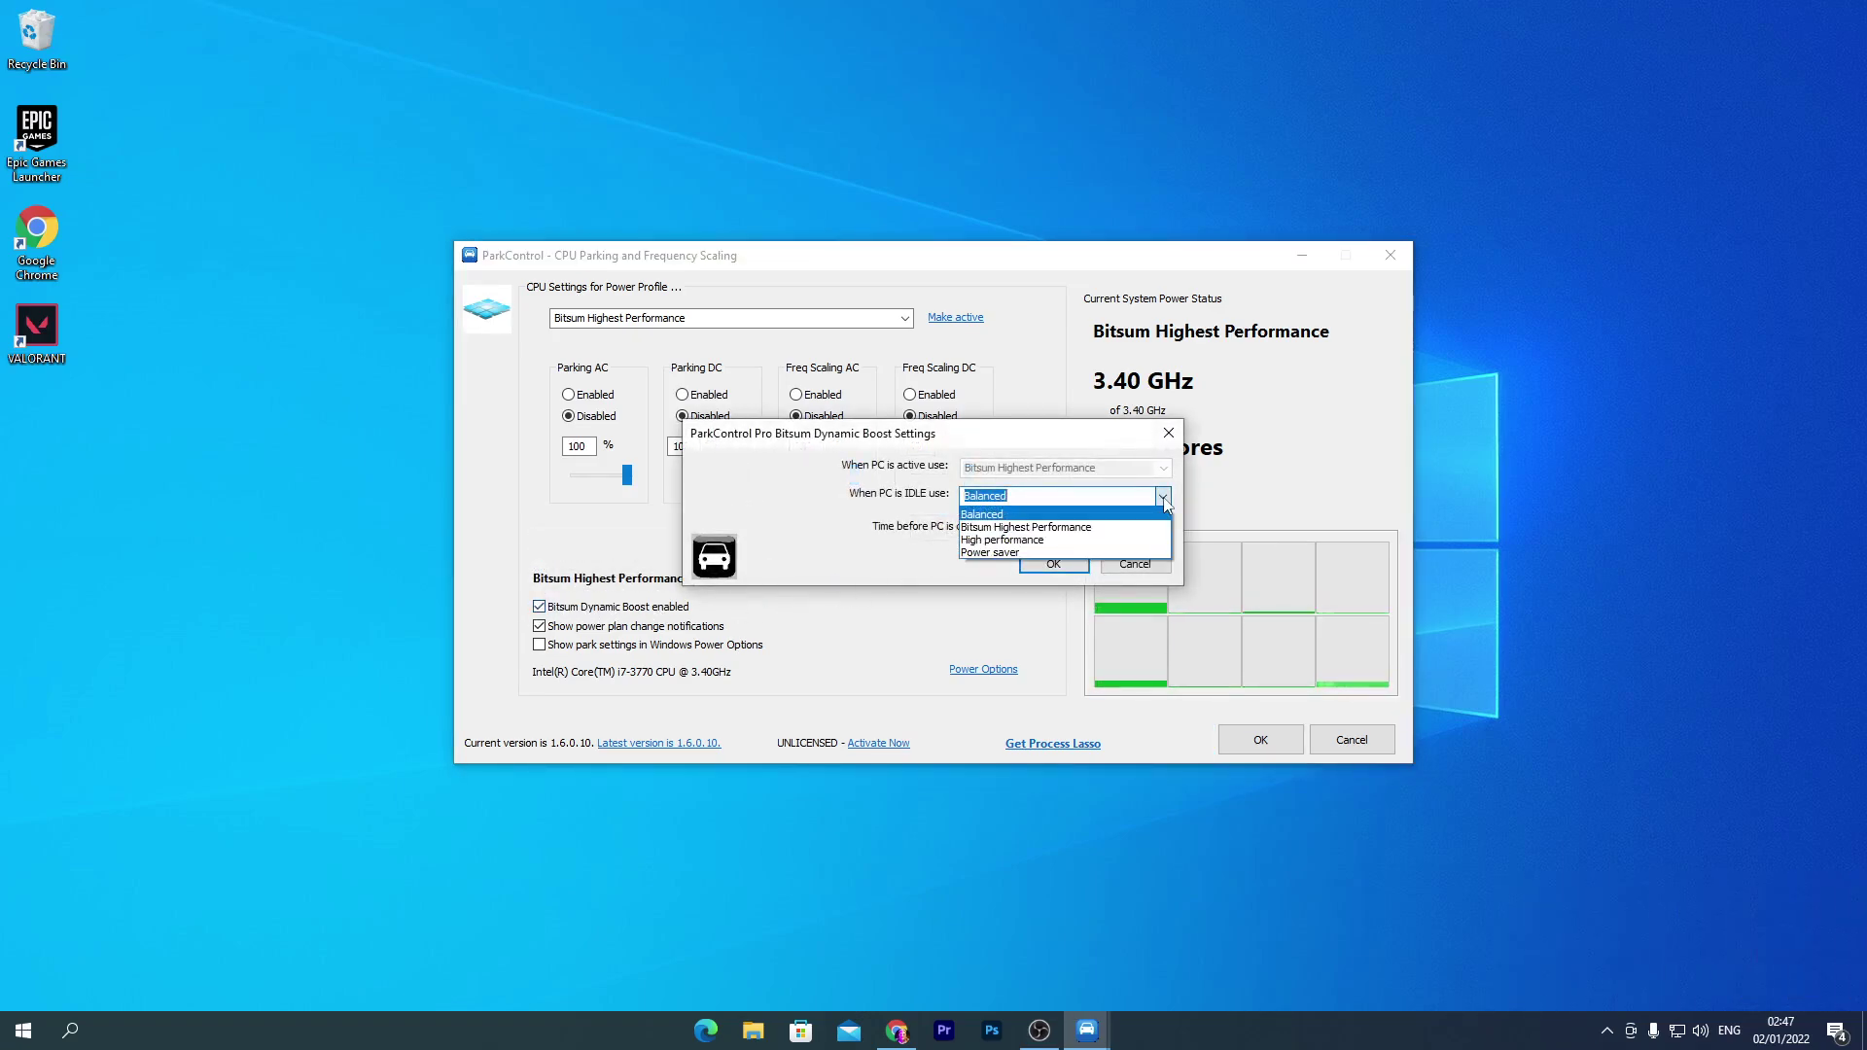
click(1162, 497)
click(1162, 497)
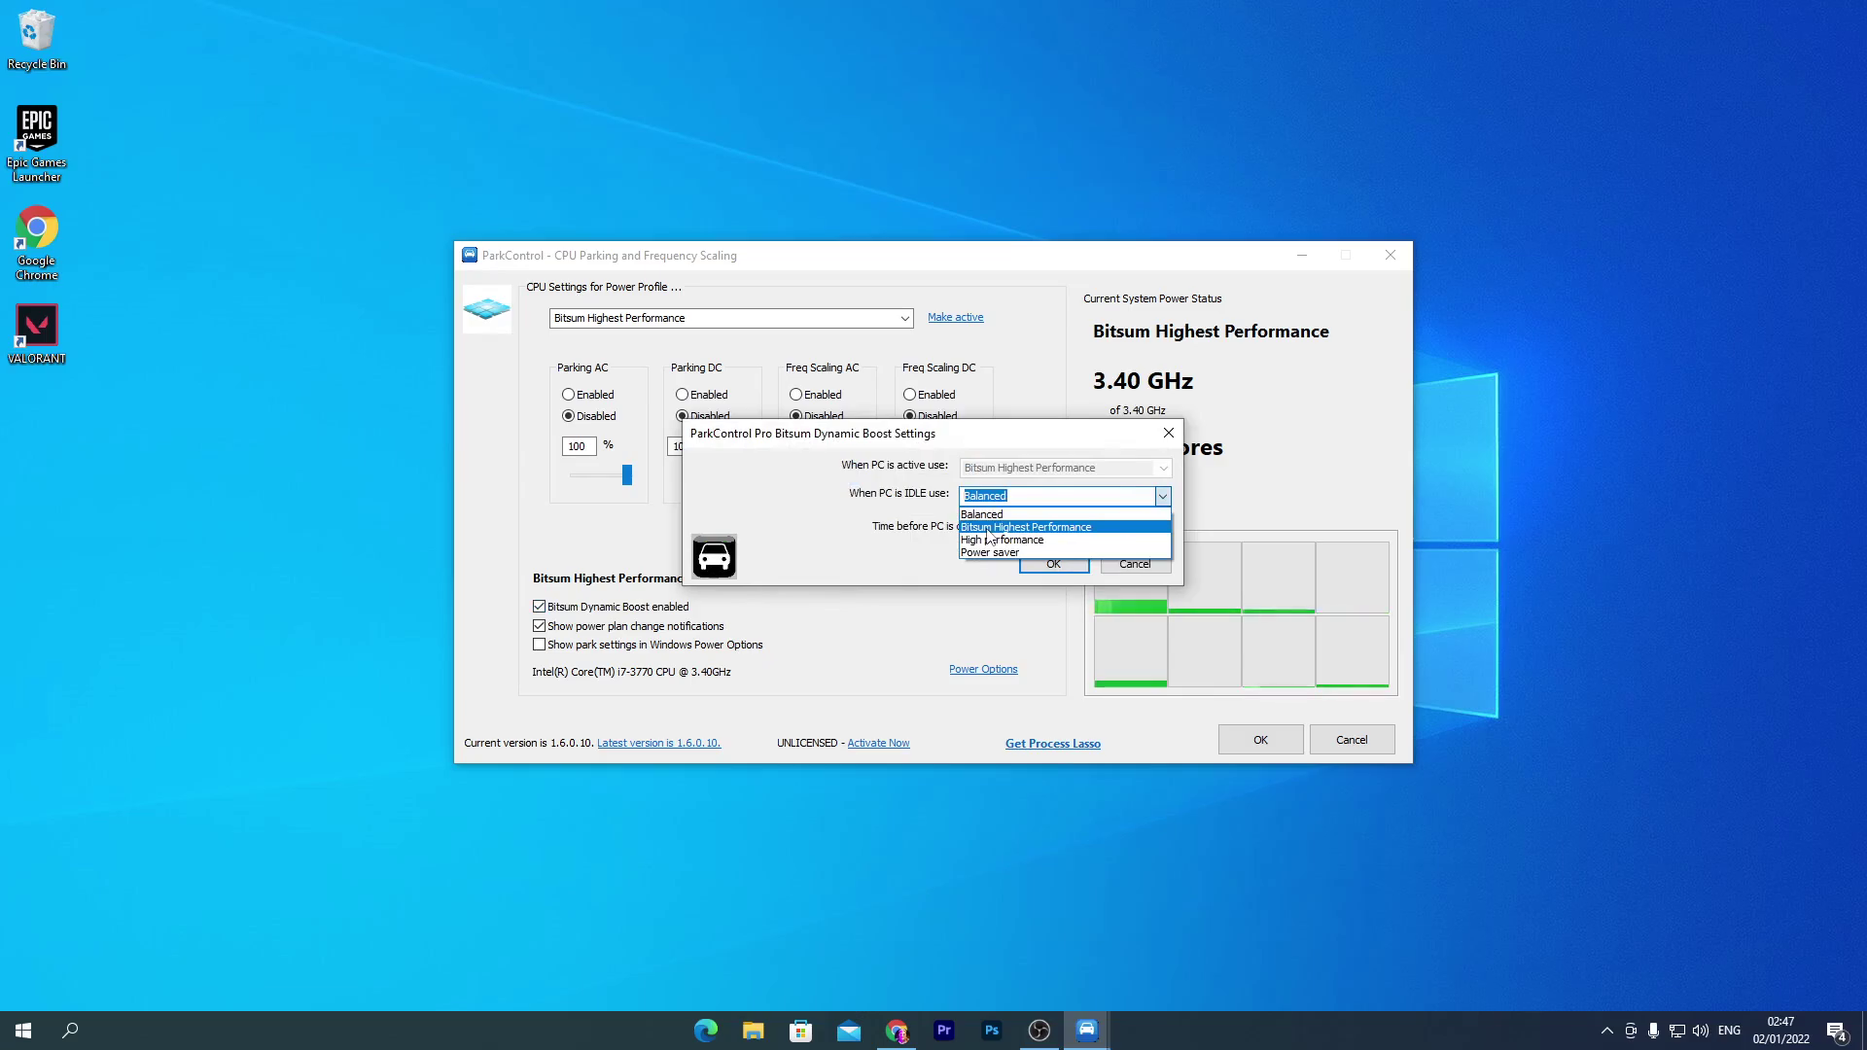
click(1026, 527)
click(1058, 564)
click(1271, 739)
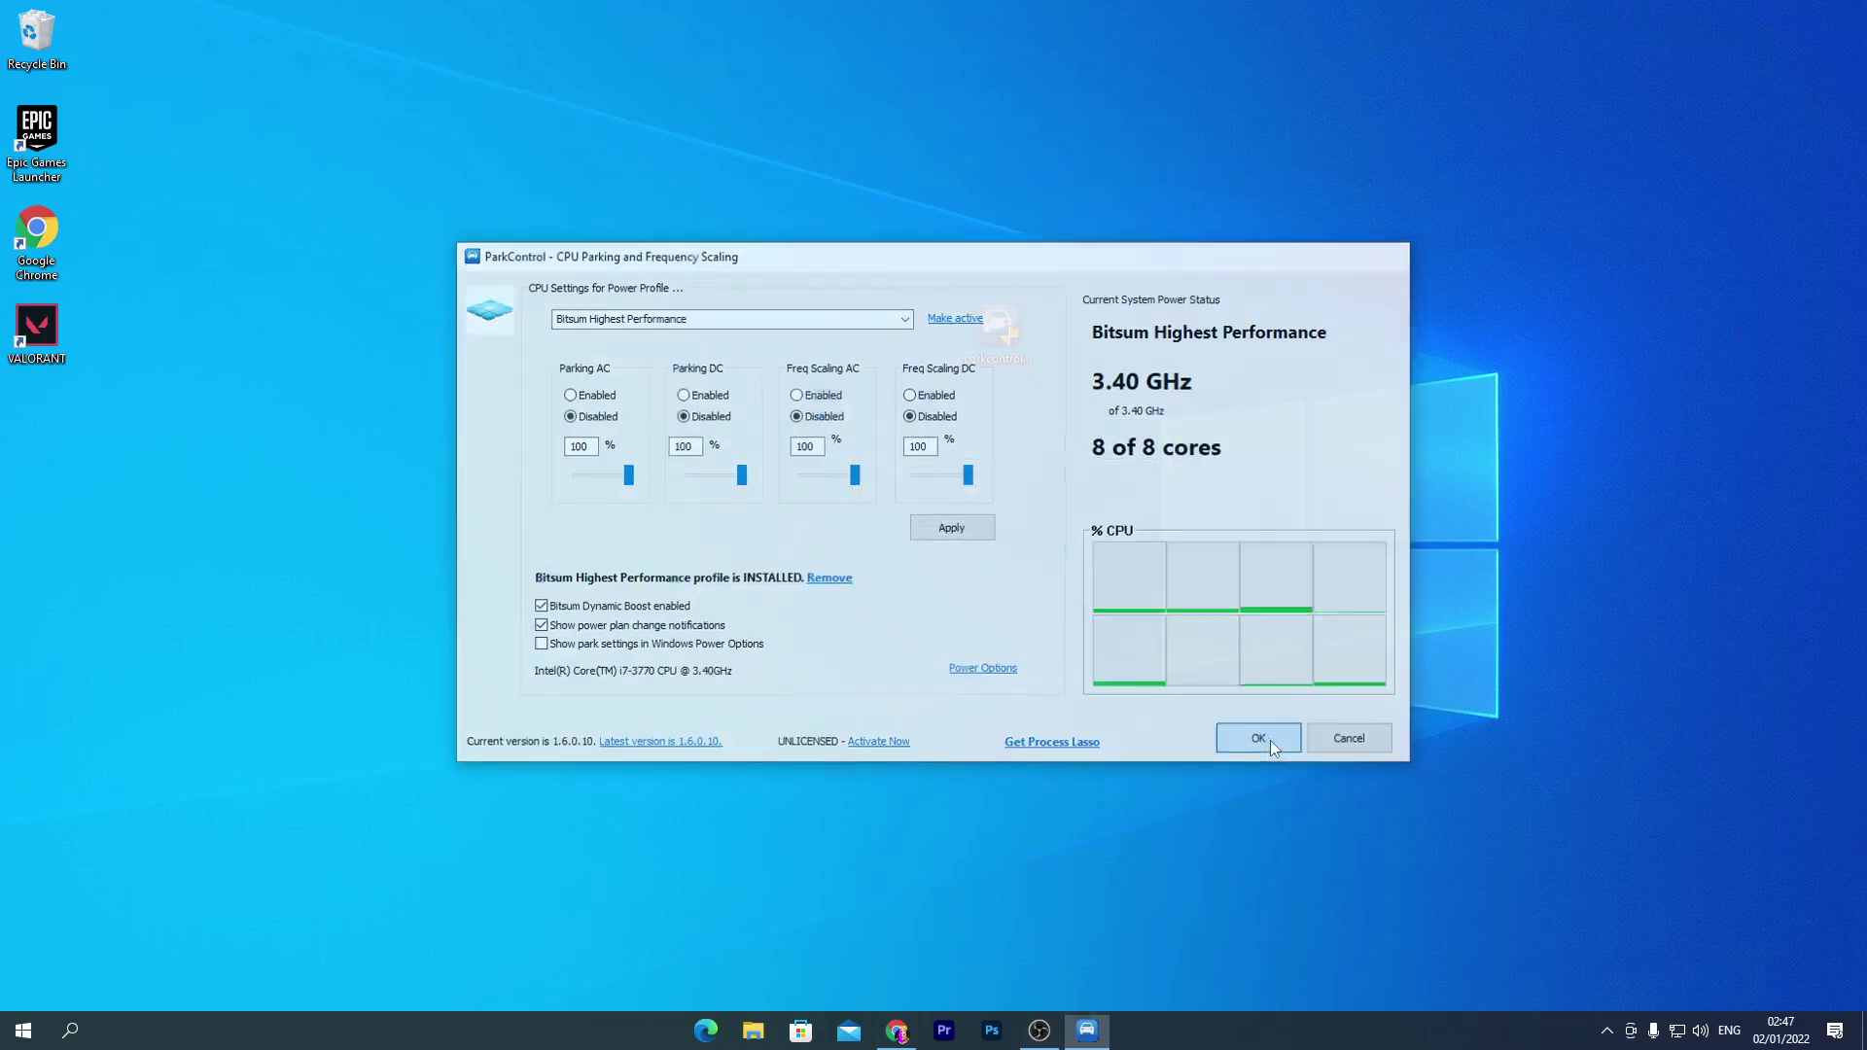
click(1607, 1031)
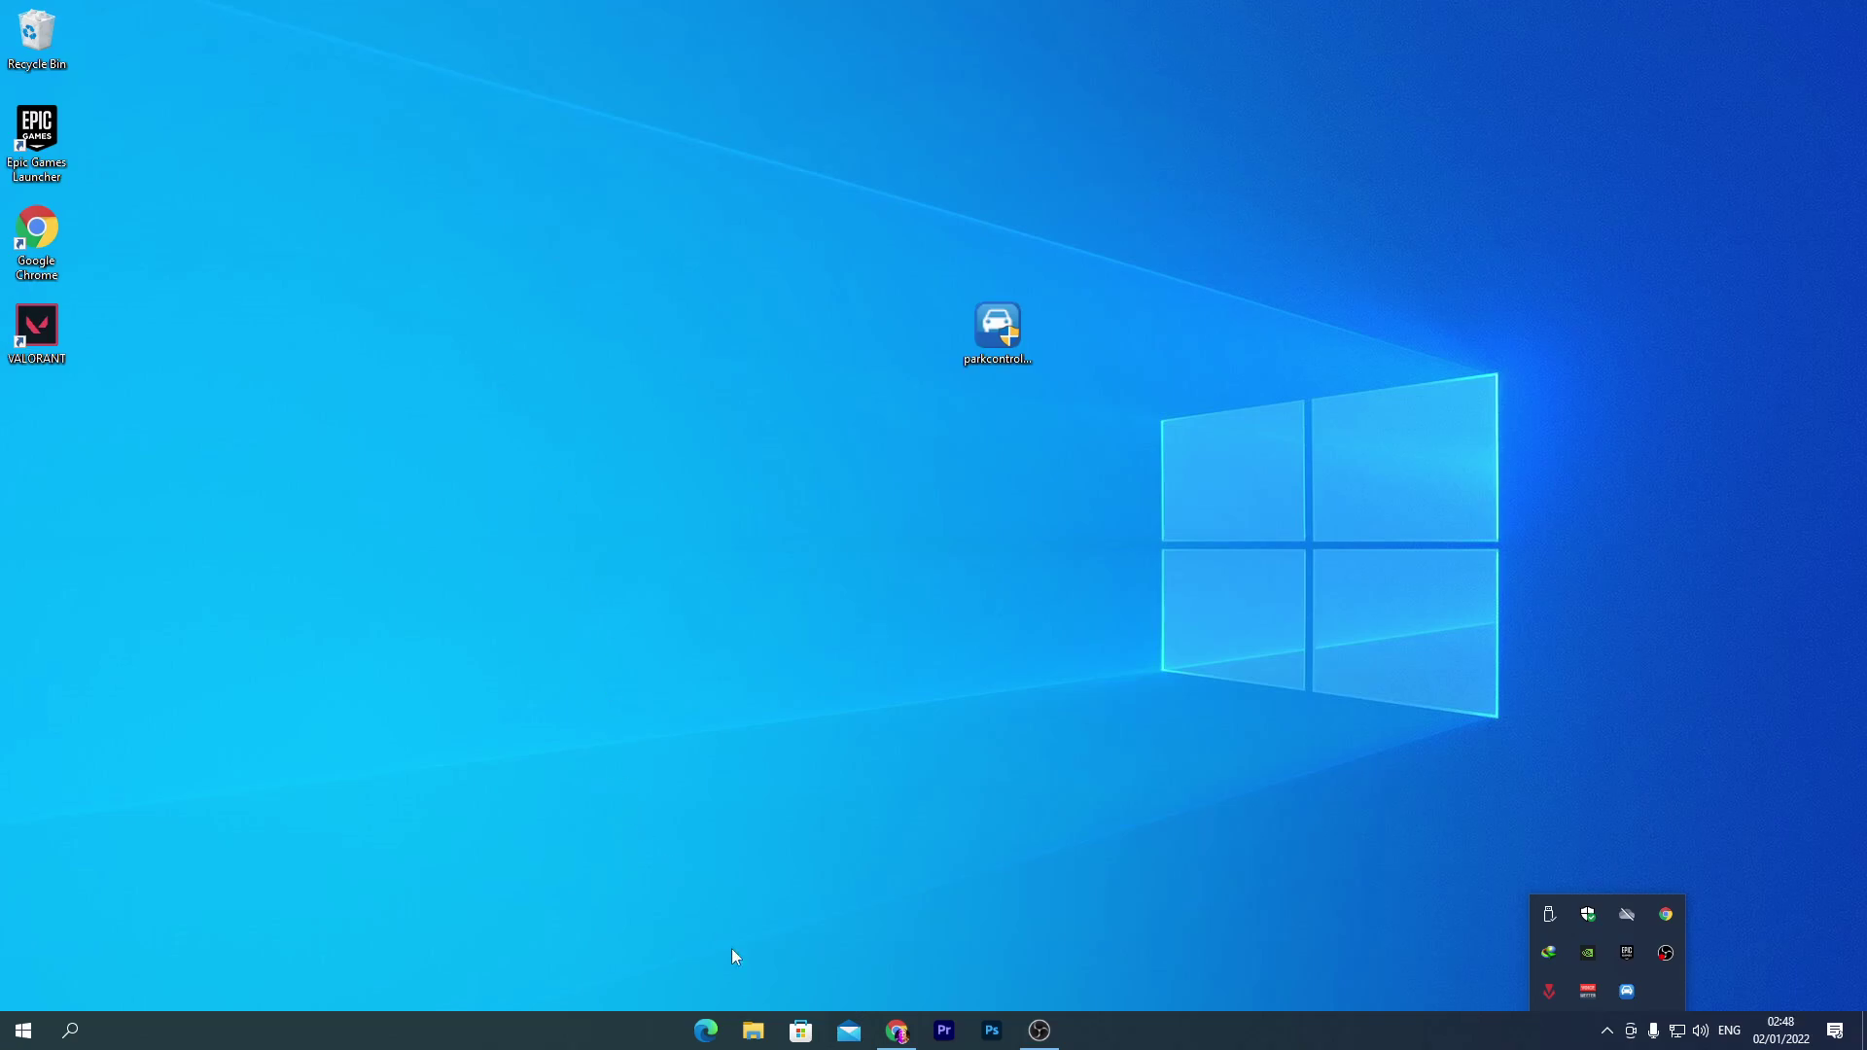
- From This PC, open Local Disk (C:) properties and launch Optimise on its Tools tab
click(754, 1031)
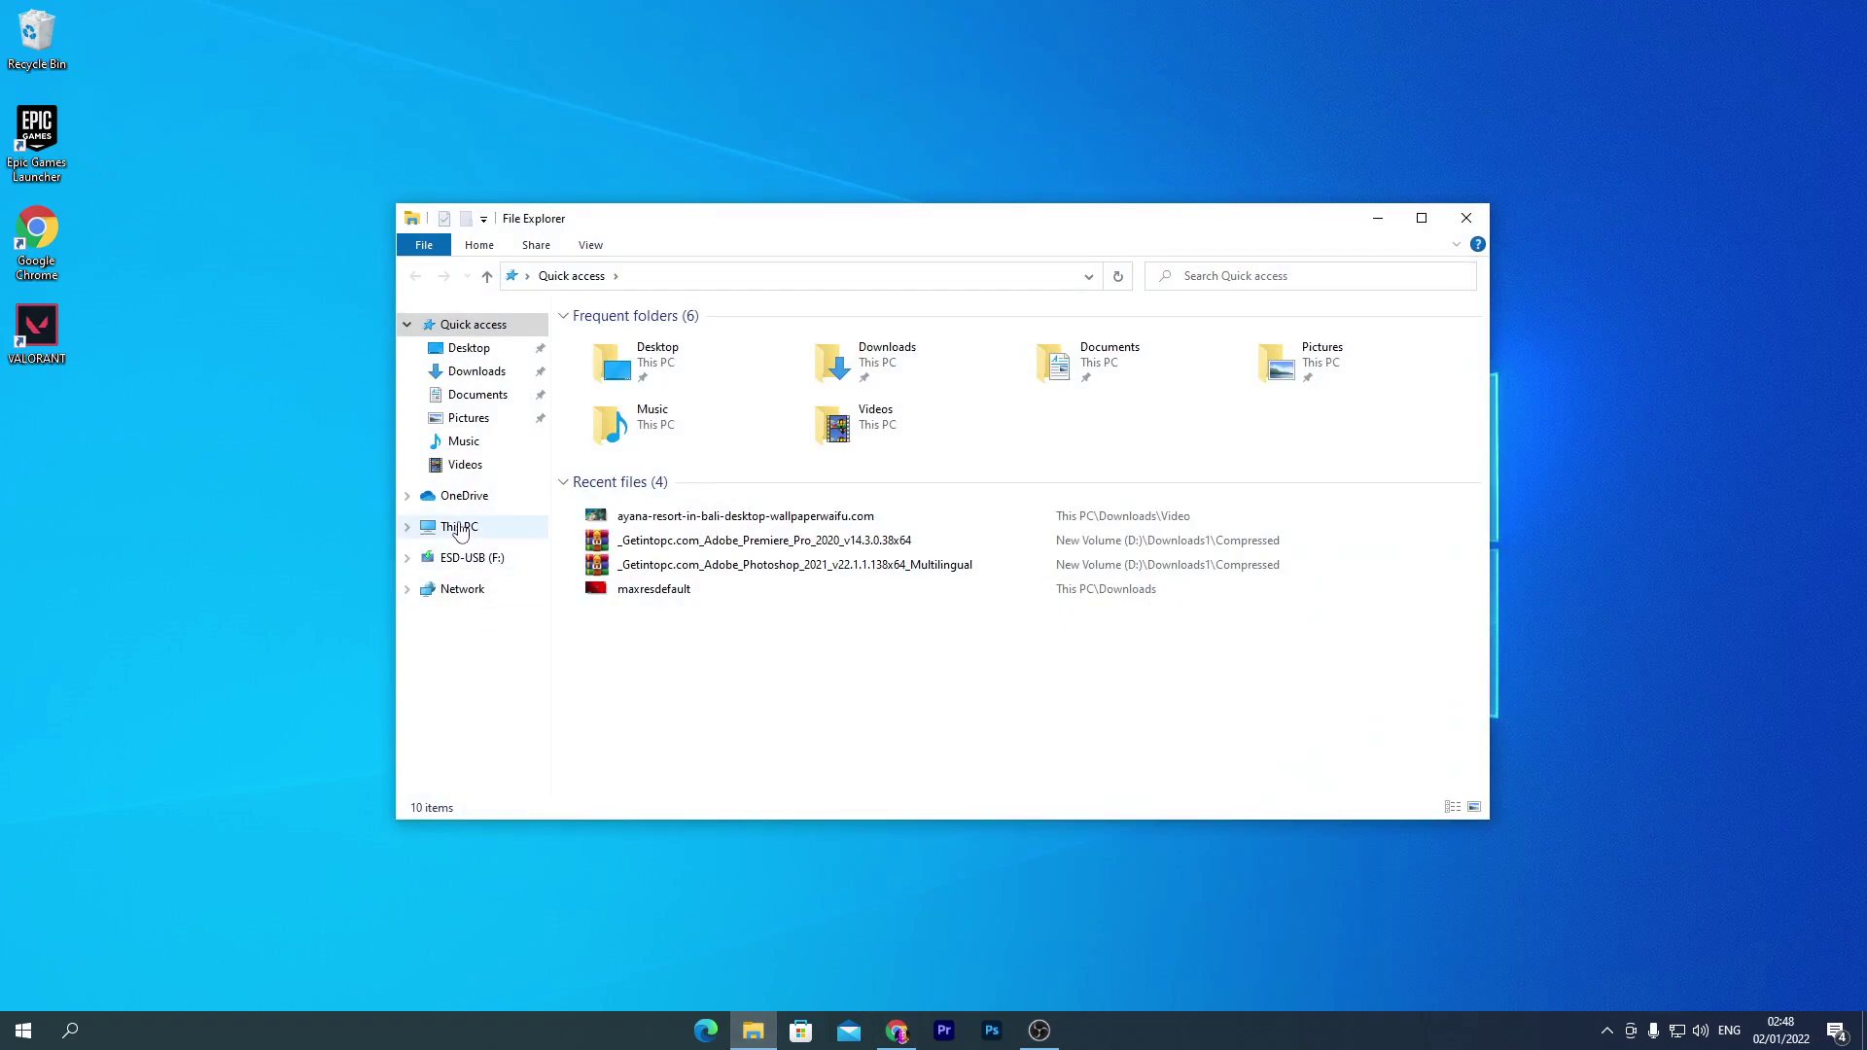
click(459, 527)
double_click(823, 228)
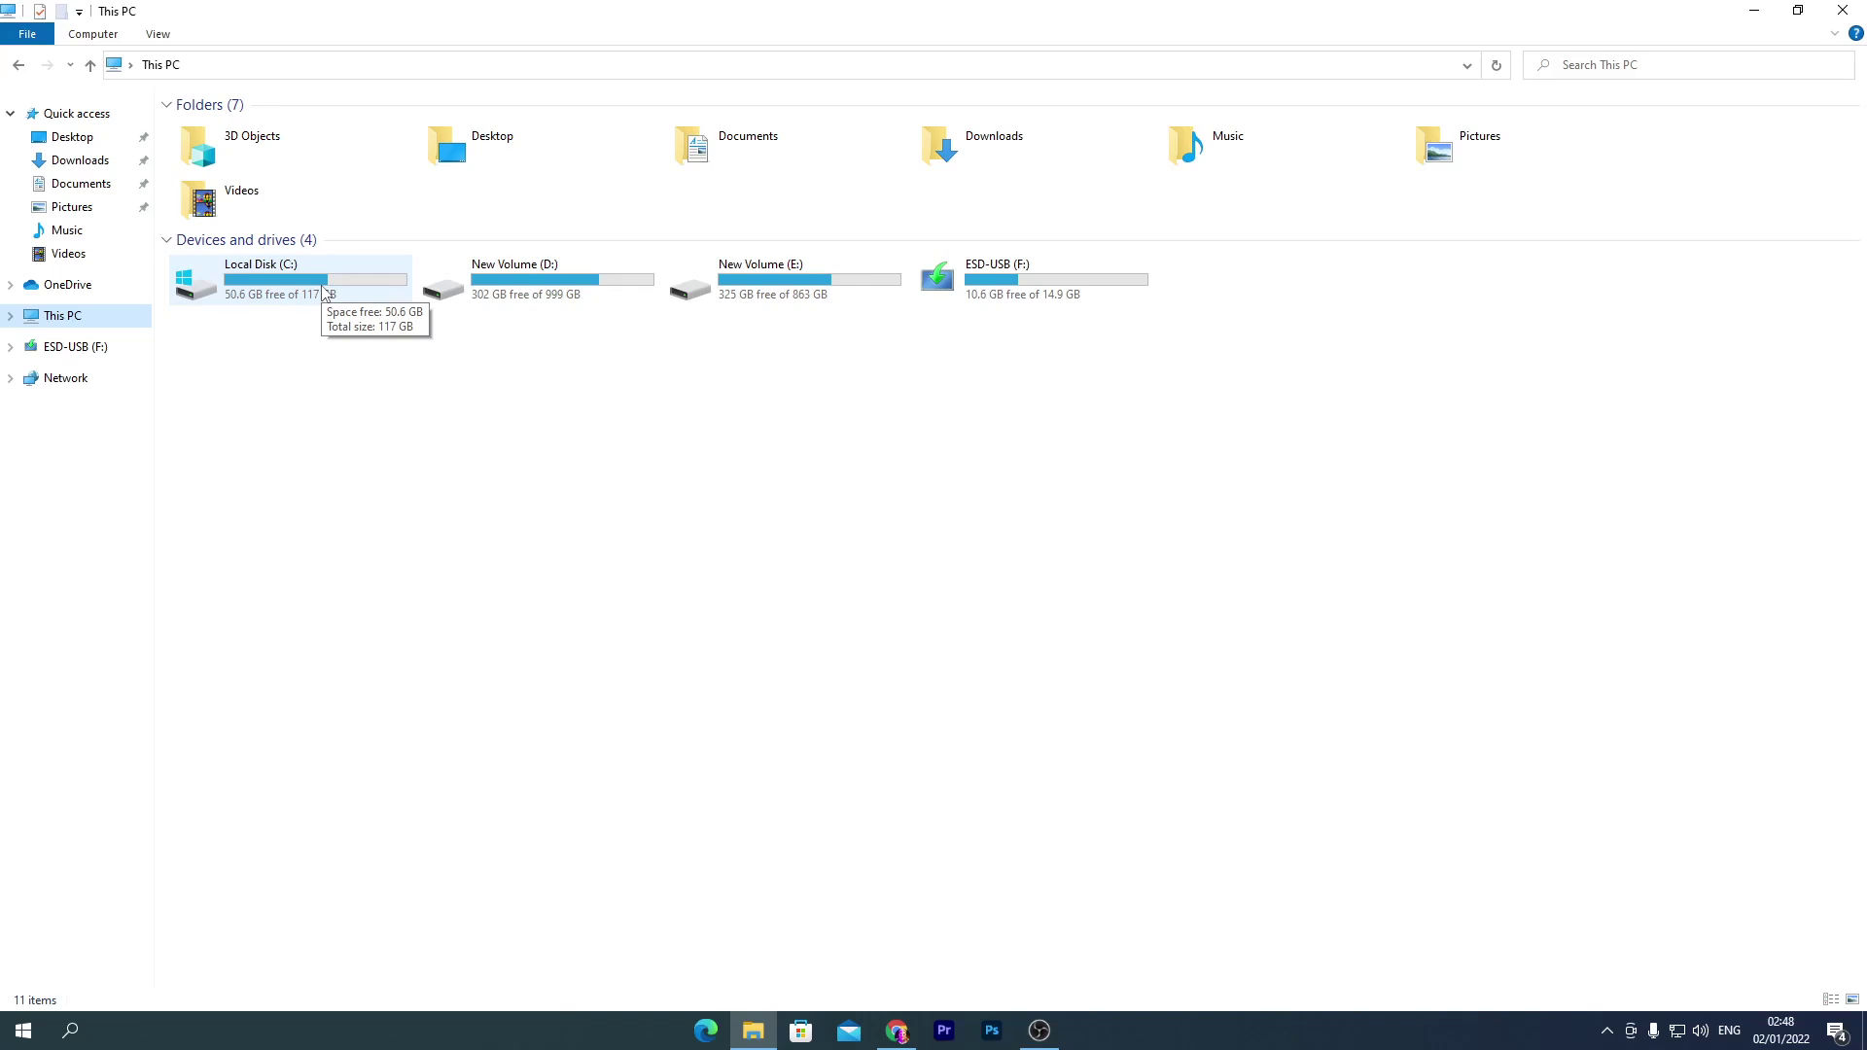
right_click(325, 294)
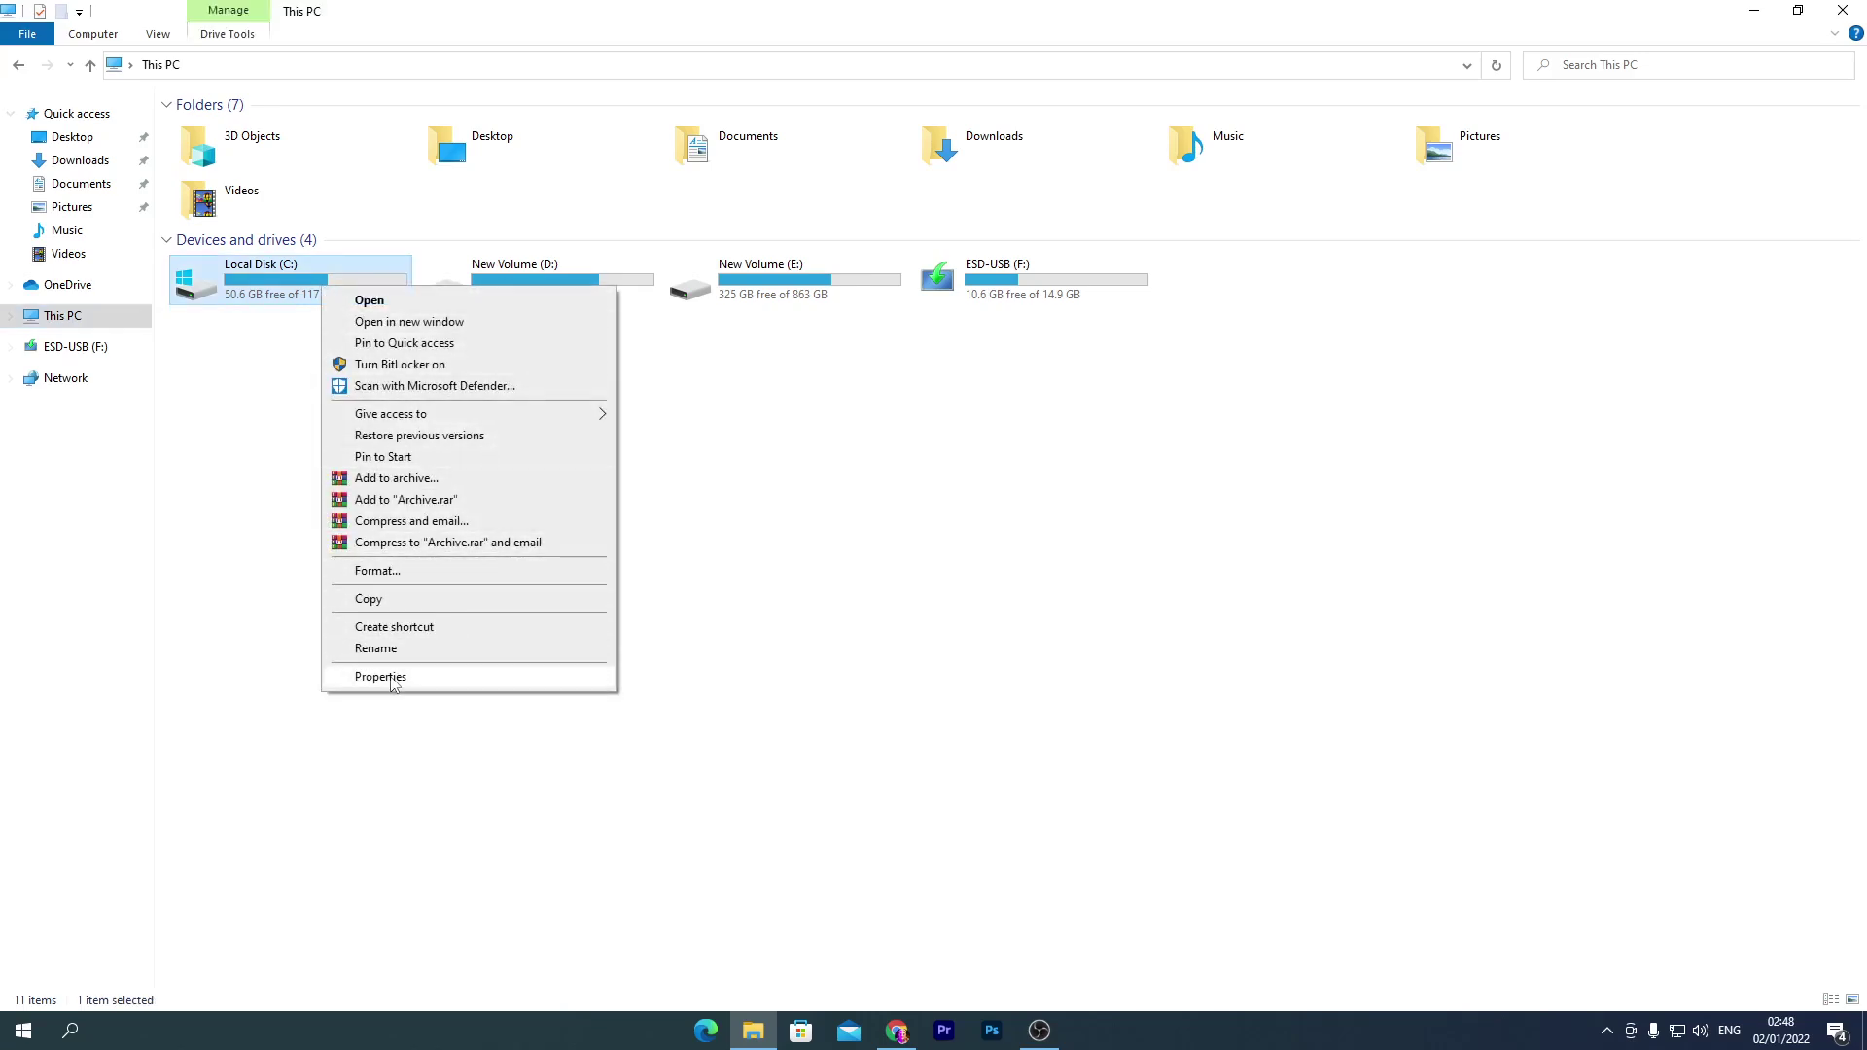
click(392, 680)
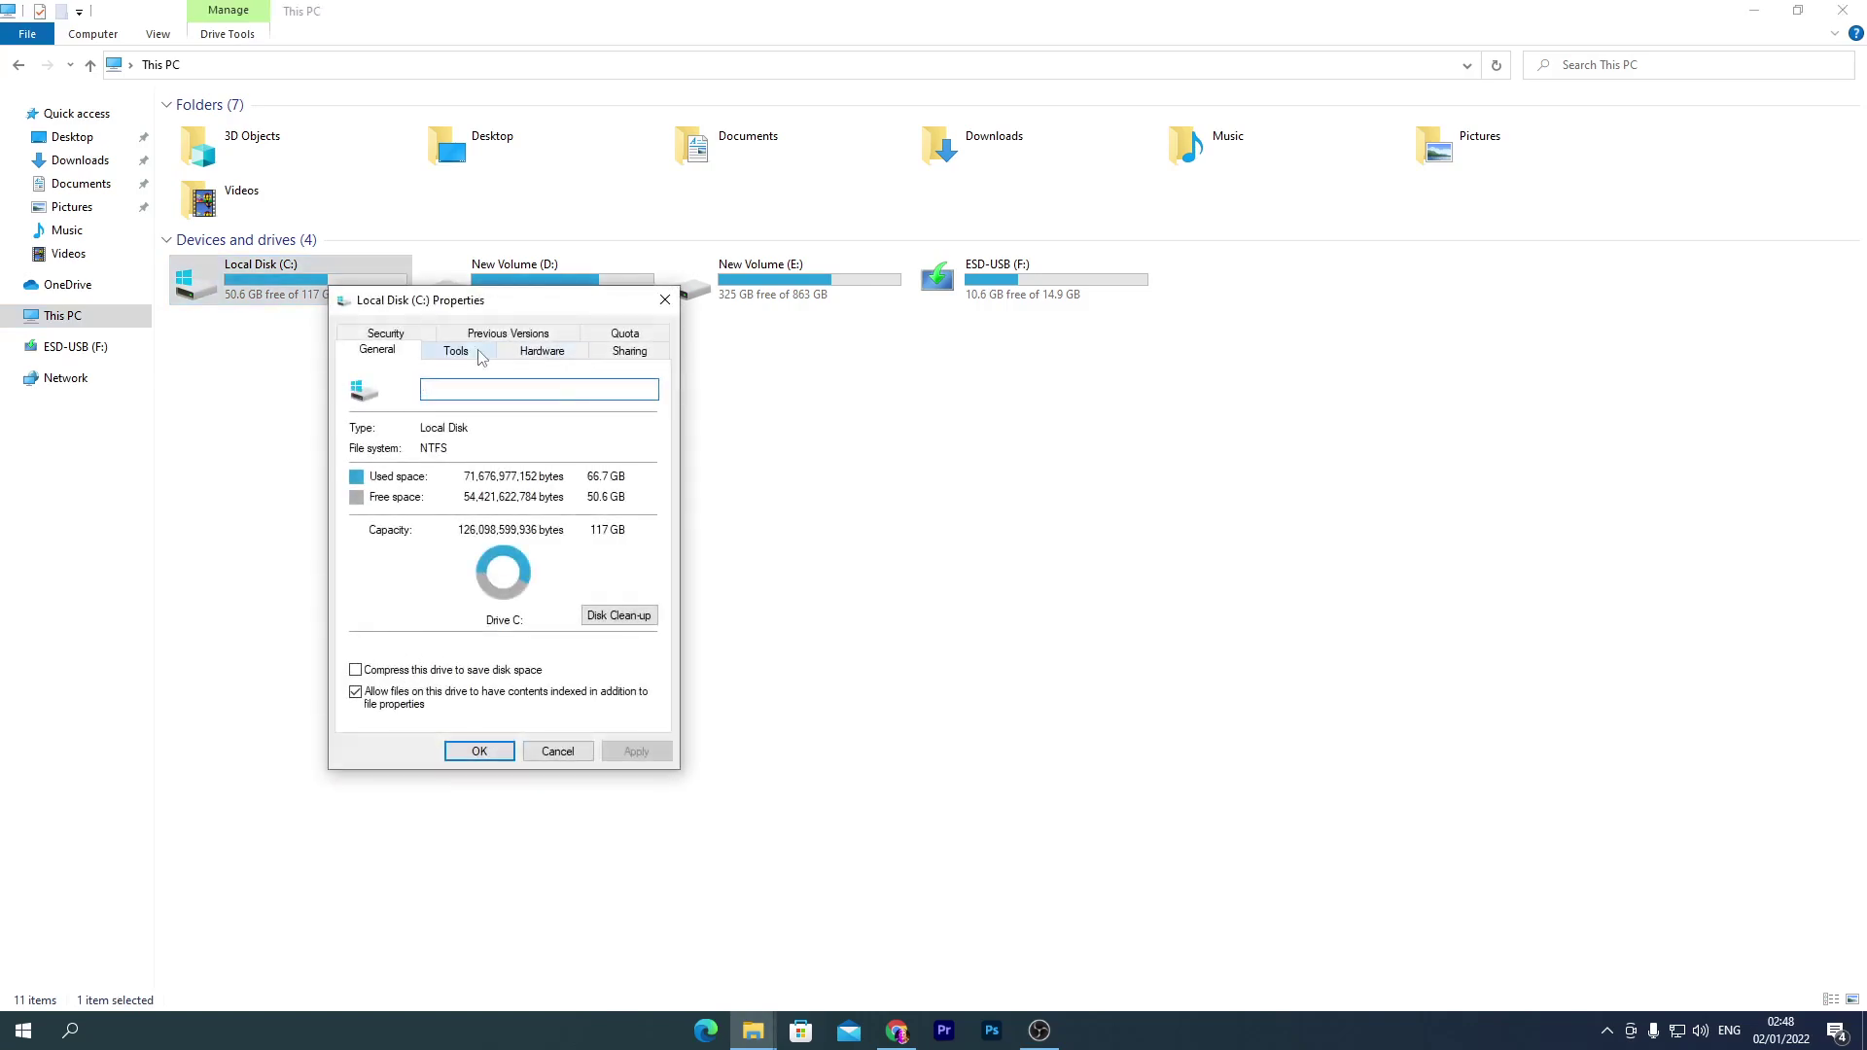
click(454, 356)
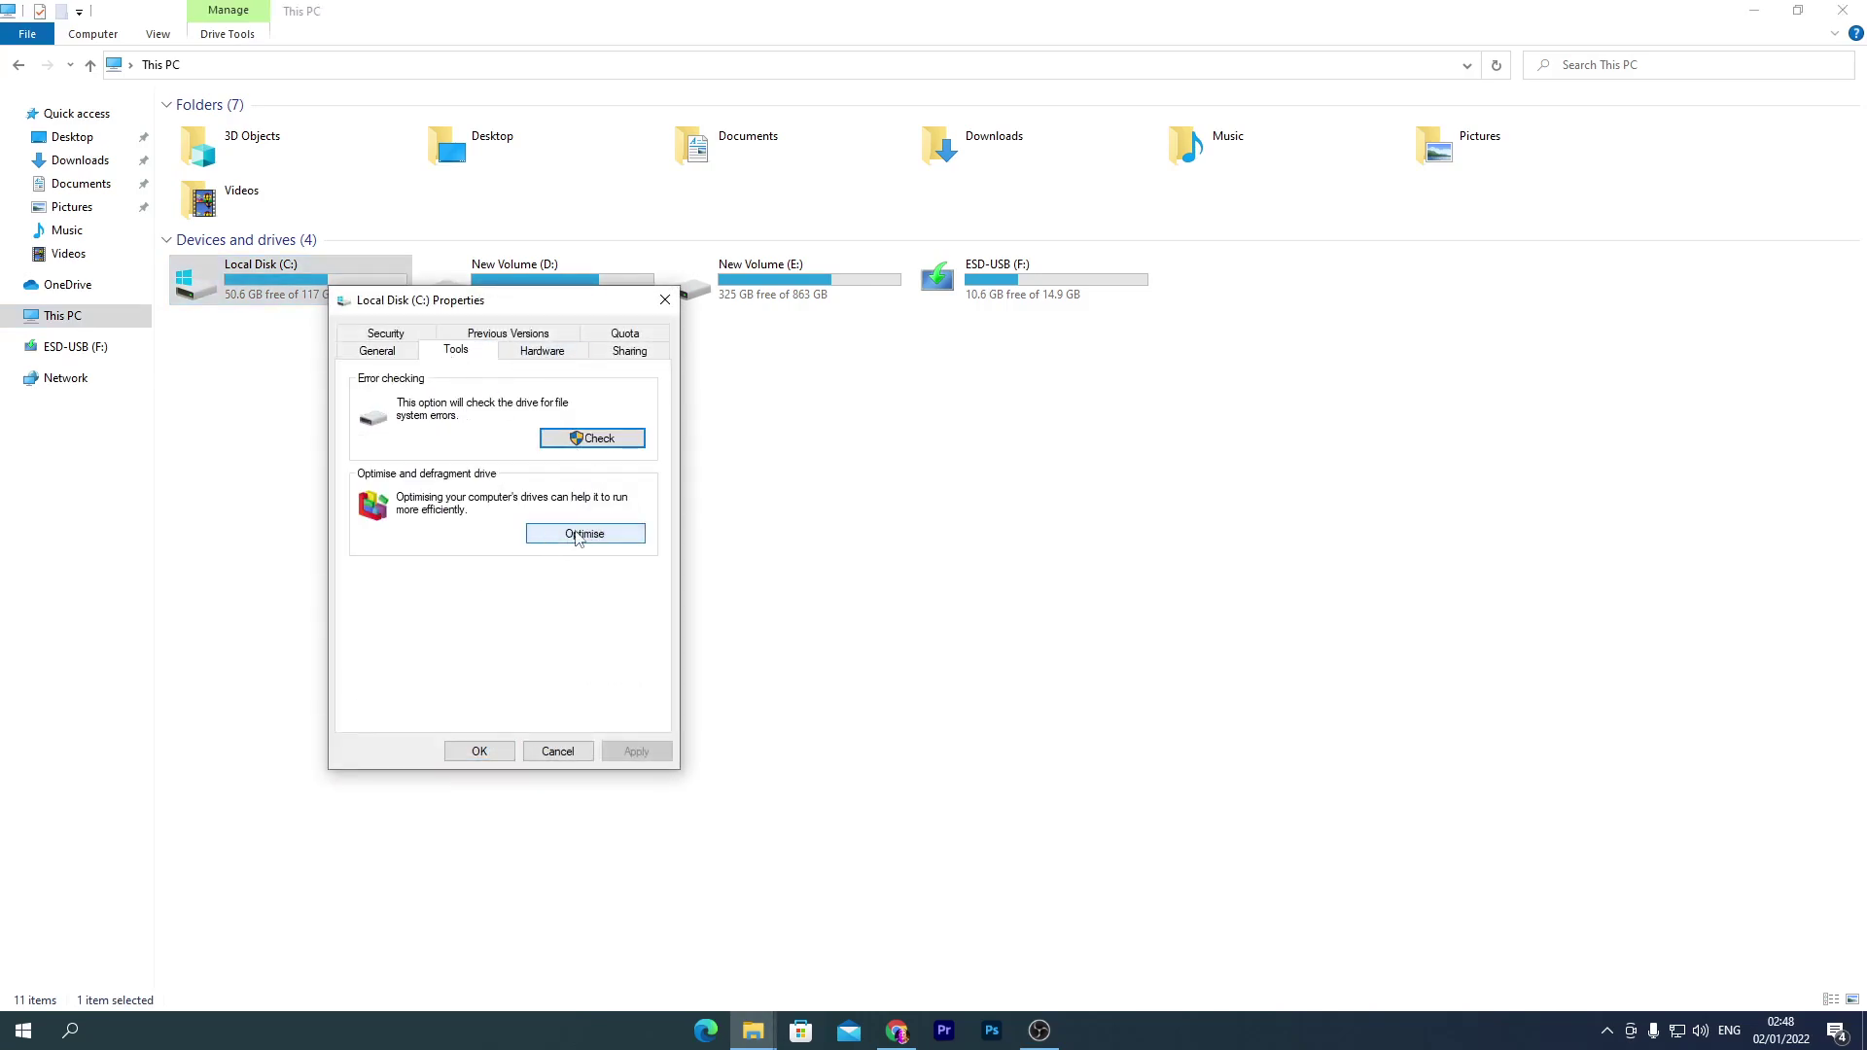
click(577, 535)
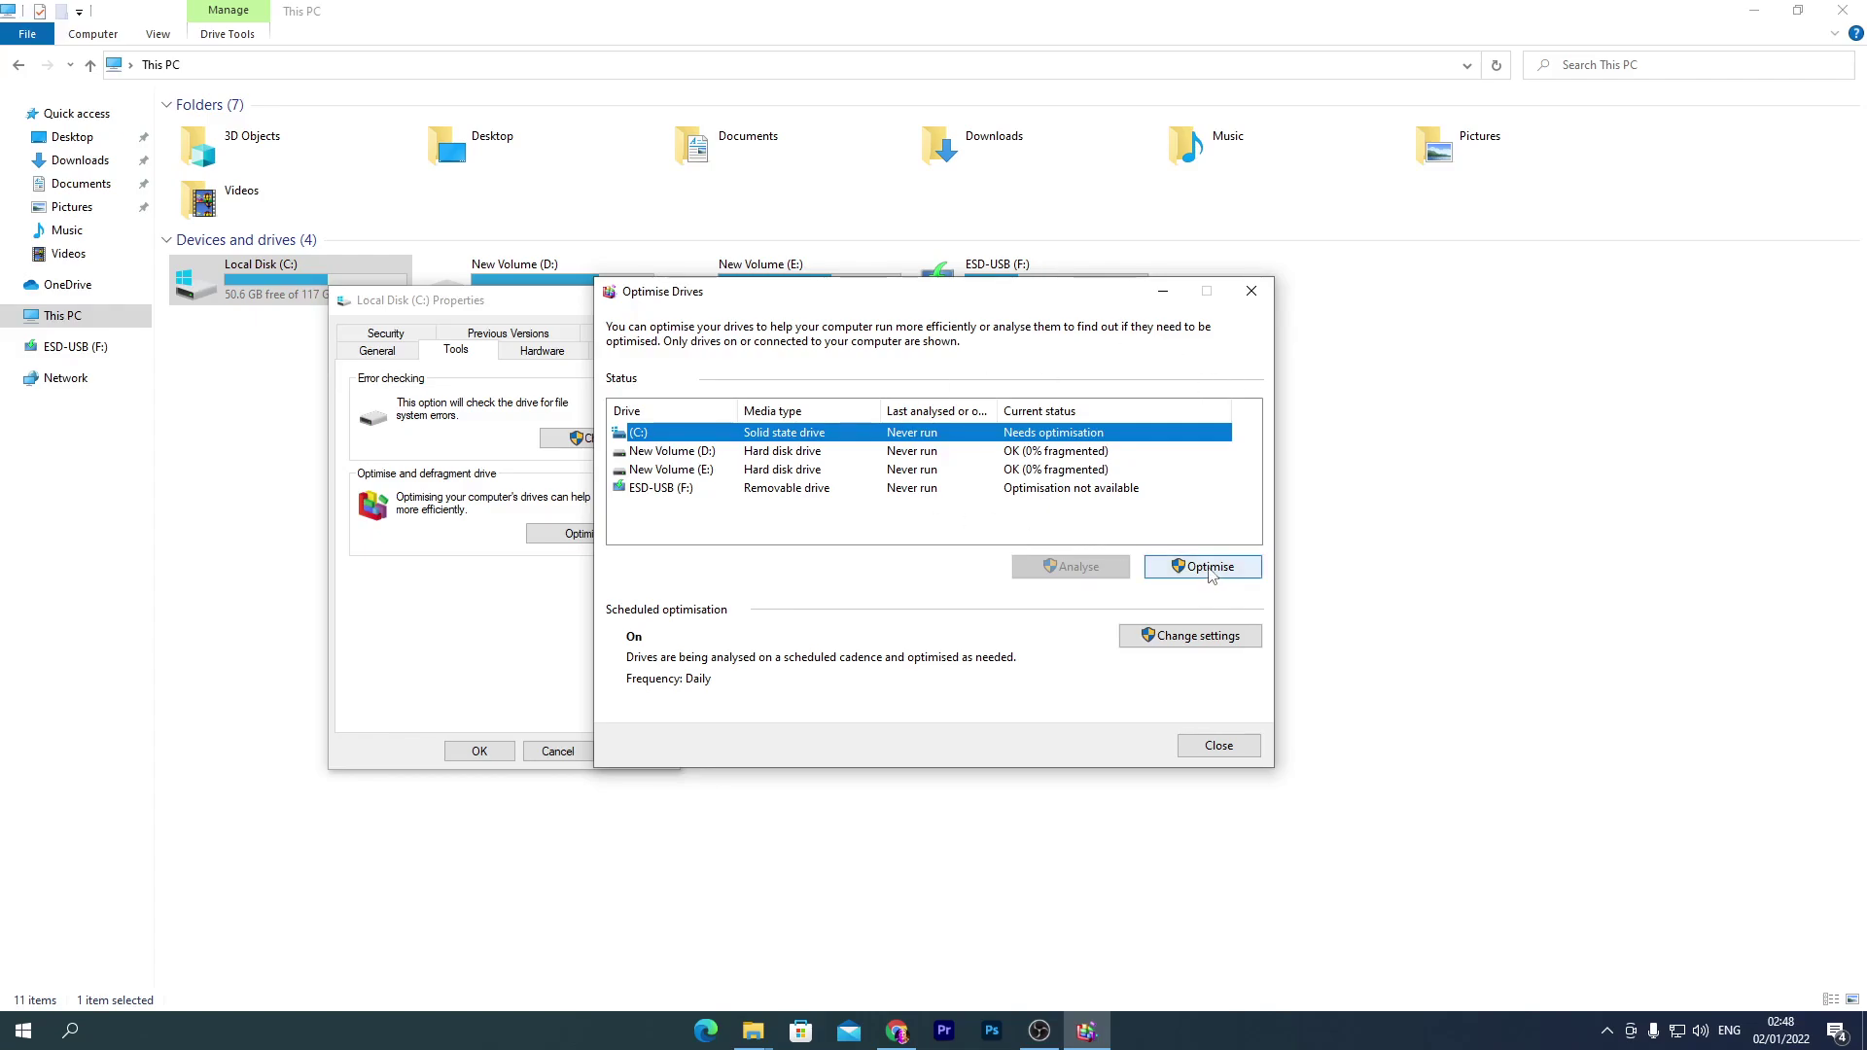
- Optimise C: until it reports OK, check D: and E:, then close the dialogs
click(1211, 572)
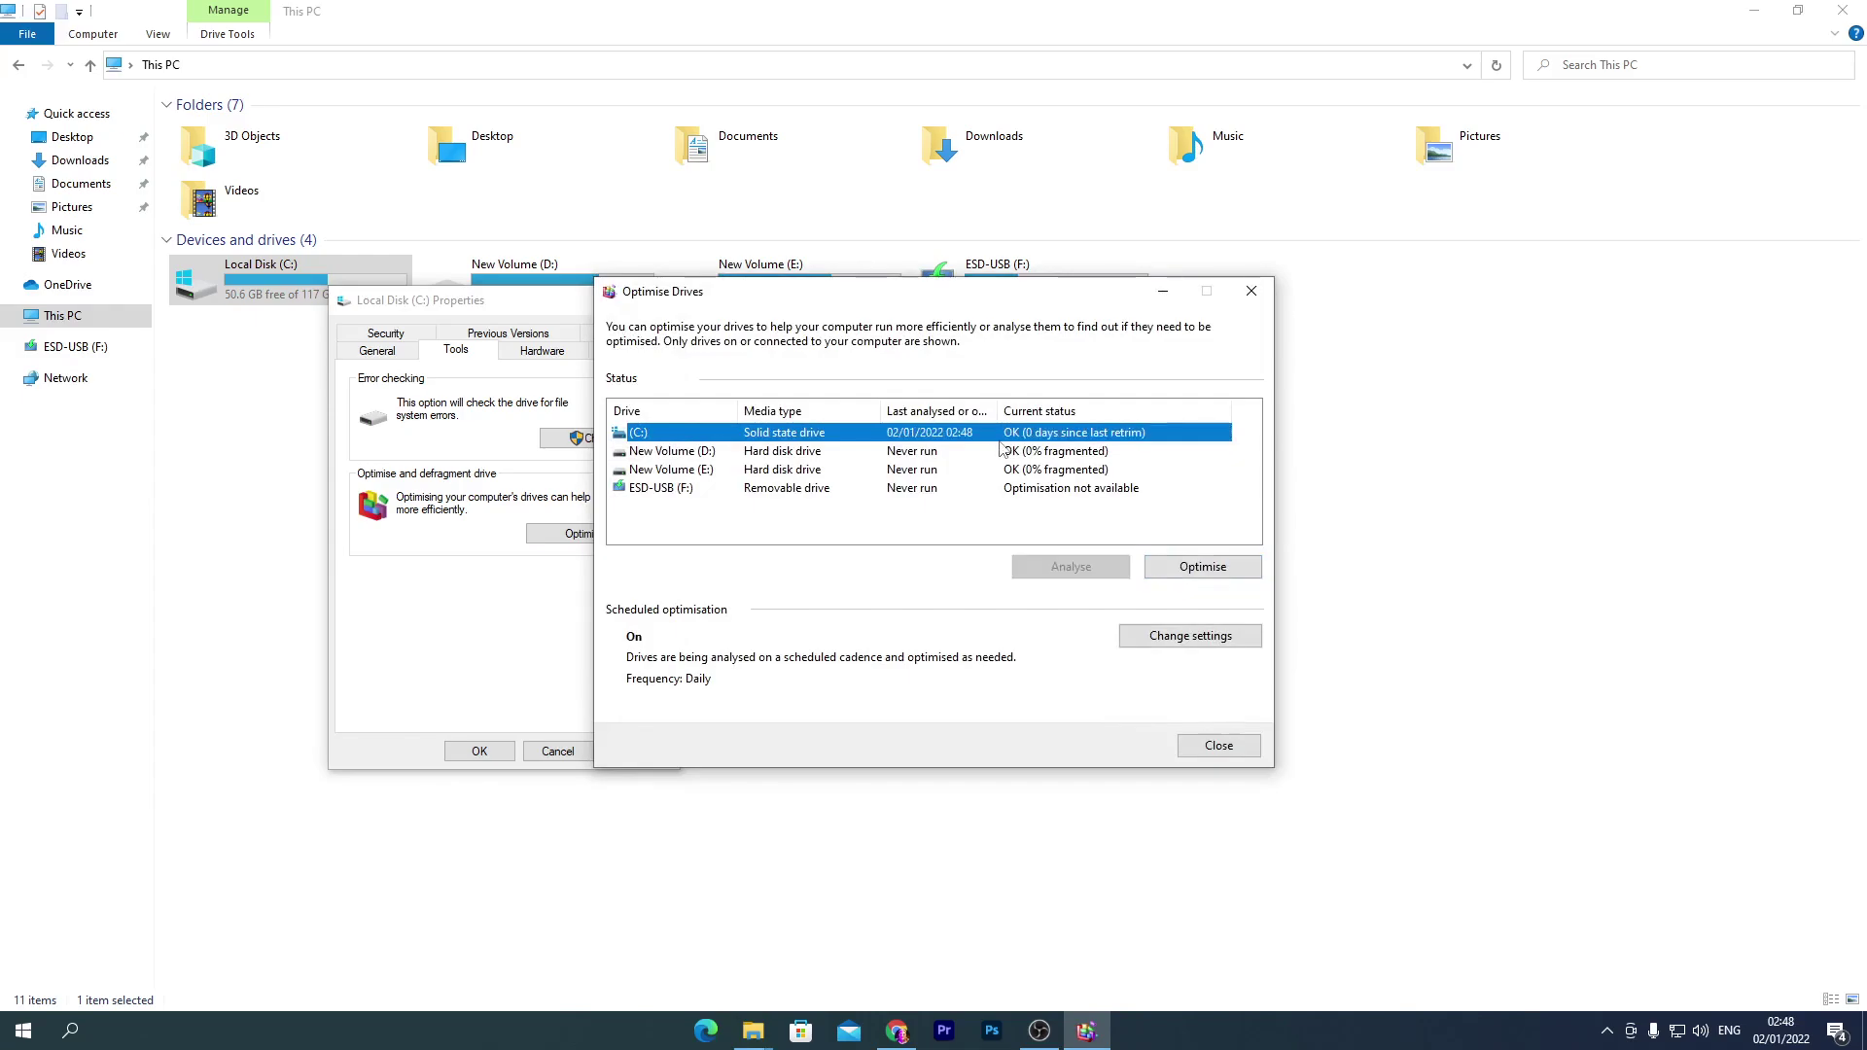
click(929, 453)
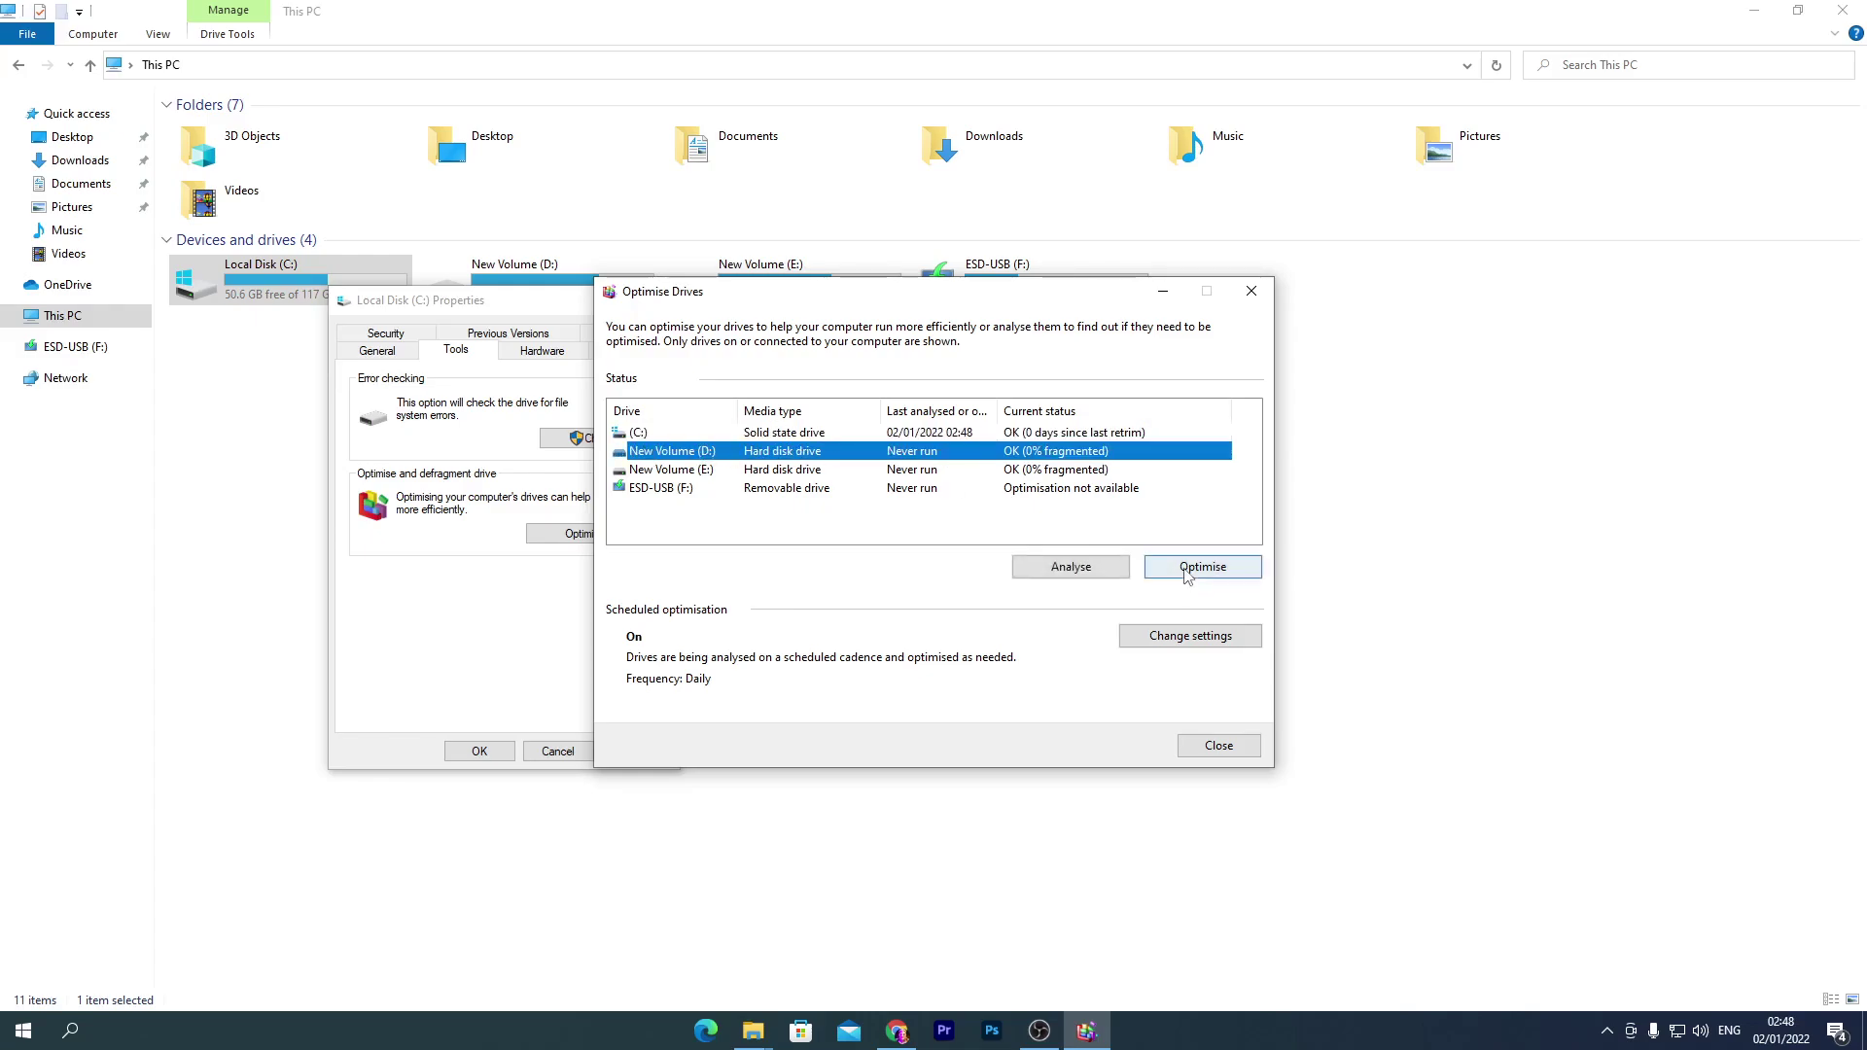
click(864, 472)
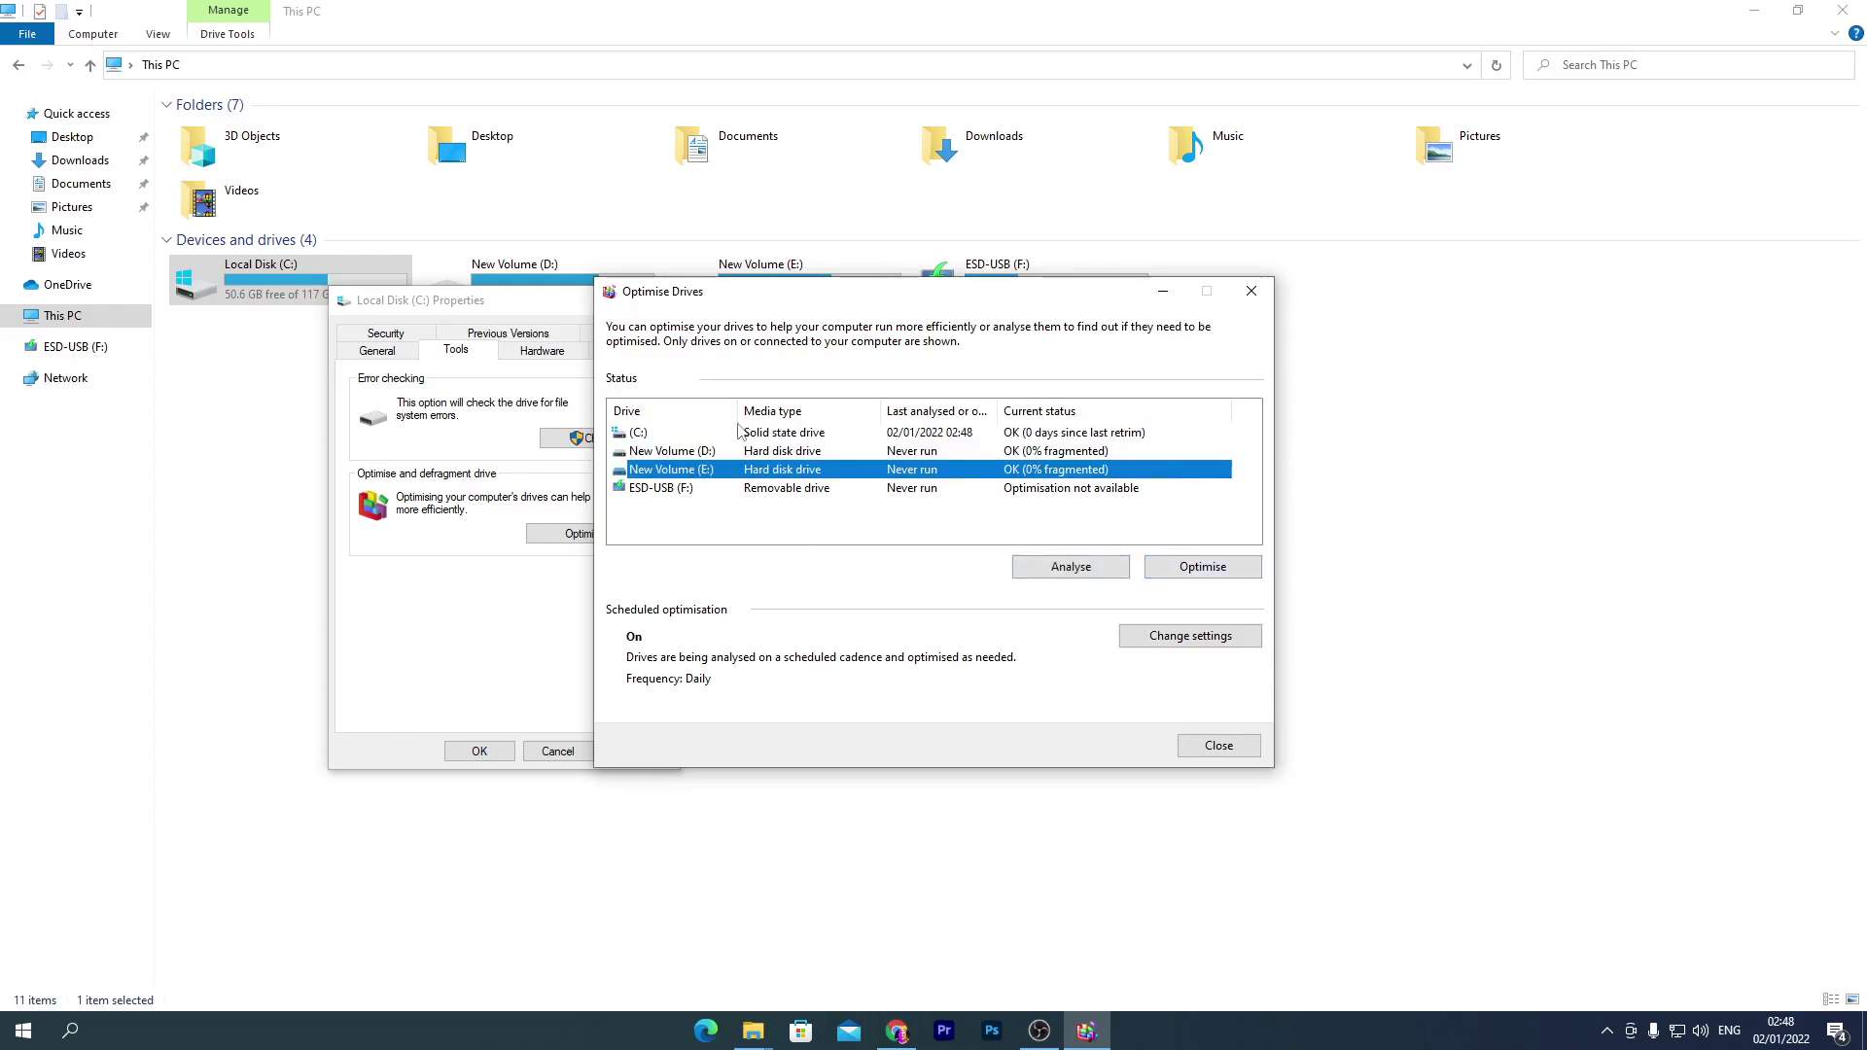
click(1223, 749)
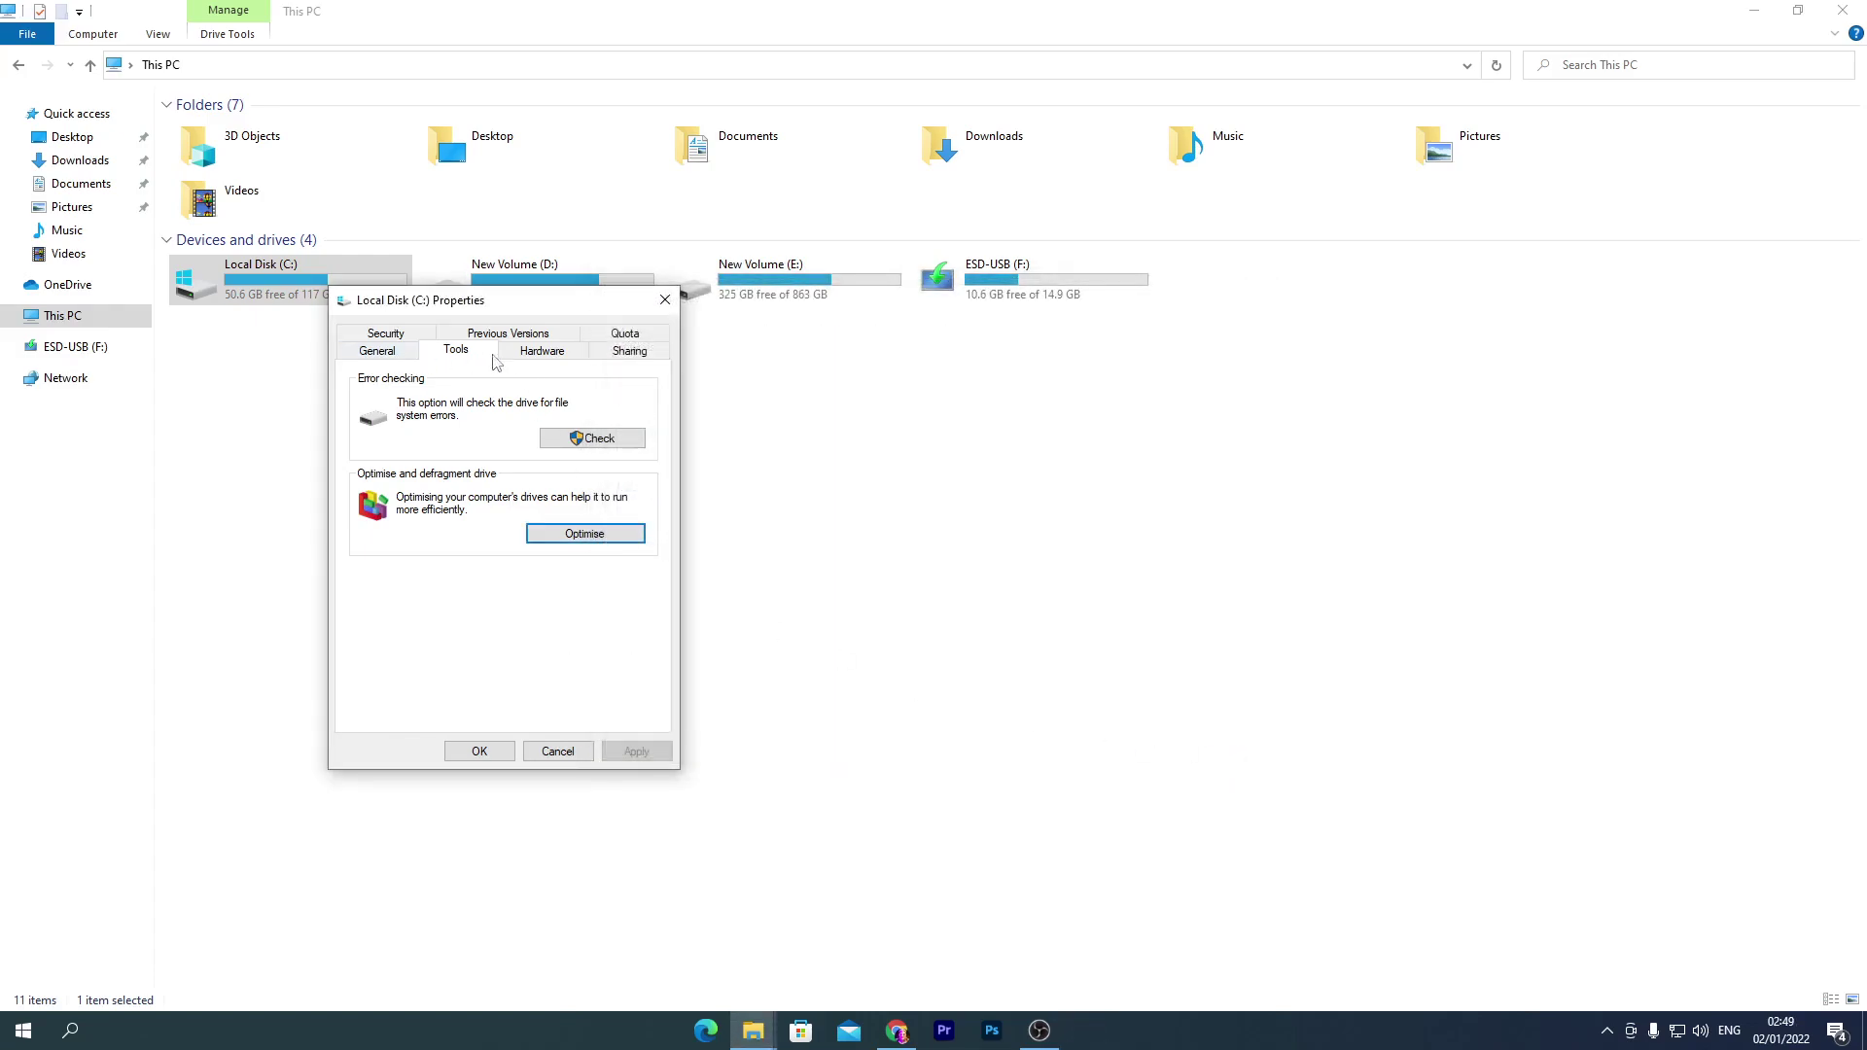
click(402, 356)
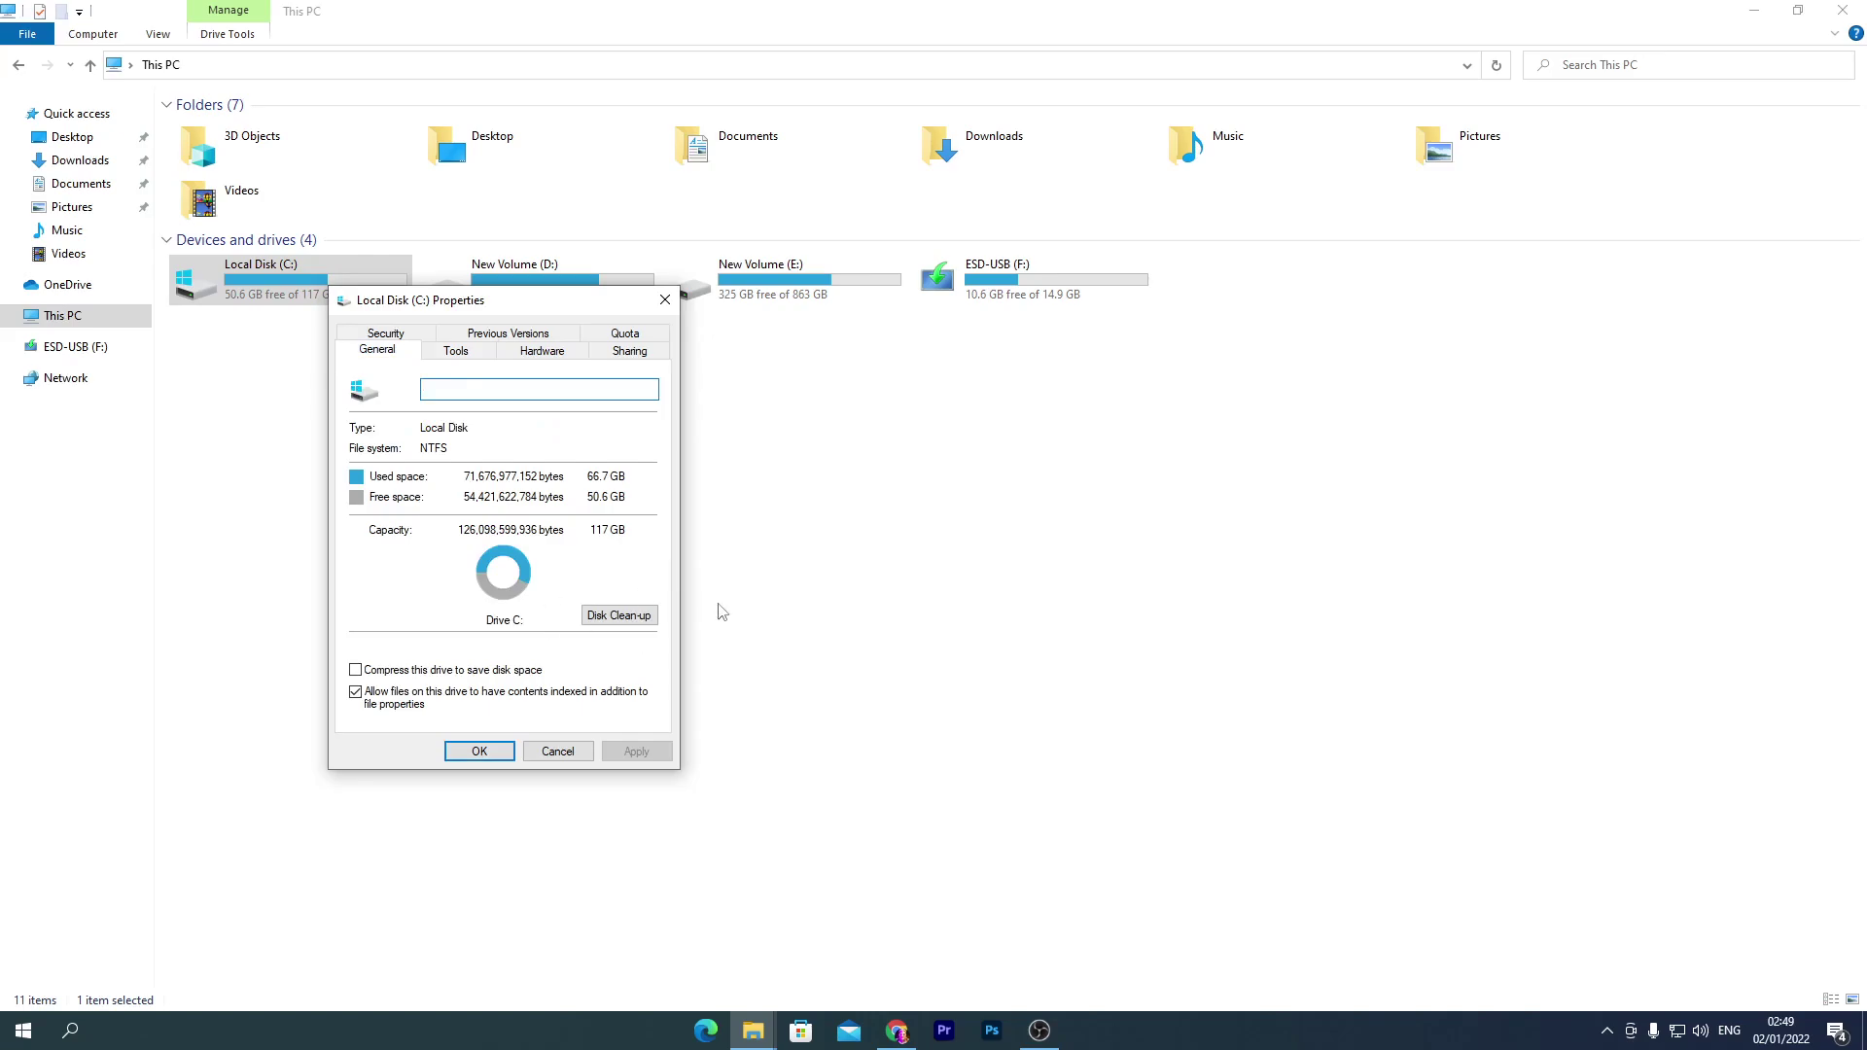
click(665, 300)
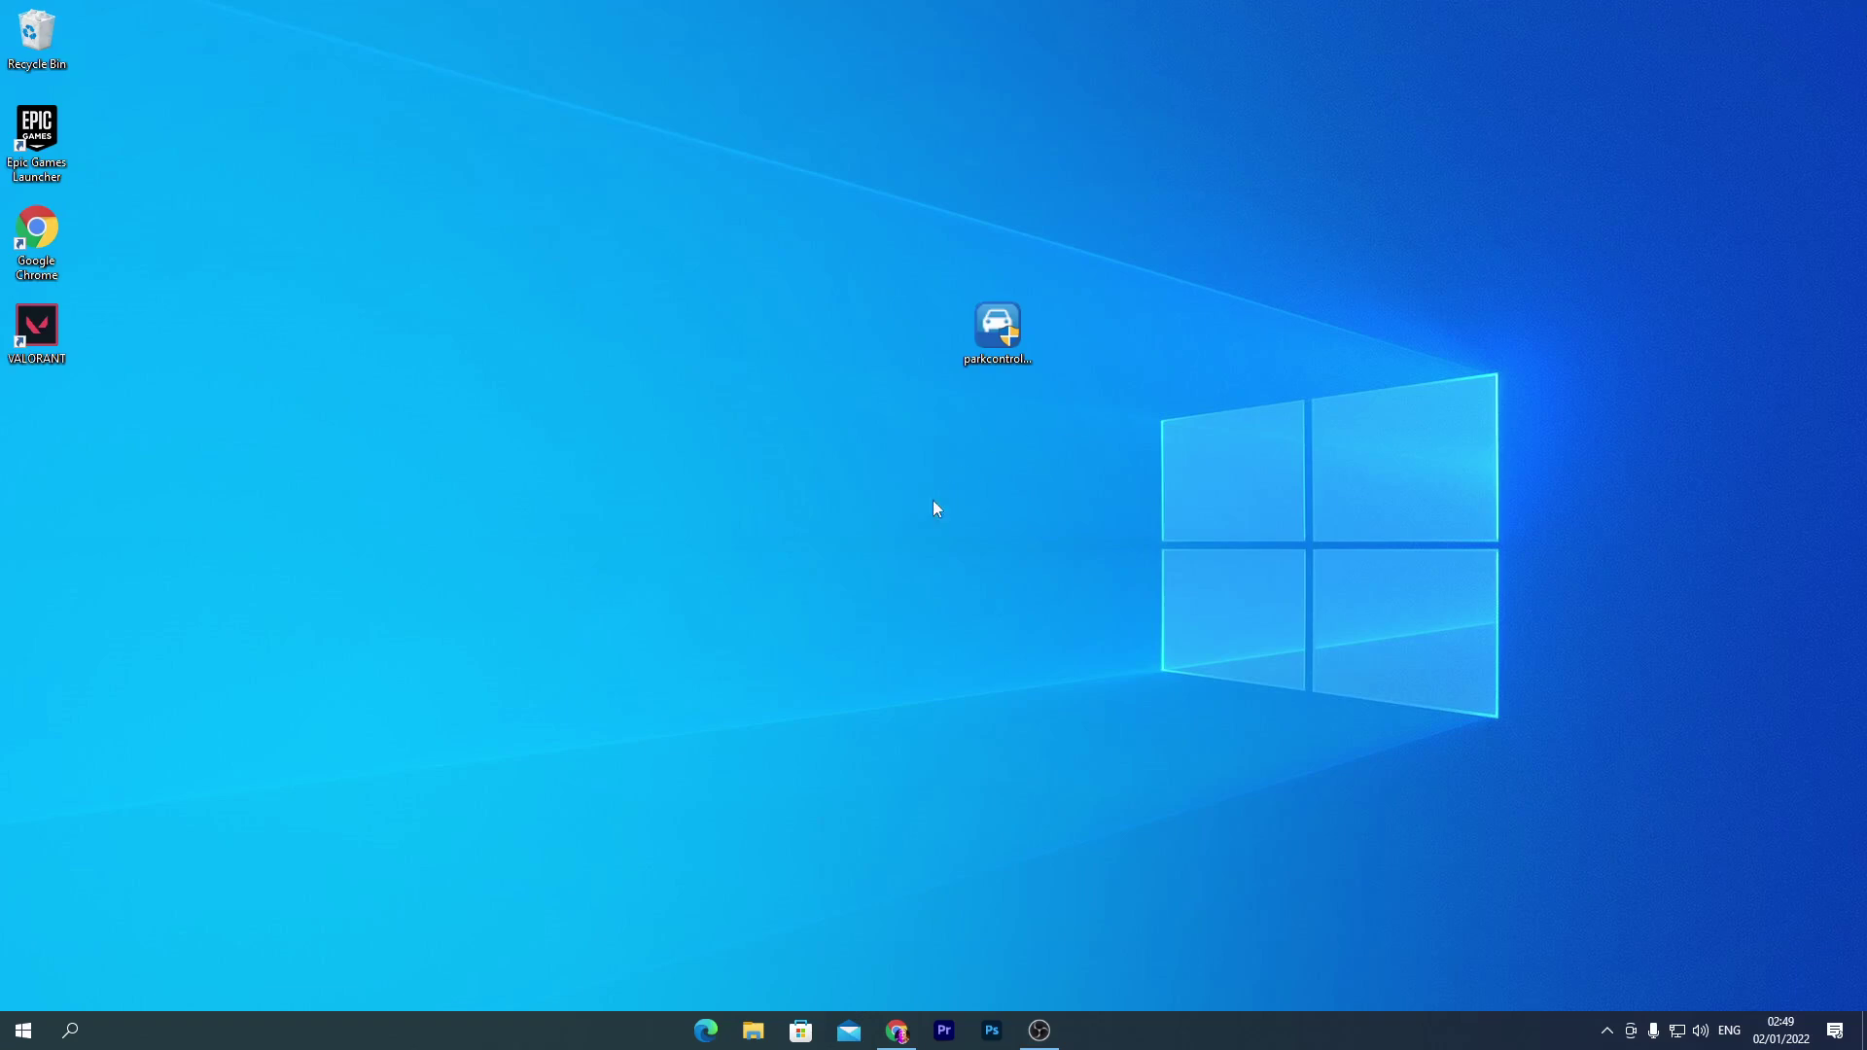
- In Privacy > General, turn off advertising ID, language-list access, app-launch tracking and suggested content
click(6, 1041)
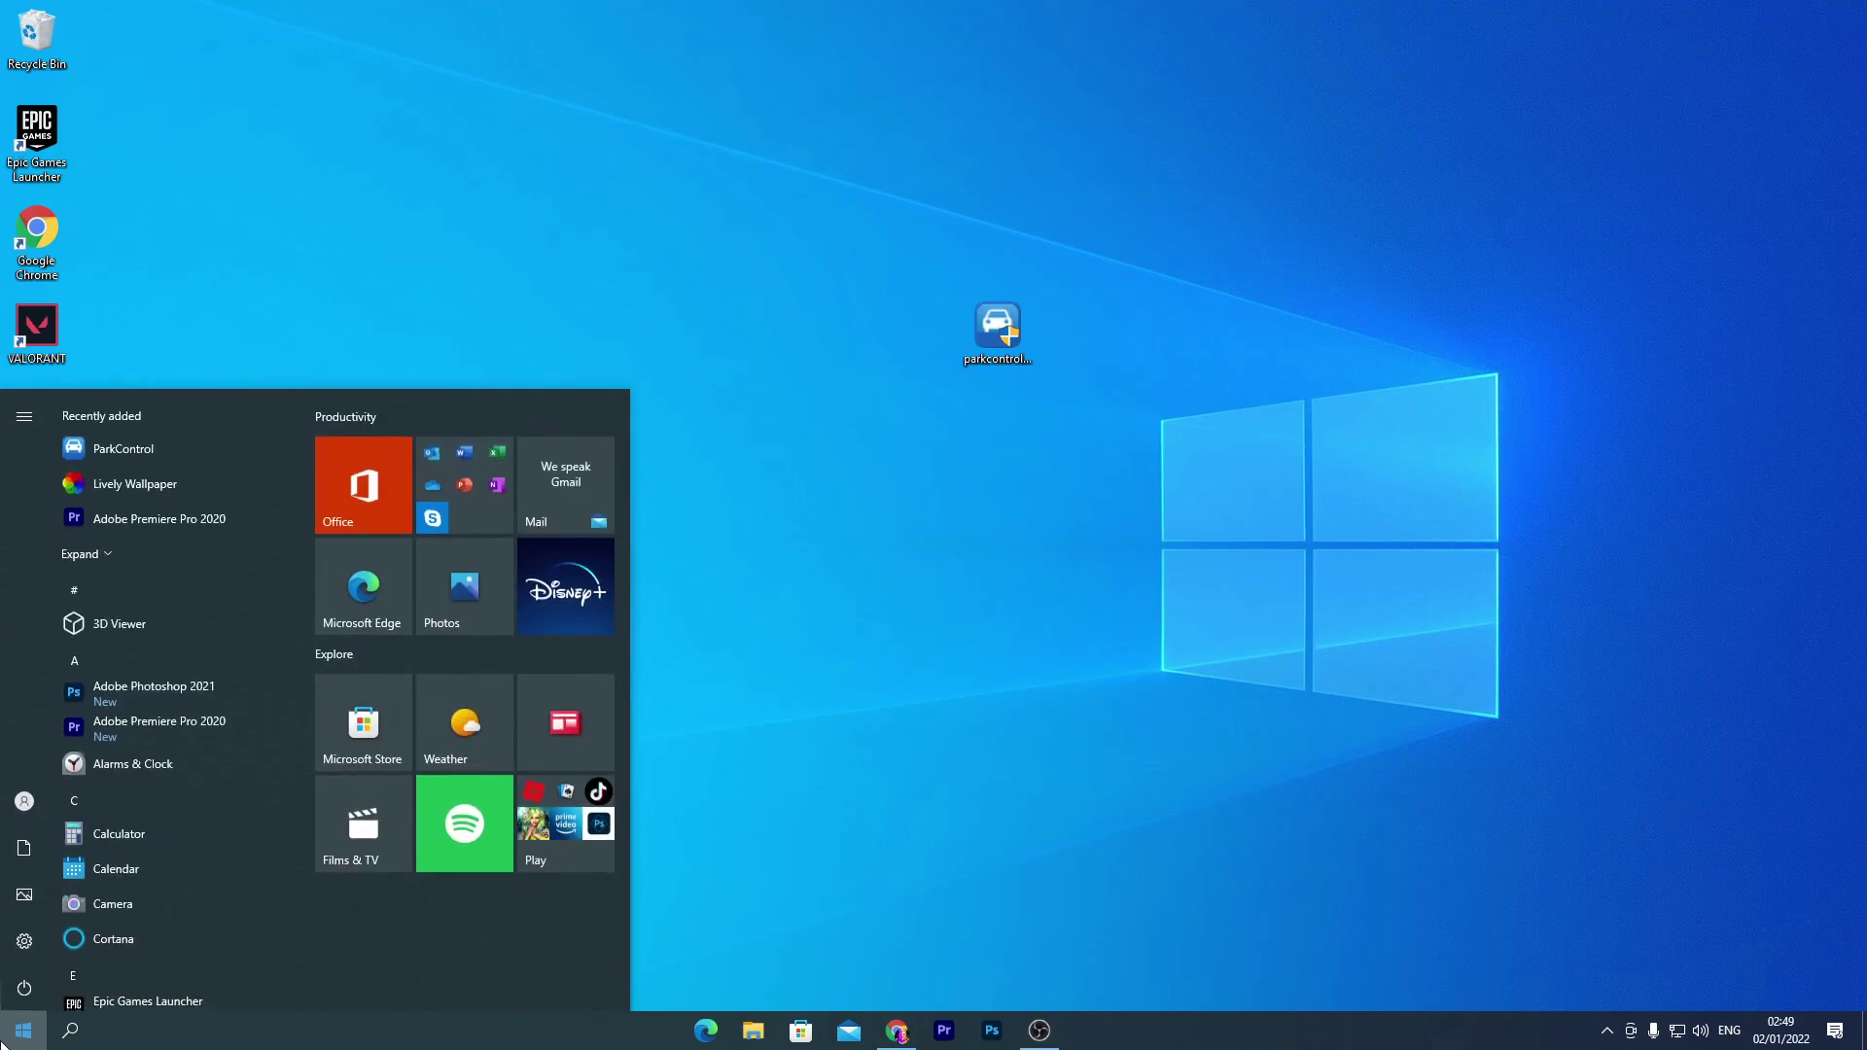
click(24, 941)
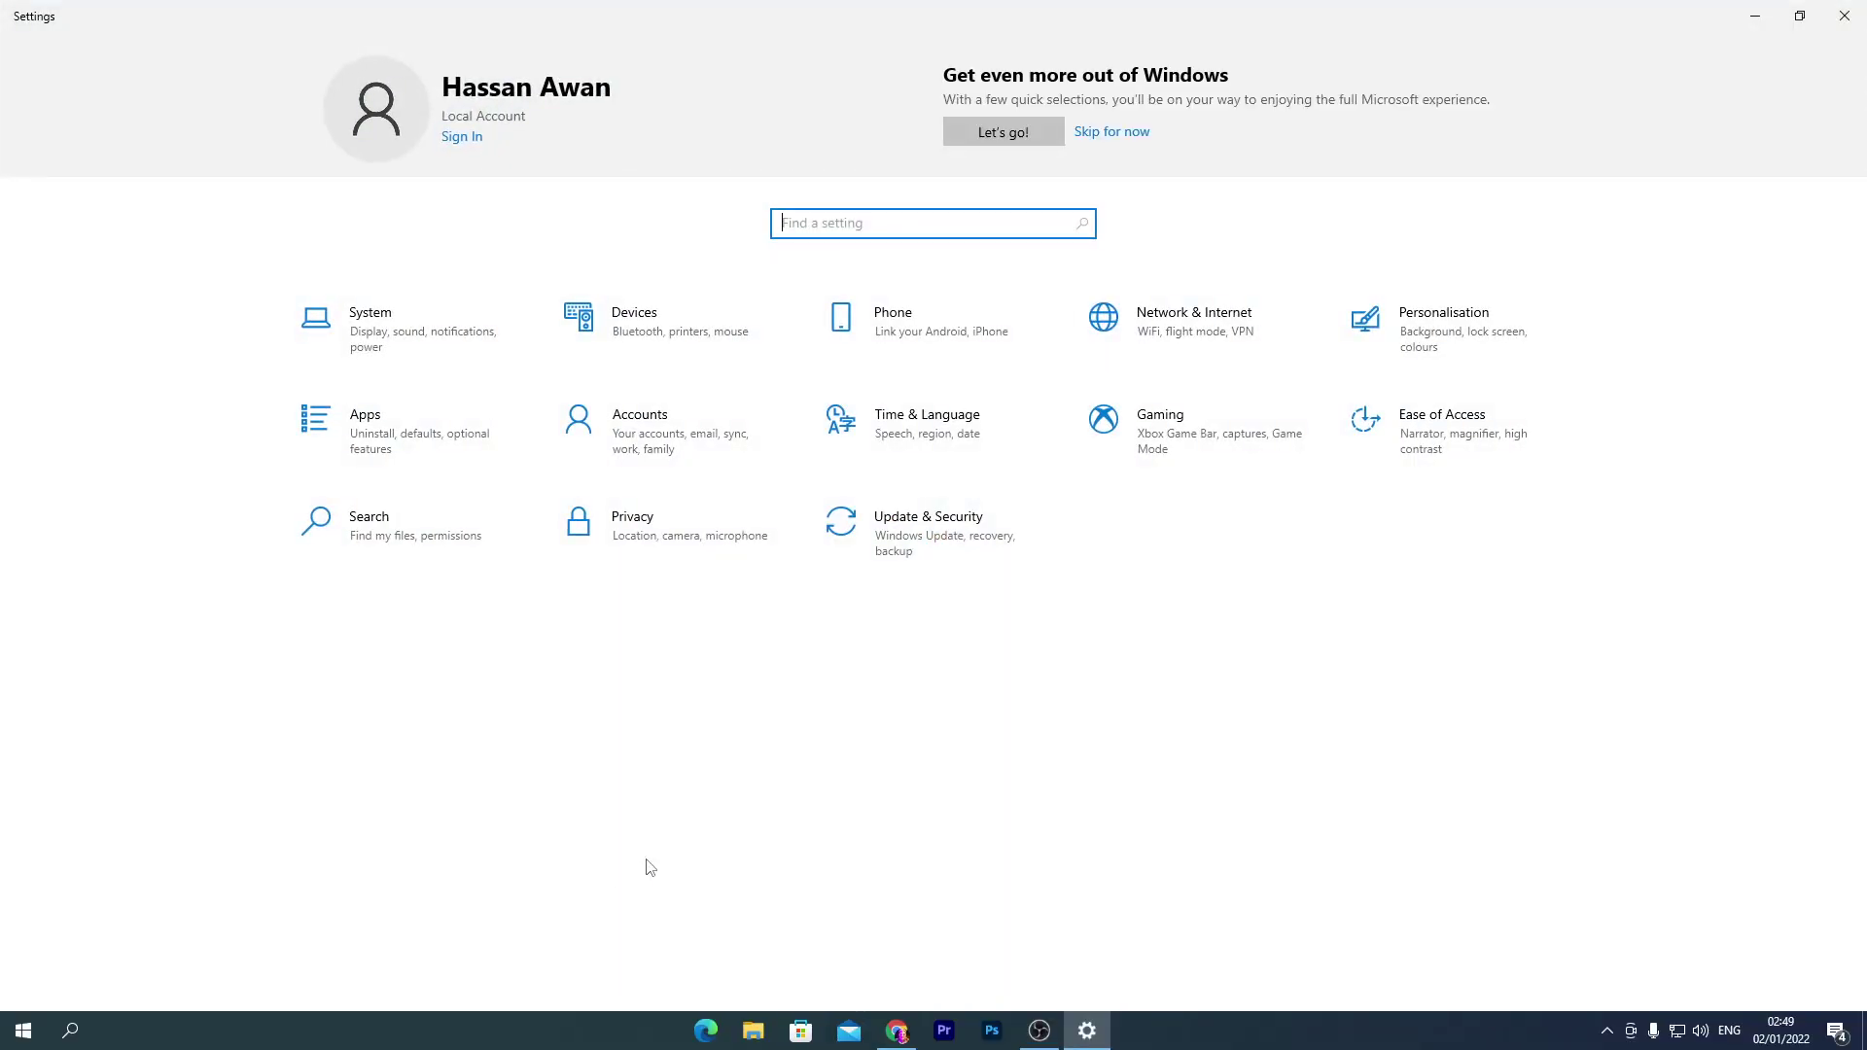
click(667, 523)
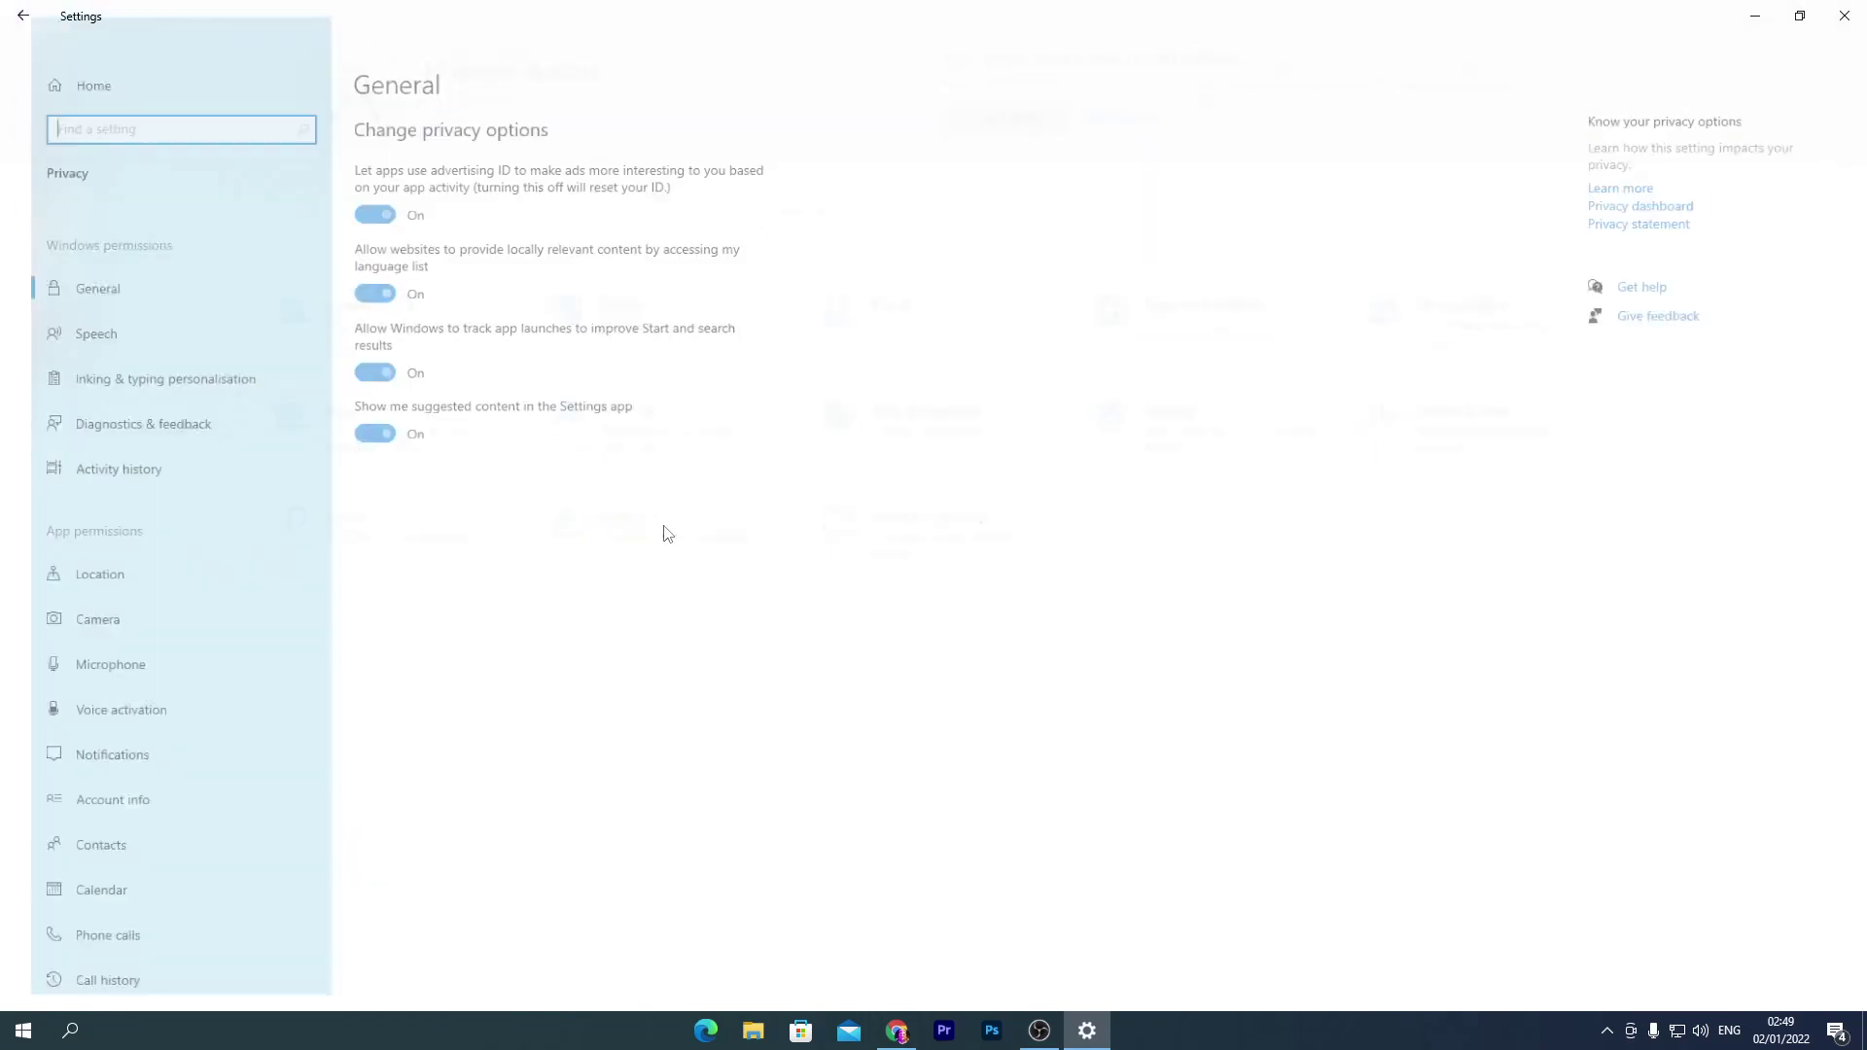
click(356, 205)
click(356, 286)
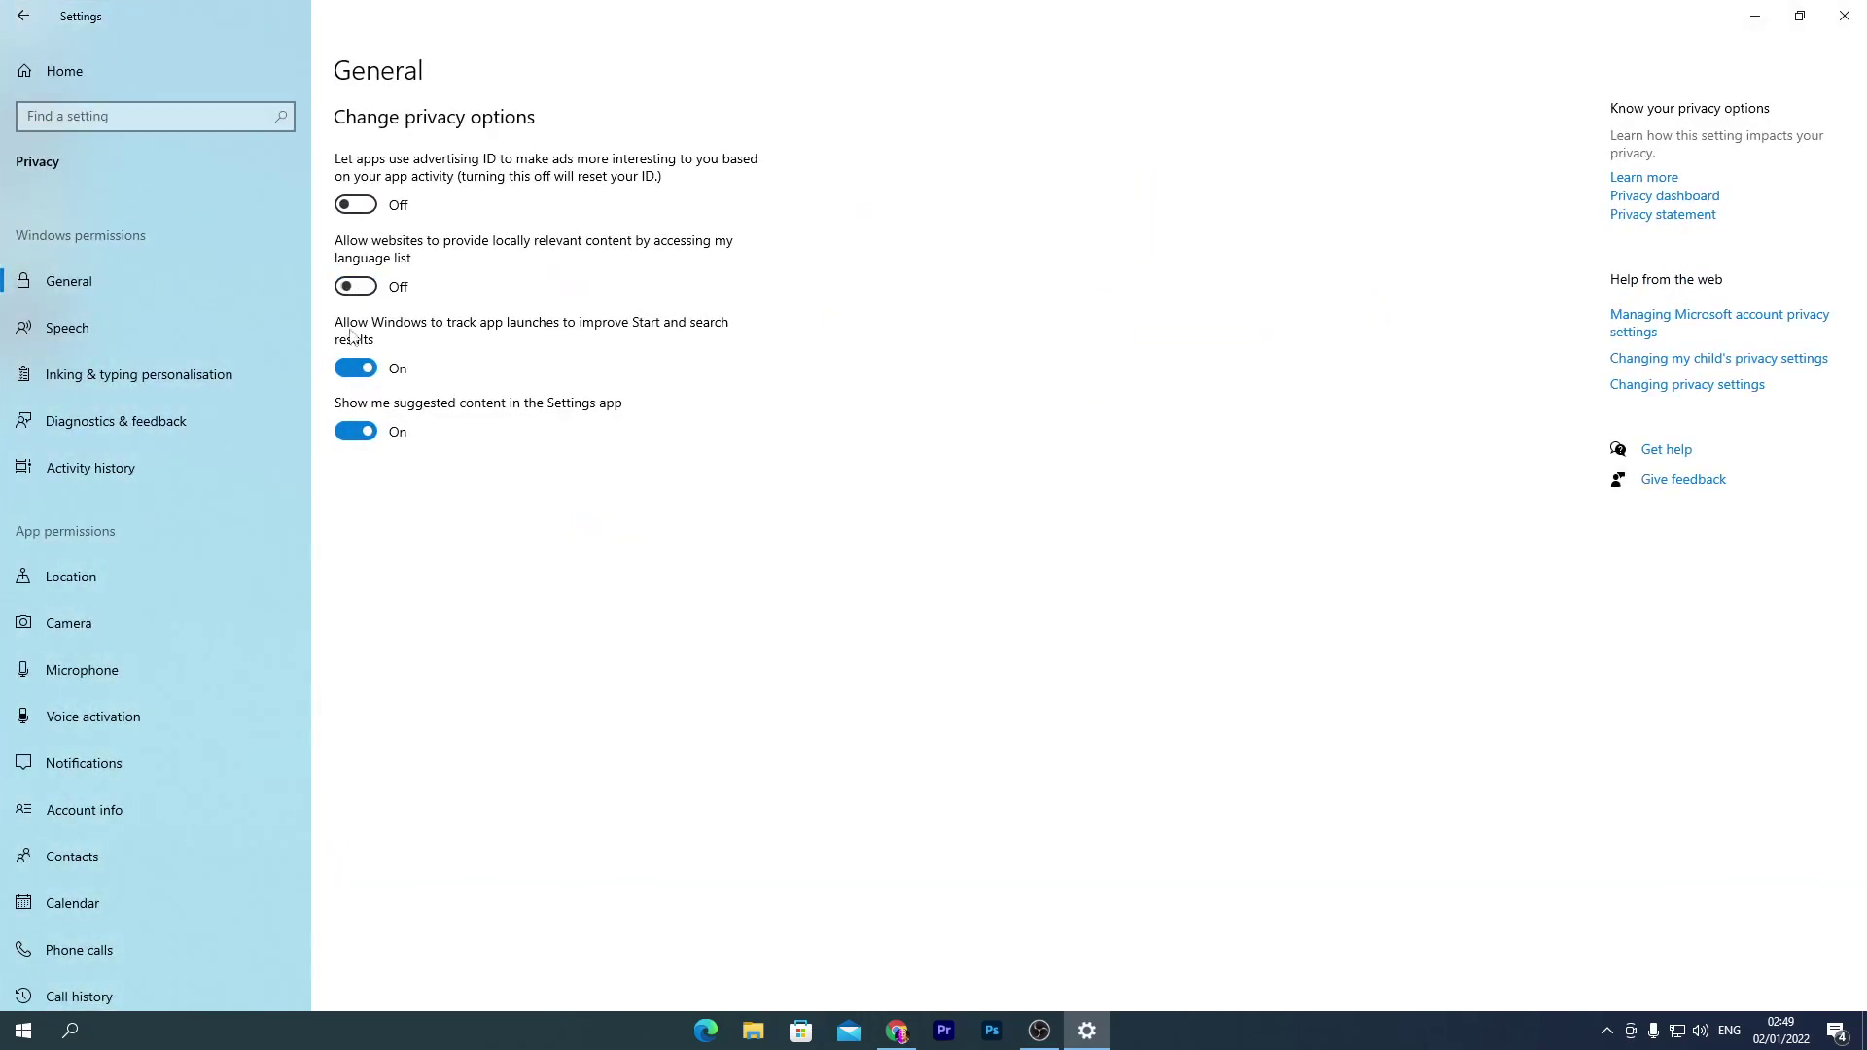
click(356, 367)
click(356, 431)
scroll(151, 671, down, 3)
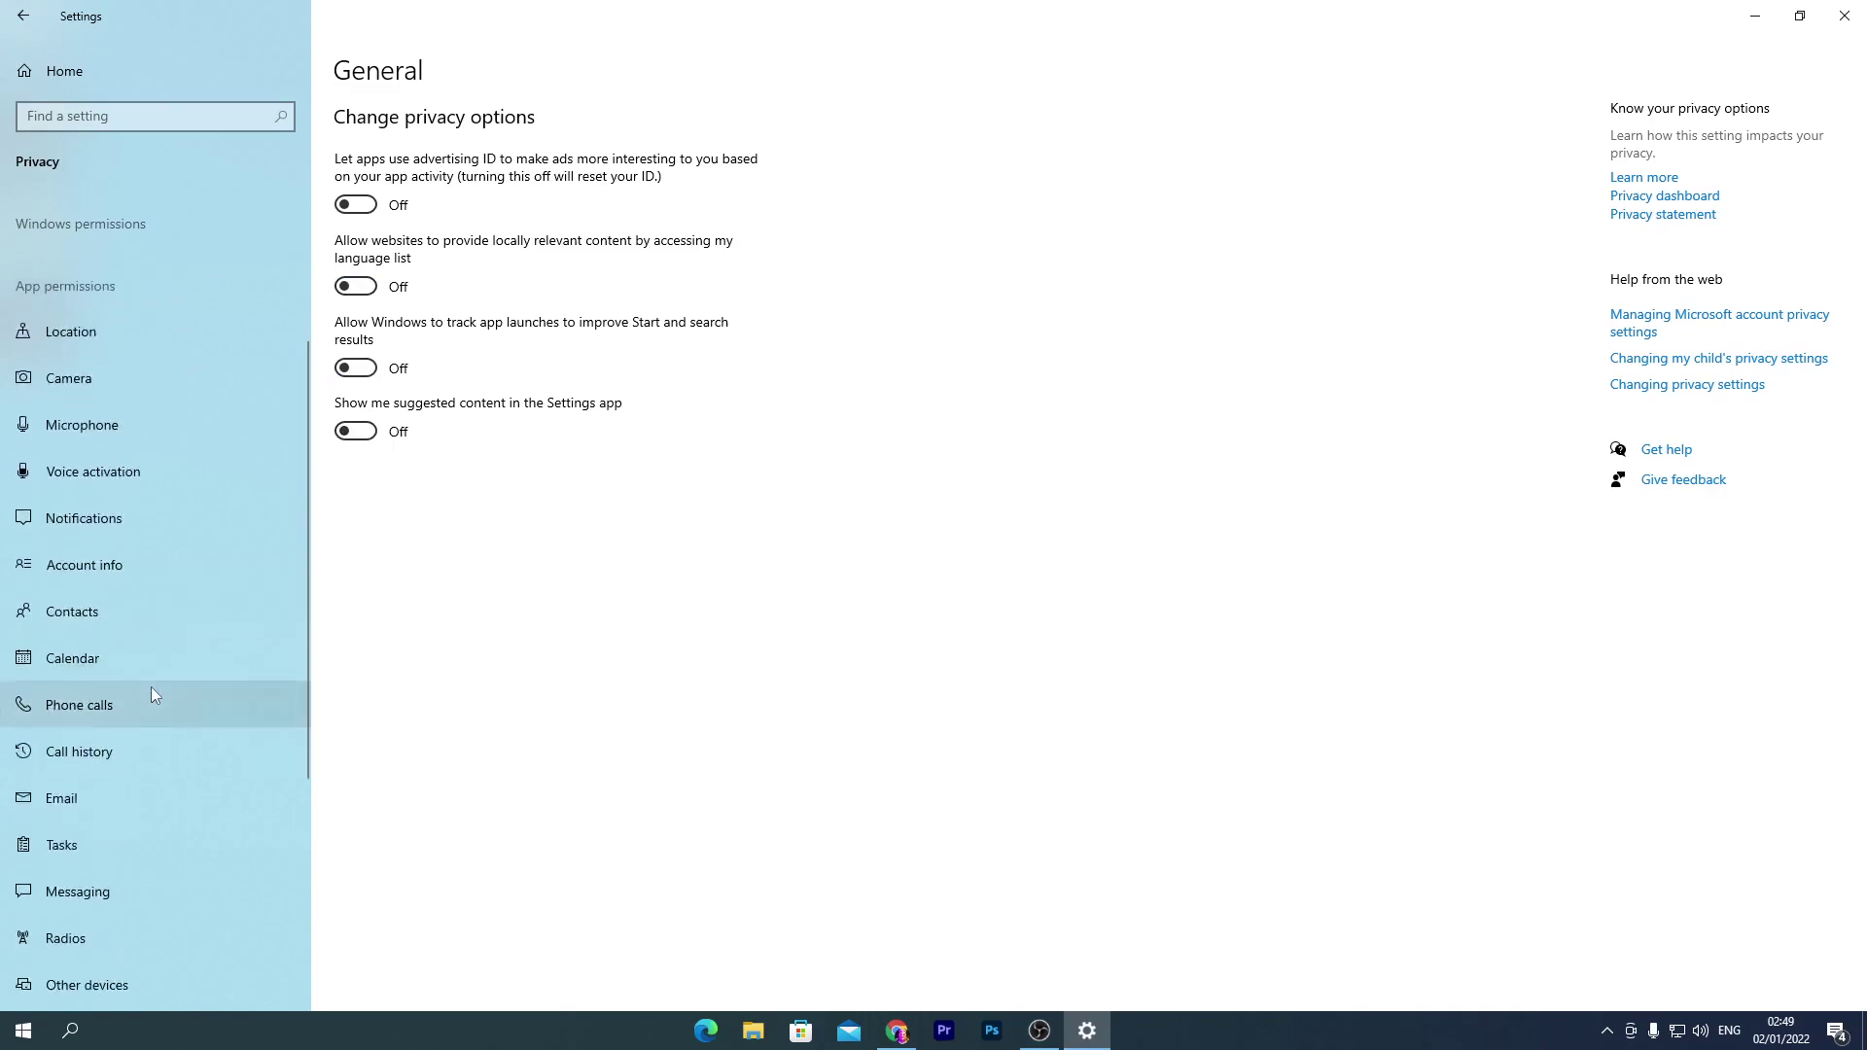
scroll(150, 724, down, 2)
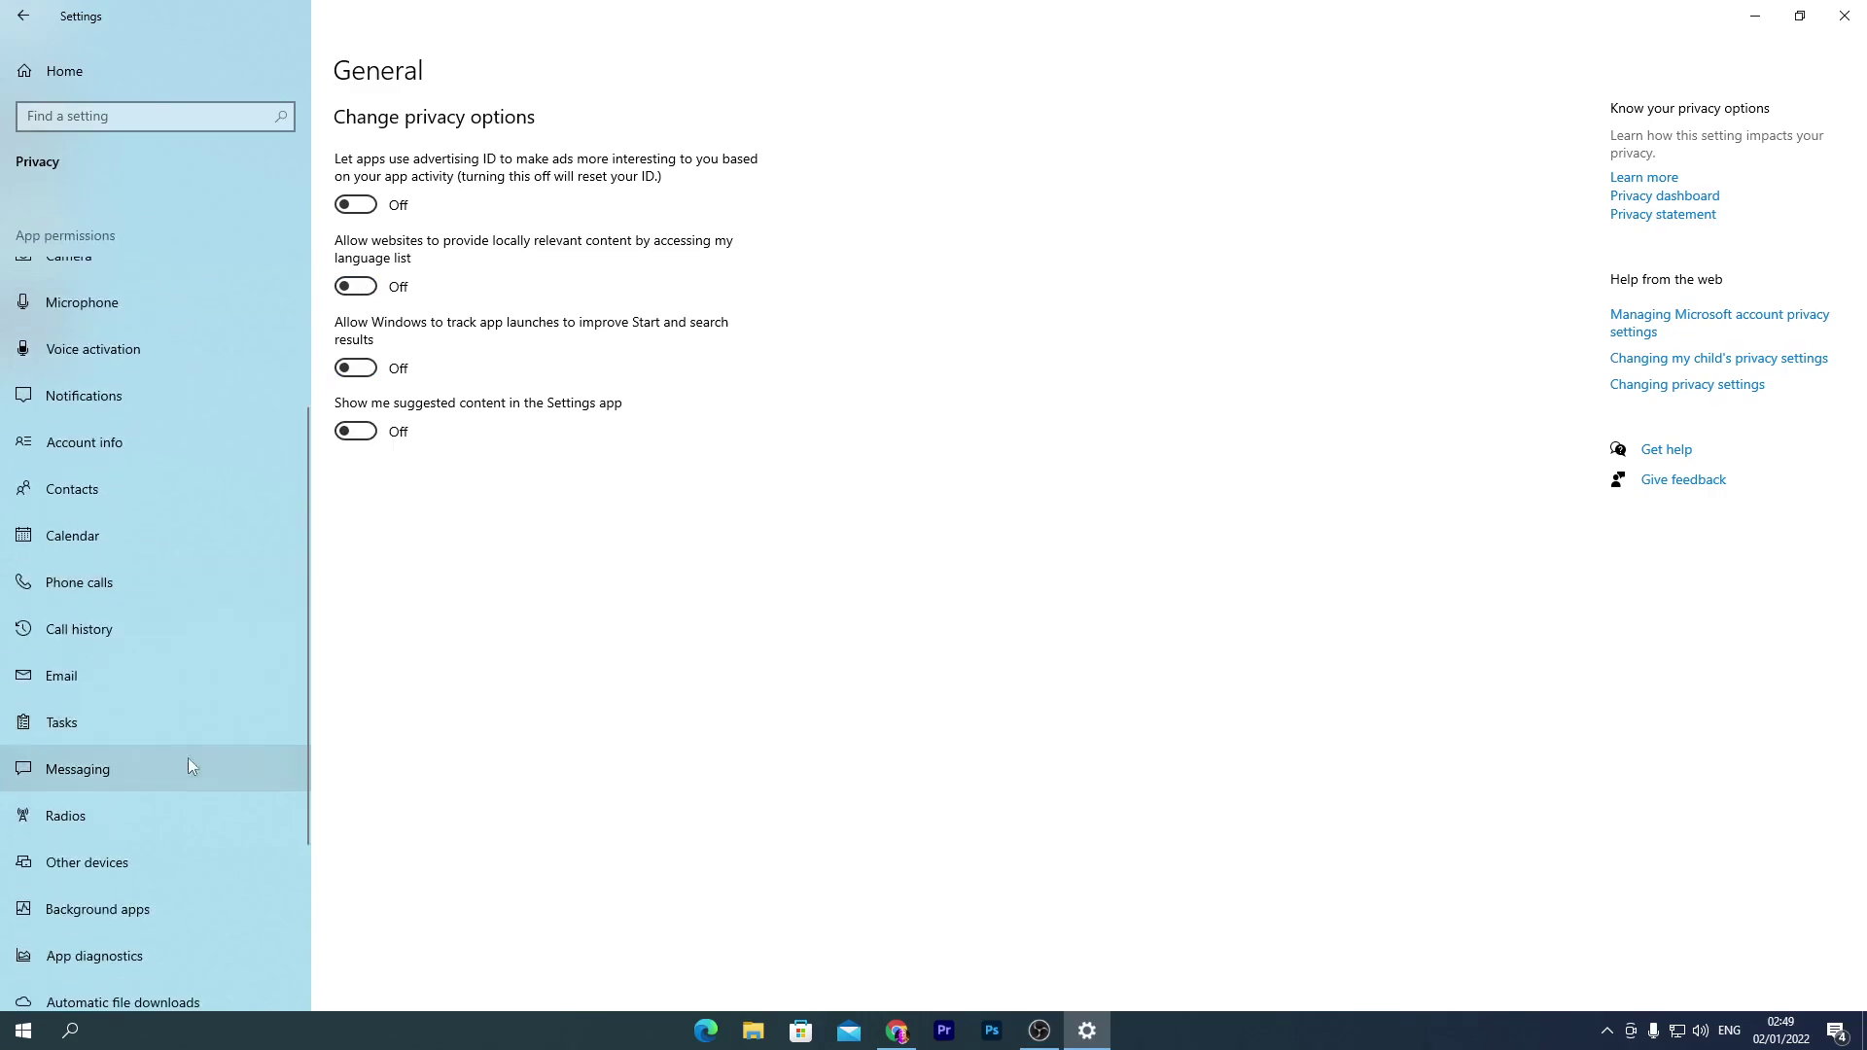
- Turn off 'Let apps run in the background' and go back to Settings home
click(104, 915)
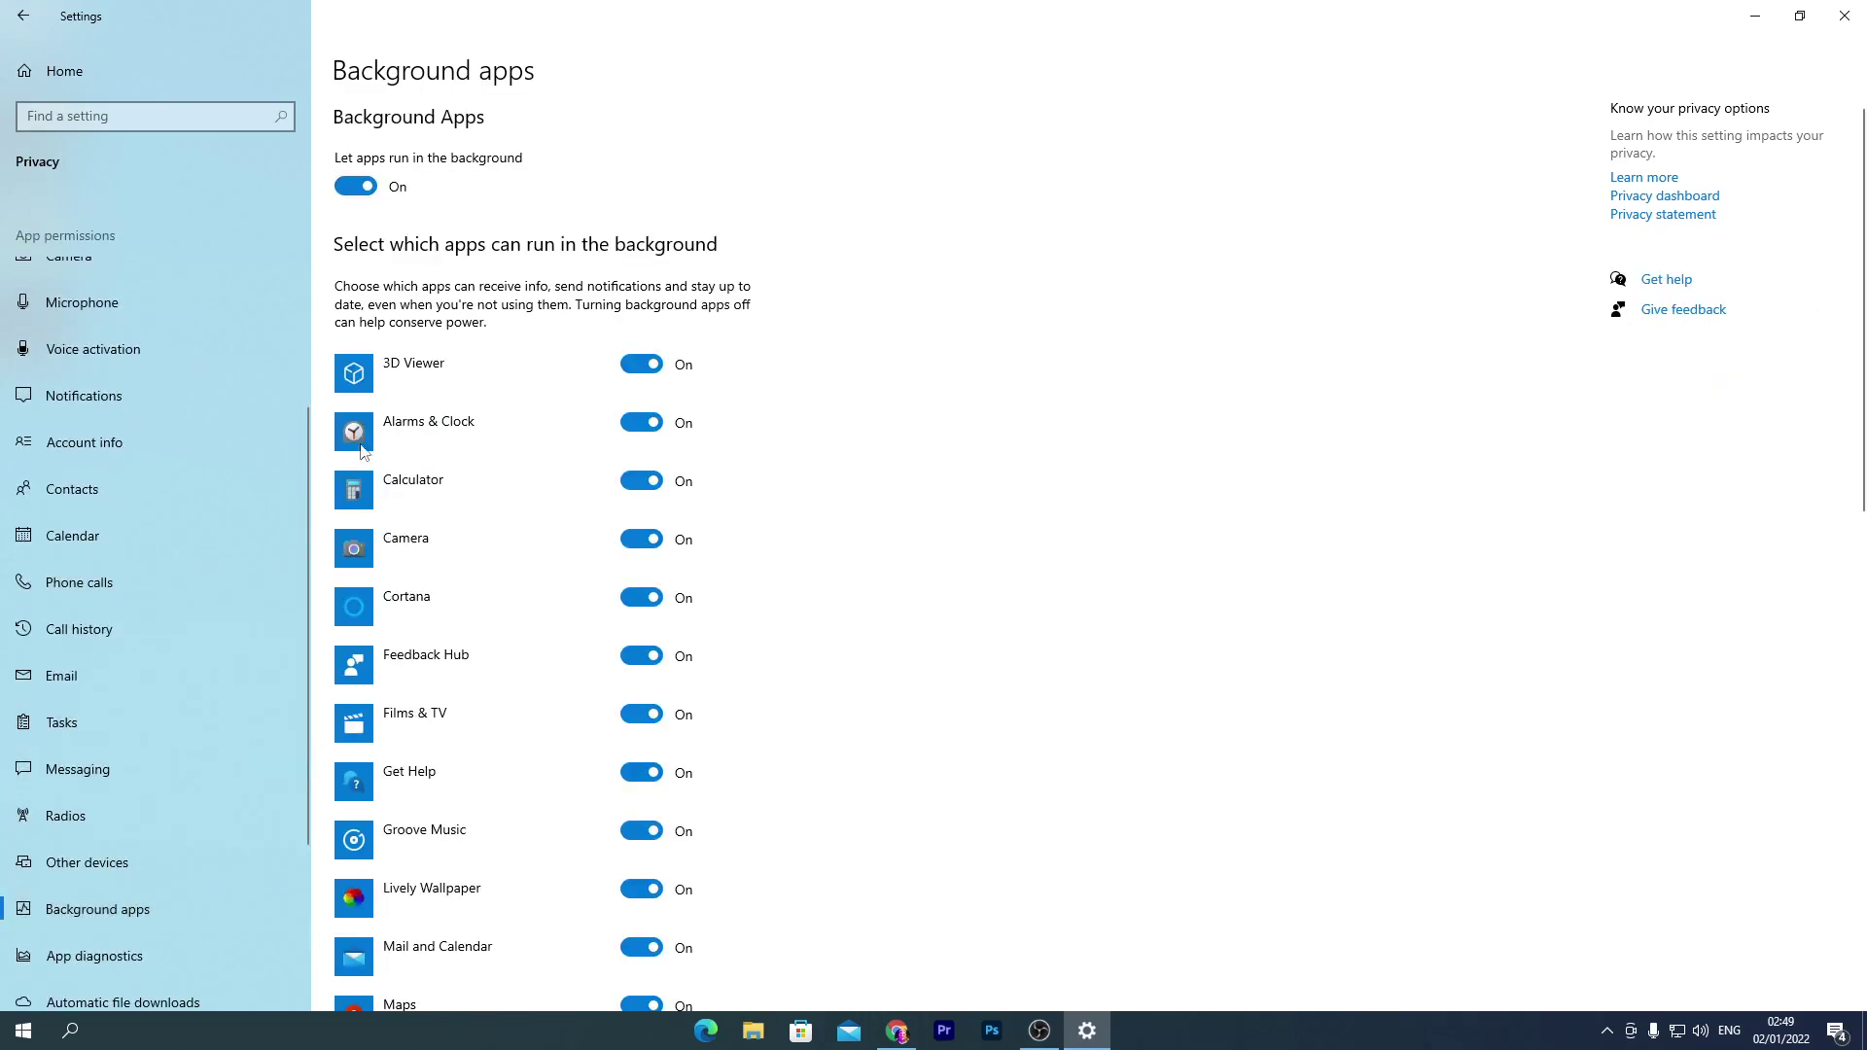
click(355, 186)
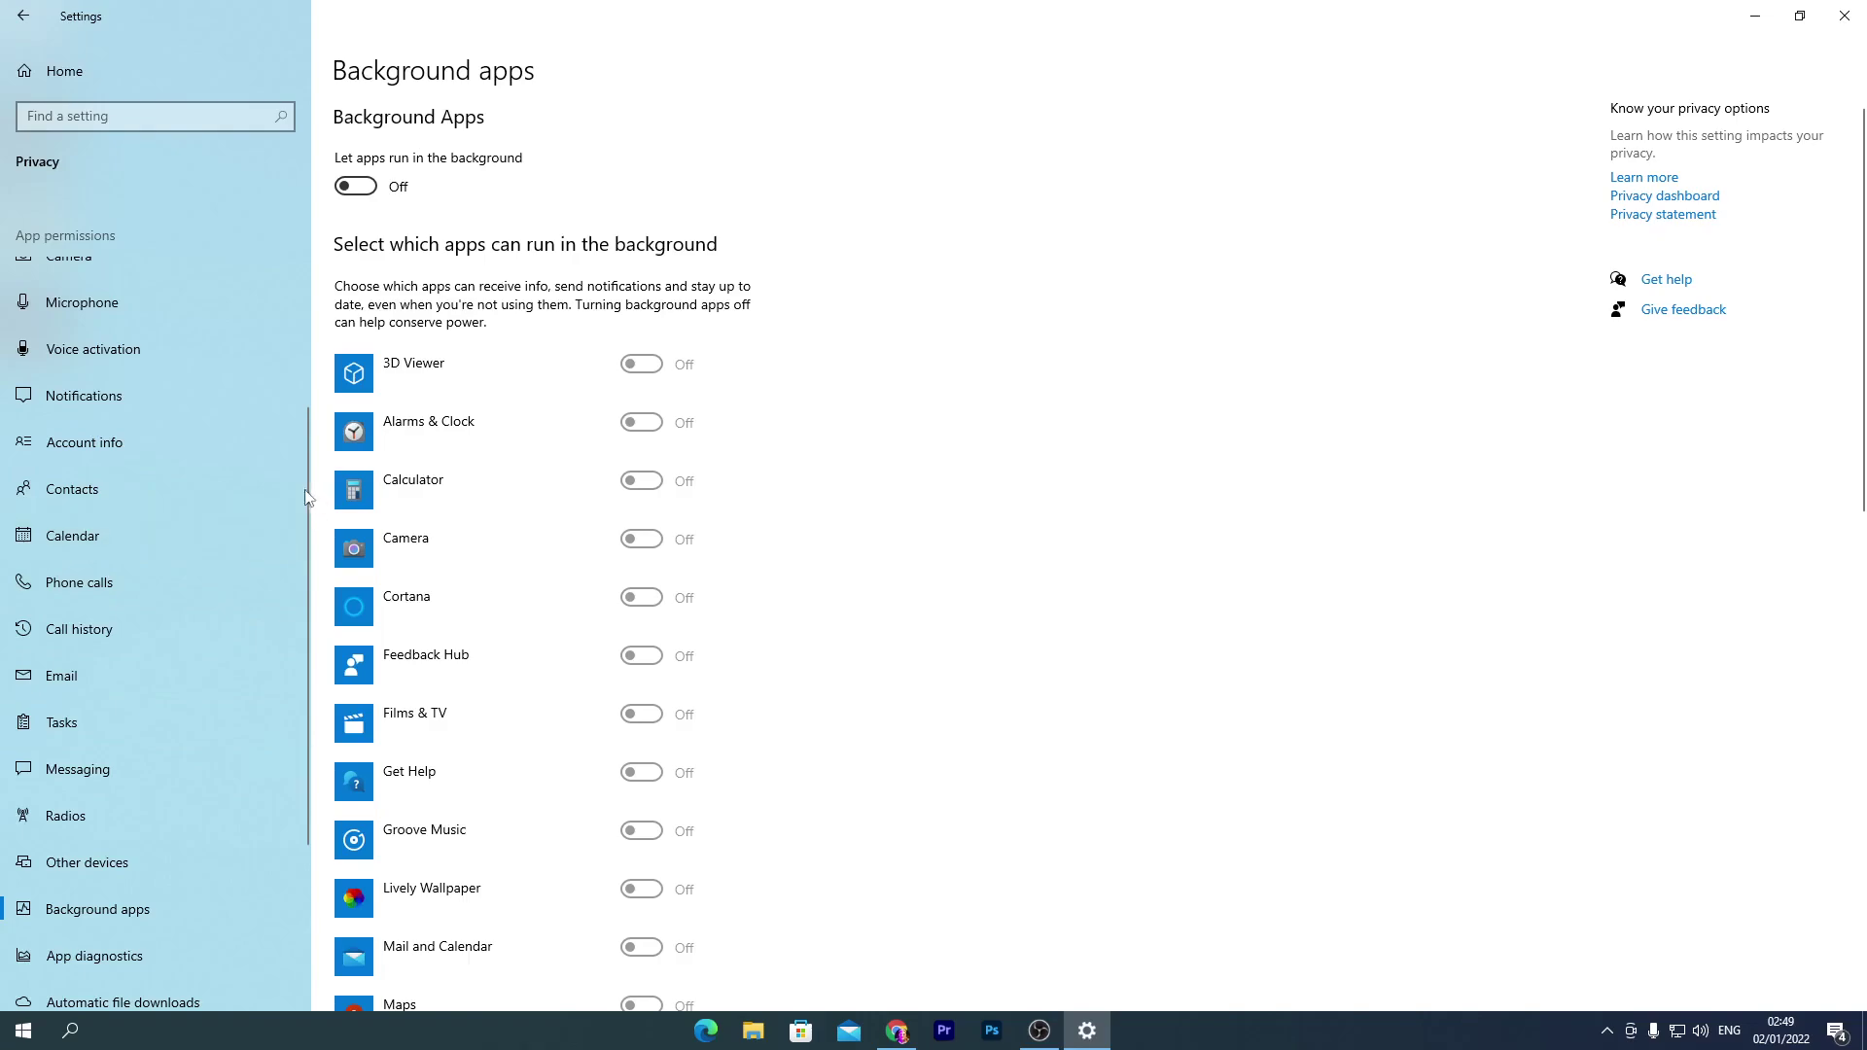
click(41, 75)
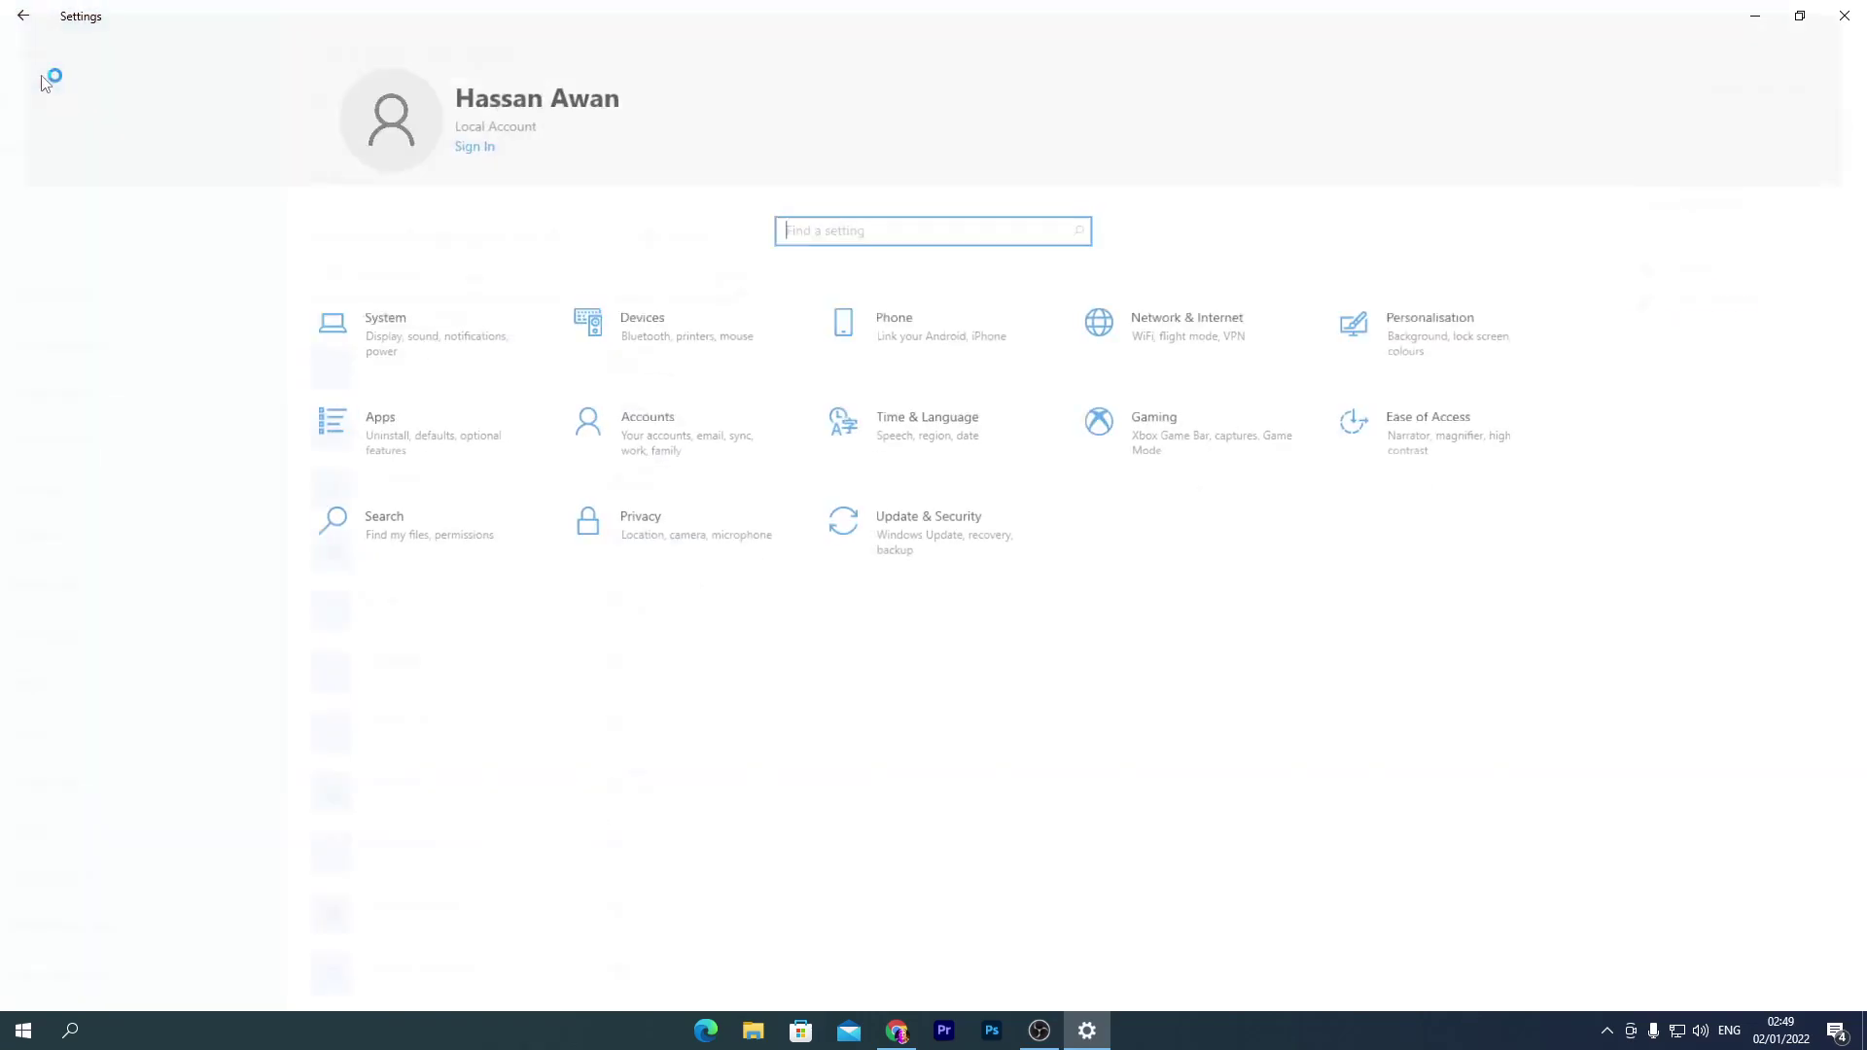
- Check for Windows updates and switch off Delivery Optimisation downloads from other PCs
click(931, 550)
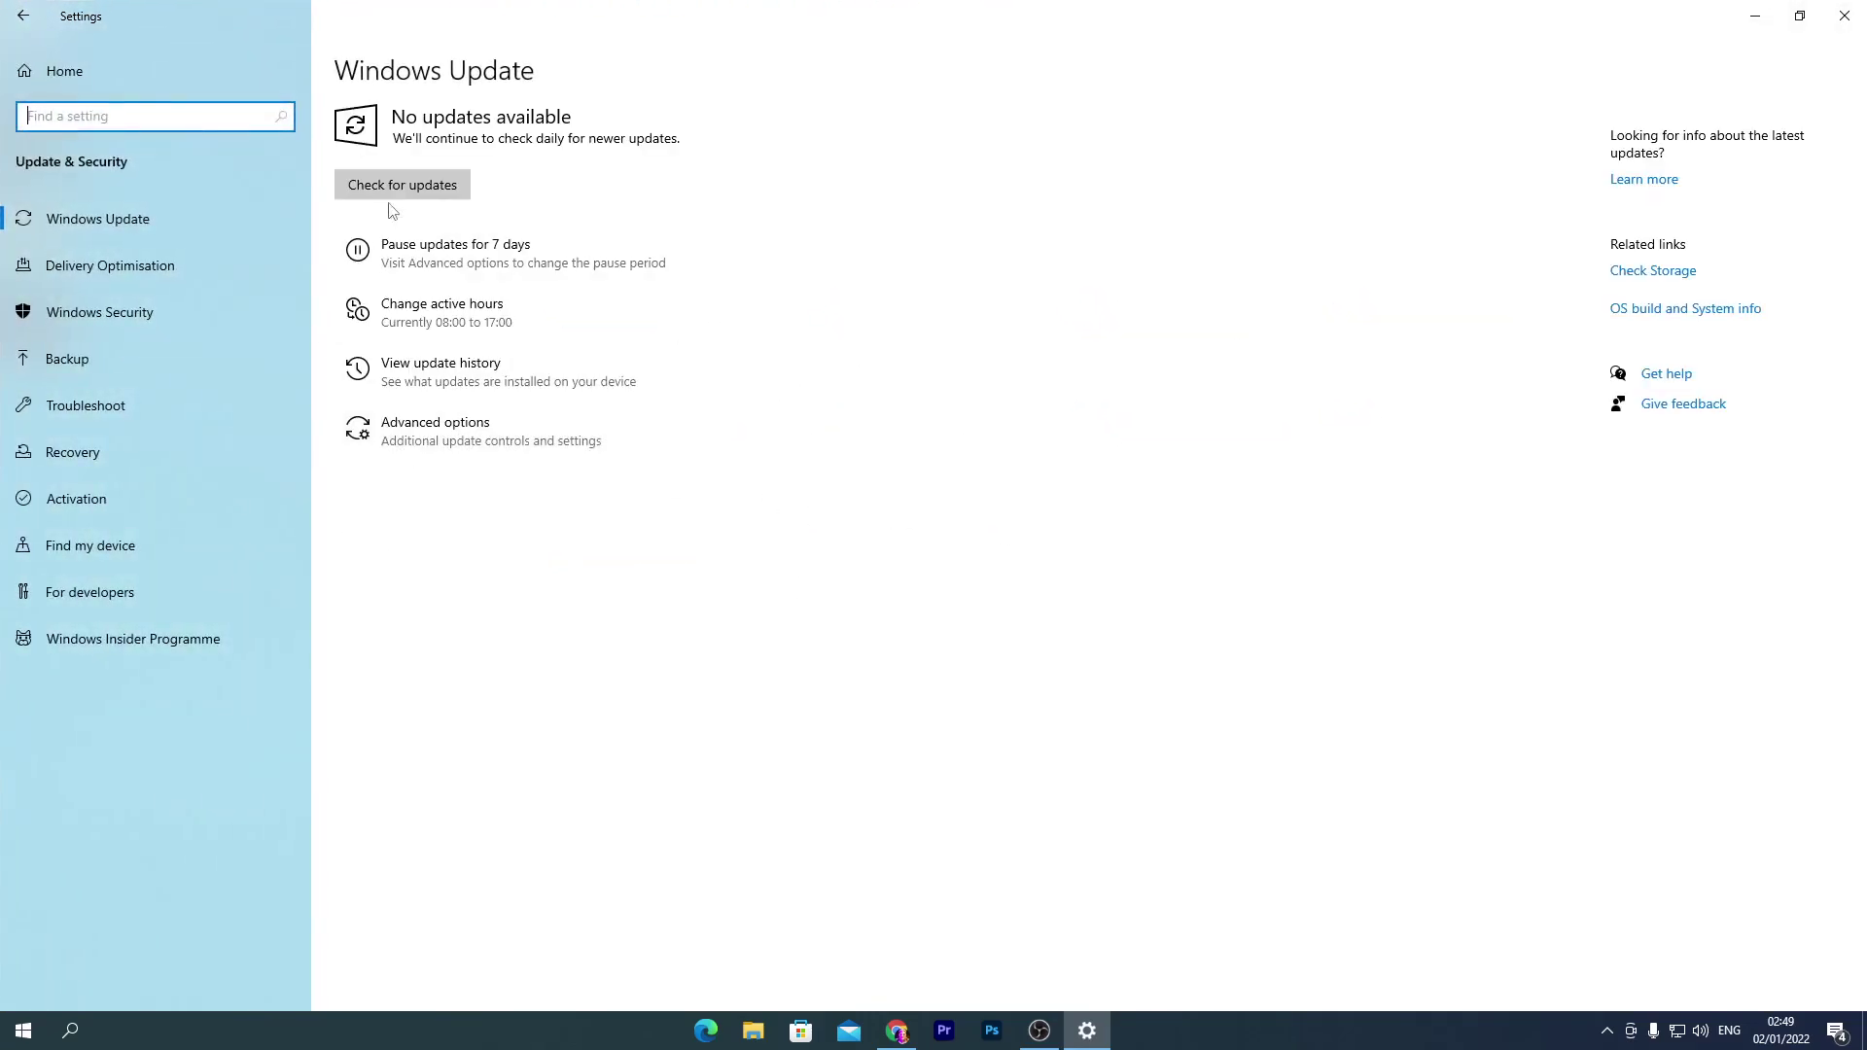
click(389, 189)
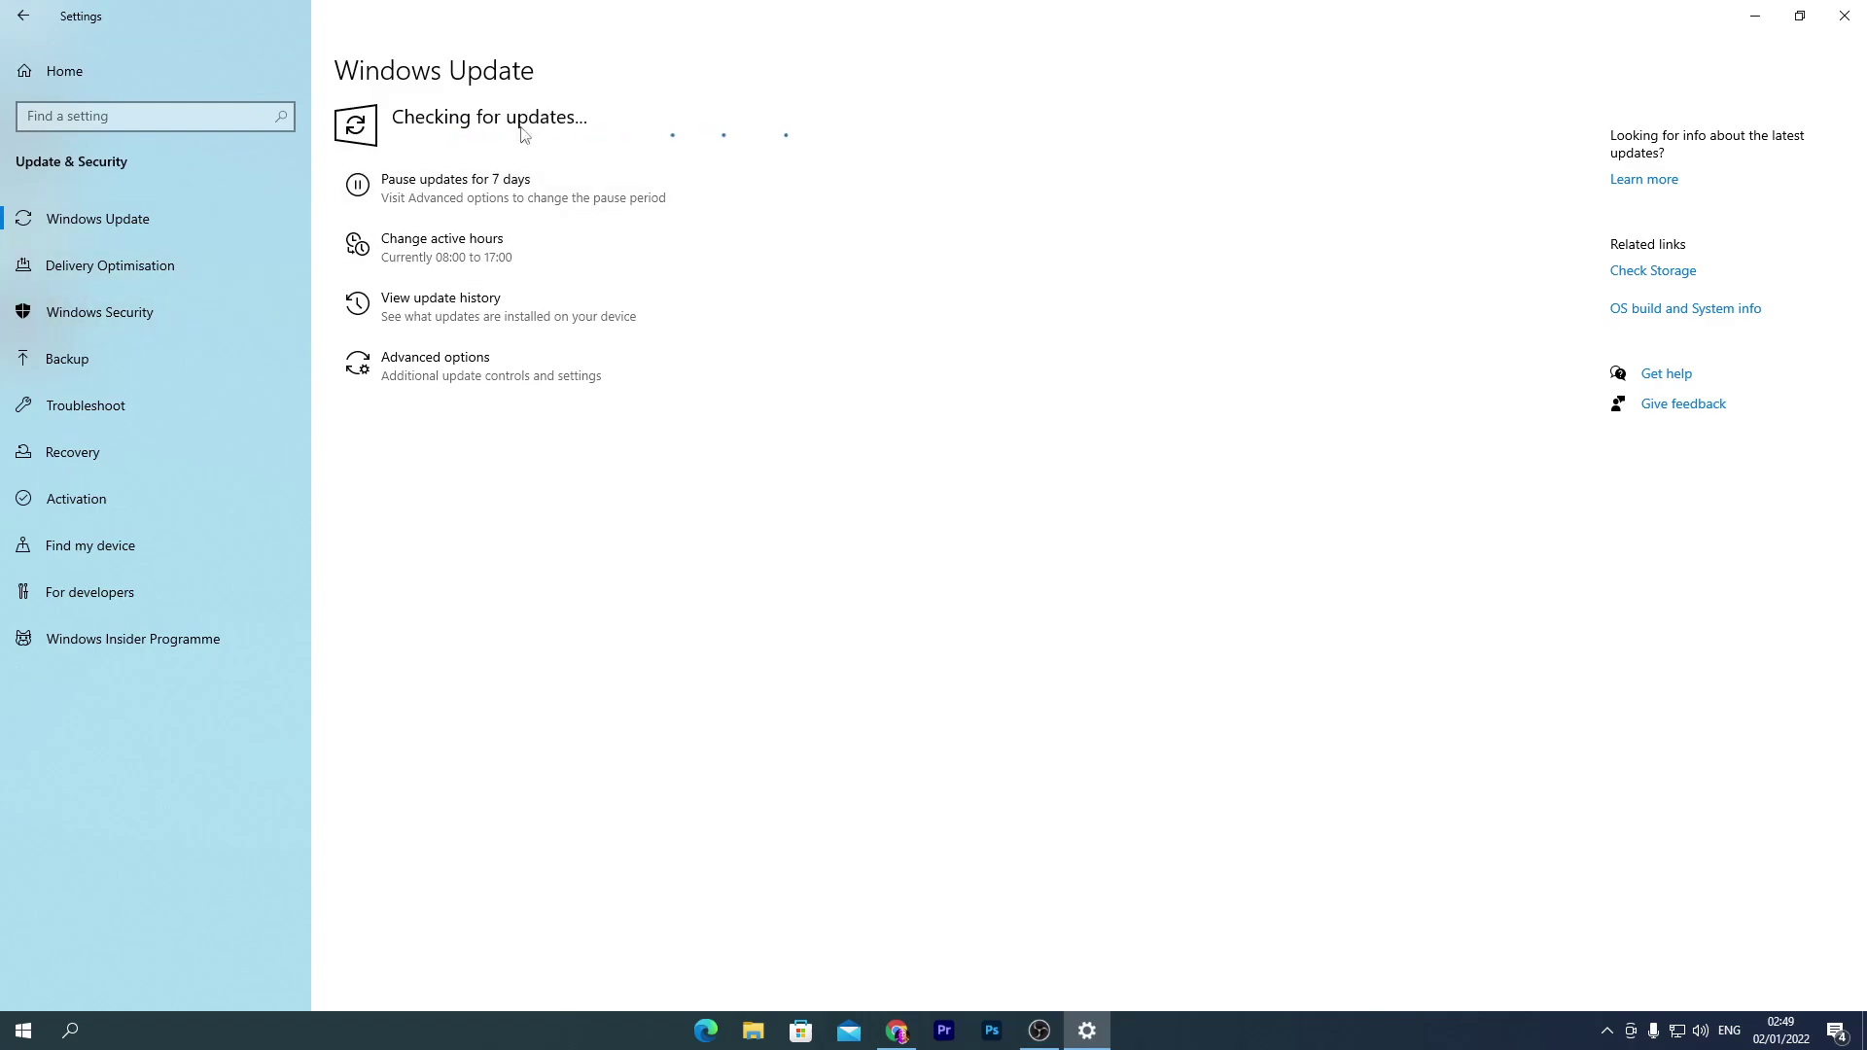
click(84, 277)
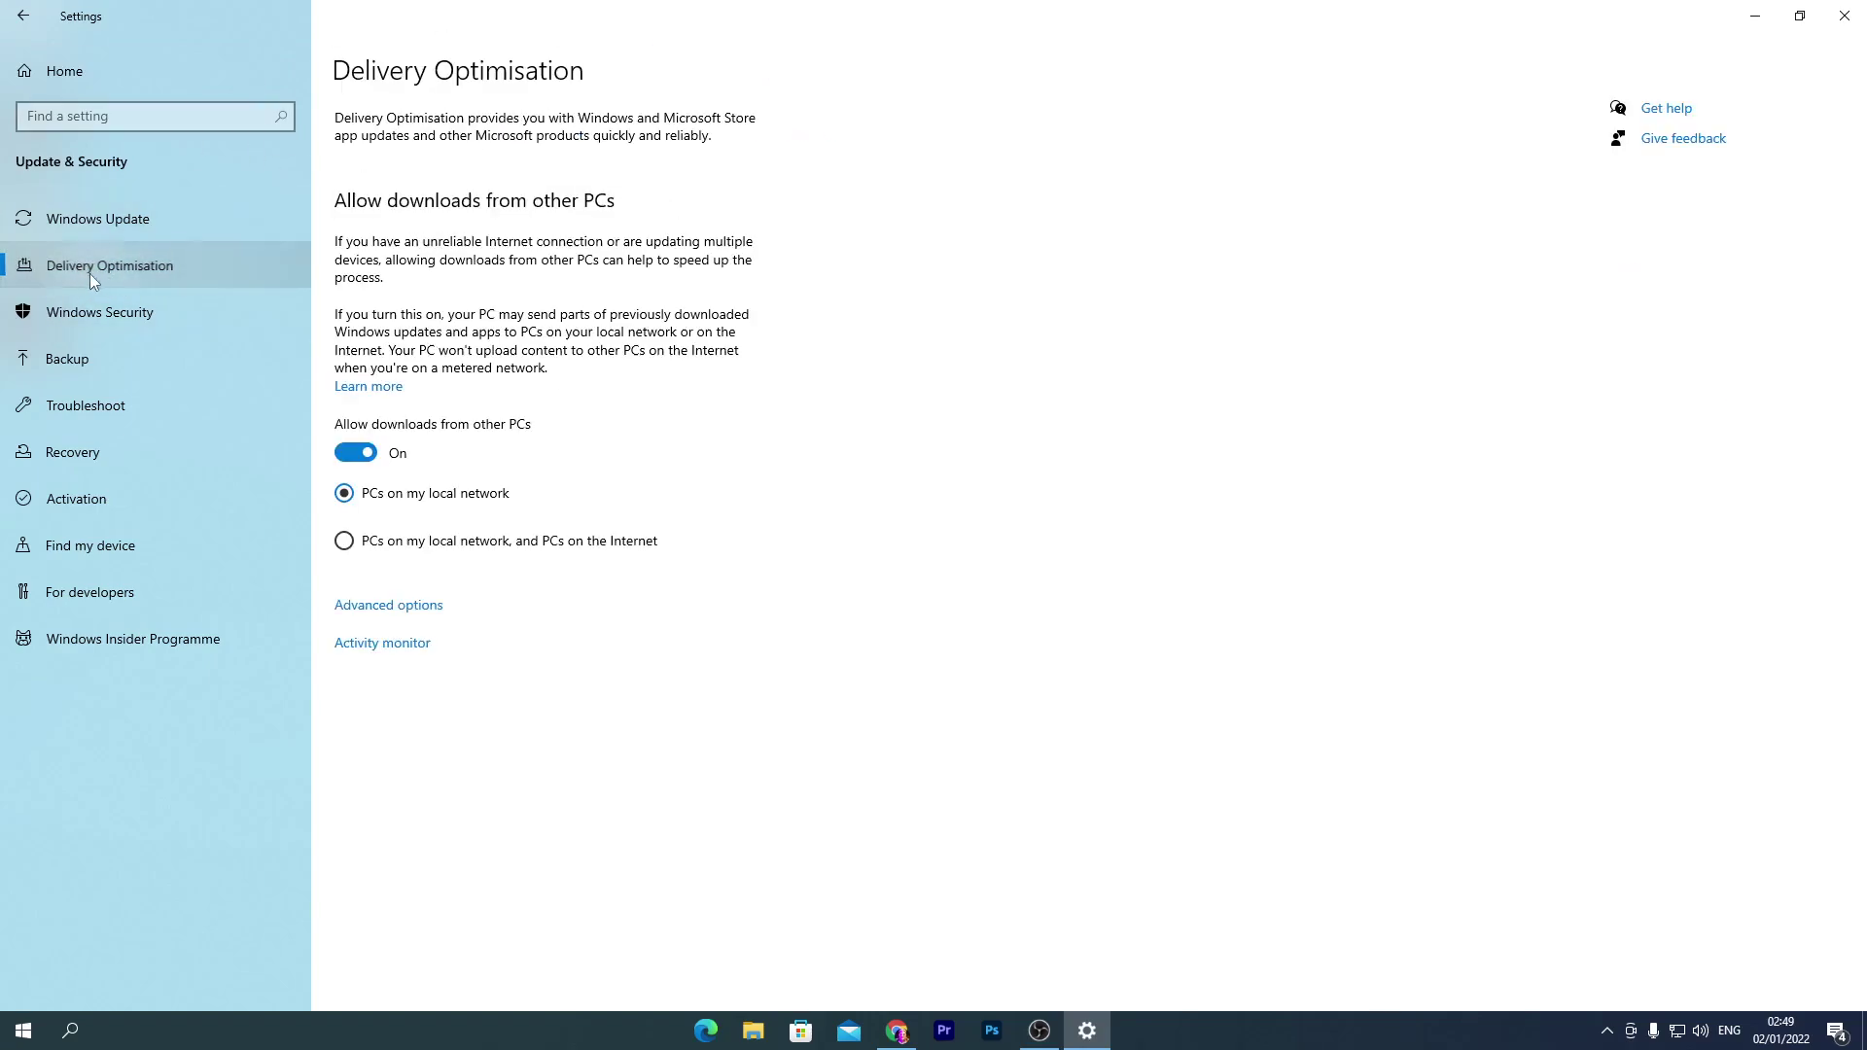
click(354, 453)
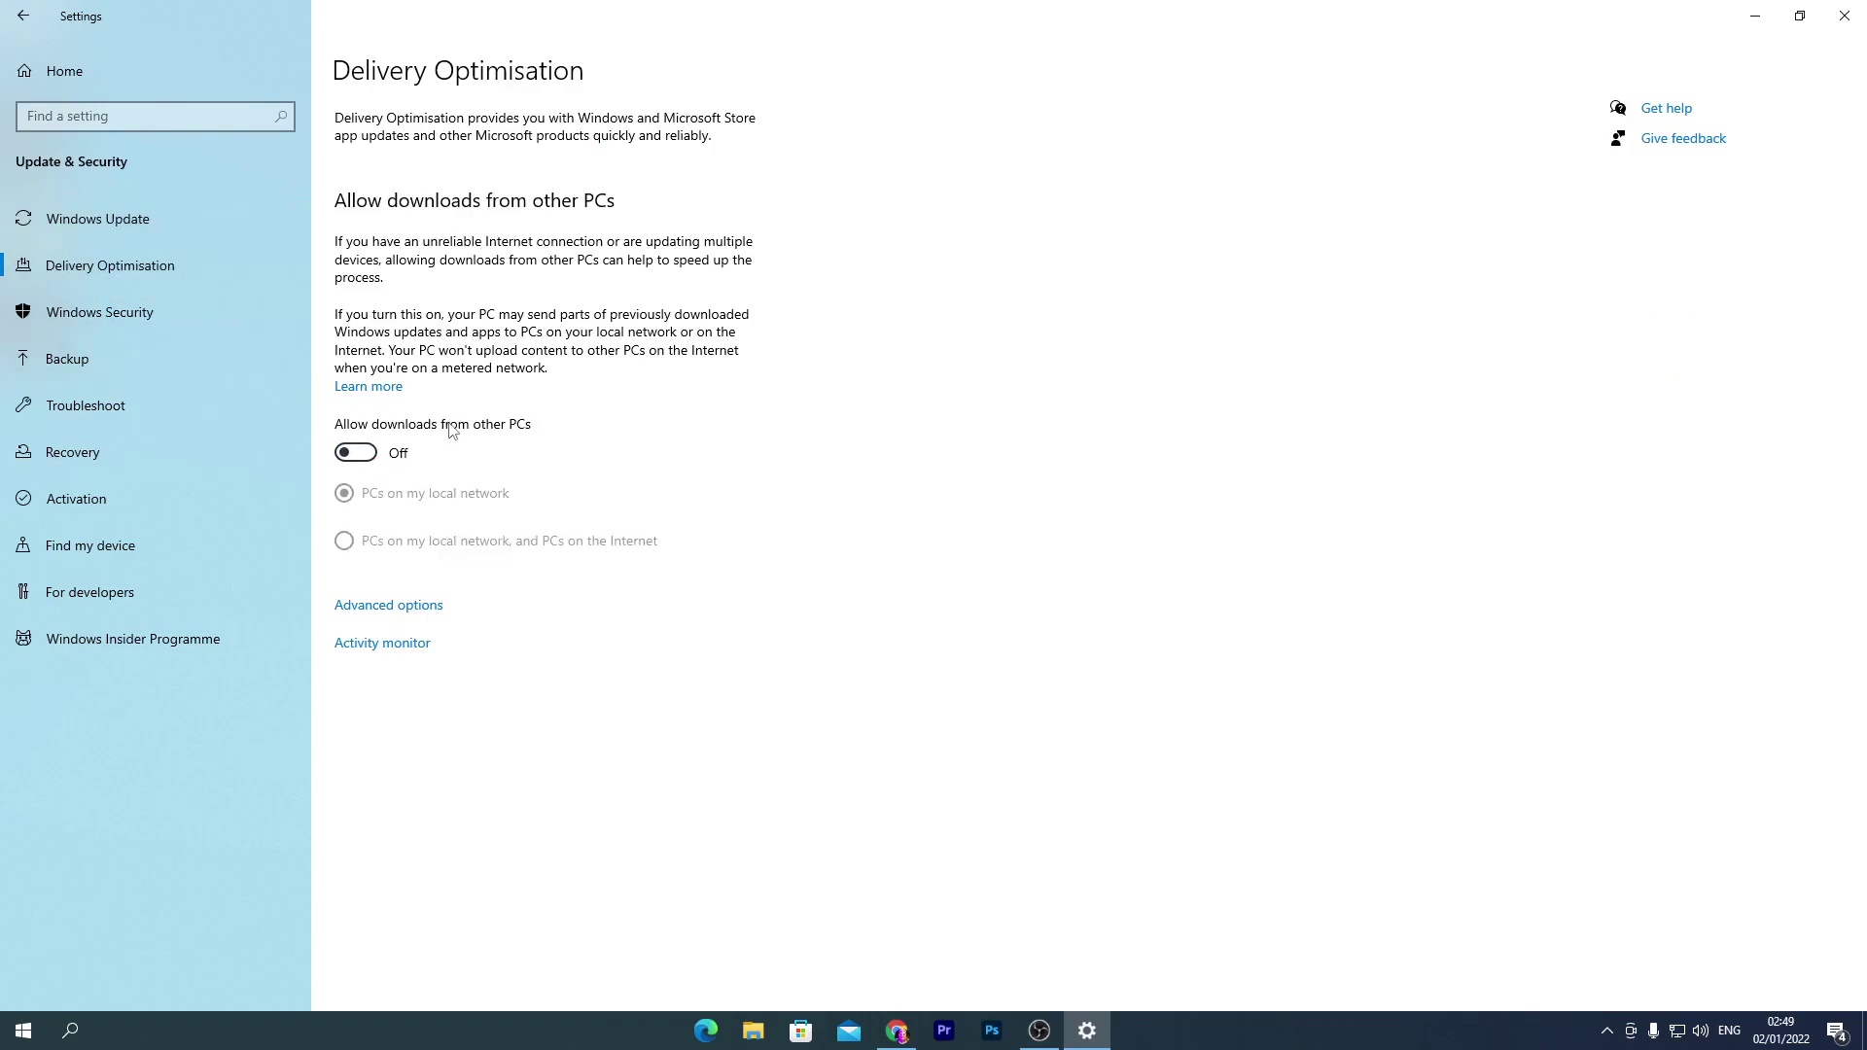
click(64, 74)
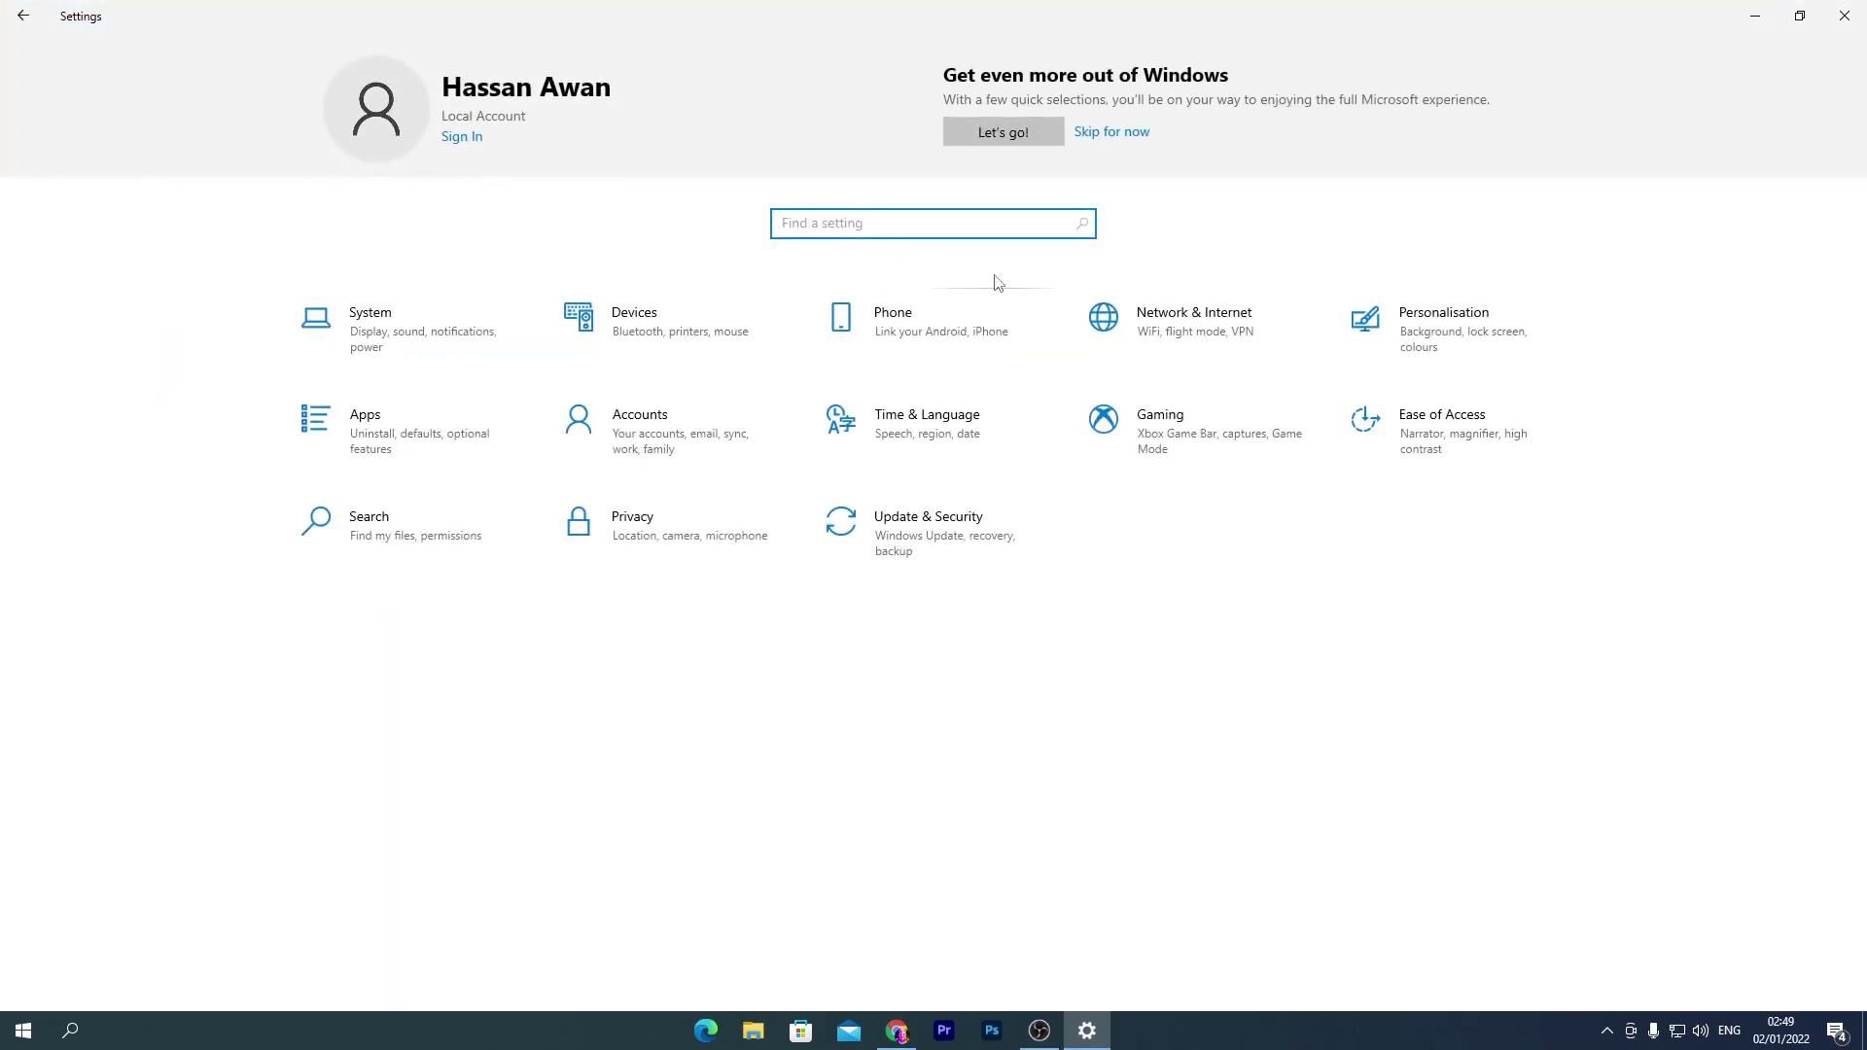
- Turn off Xbox Game Bar and game-capture audio recording, then review Game Mode and Xbox Networking
click(1208, 438)
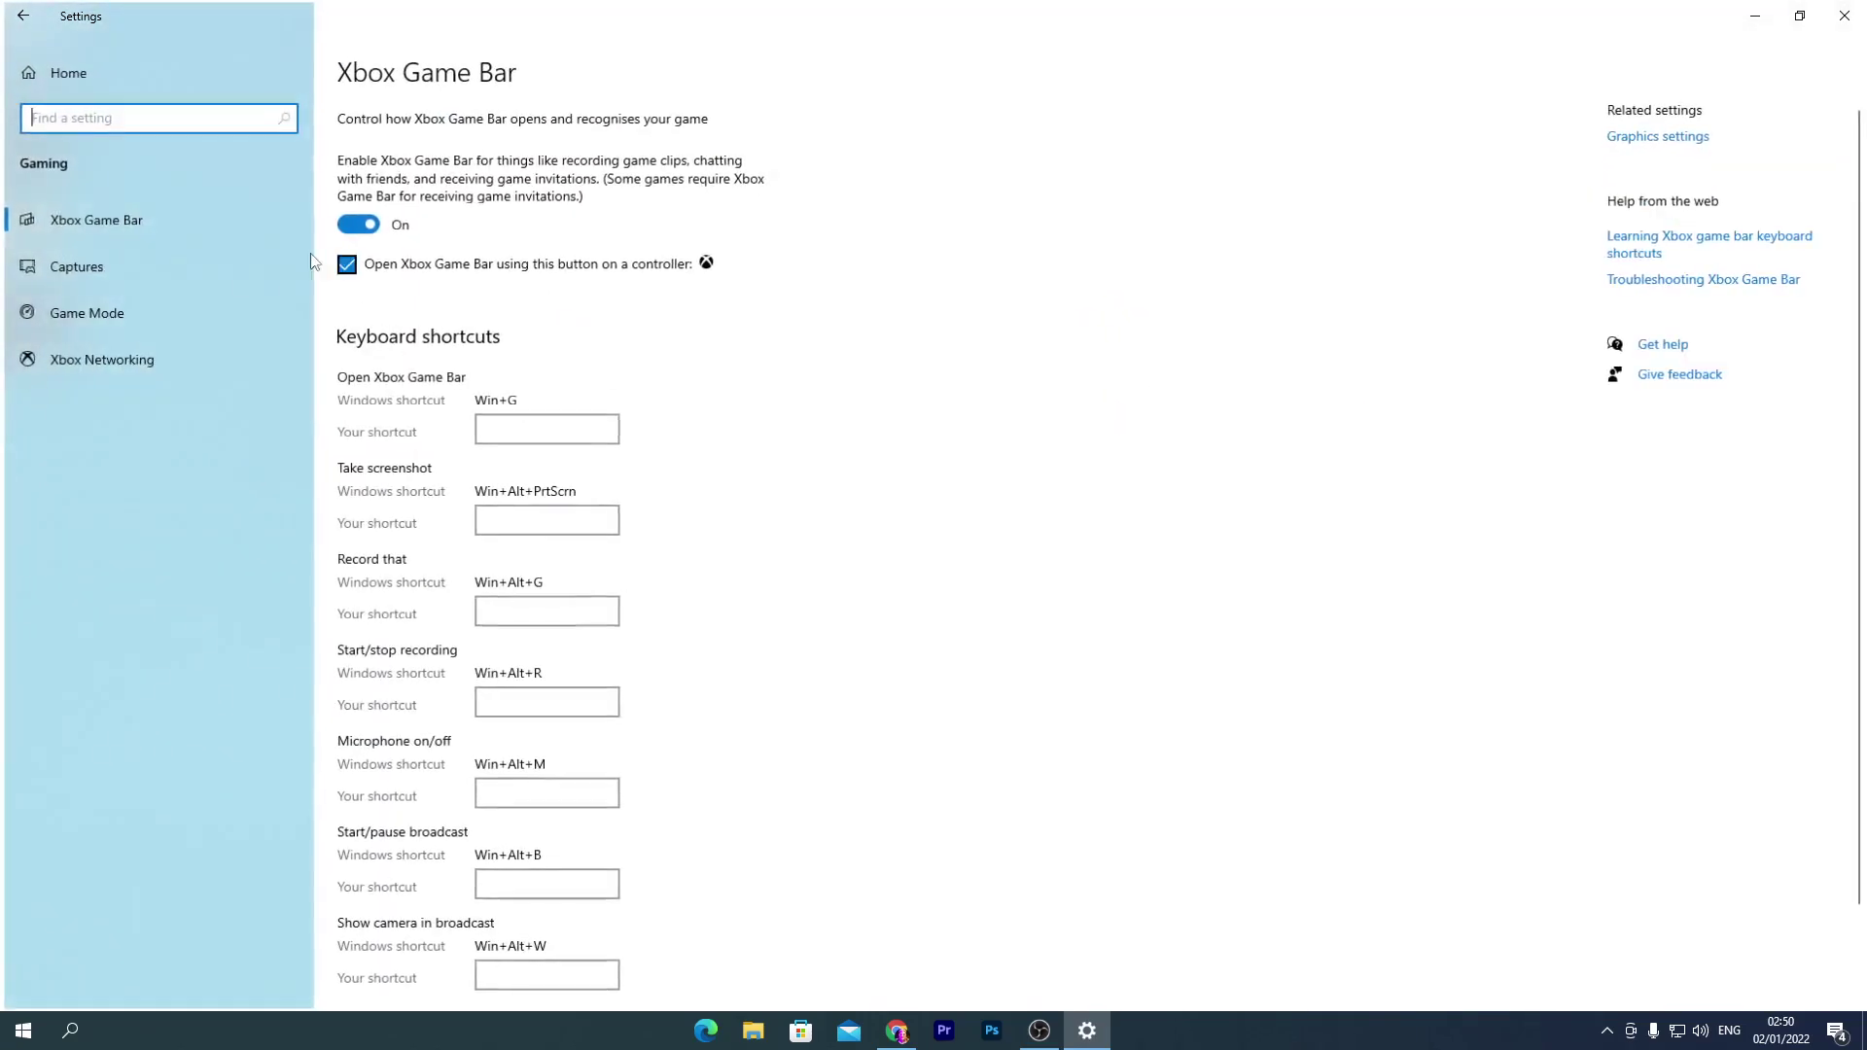
click(354, 224)
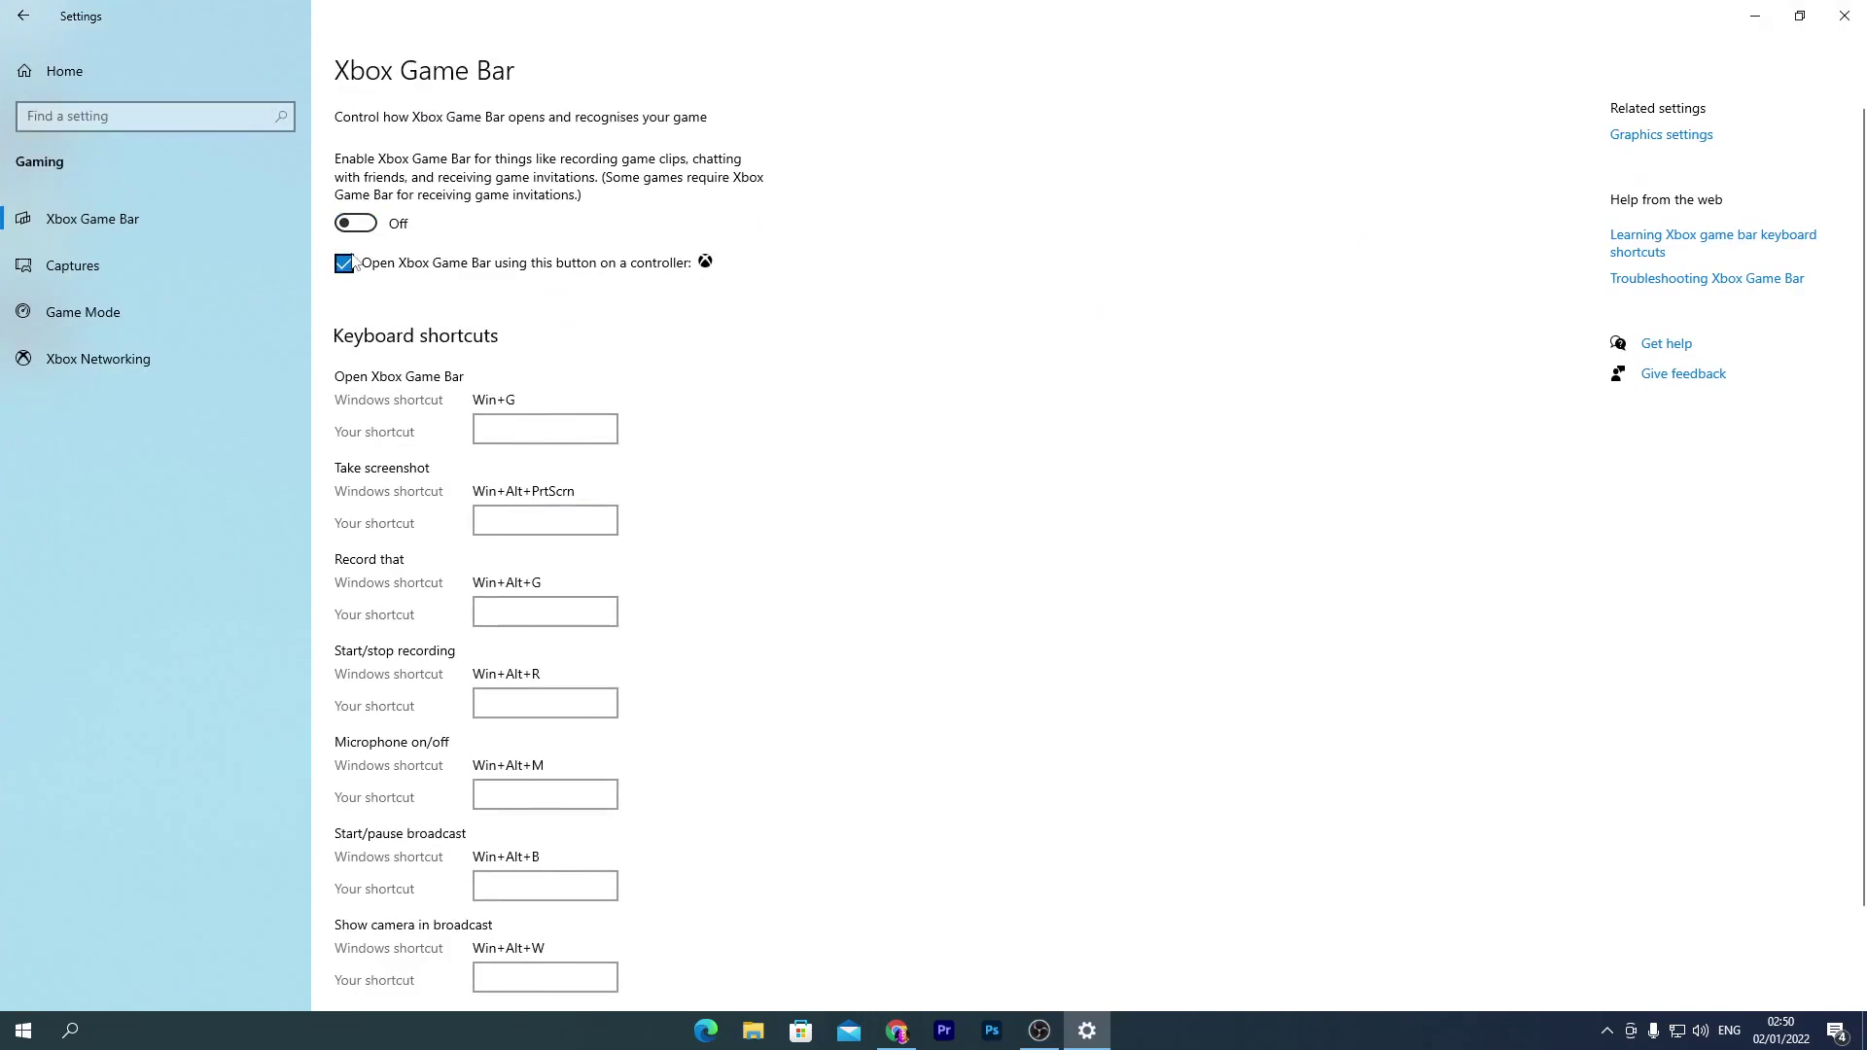
click(115, 261)
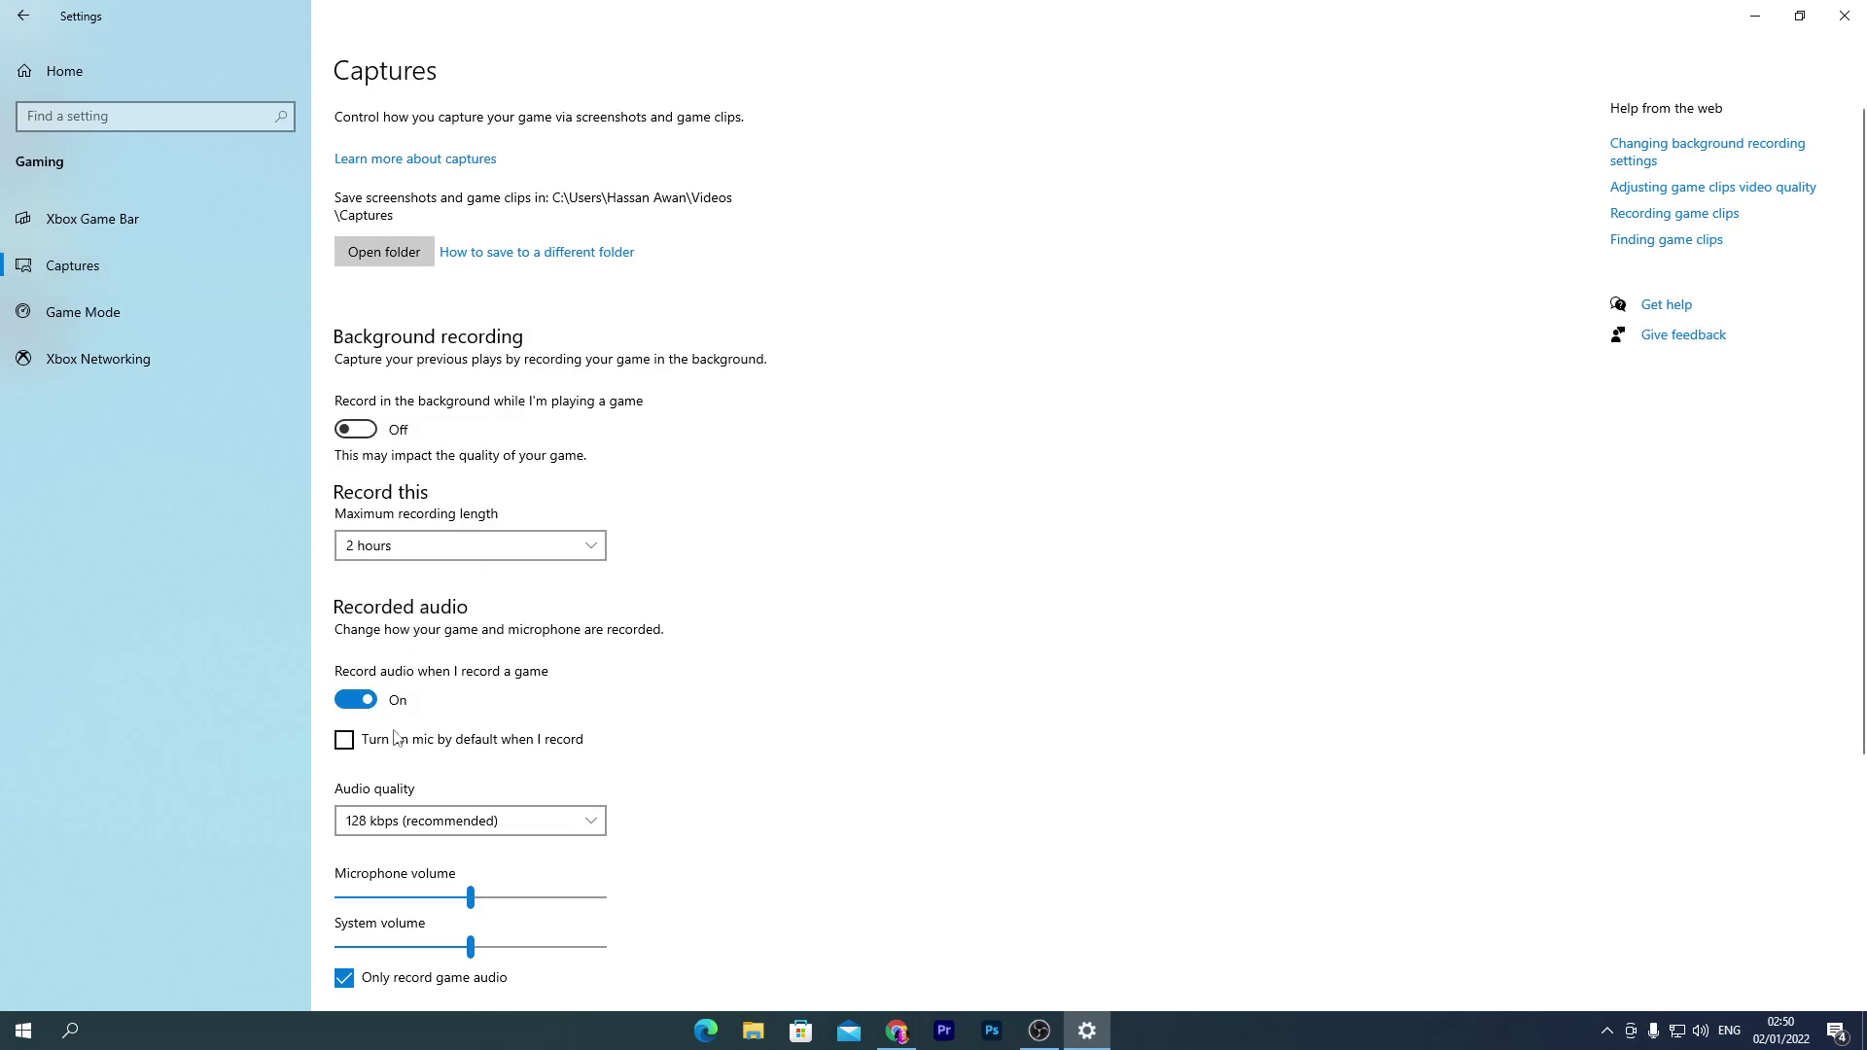
scroll(652, 705, down, 5)
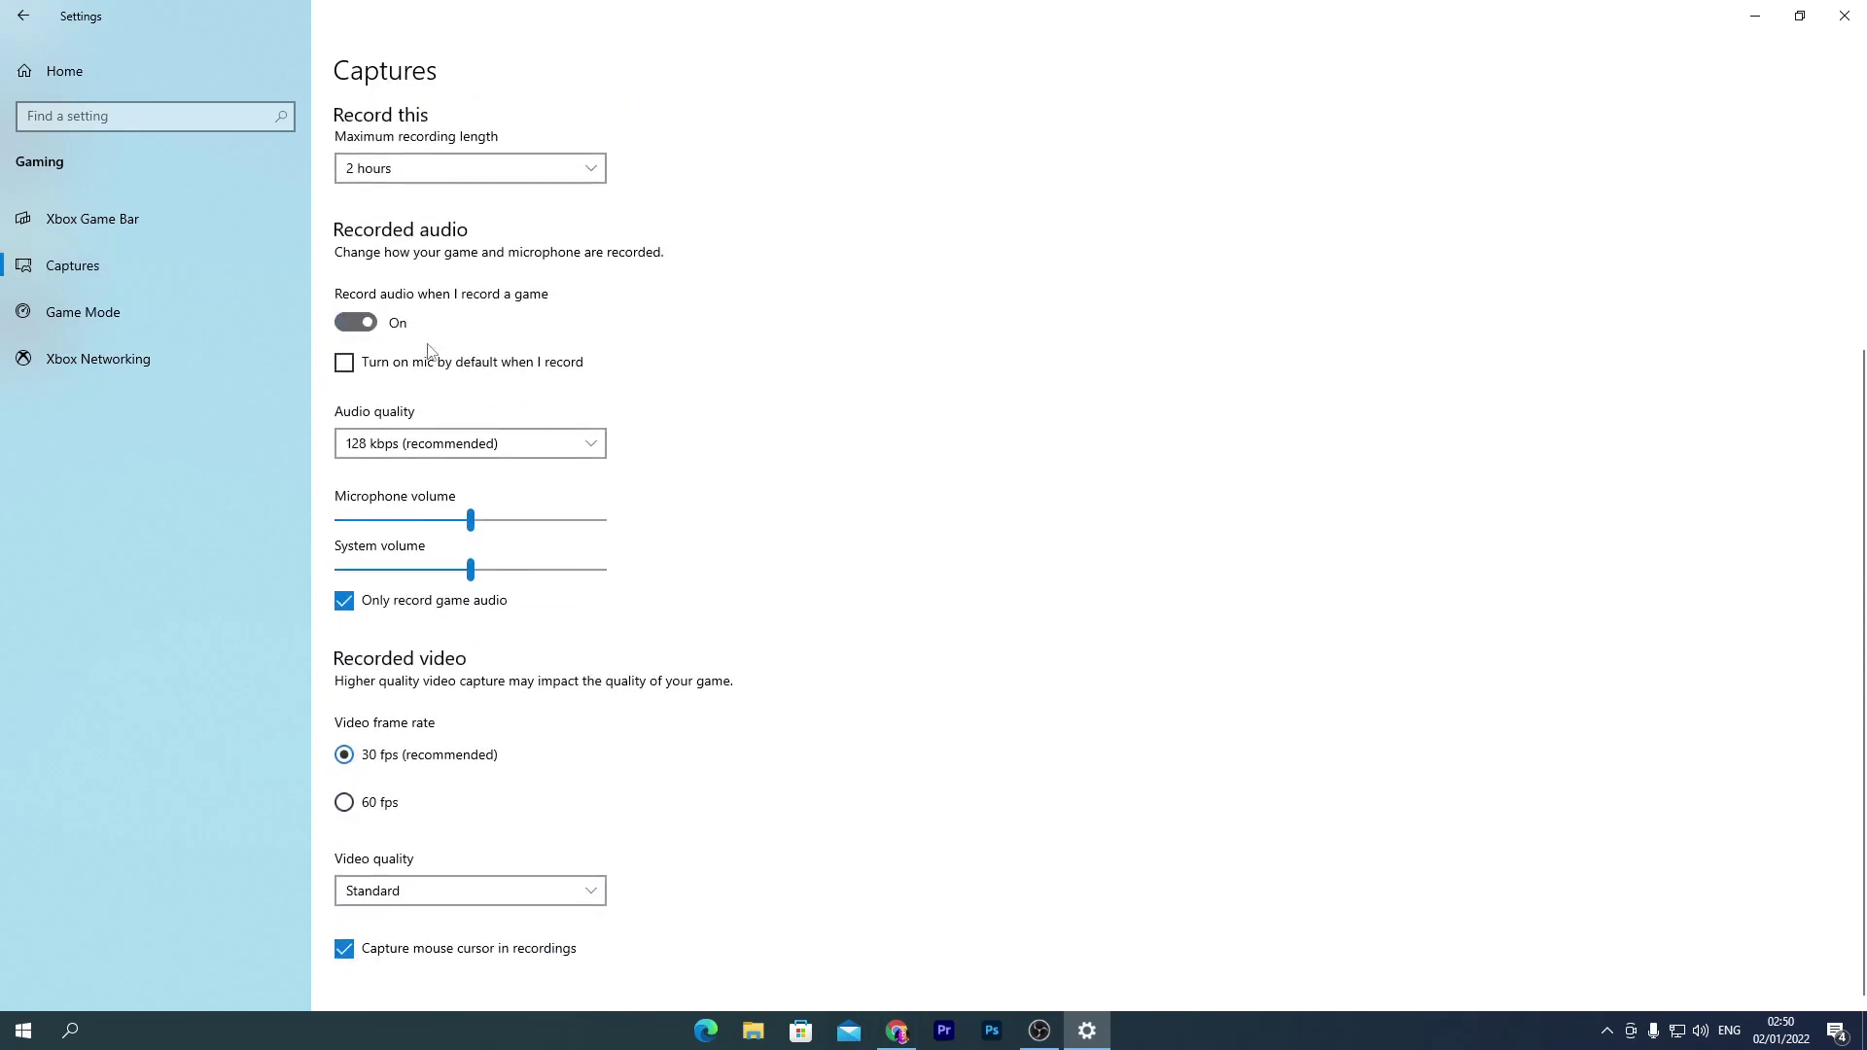
click(358, 322)
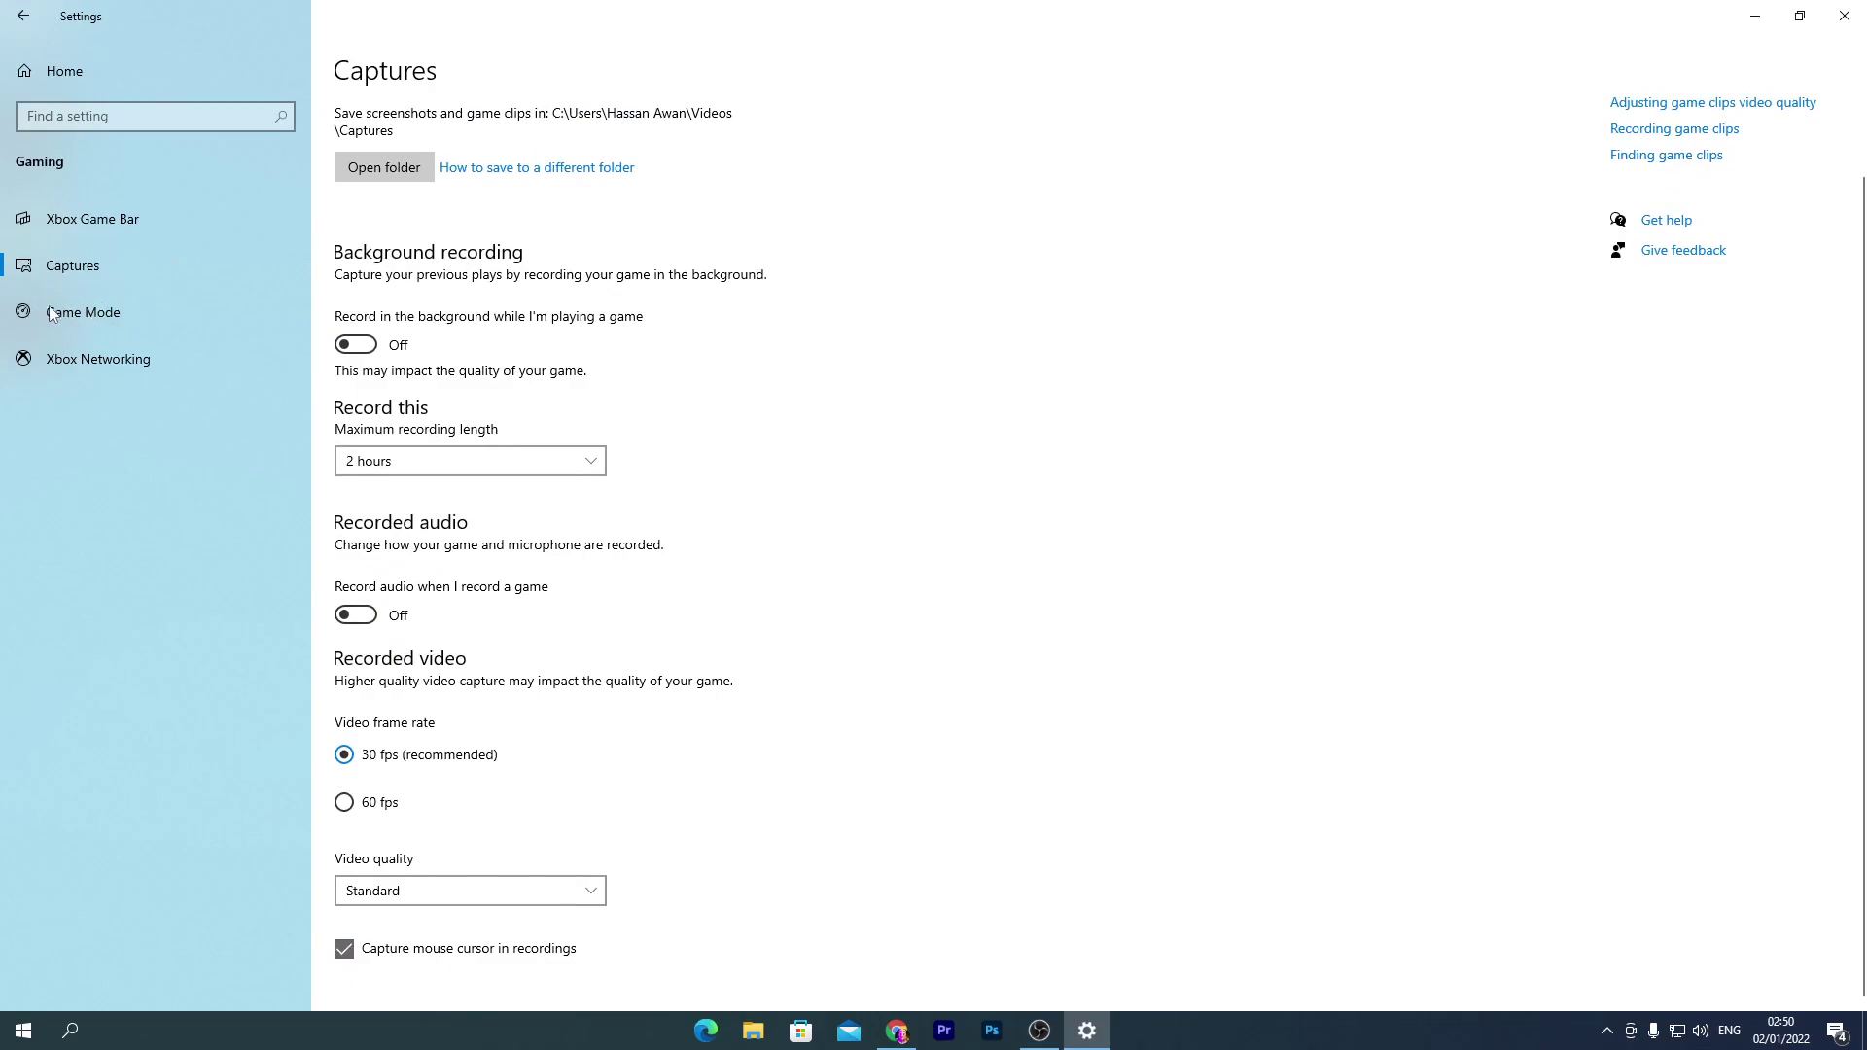
click(142, 305)
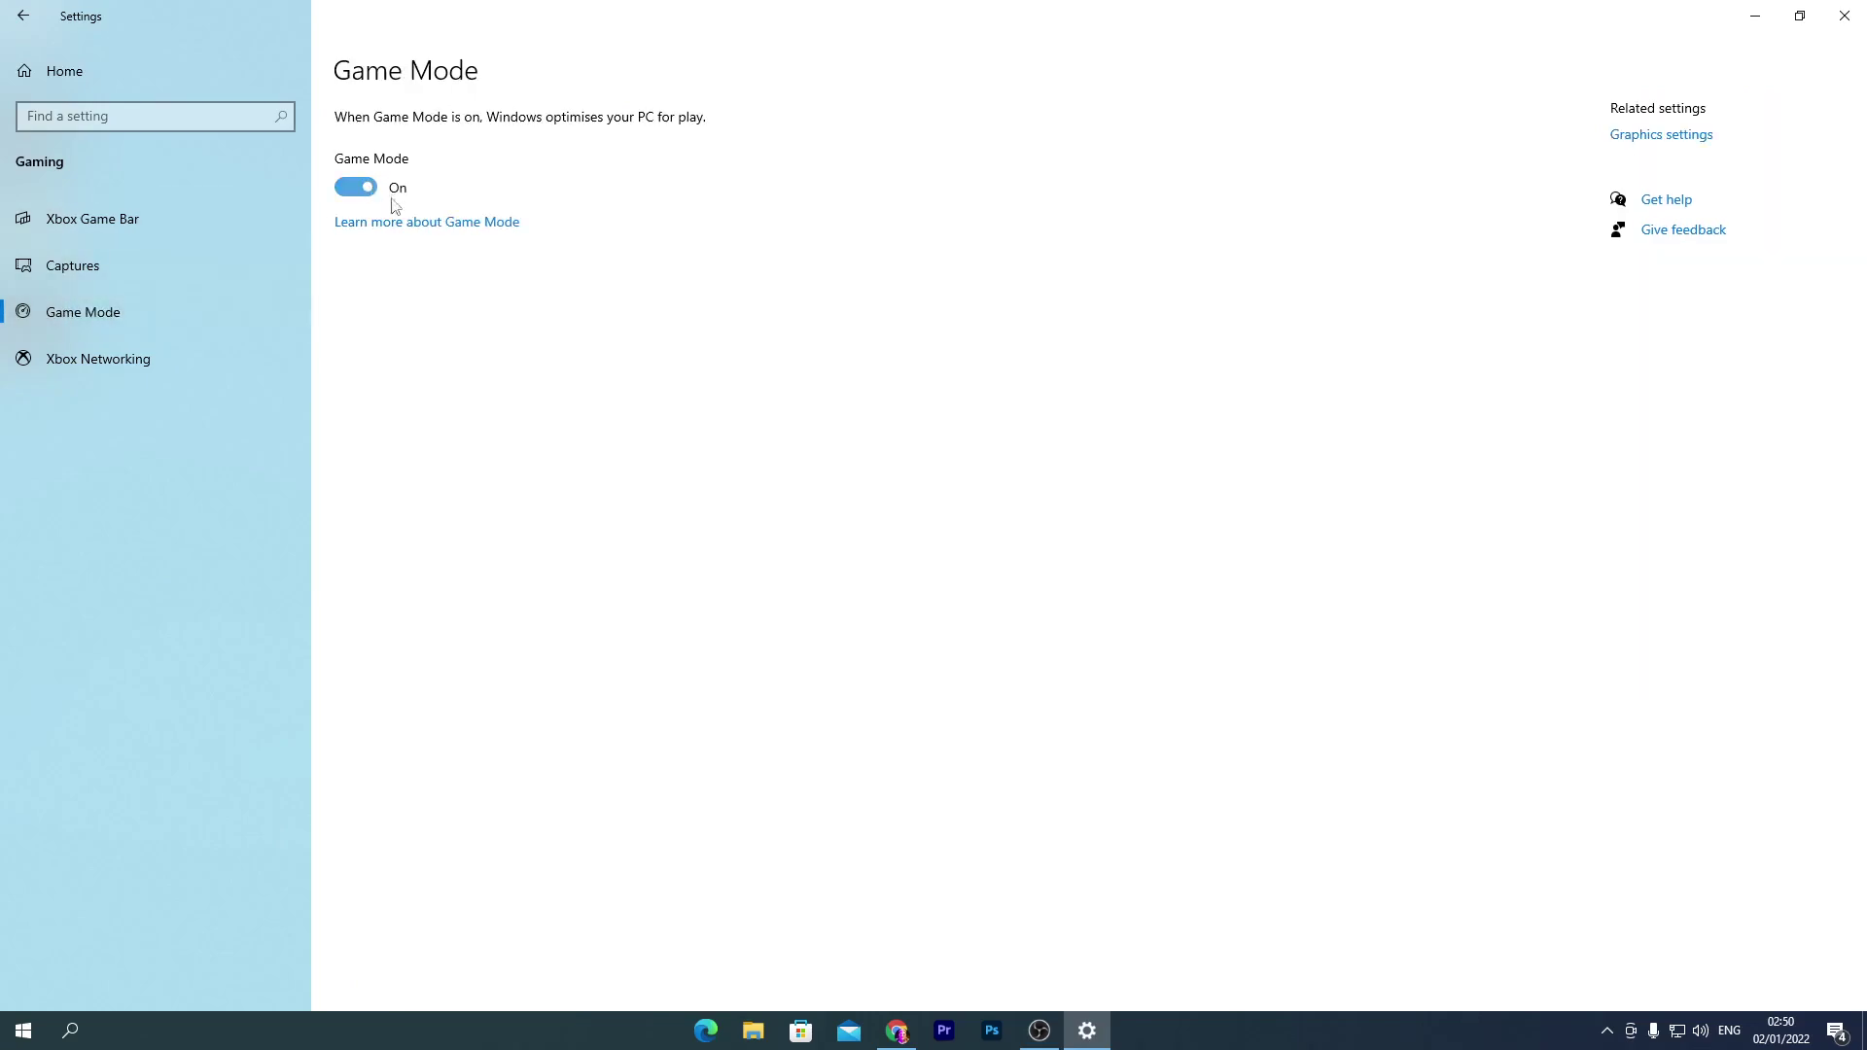
click(104, 359)
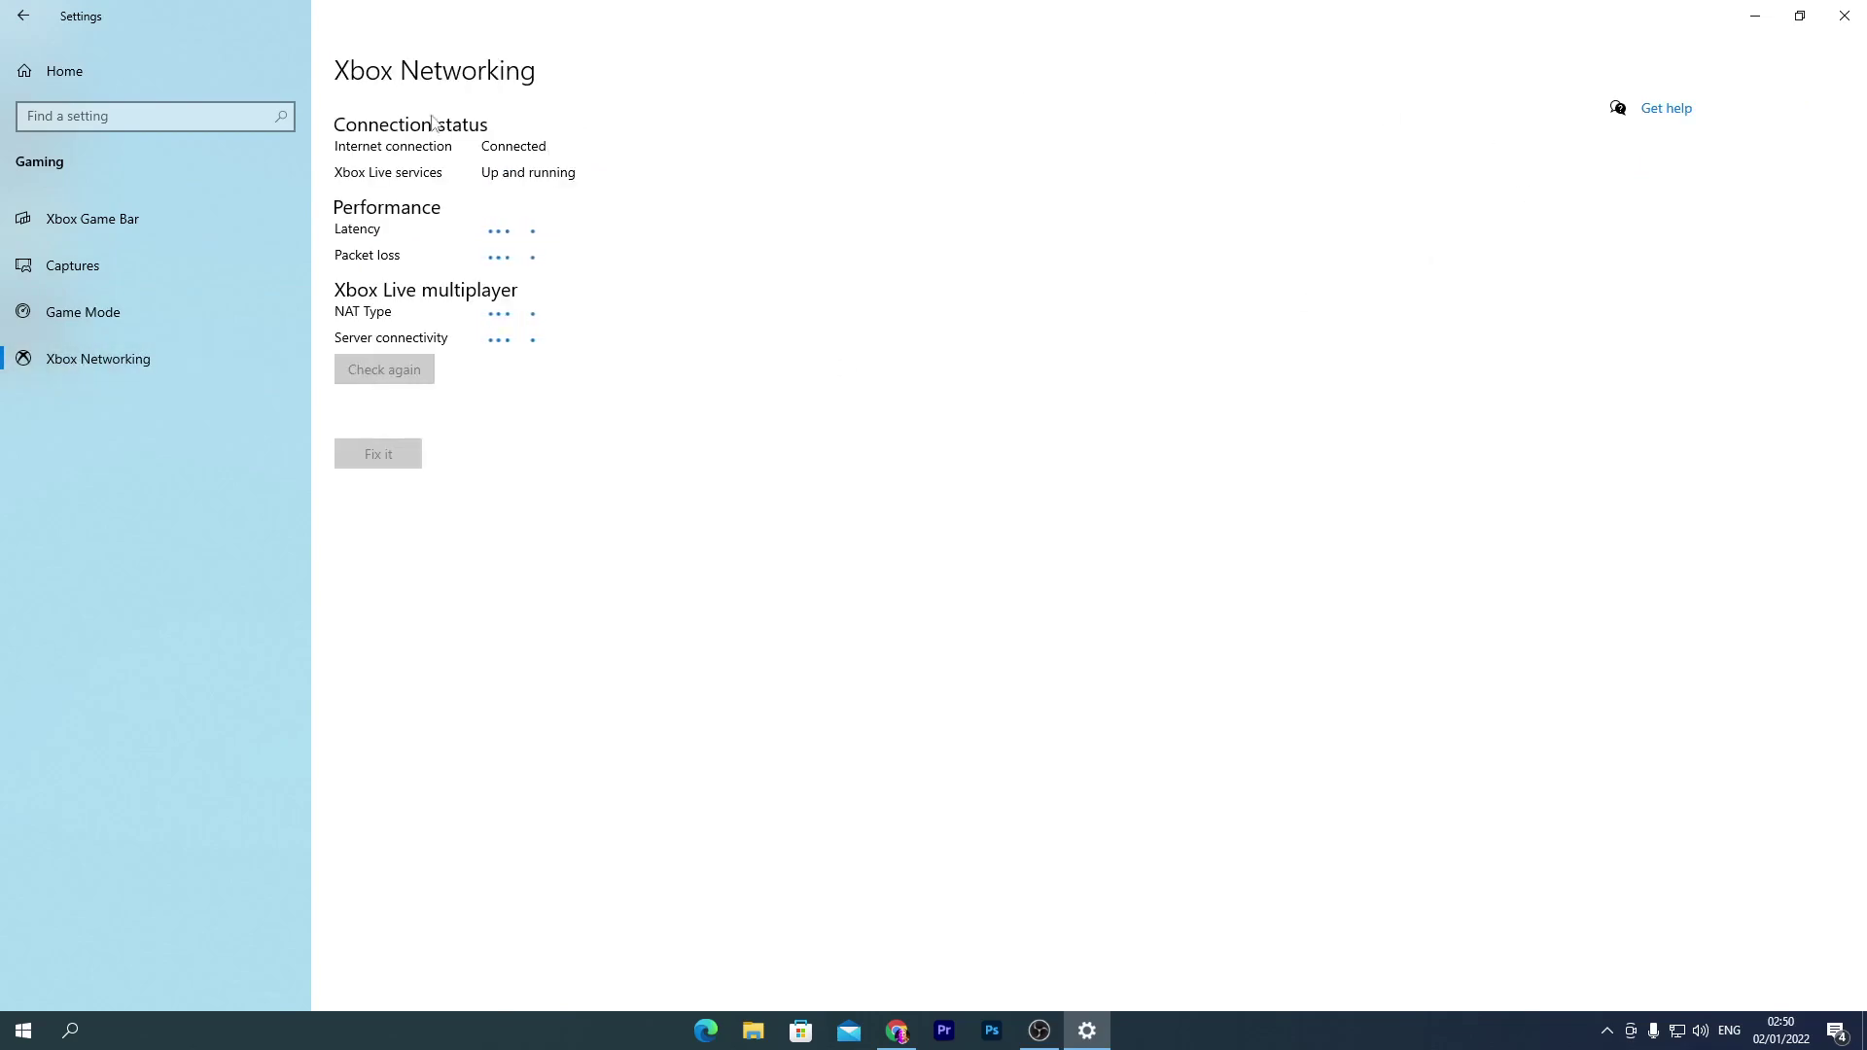
click(84, 77)
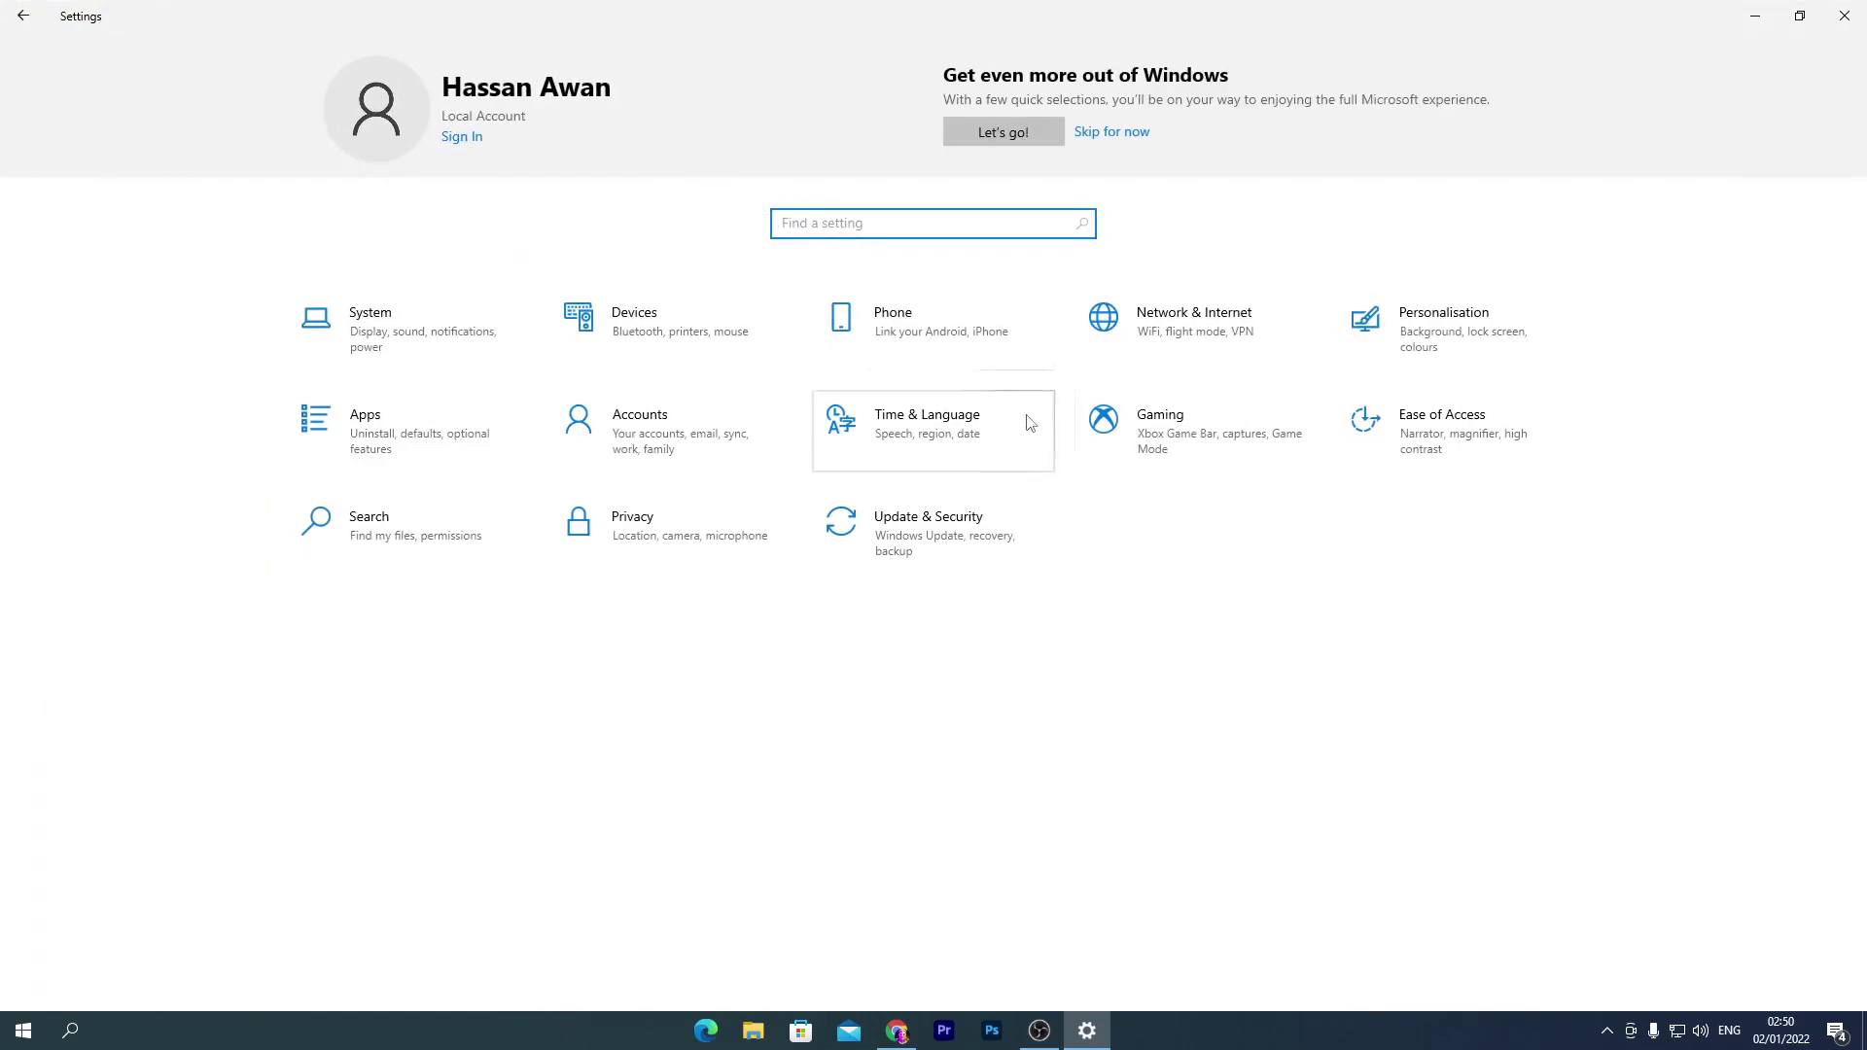
- Open Apps & features and scroll through the installed apps, checking the Camera entry
click(355, 433)
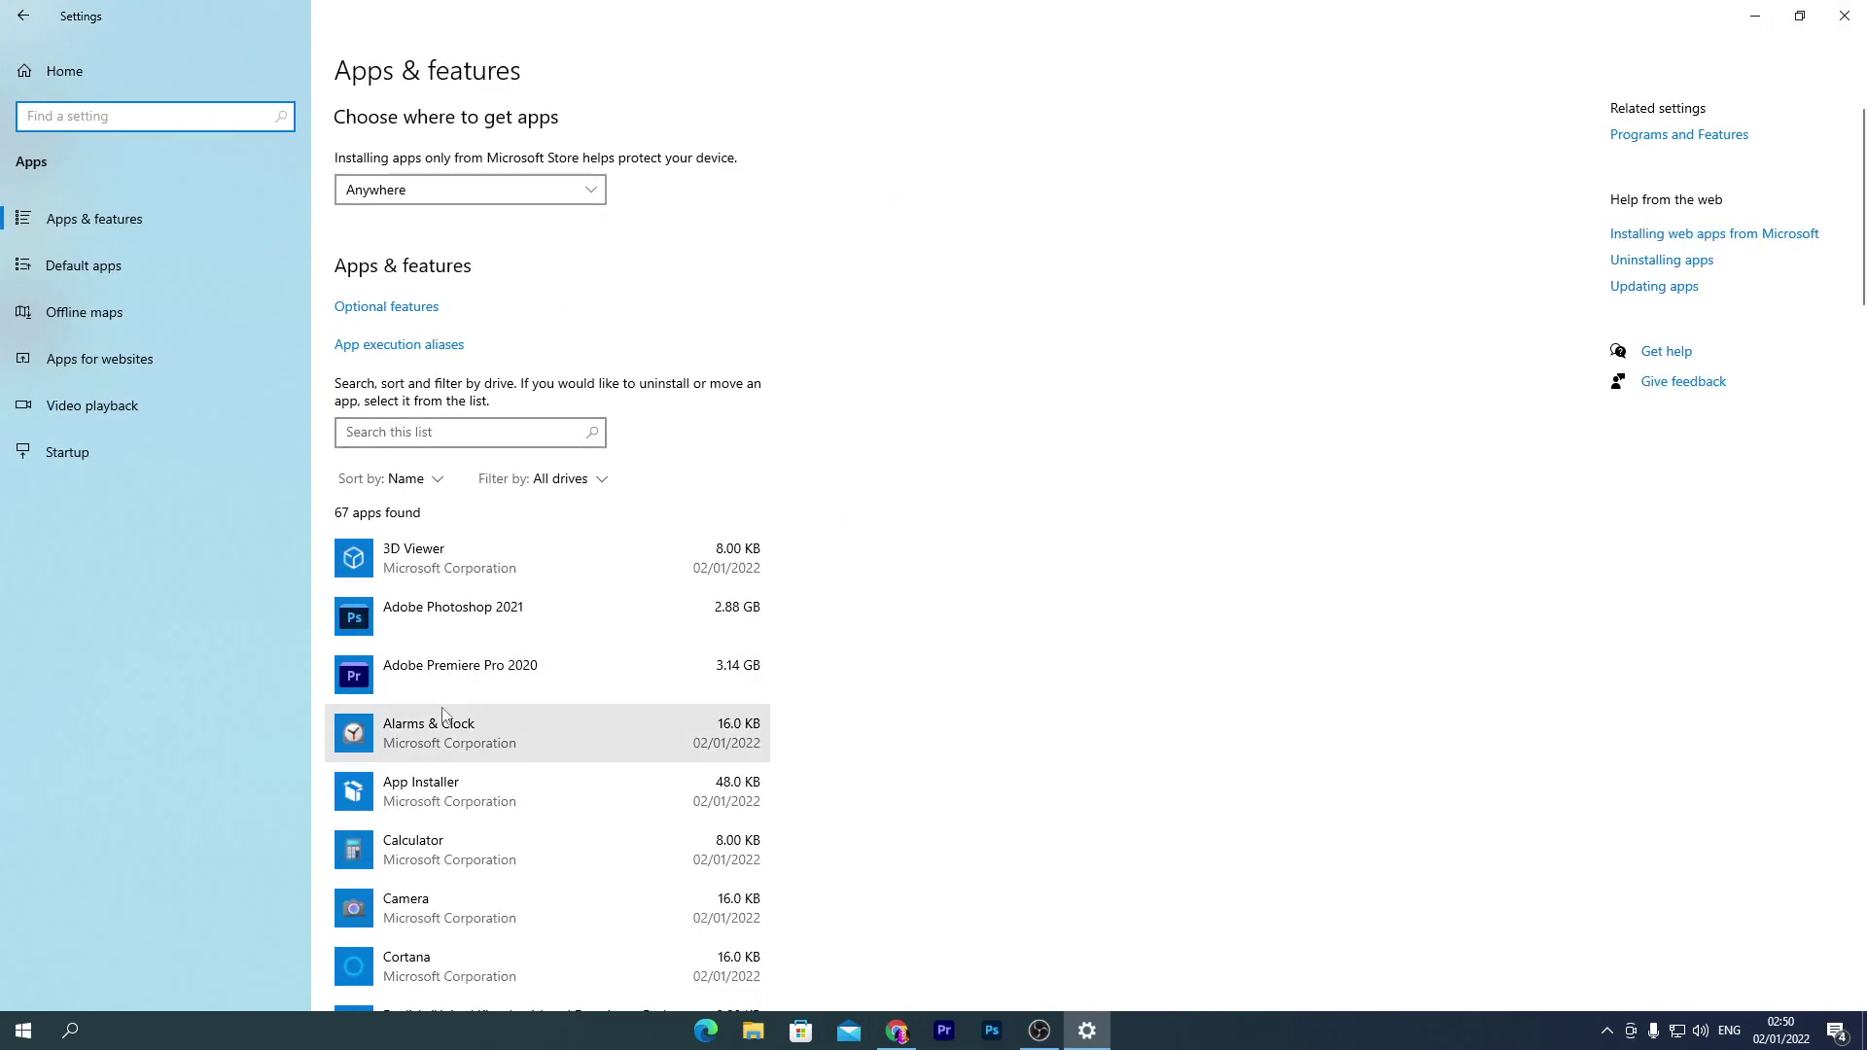
scroll(457, 700, down, 3)
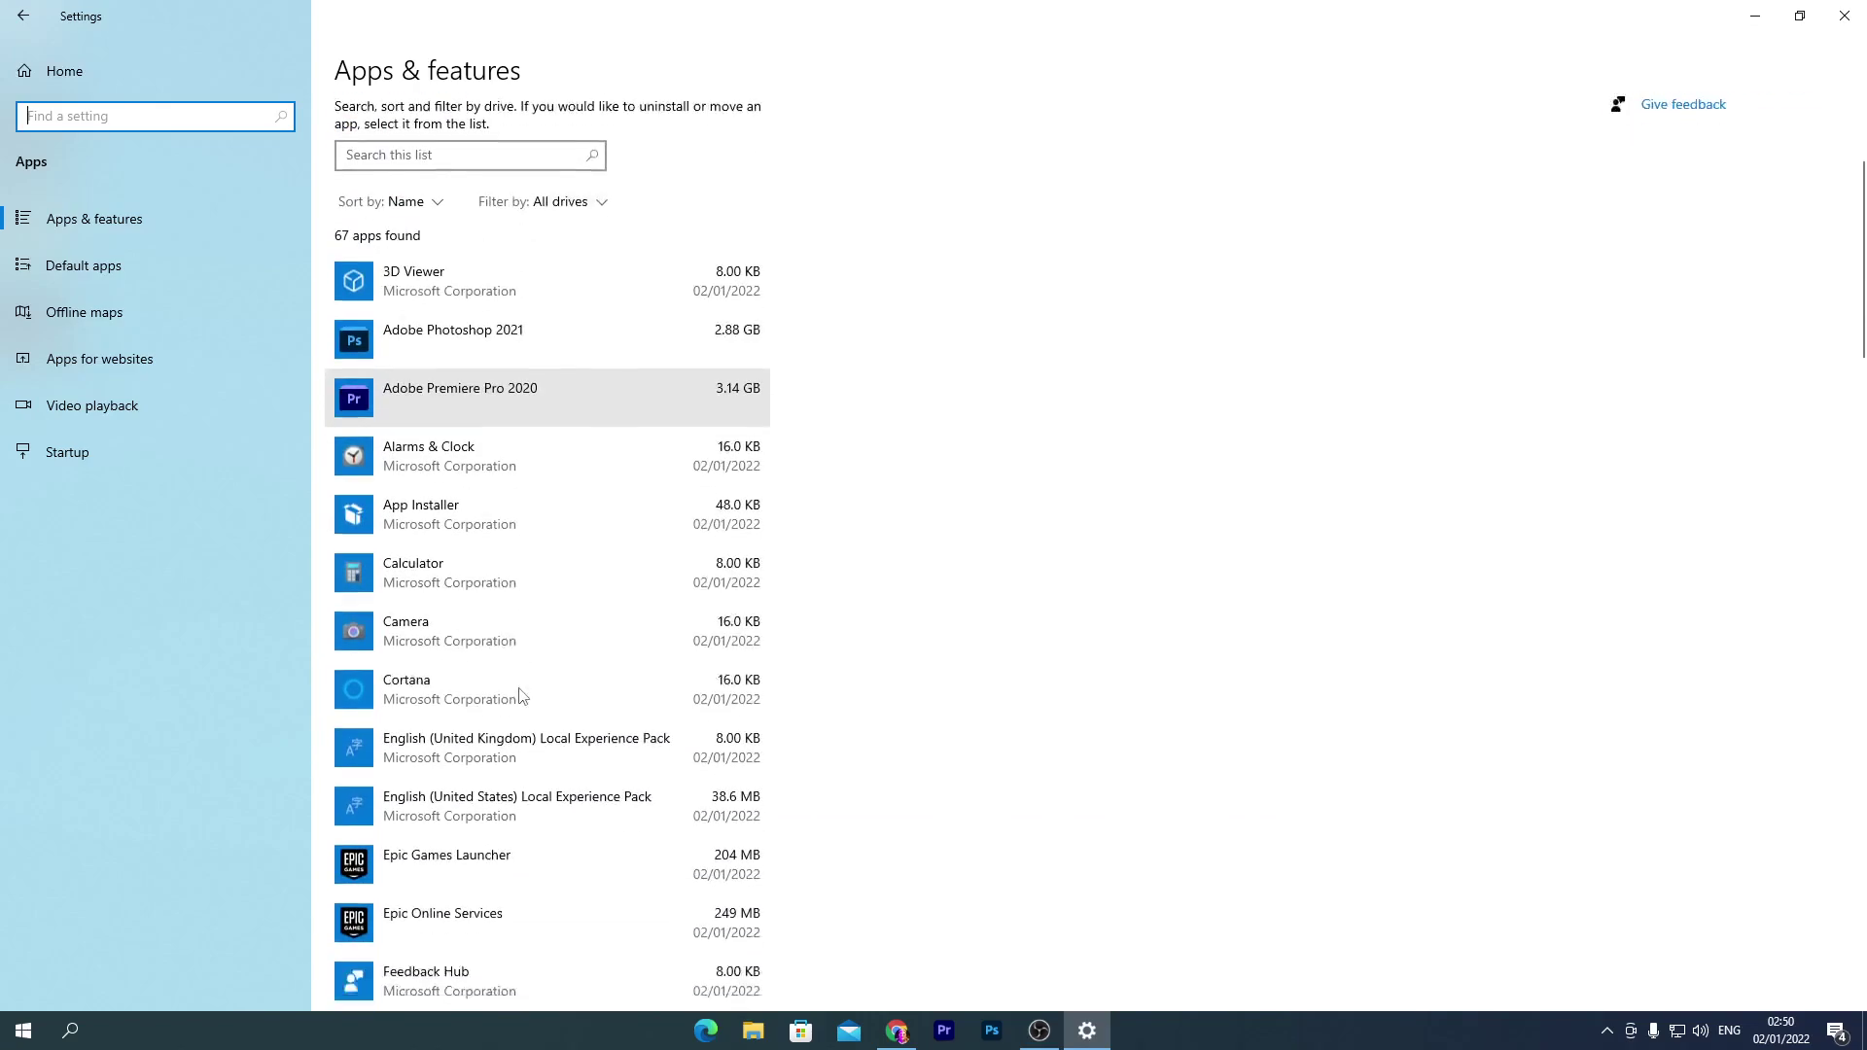
click(500, 610)
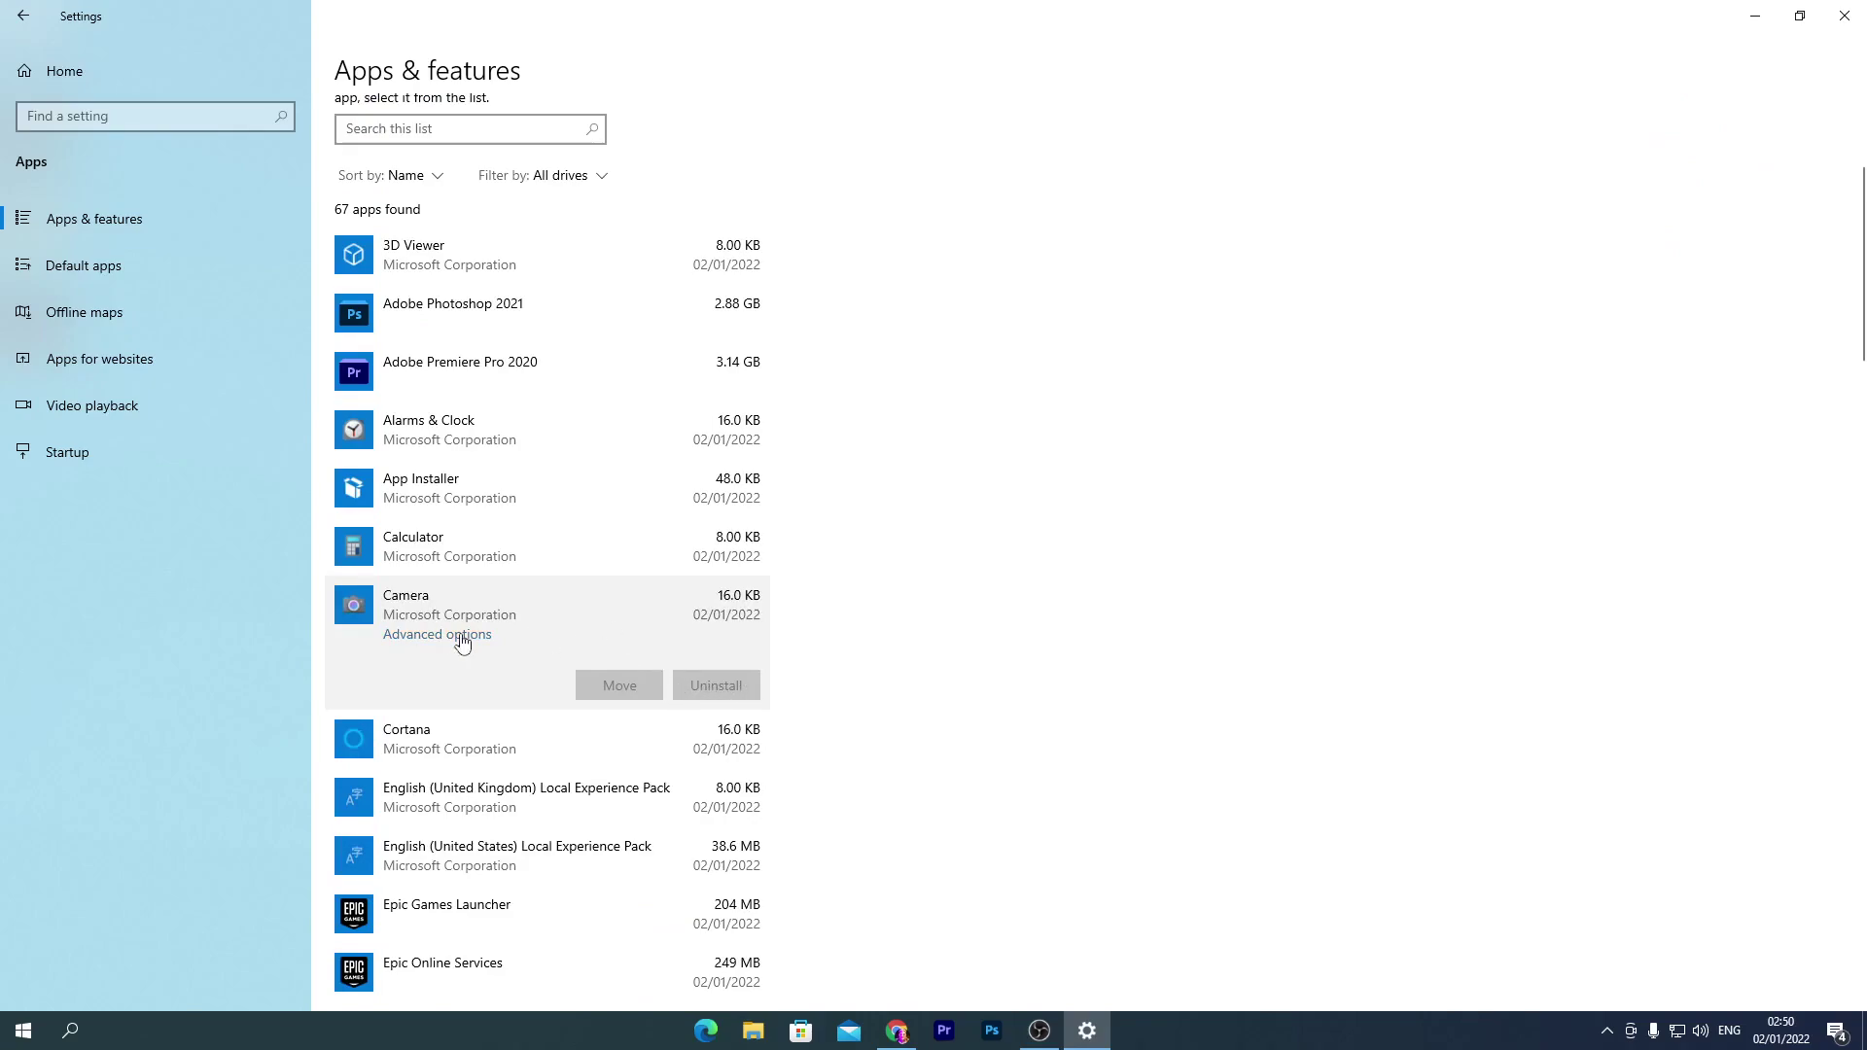
scroll(462, 643, down, 12)
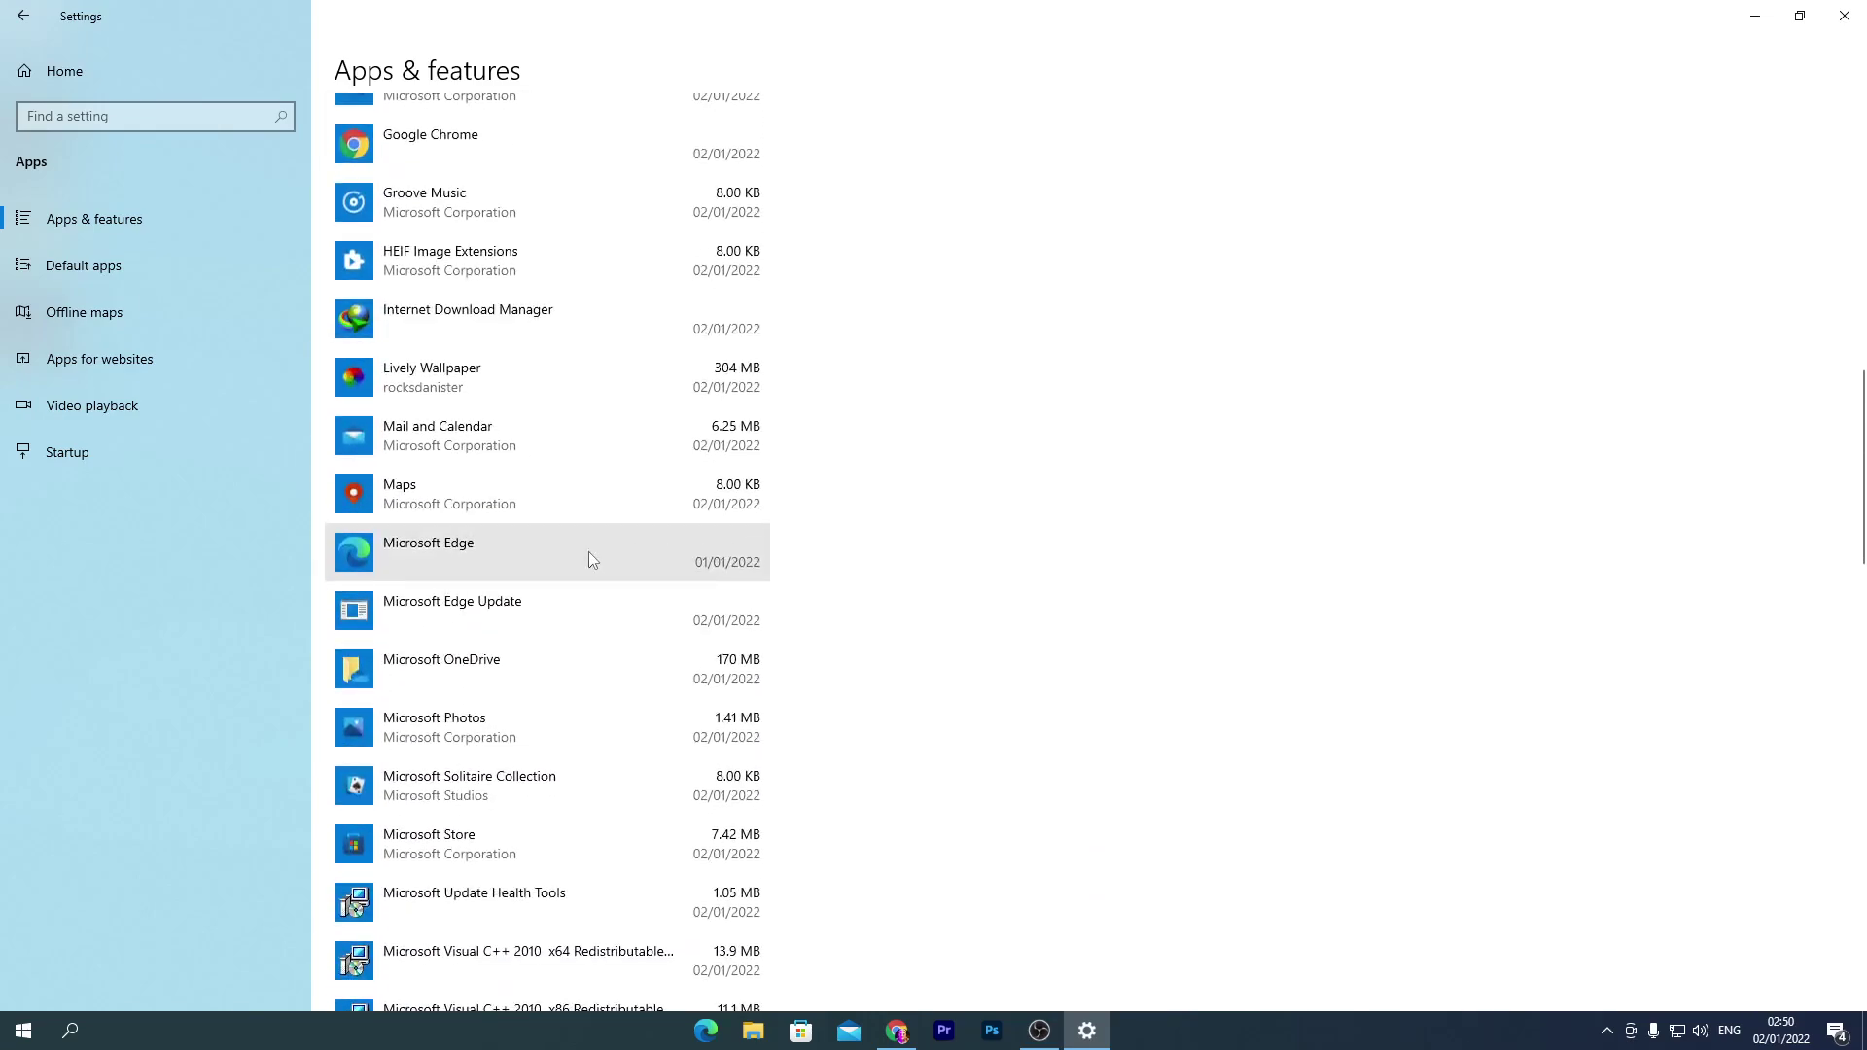
scroll(587, 567, down, 12)
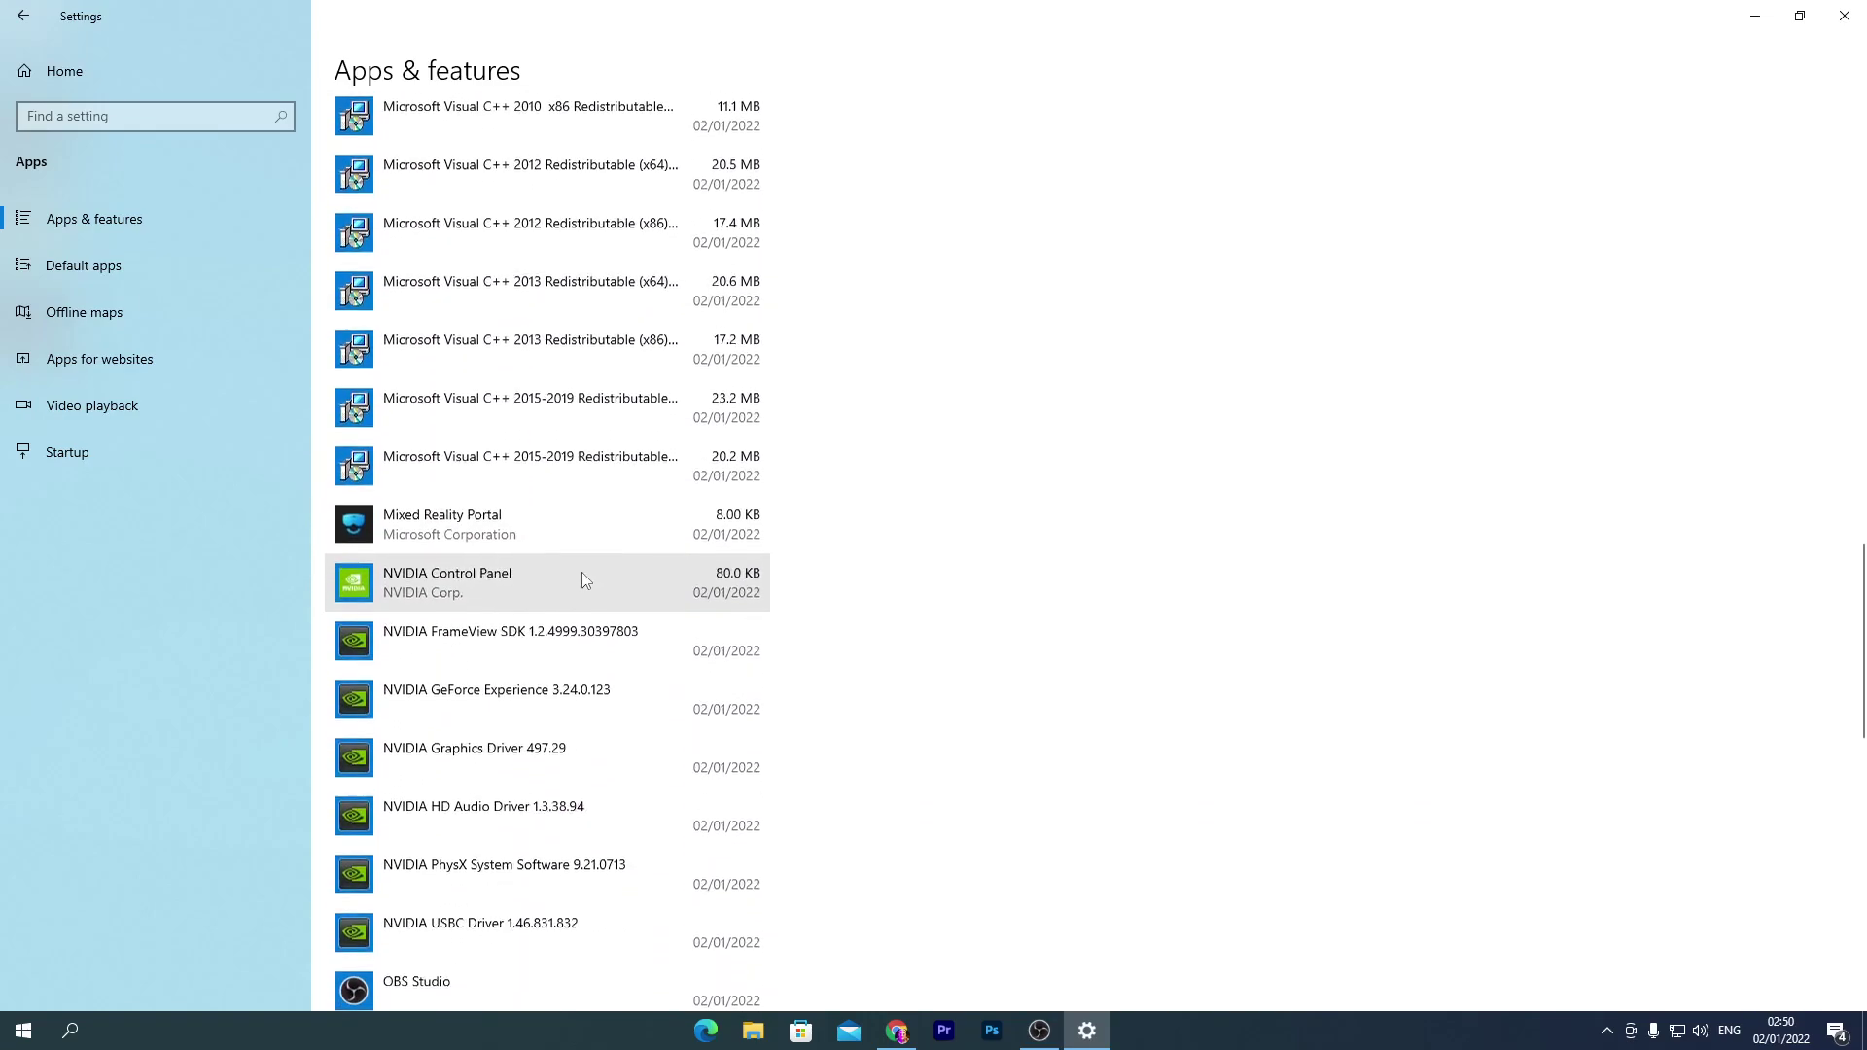
scroll(554, 676, down, 2)
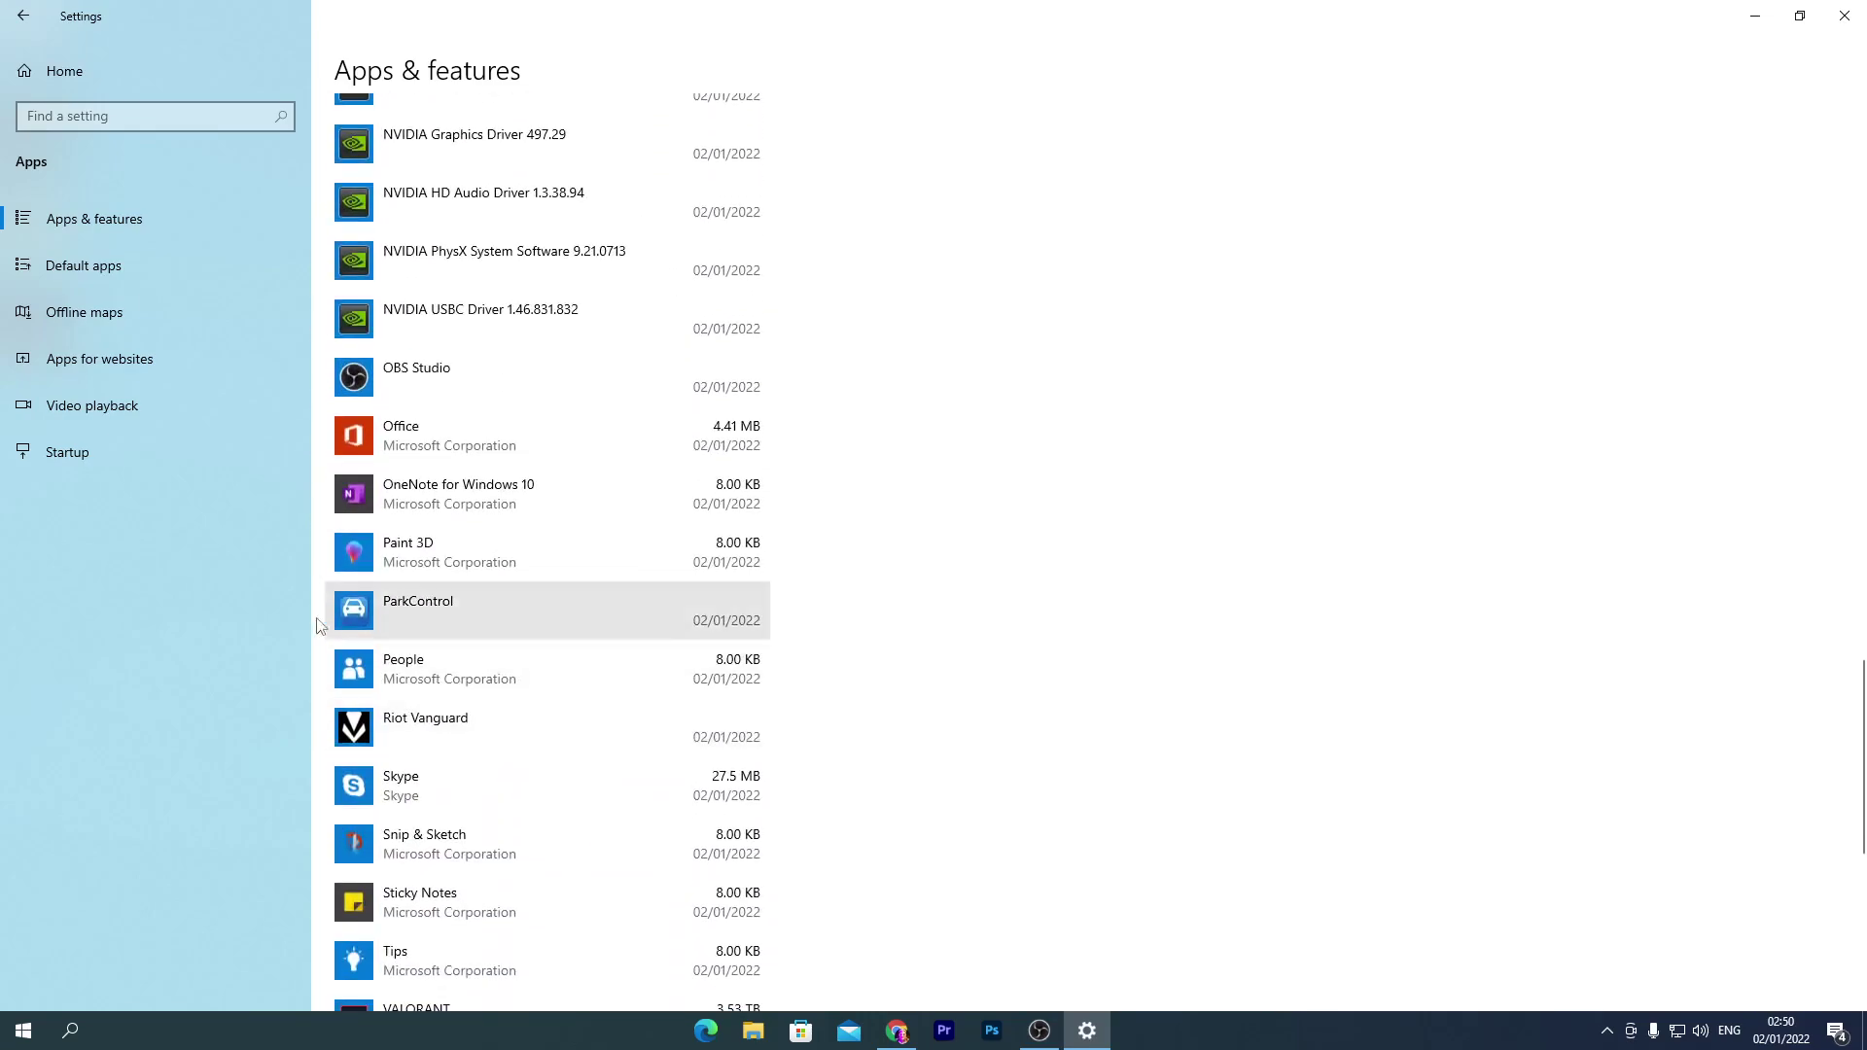
- Uninstall Paint 3D and Tips
click(340, 569)
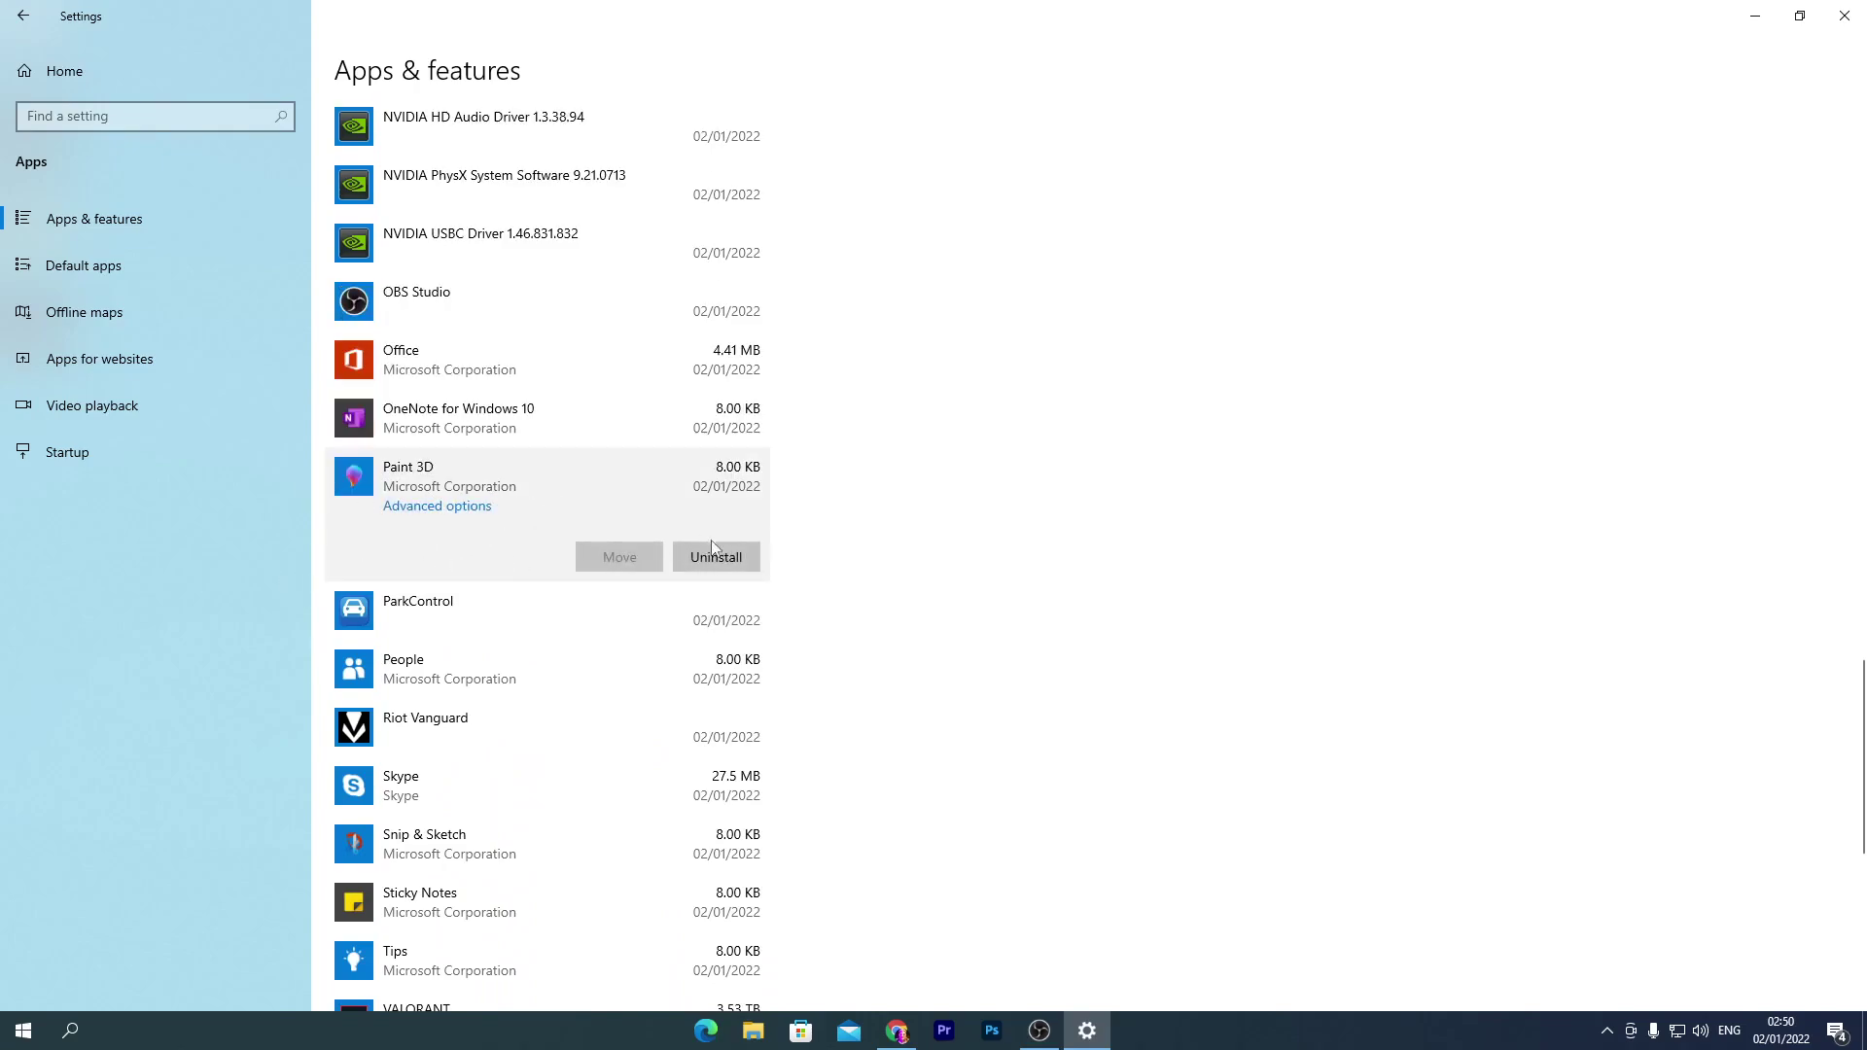
click(715, 556)
click(803, 510)
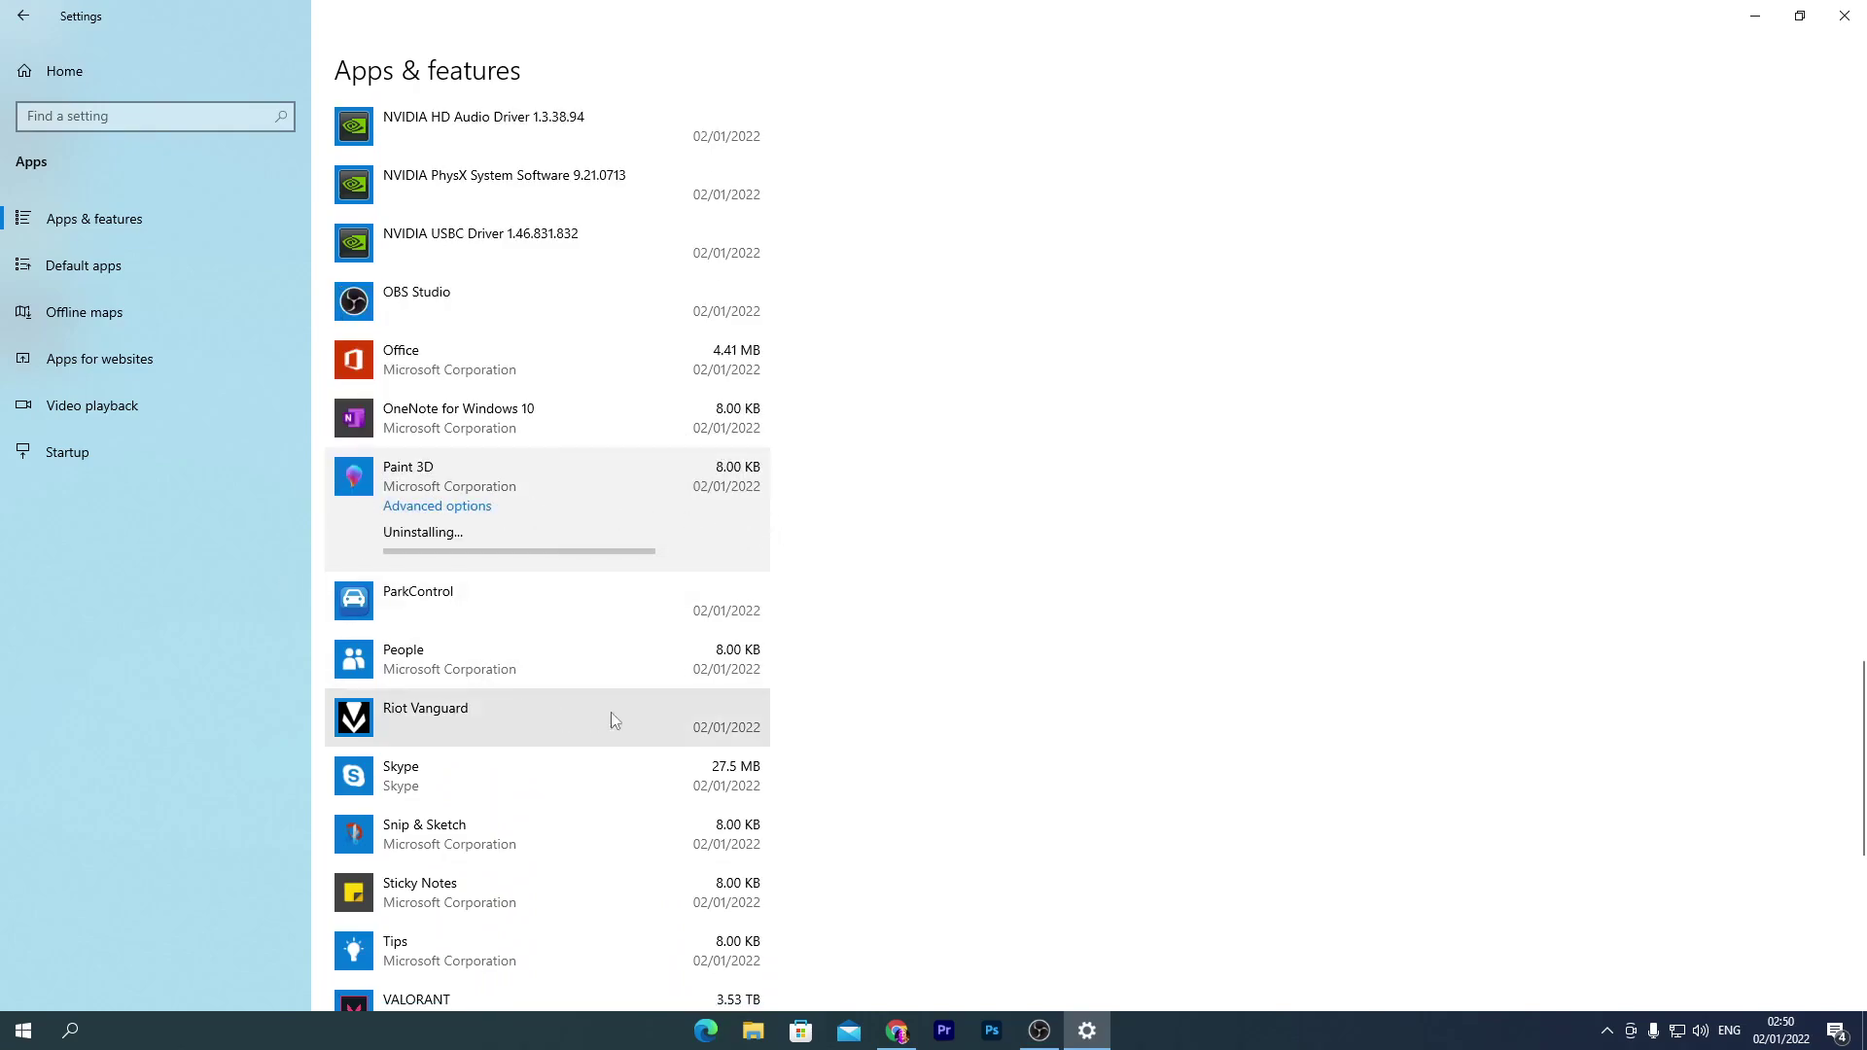
scroll(544, 671, down, 4)
click(512, 356)
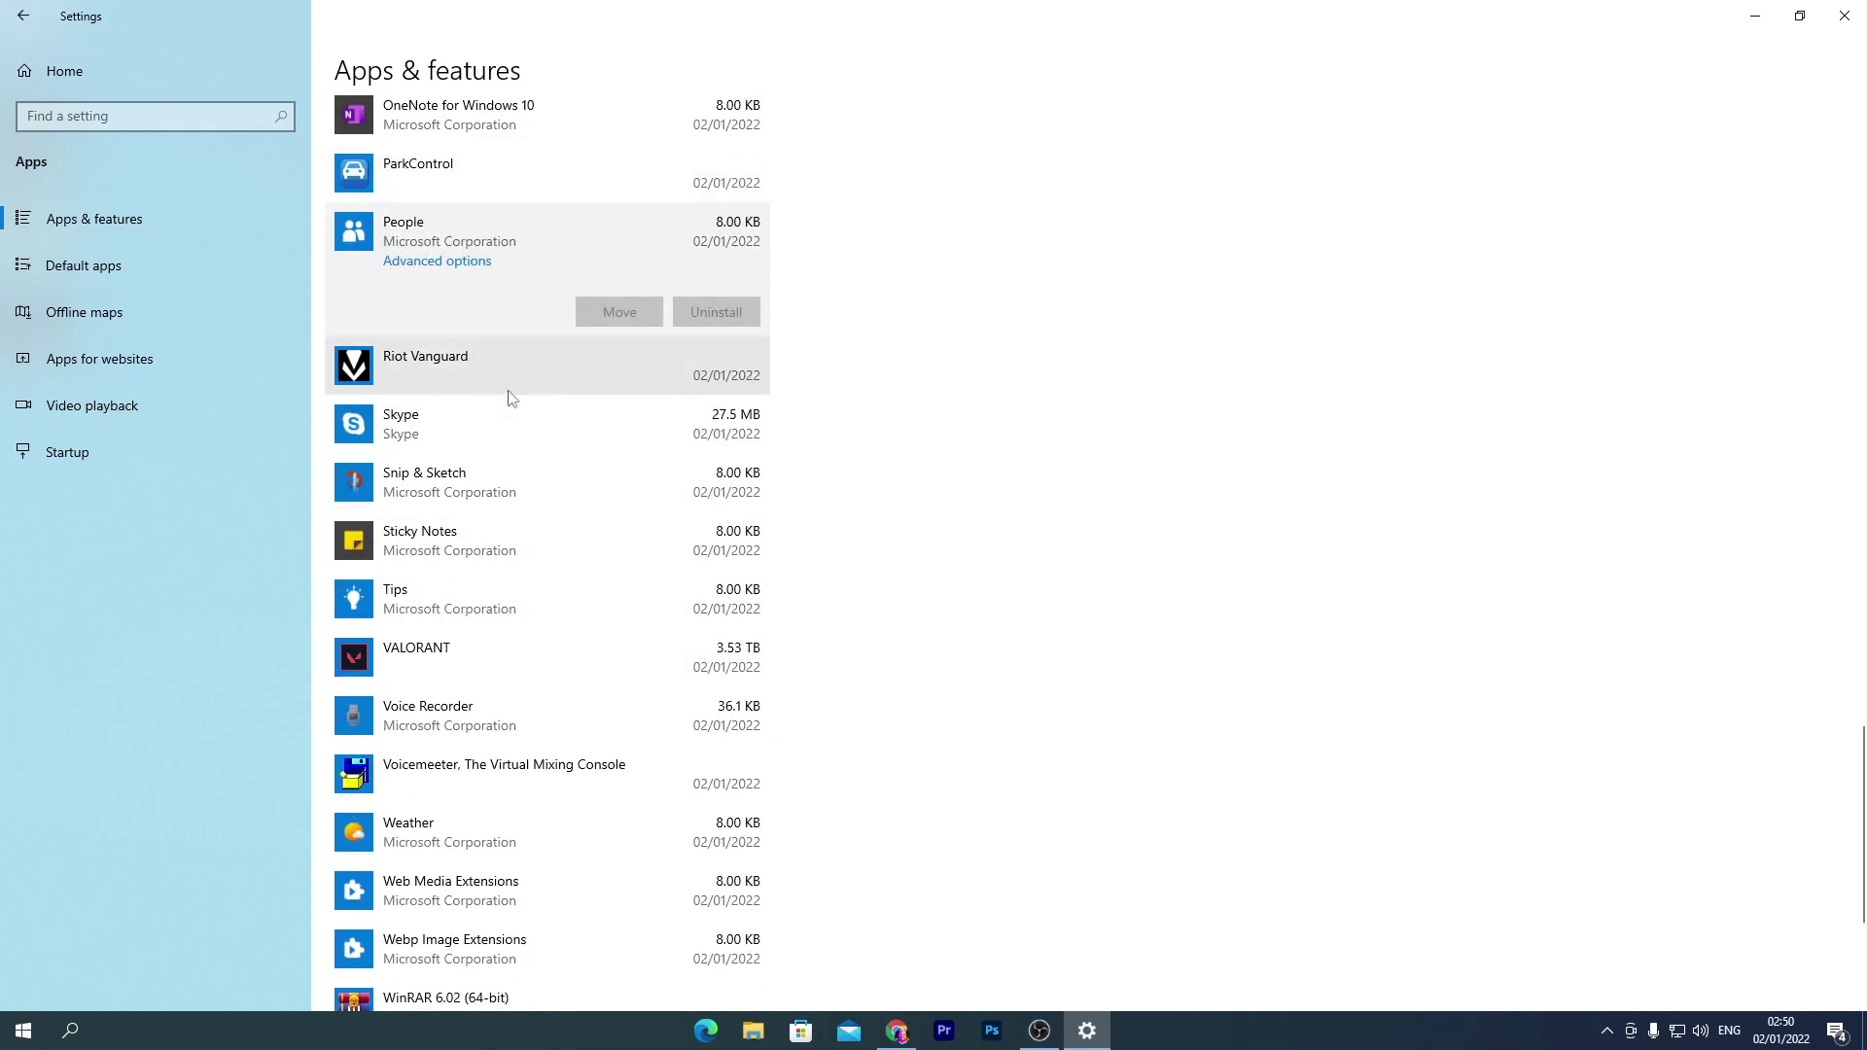
click(503, 589)
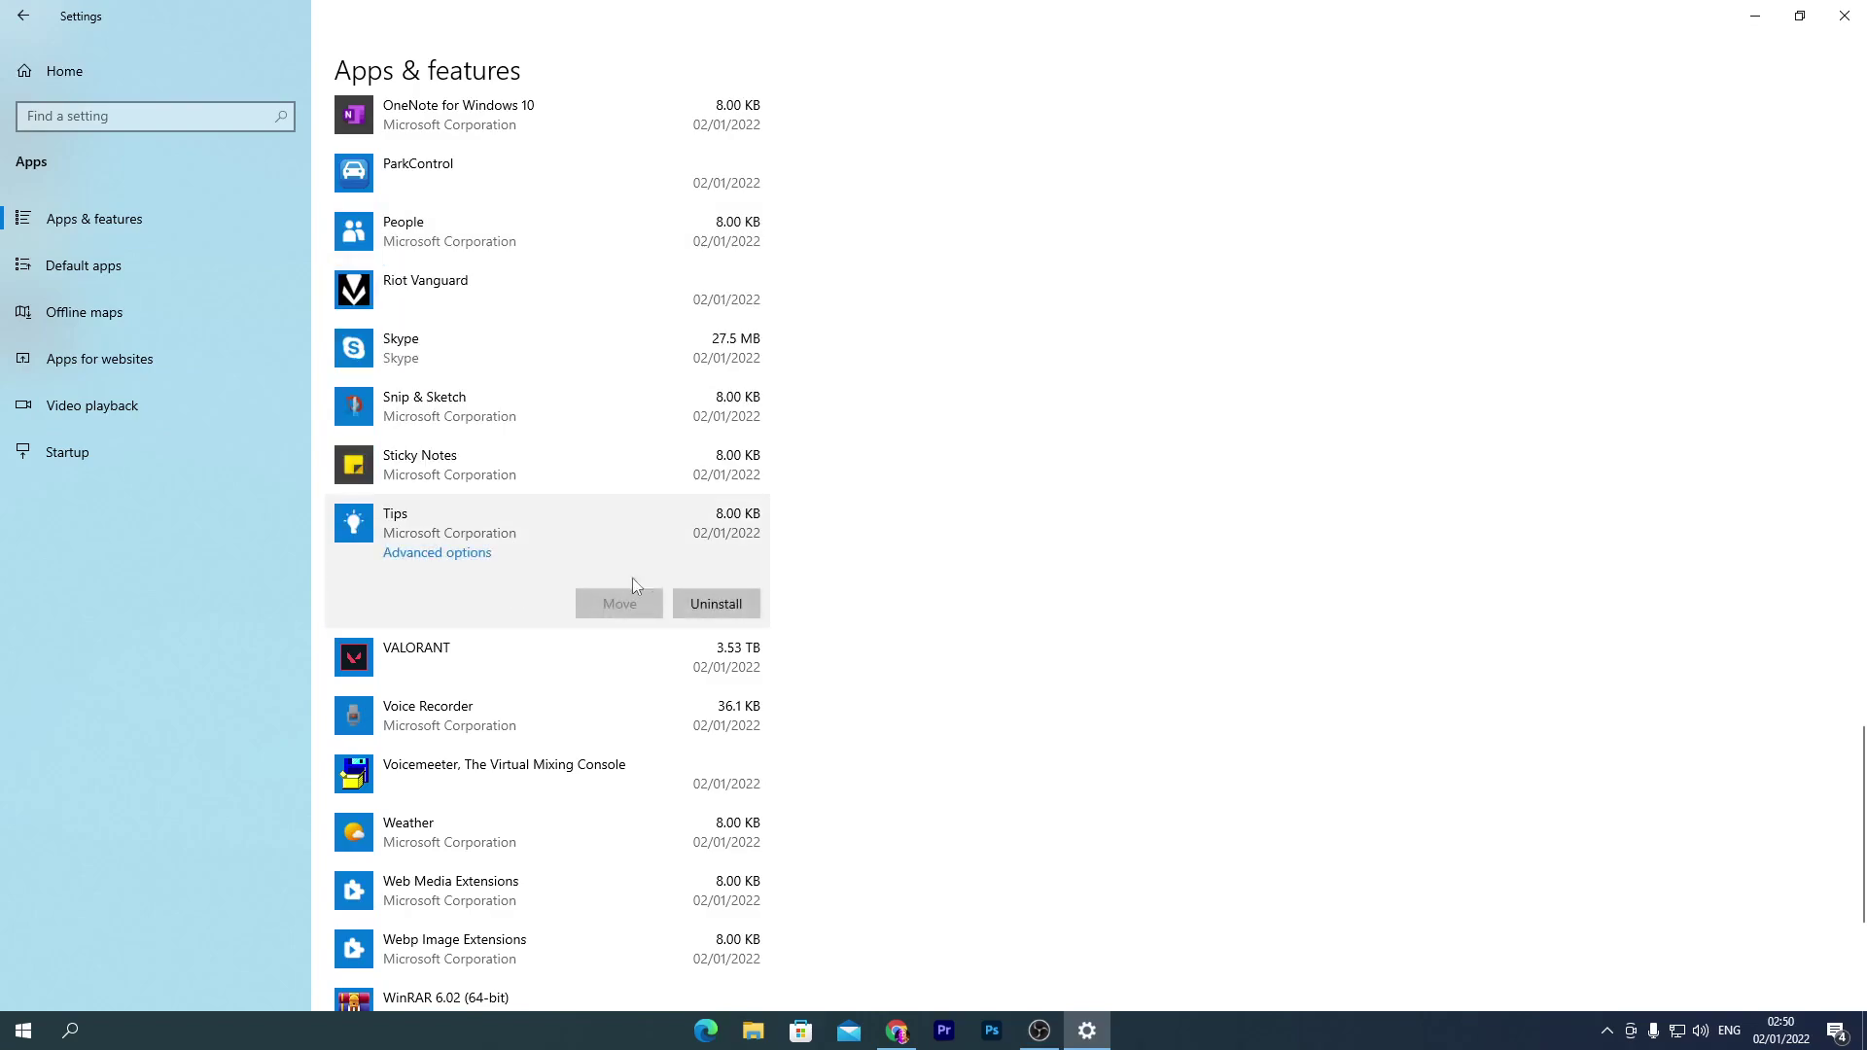
click(716, 603)
click(817, 556)
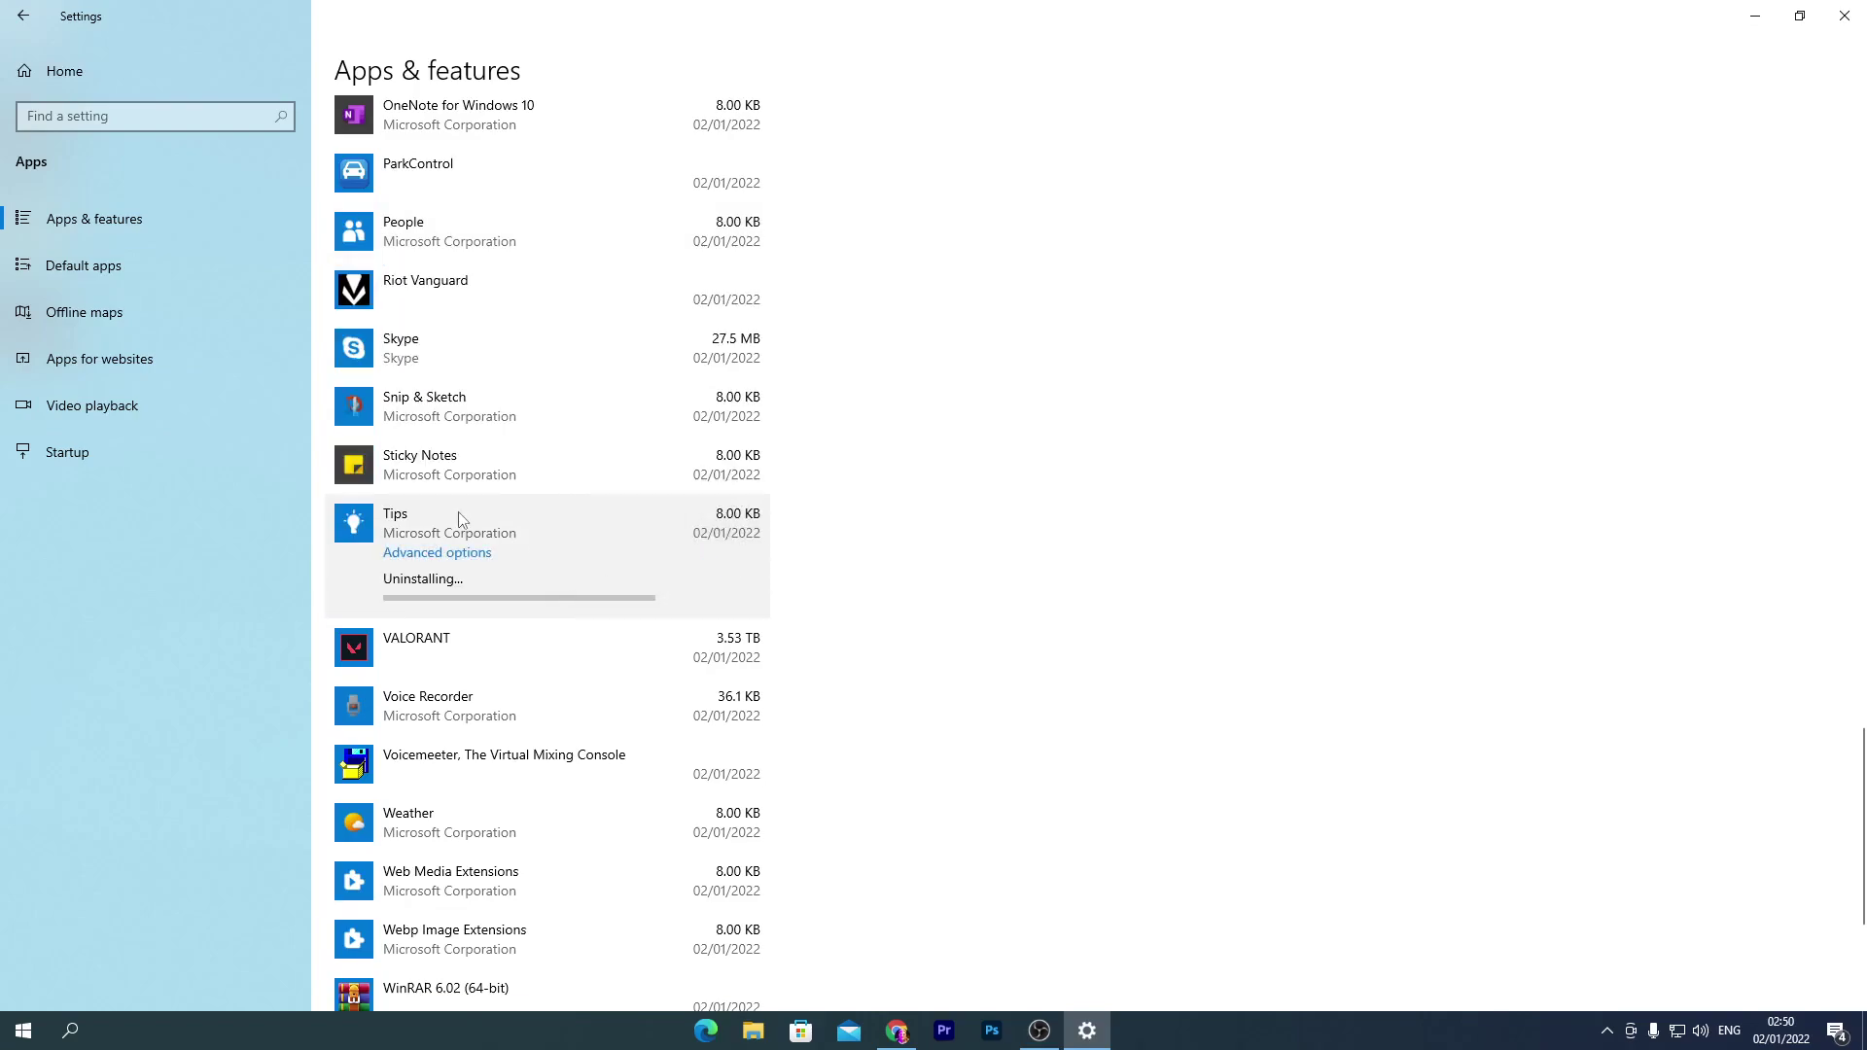
- Uninstall Sticky Notes and Snip & Sketch
click(583, 477)
click(718, 545)
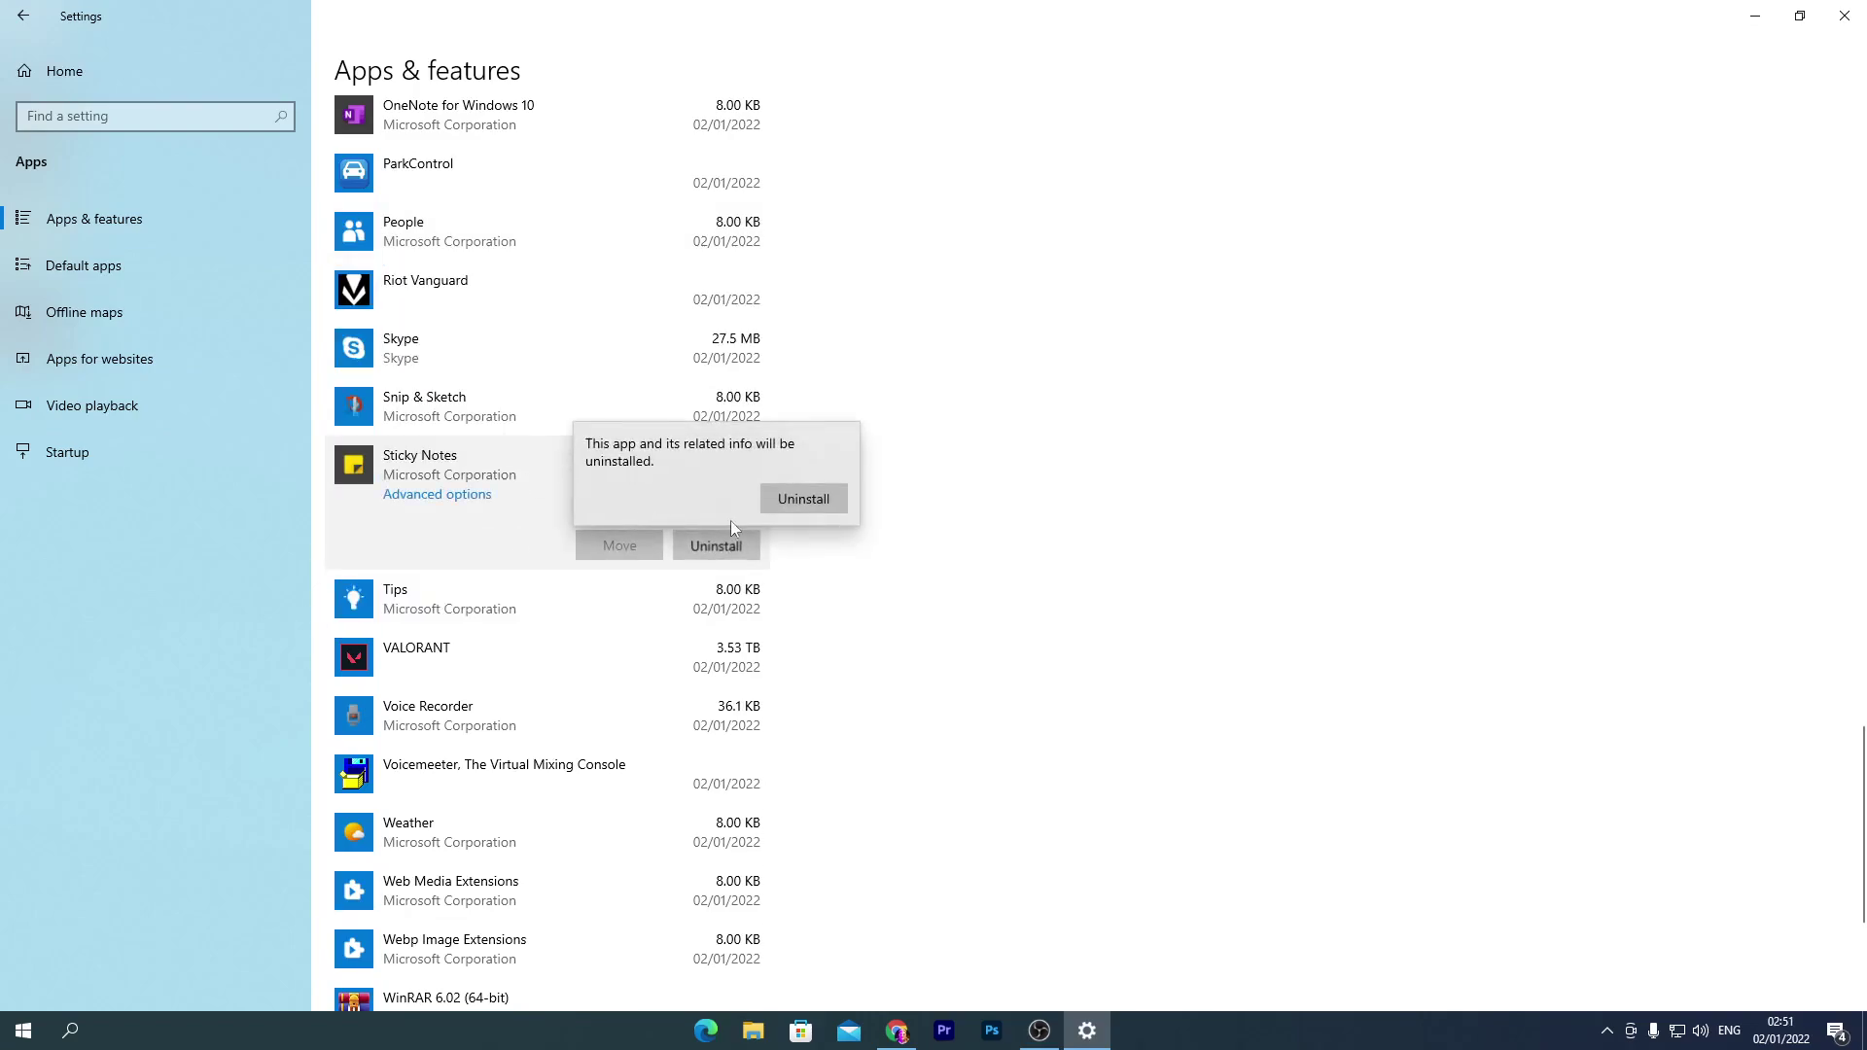
click(804, 499)
click(454, 418)
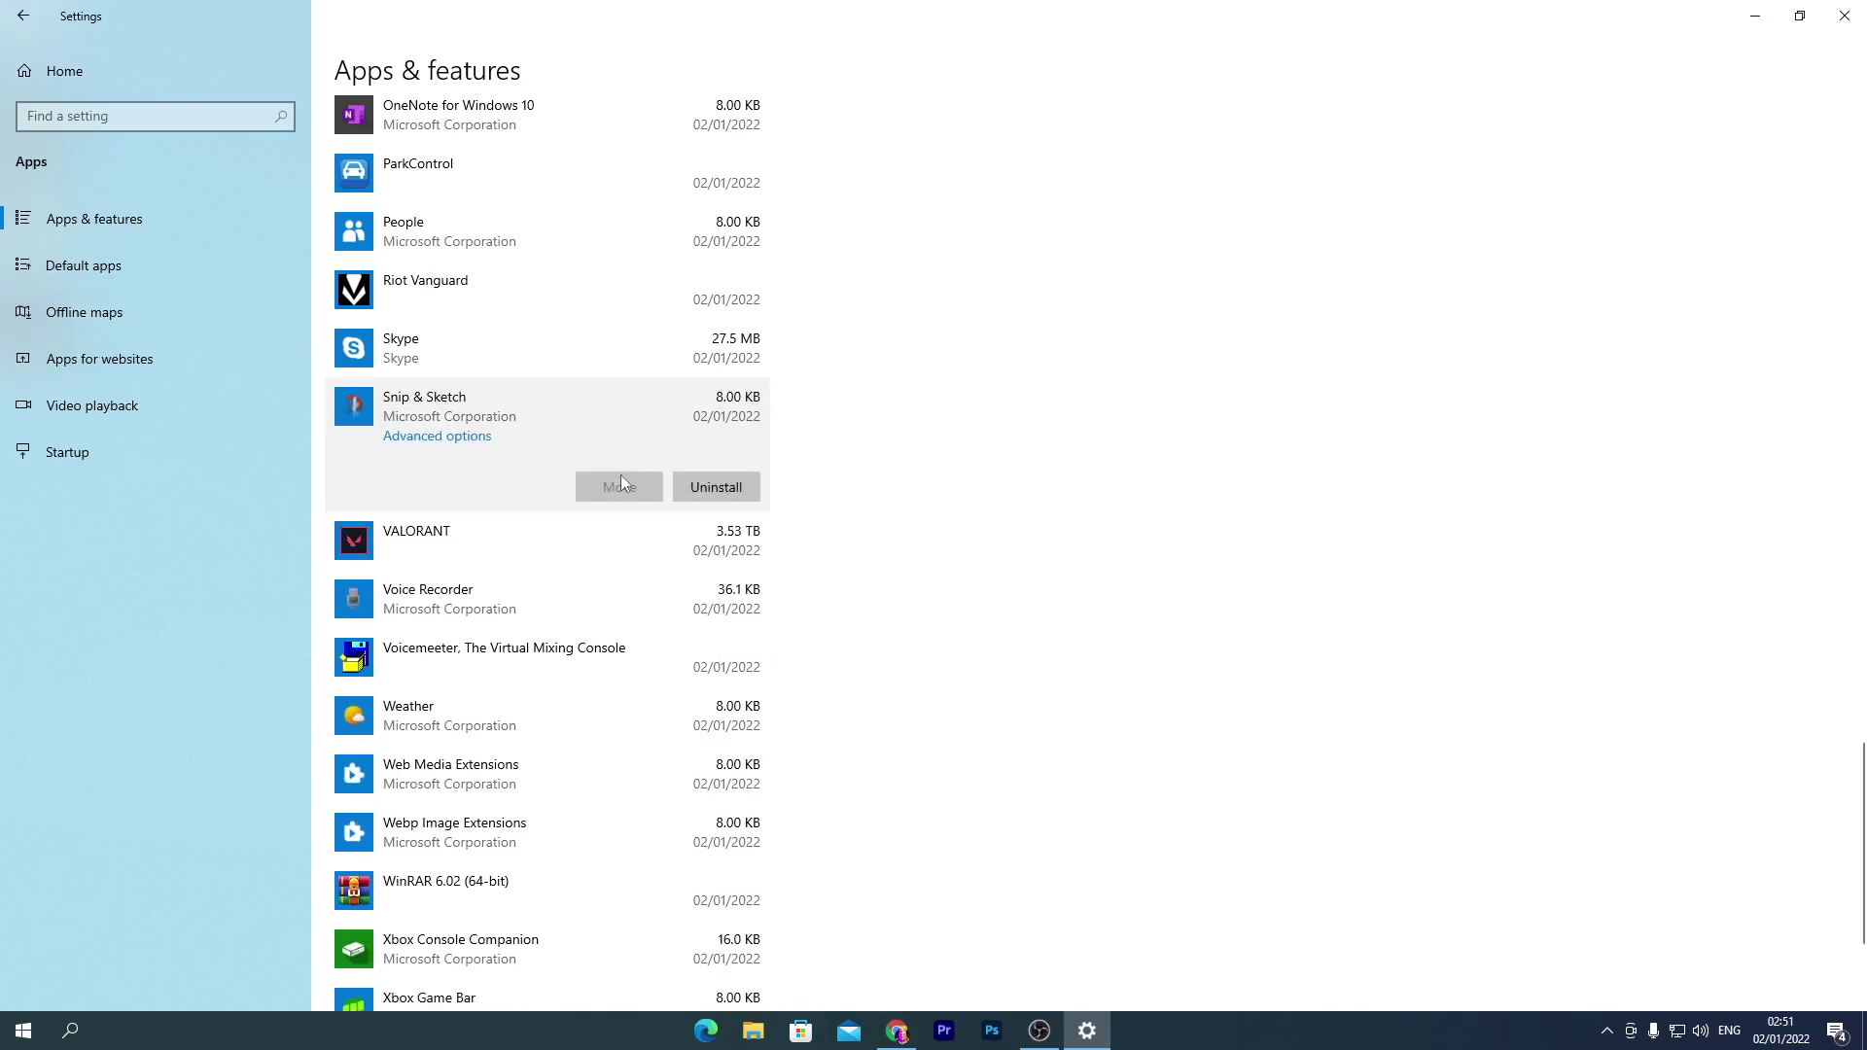
click(694, 483)
click(800, 439)
- Uninstall Xbox Live and Xbox Console Companion
scroll(562, 601, down, 3)
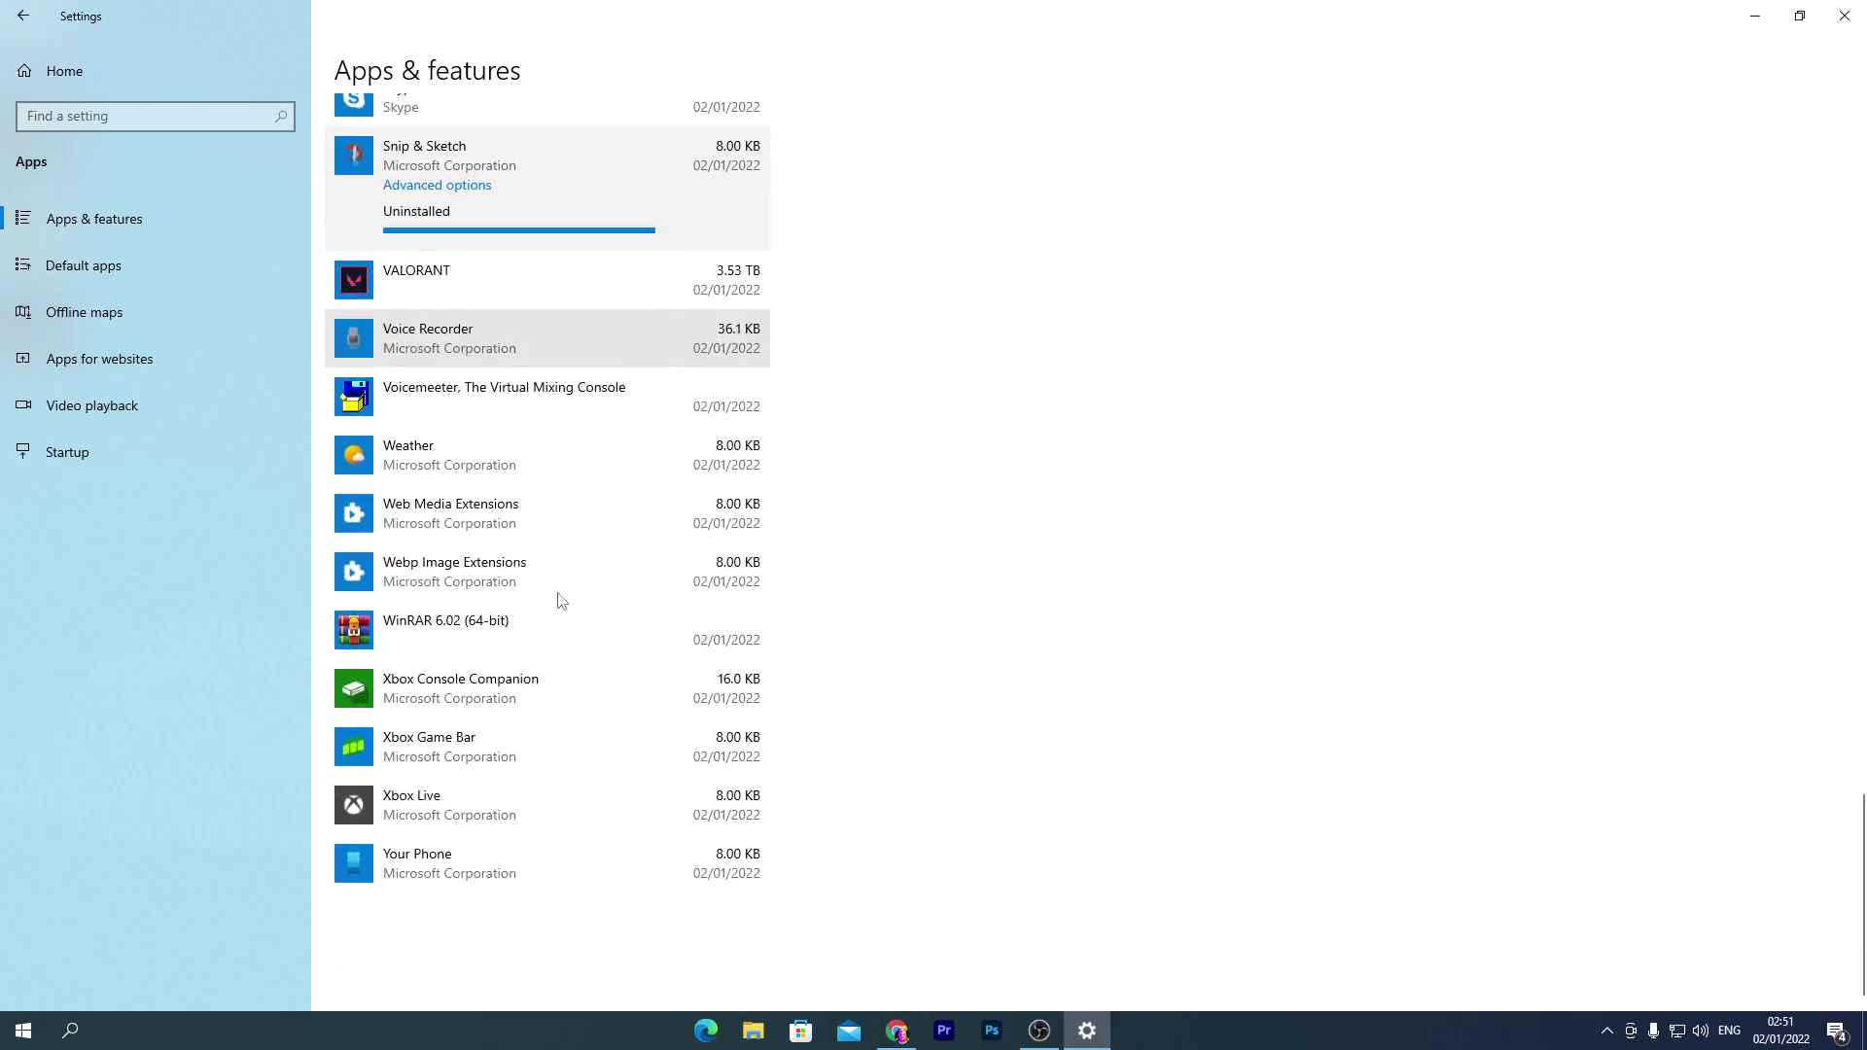
scroll(453, 269, up, 6)
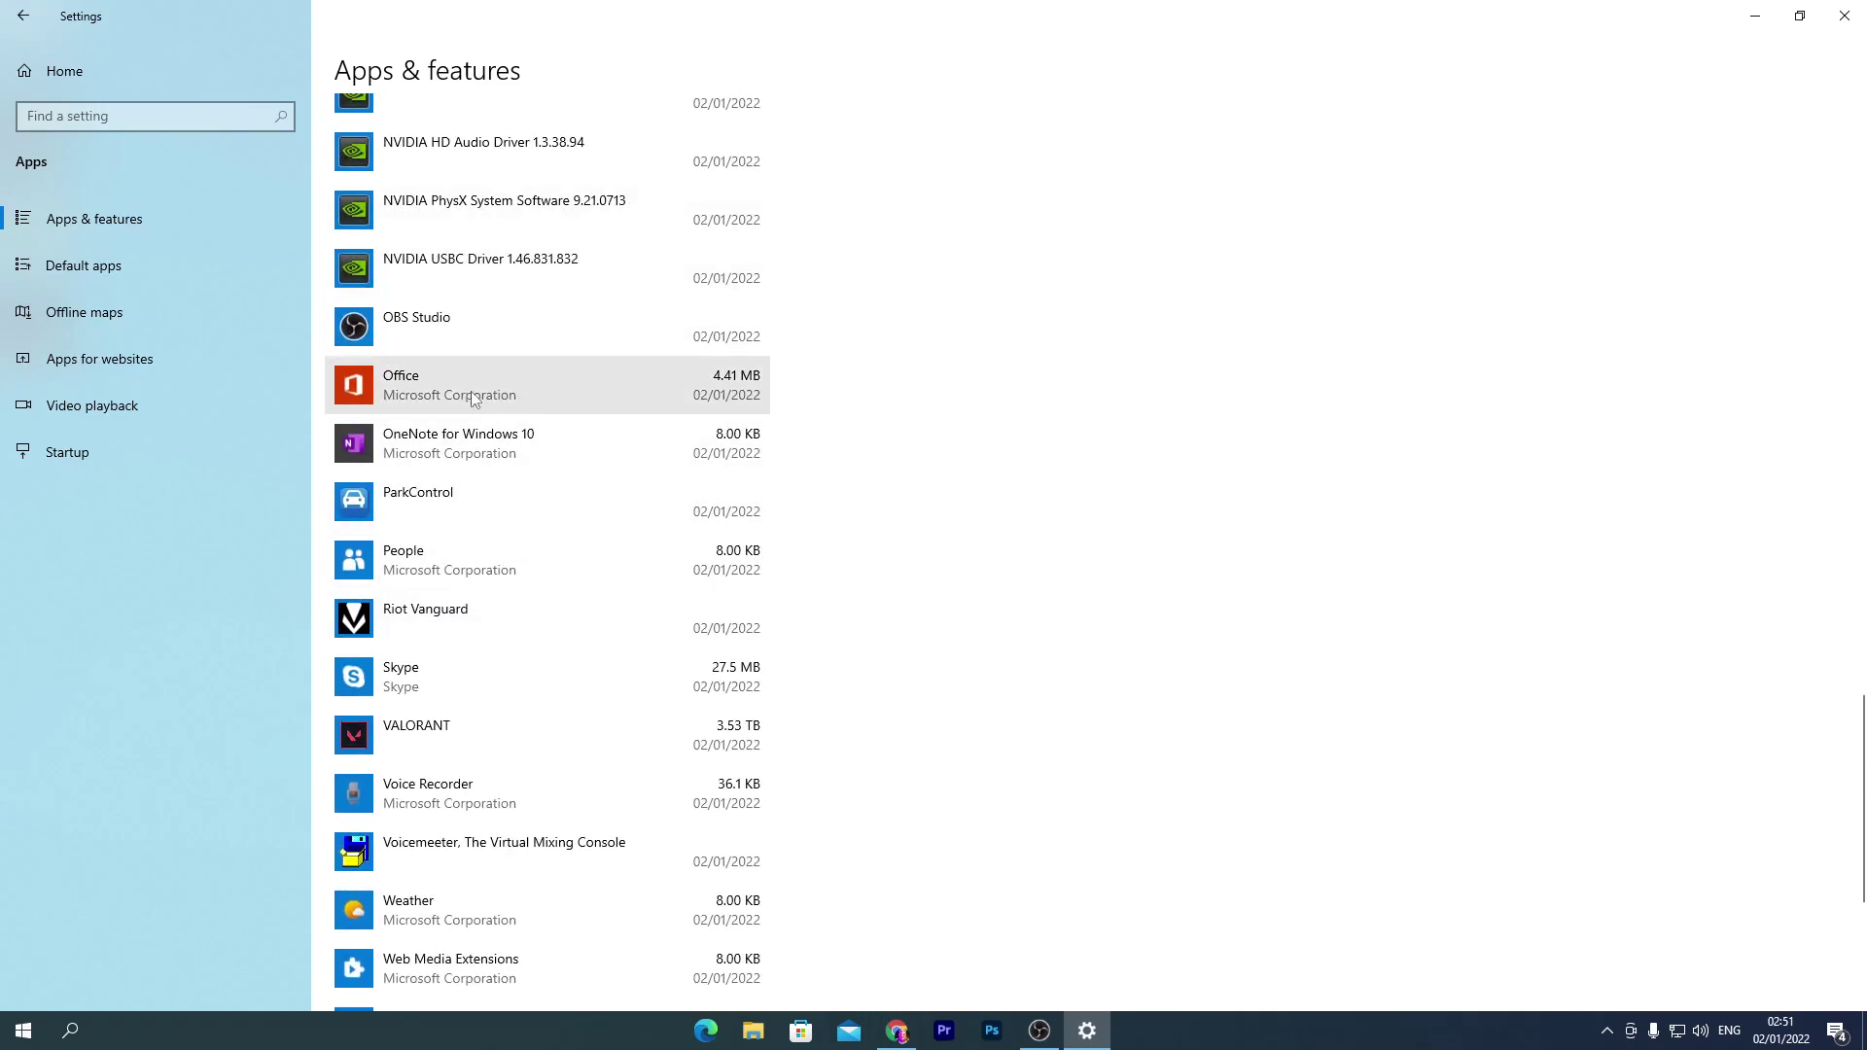
scroll(498, 633, up, 4)
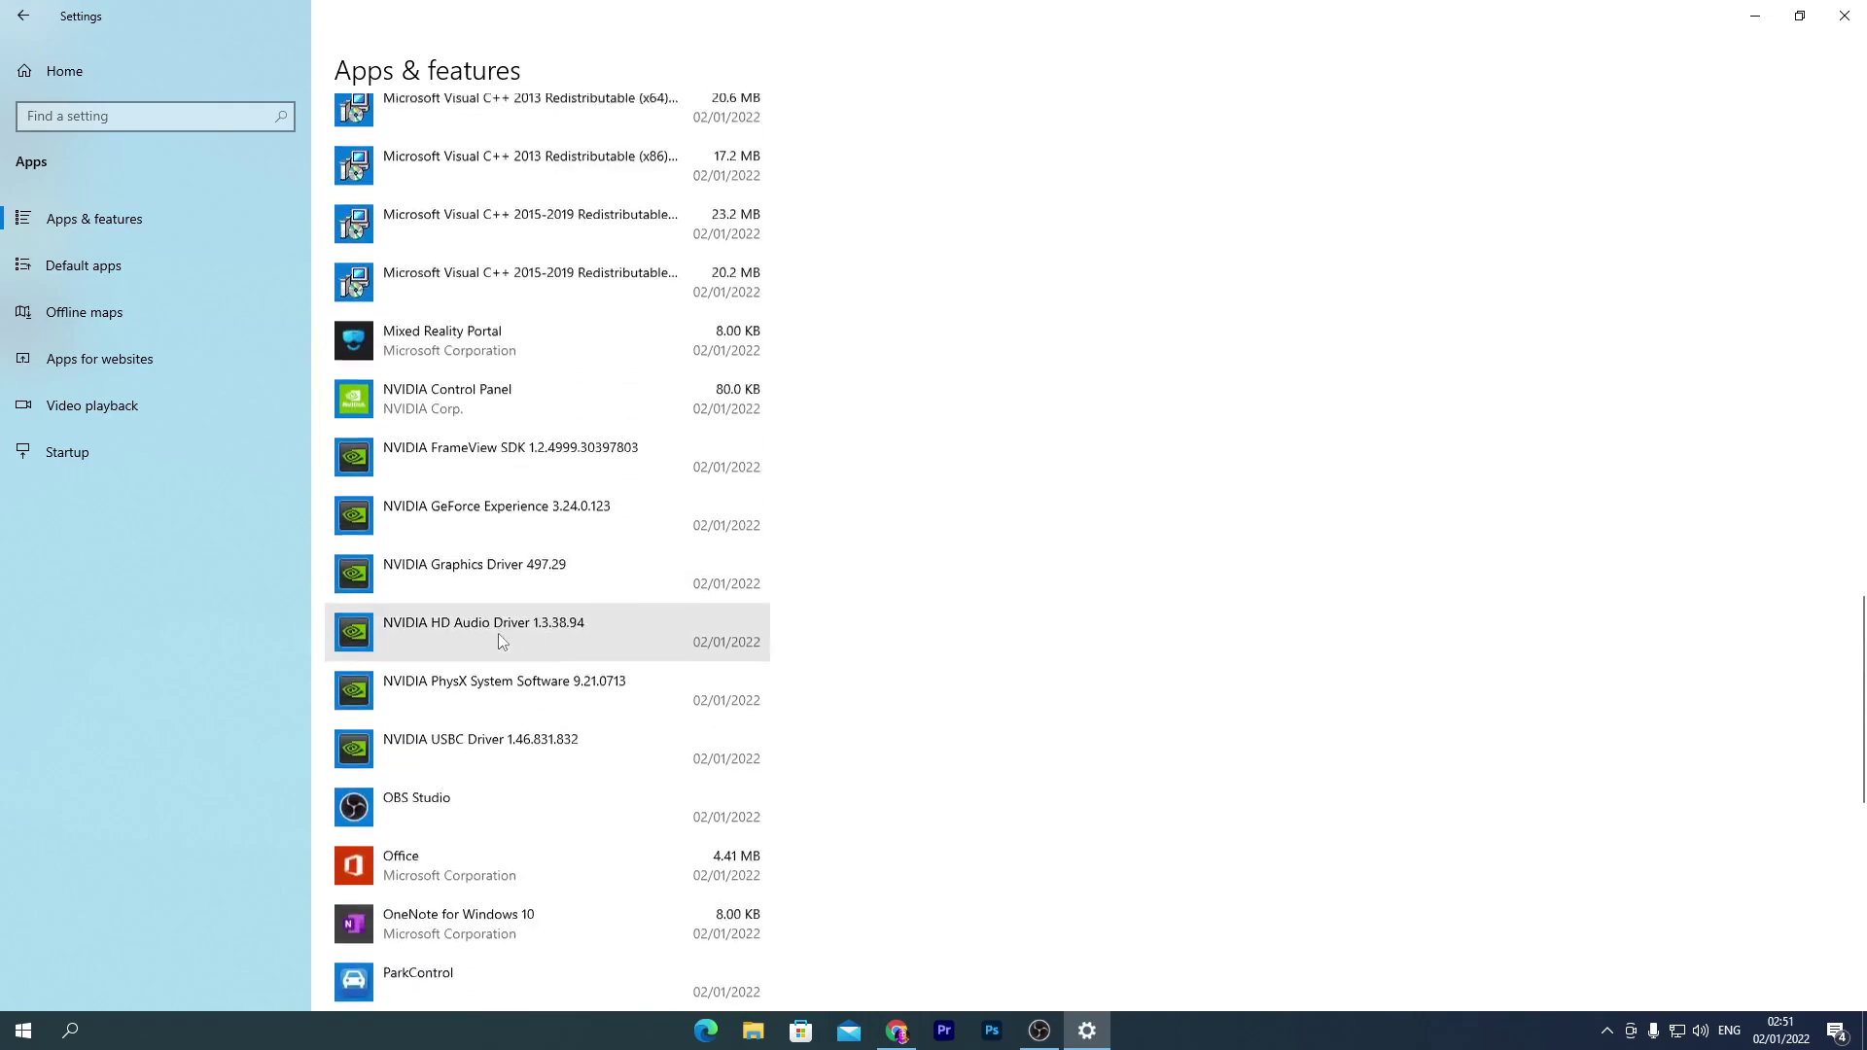
scroll(525, 652, down, 8)
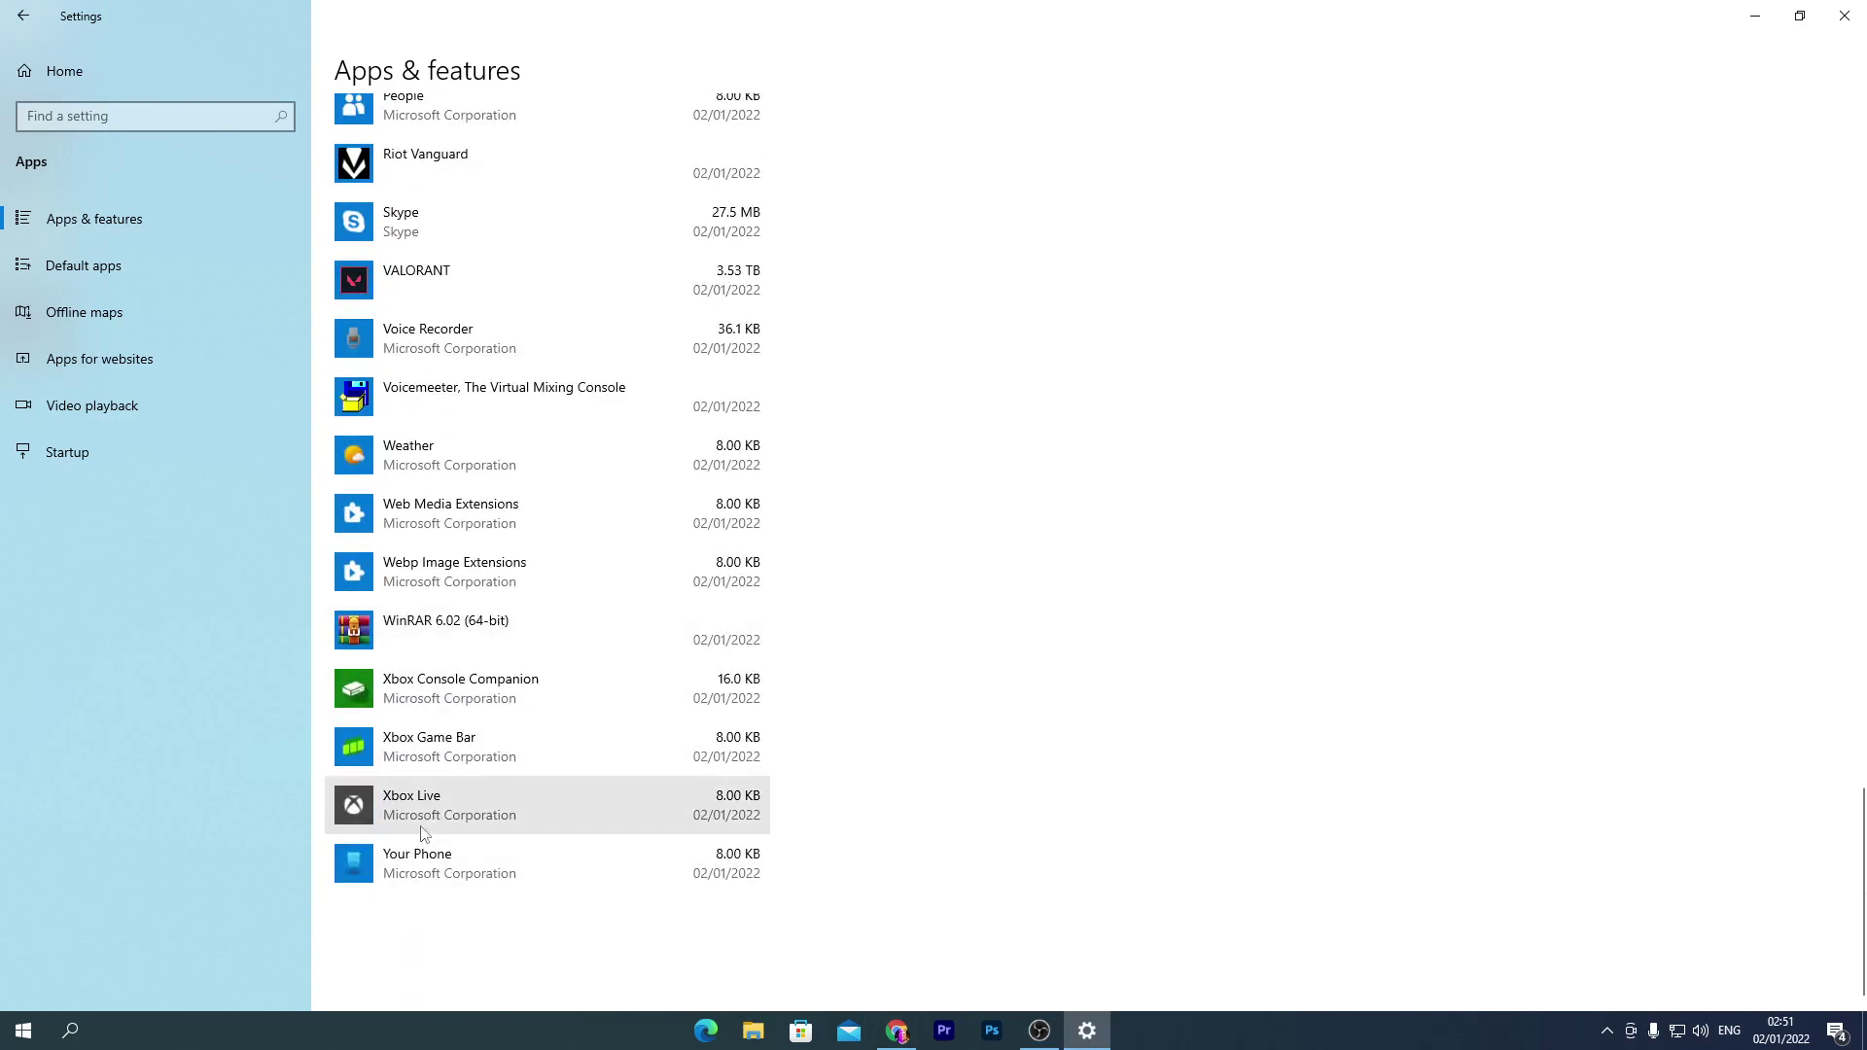
click(491, 824)
click(695, 884)
click(803, 839)
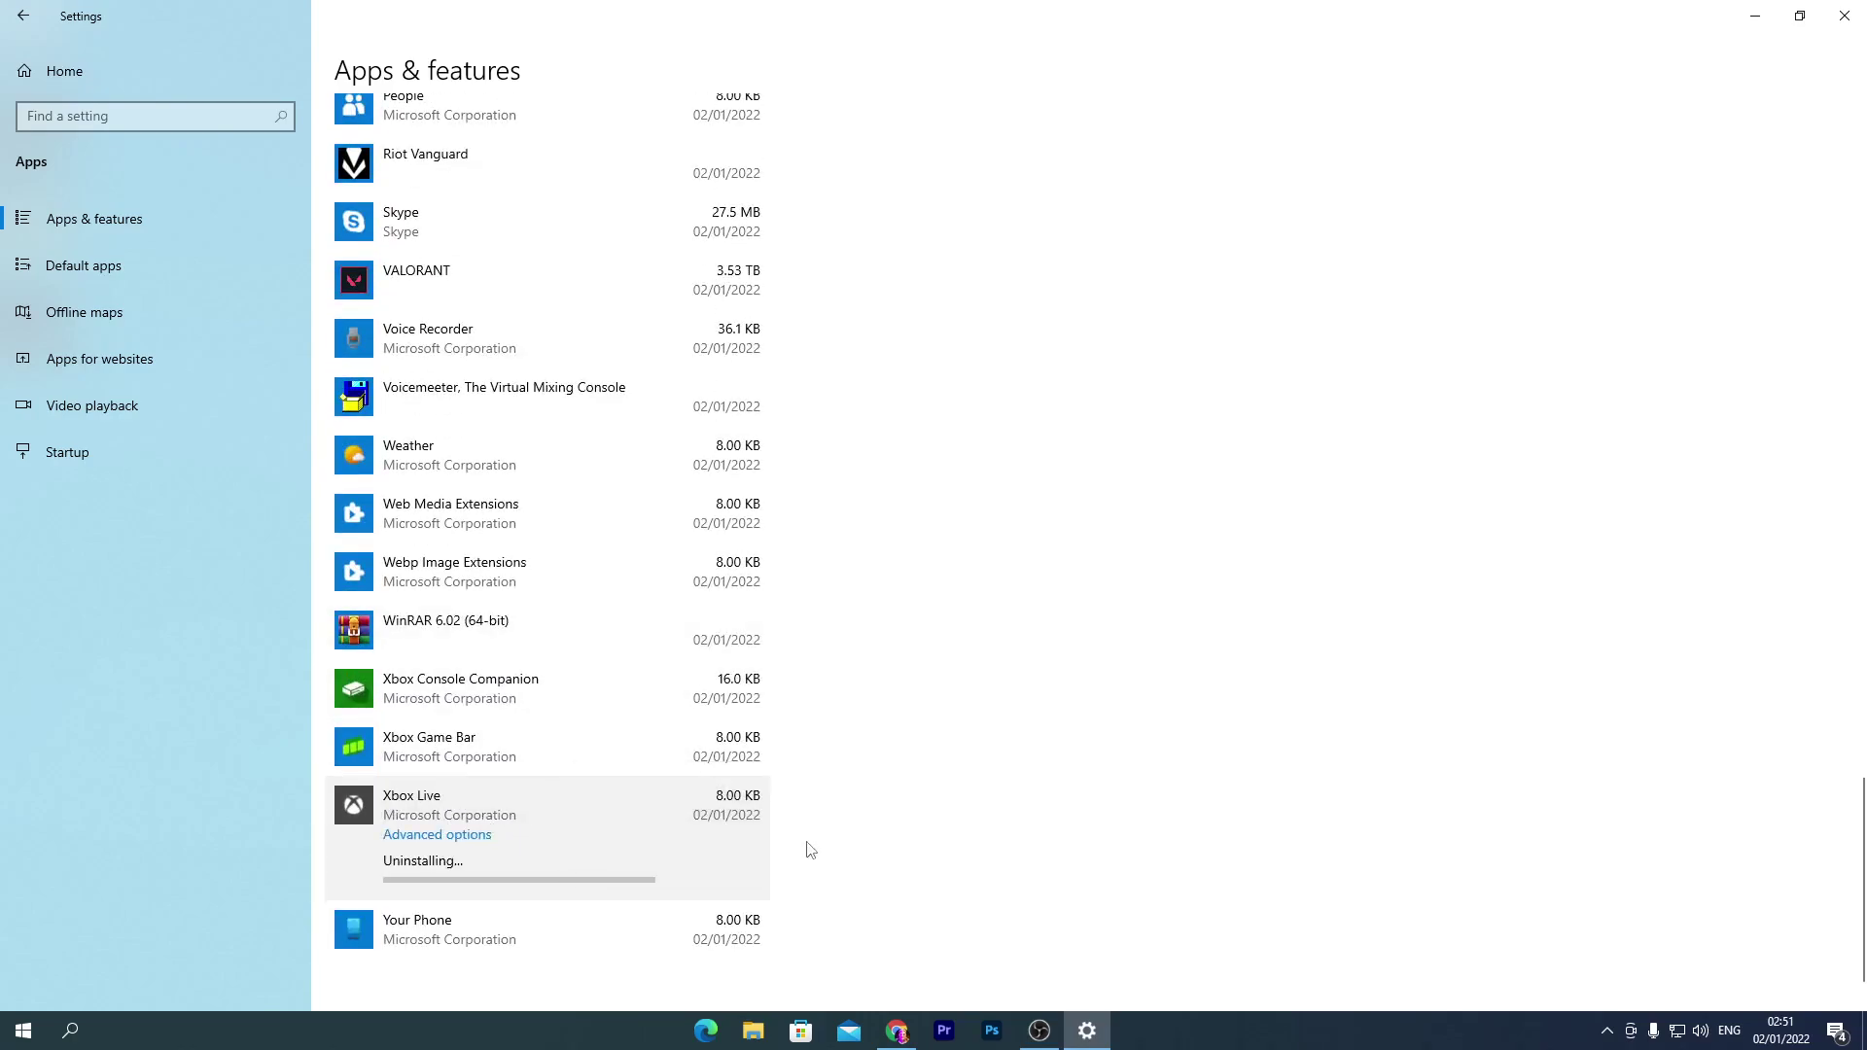
click(484, 756)
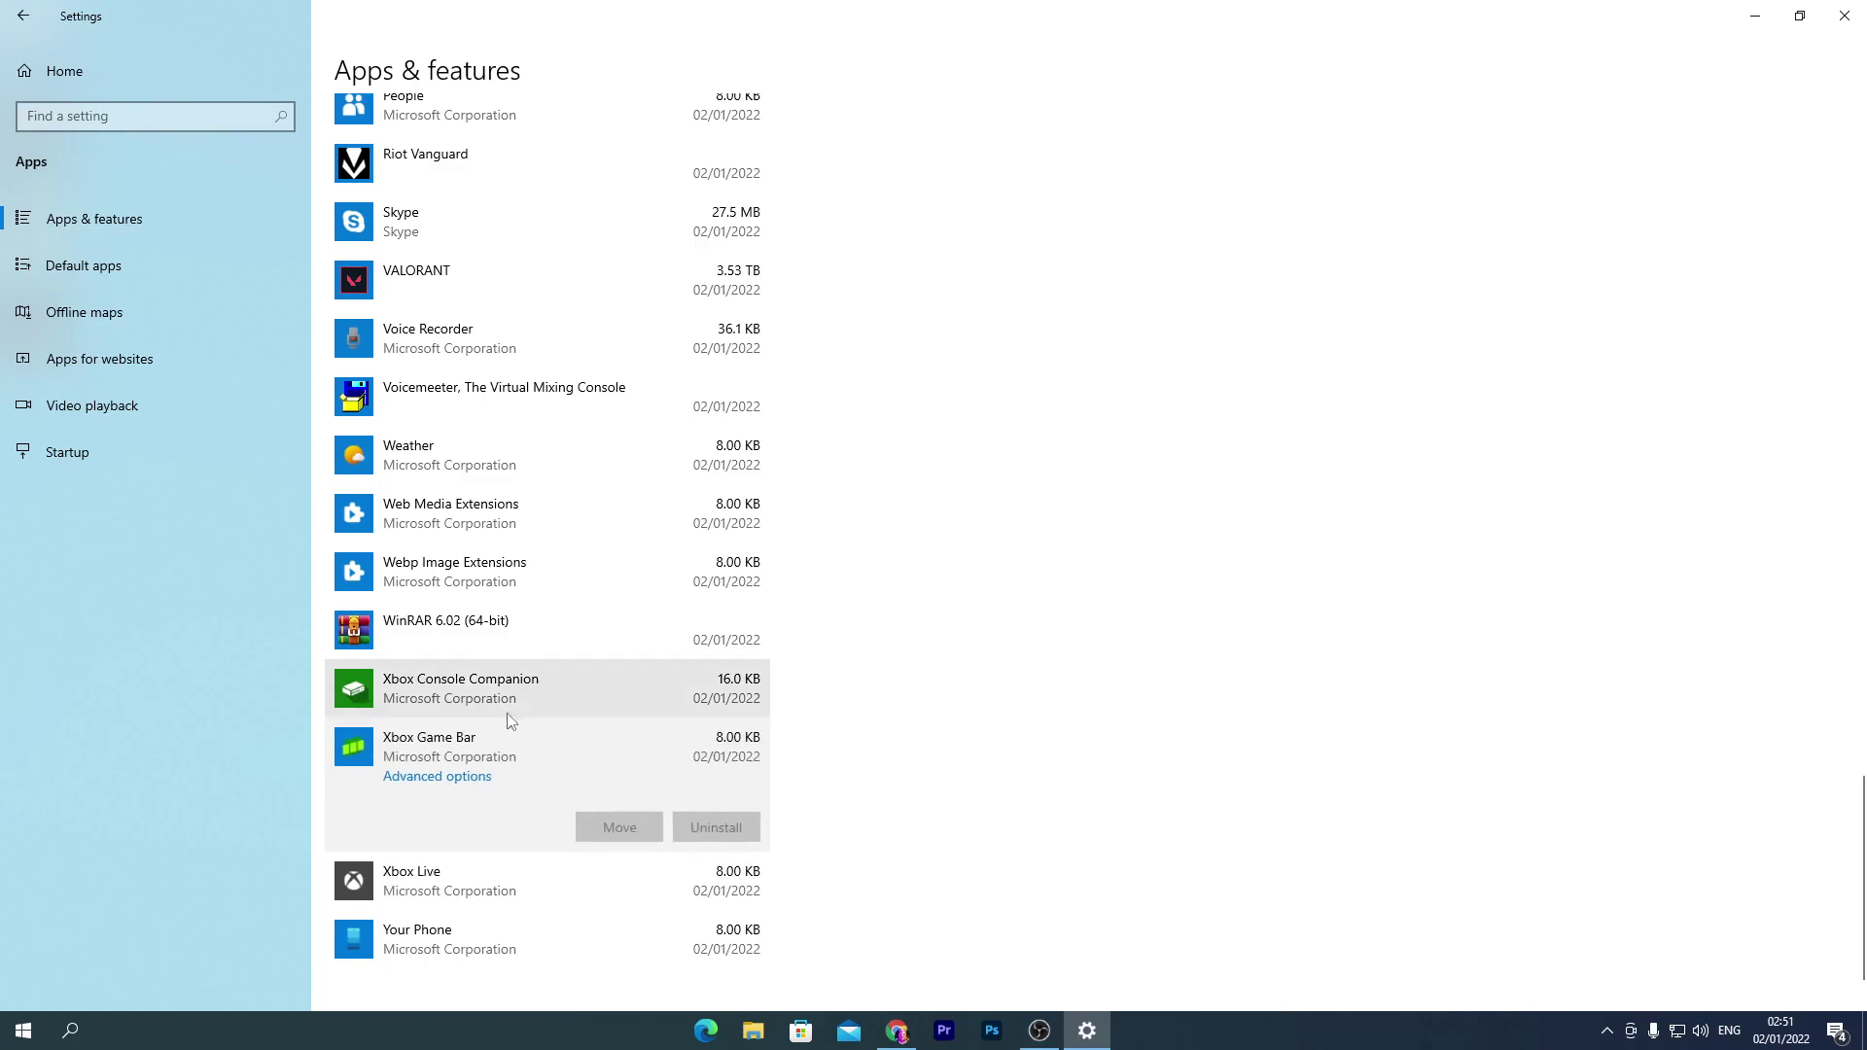
click(509, 715)
click(719, 768)
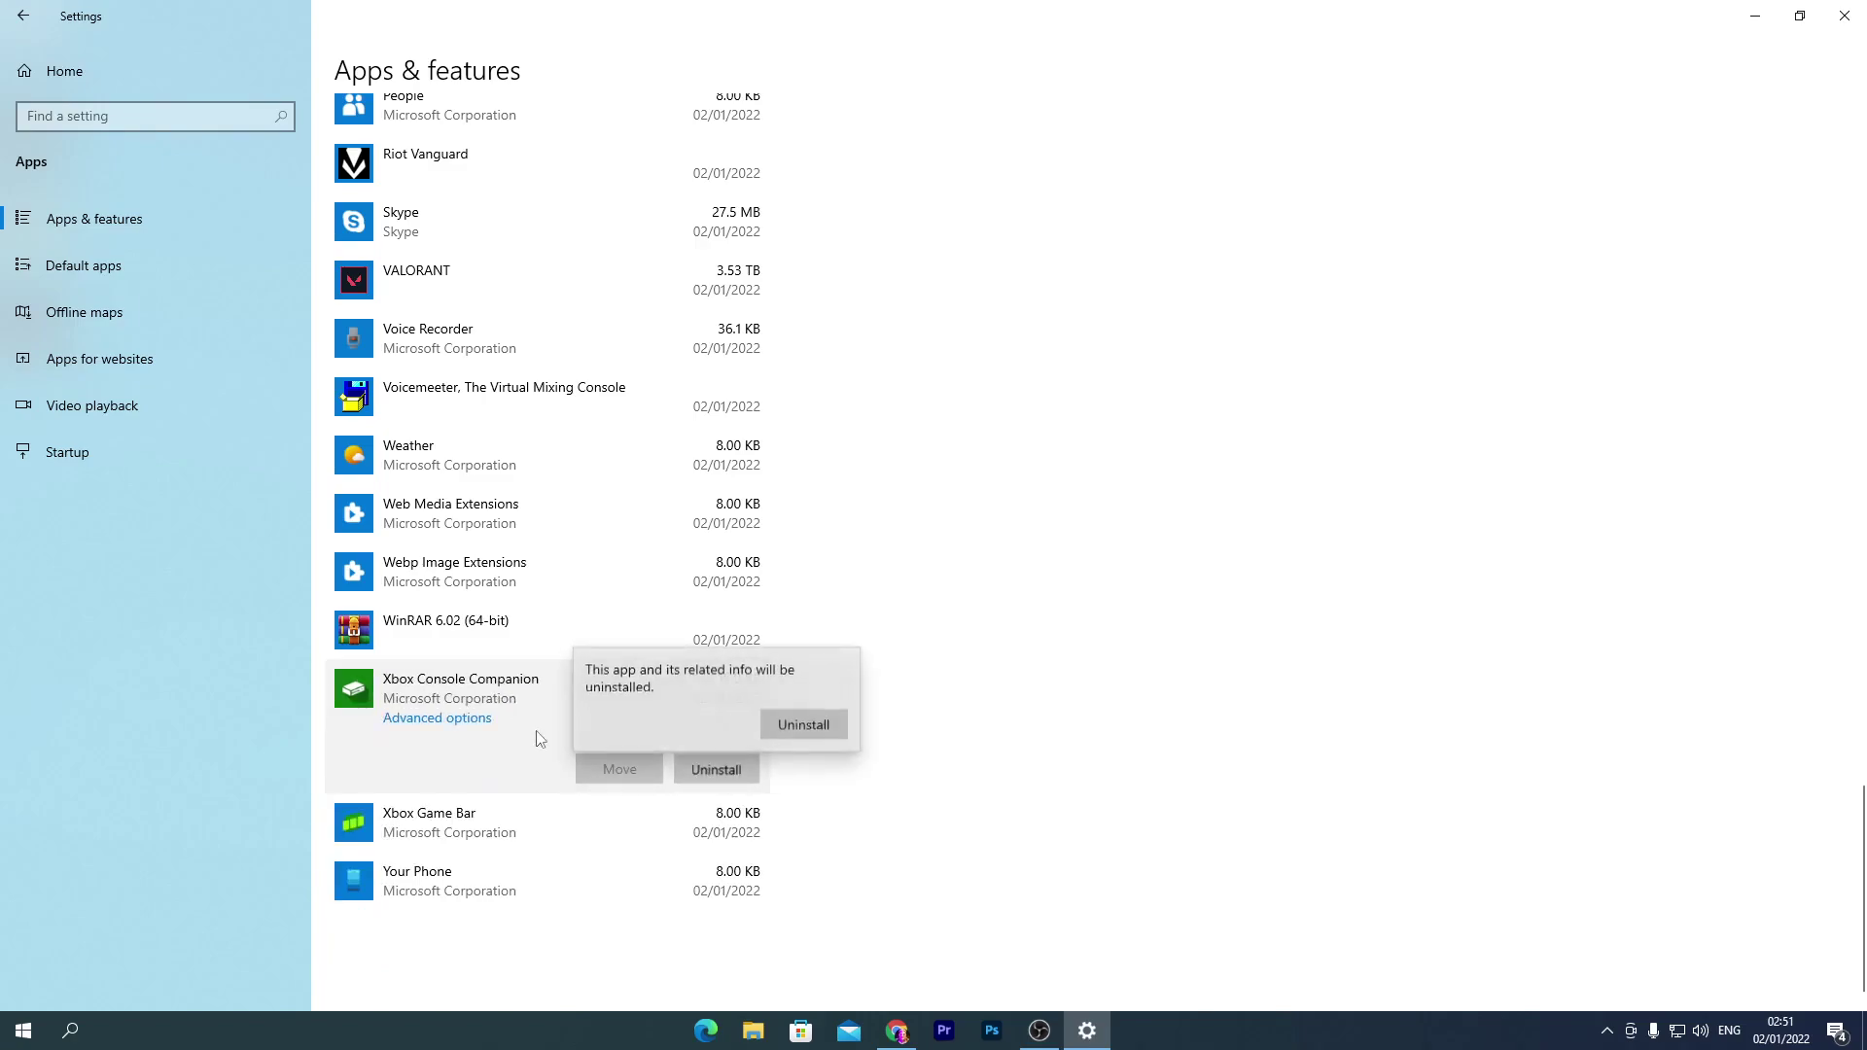
click(809, 720)
- Scroll back through the list and check Voice Recorder's uninstall options
scroll(489, 653, up, 1)
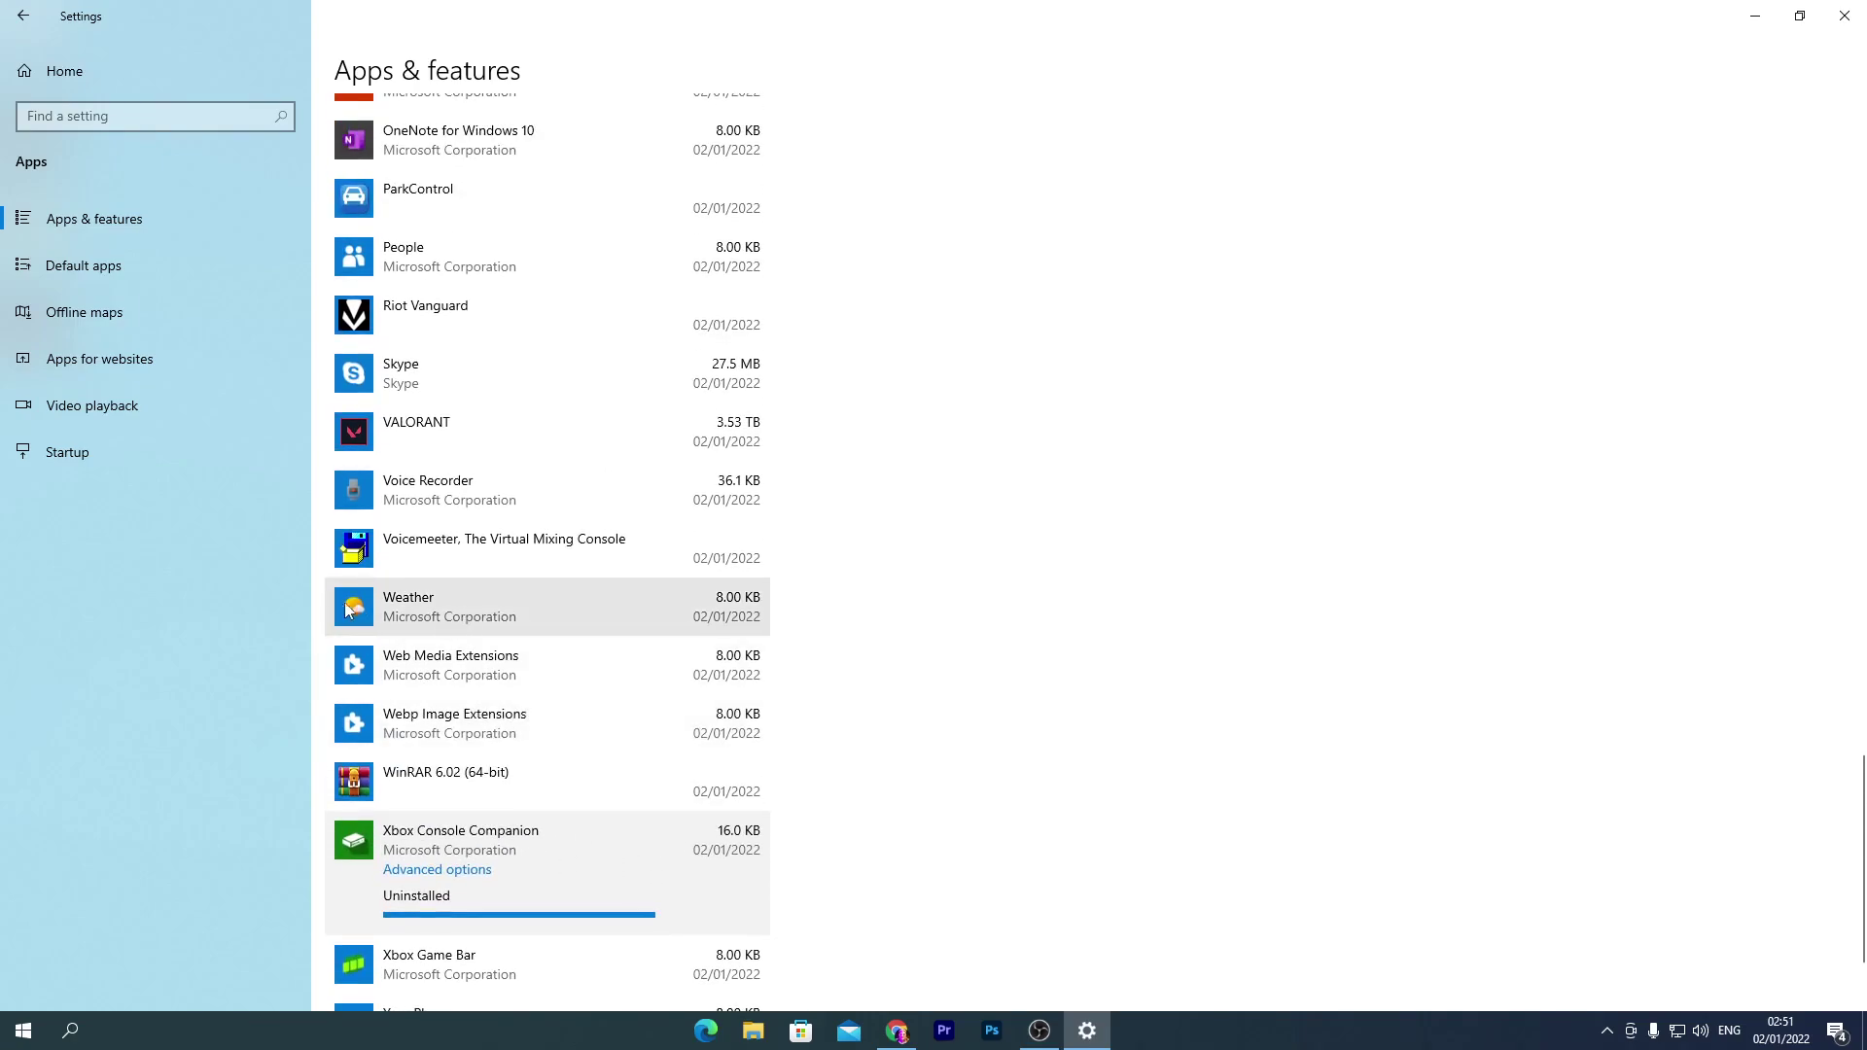
click(556, 494)
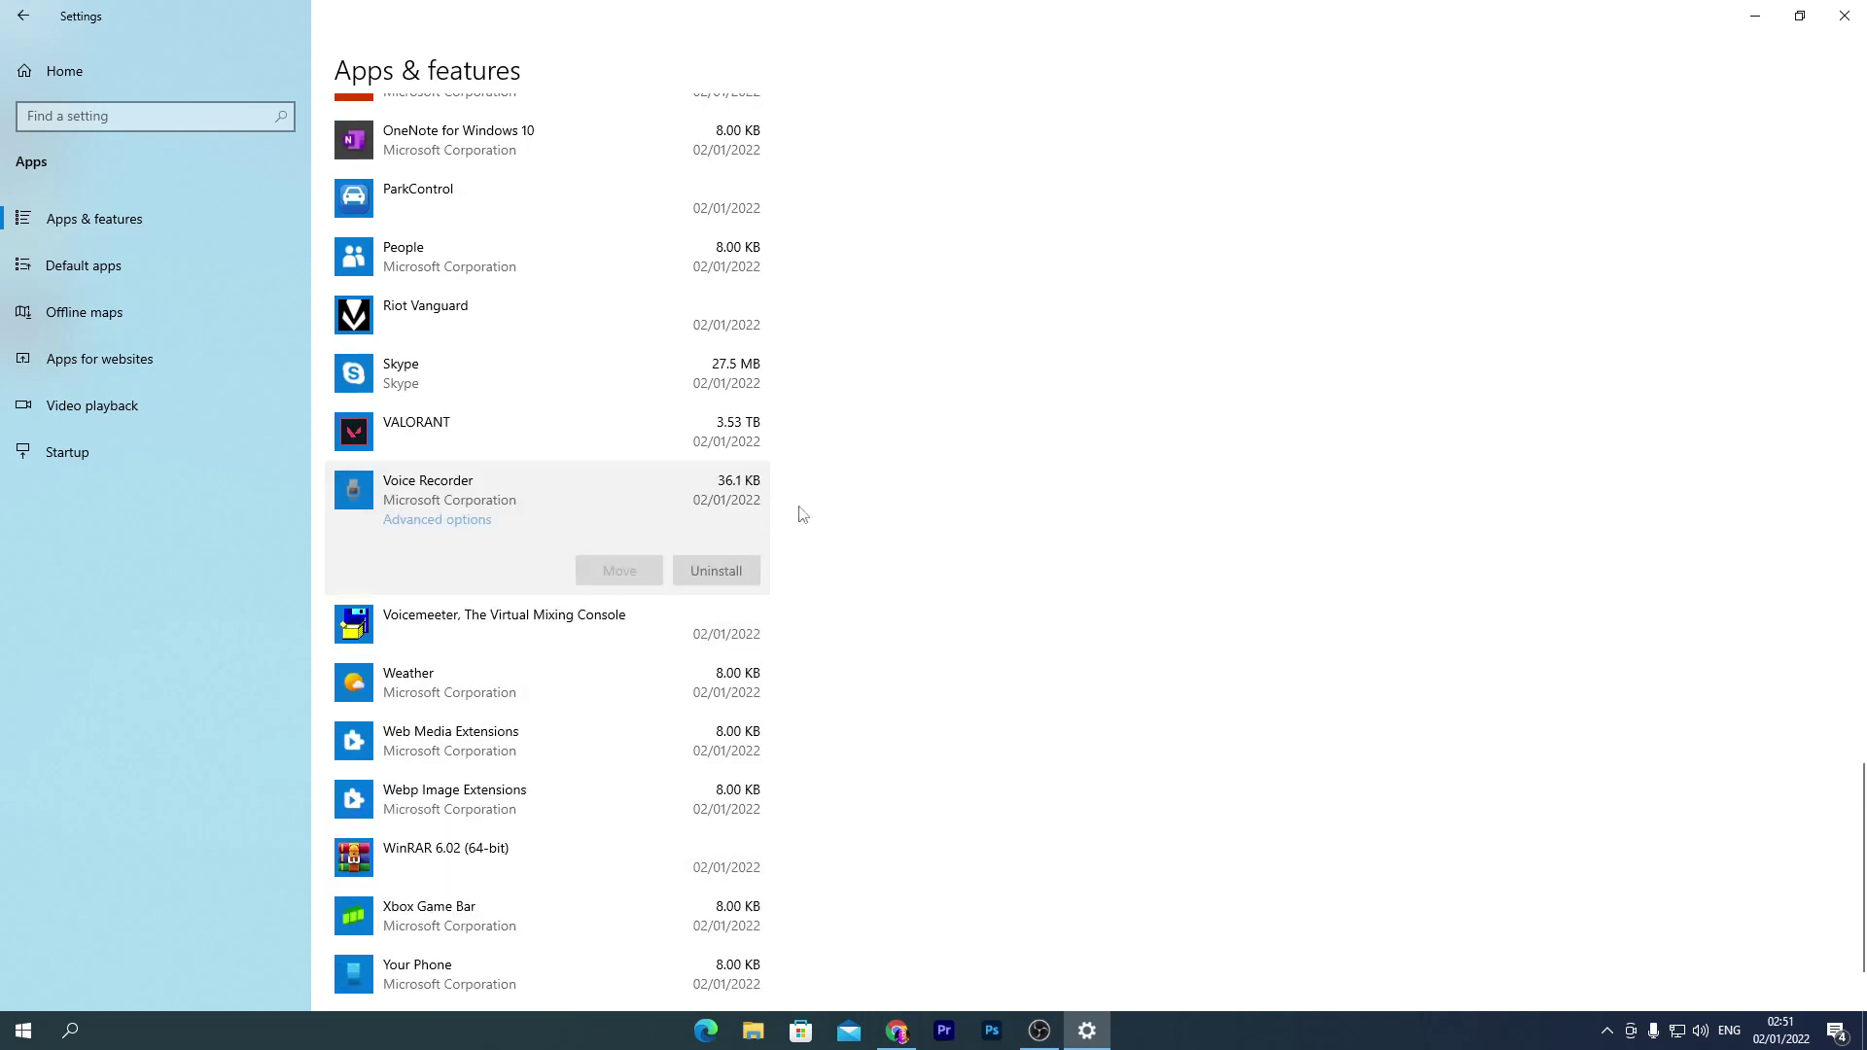
scroll(491, 571, up, 4)
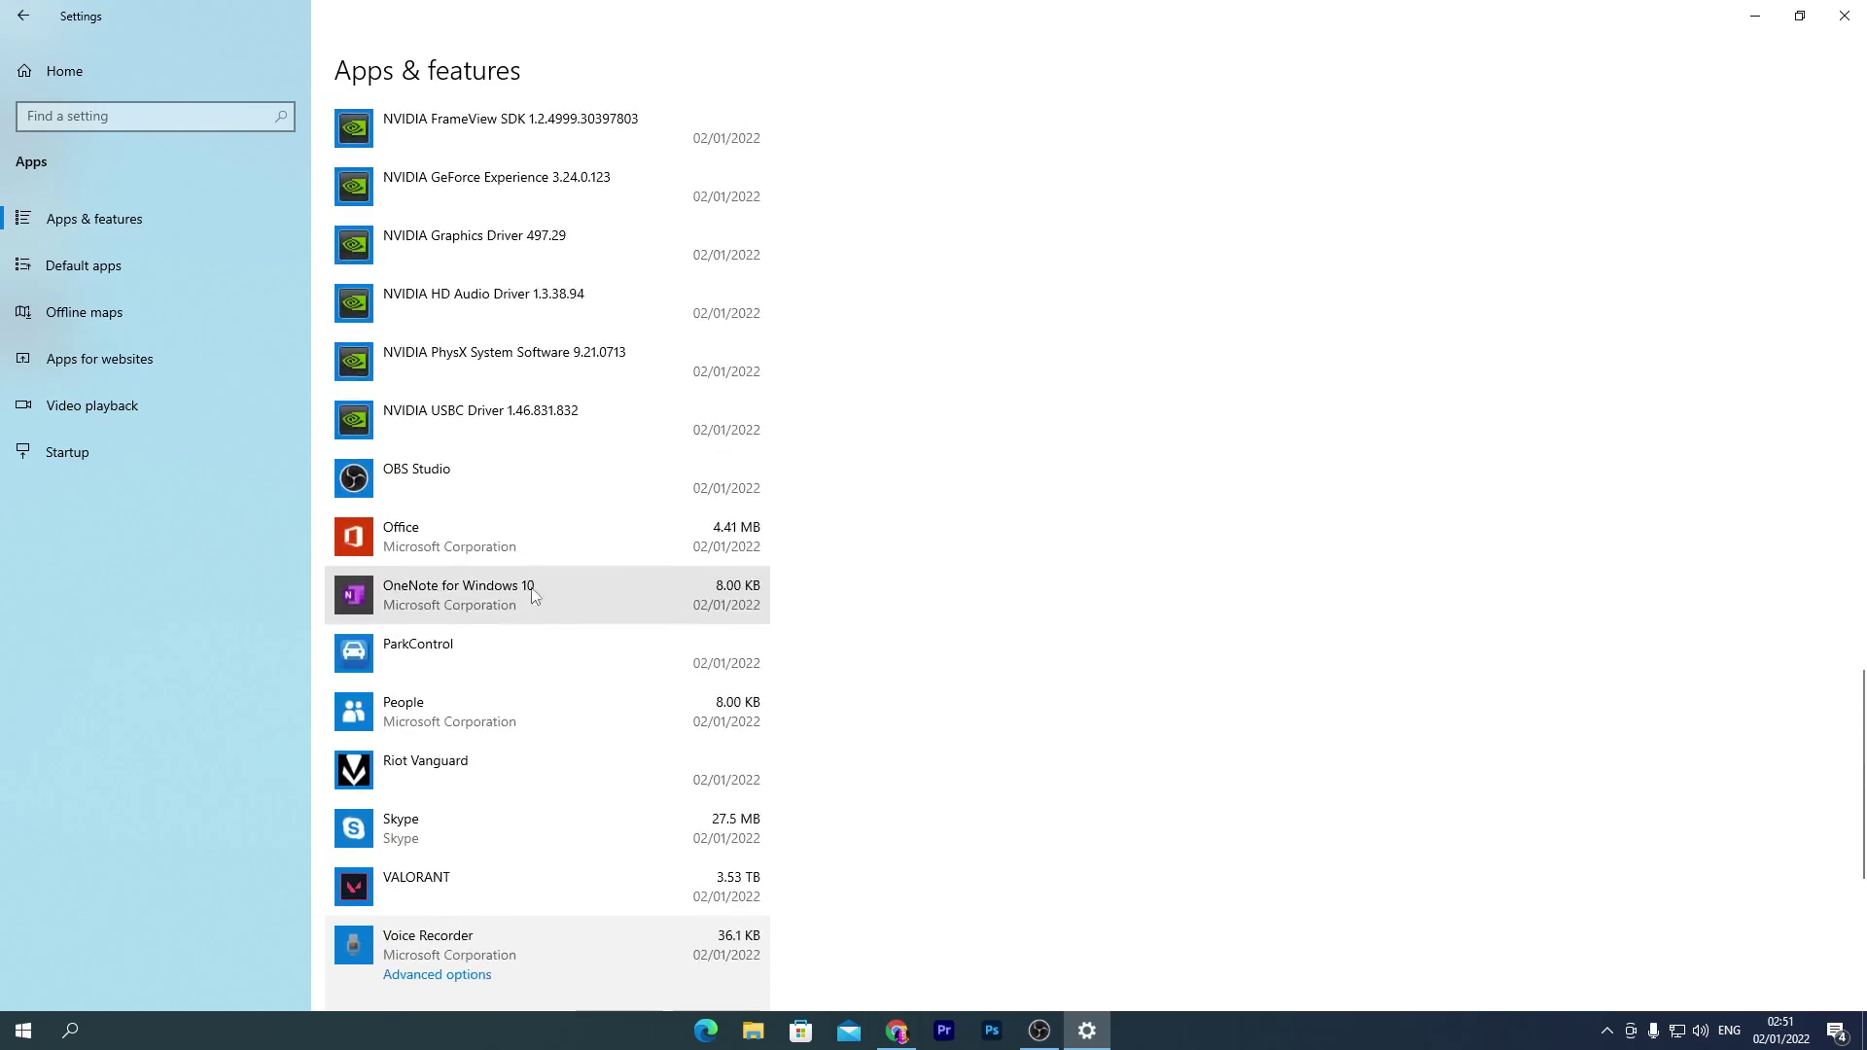
scroll(467, 584, down, 4)
scroll(416, 572, up, 3)
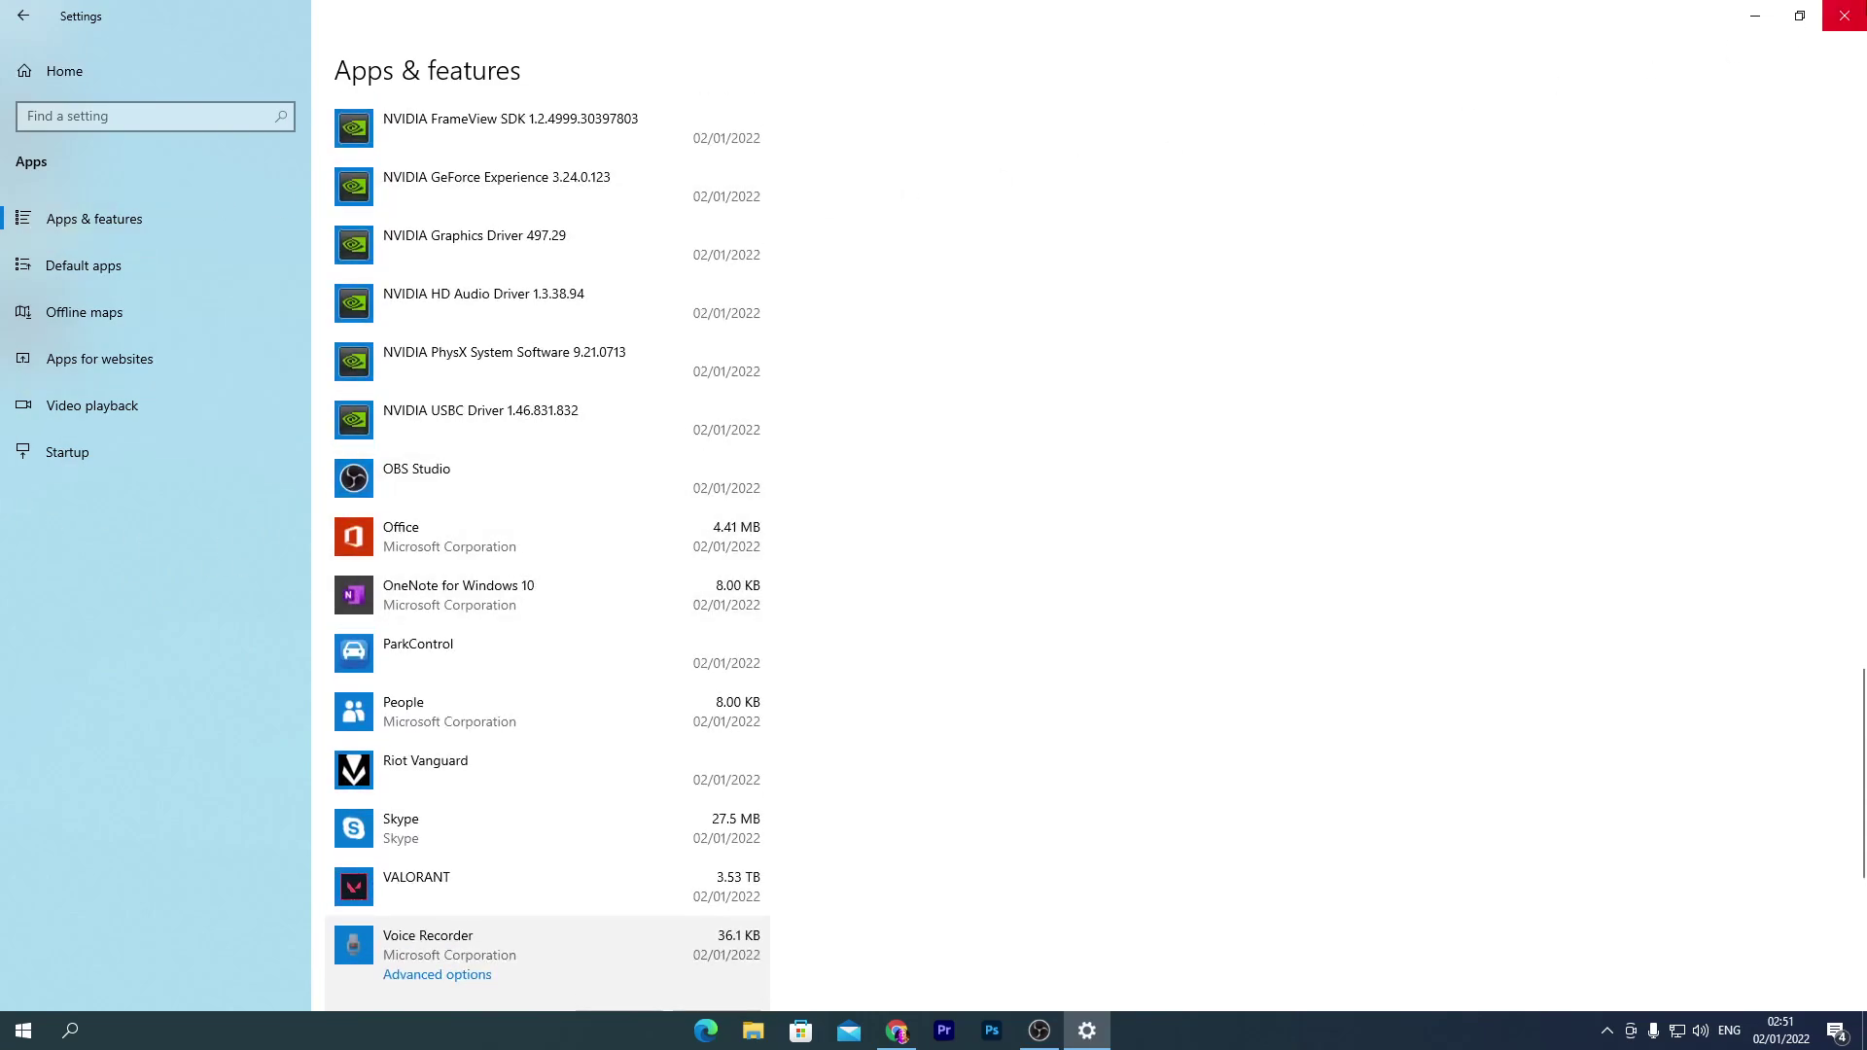
- Trash the ParkControl desktop shortcut, refresh the desktop, and open System About (i7-3770, 16 GB RAM)
click(1844, 16)
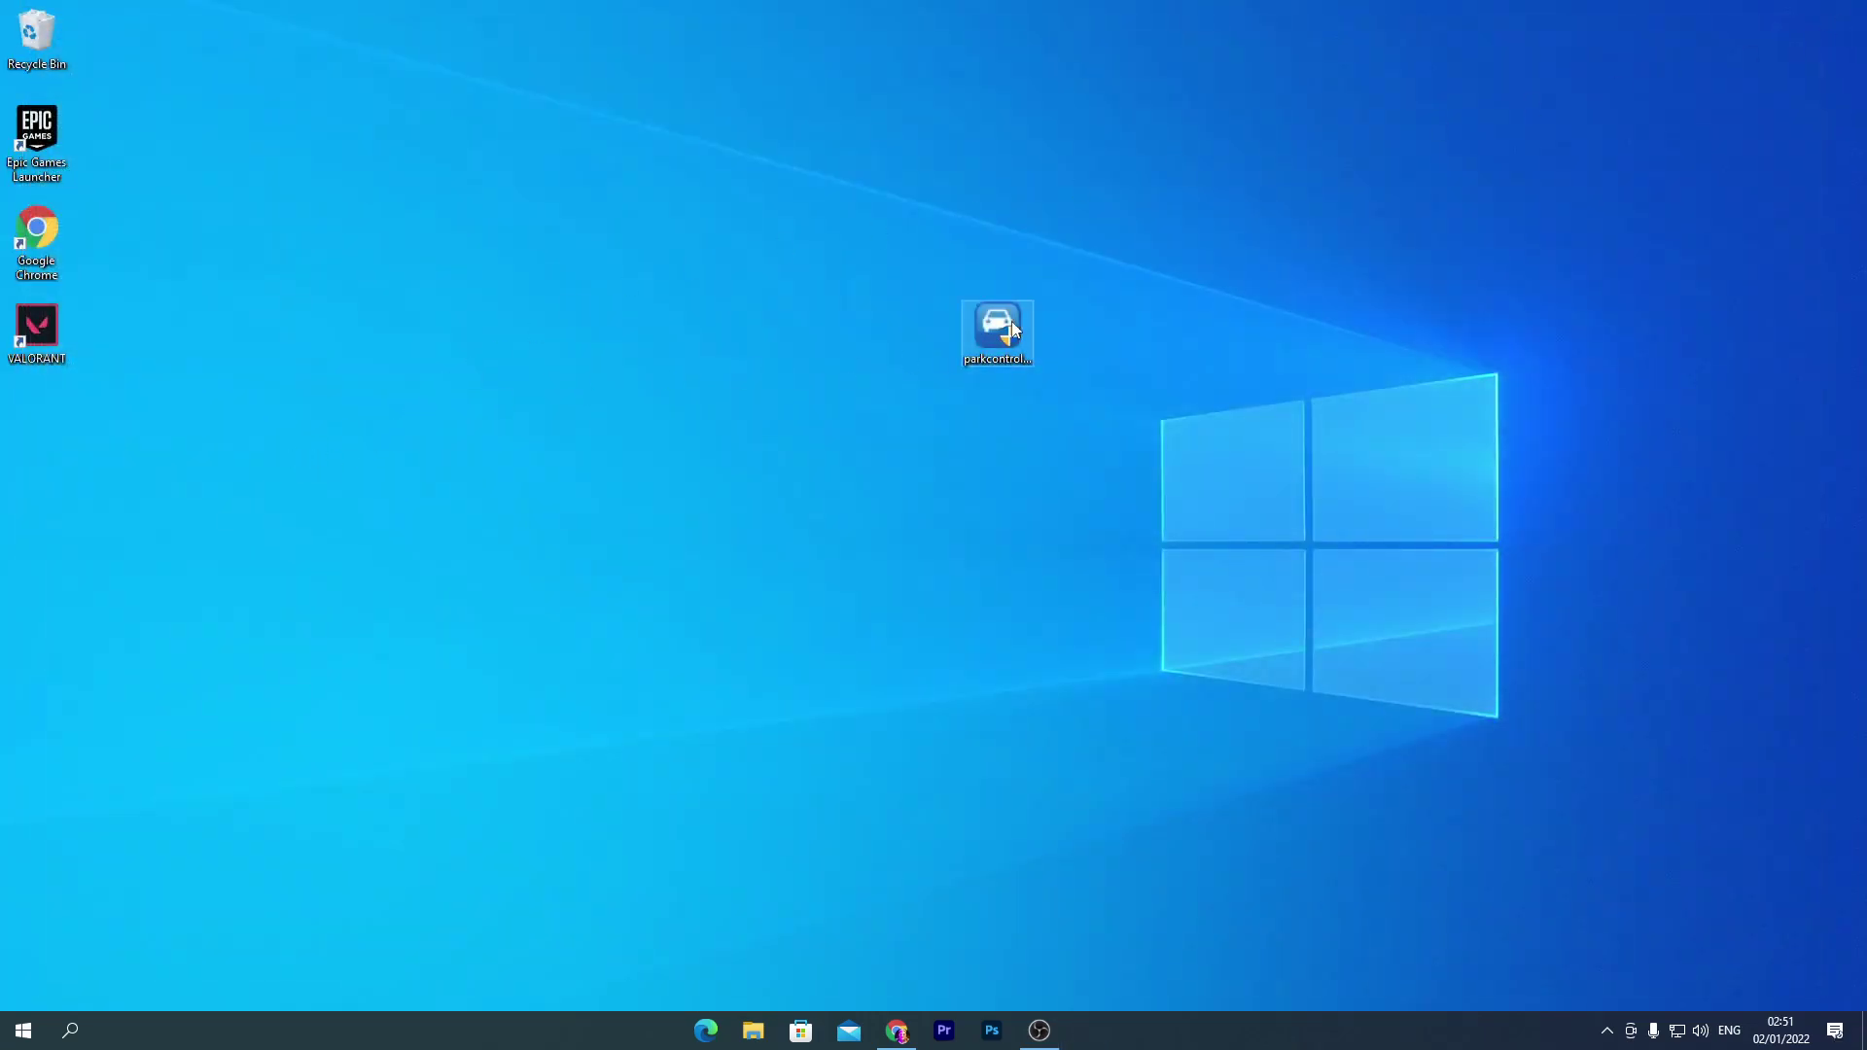
drag(1013, 322, 279, 400)
drag(133, 216, 44, 44)
right_click(544, 155)
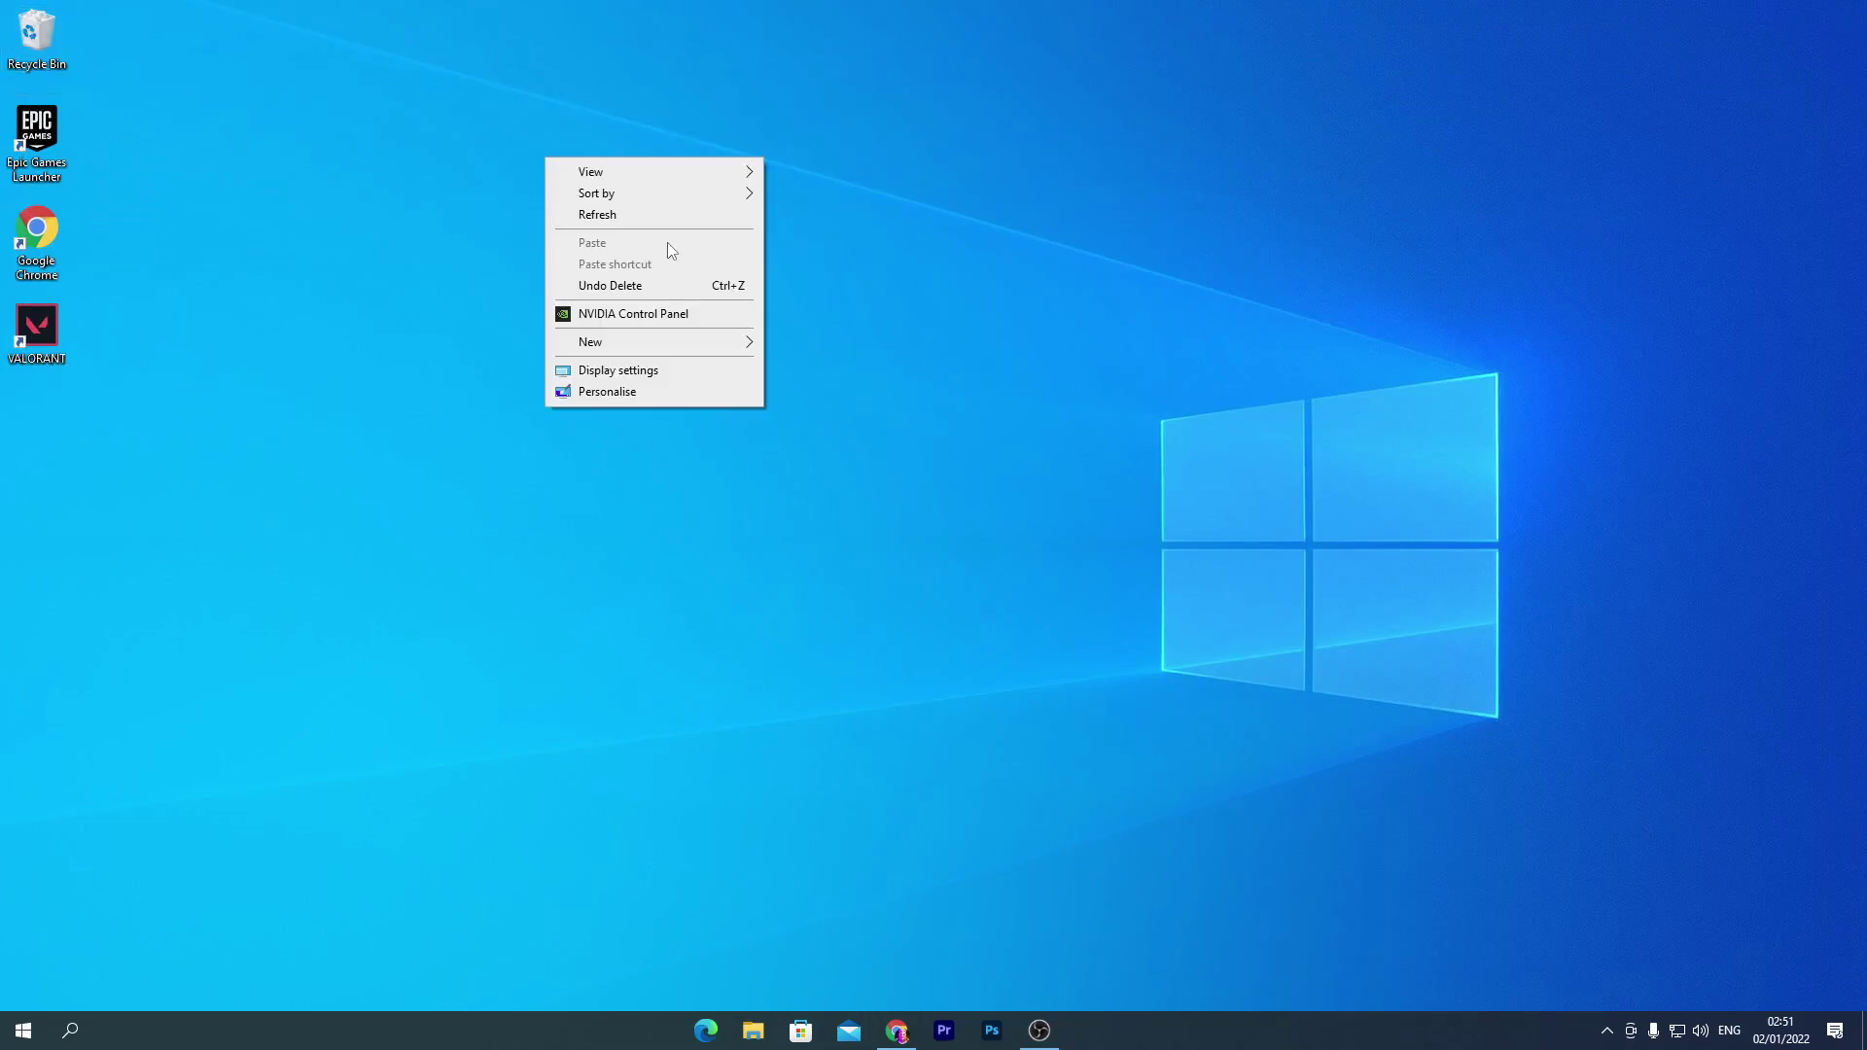
click(643, 212)
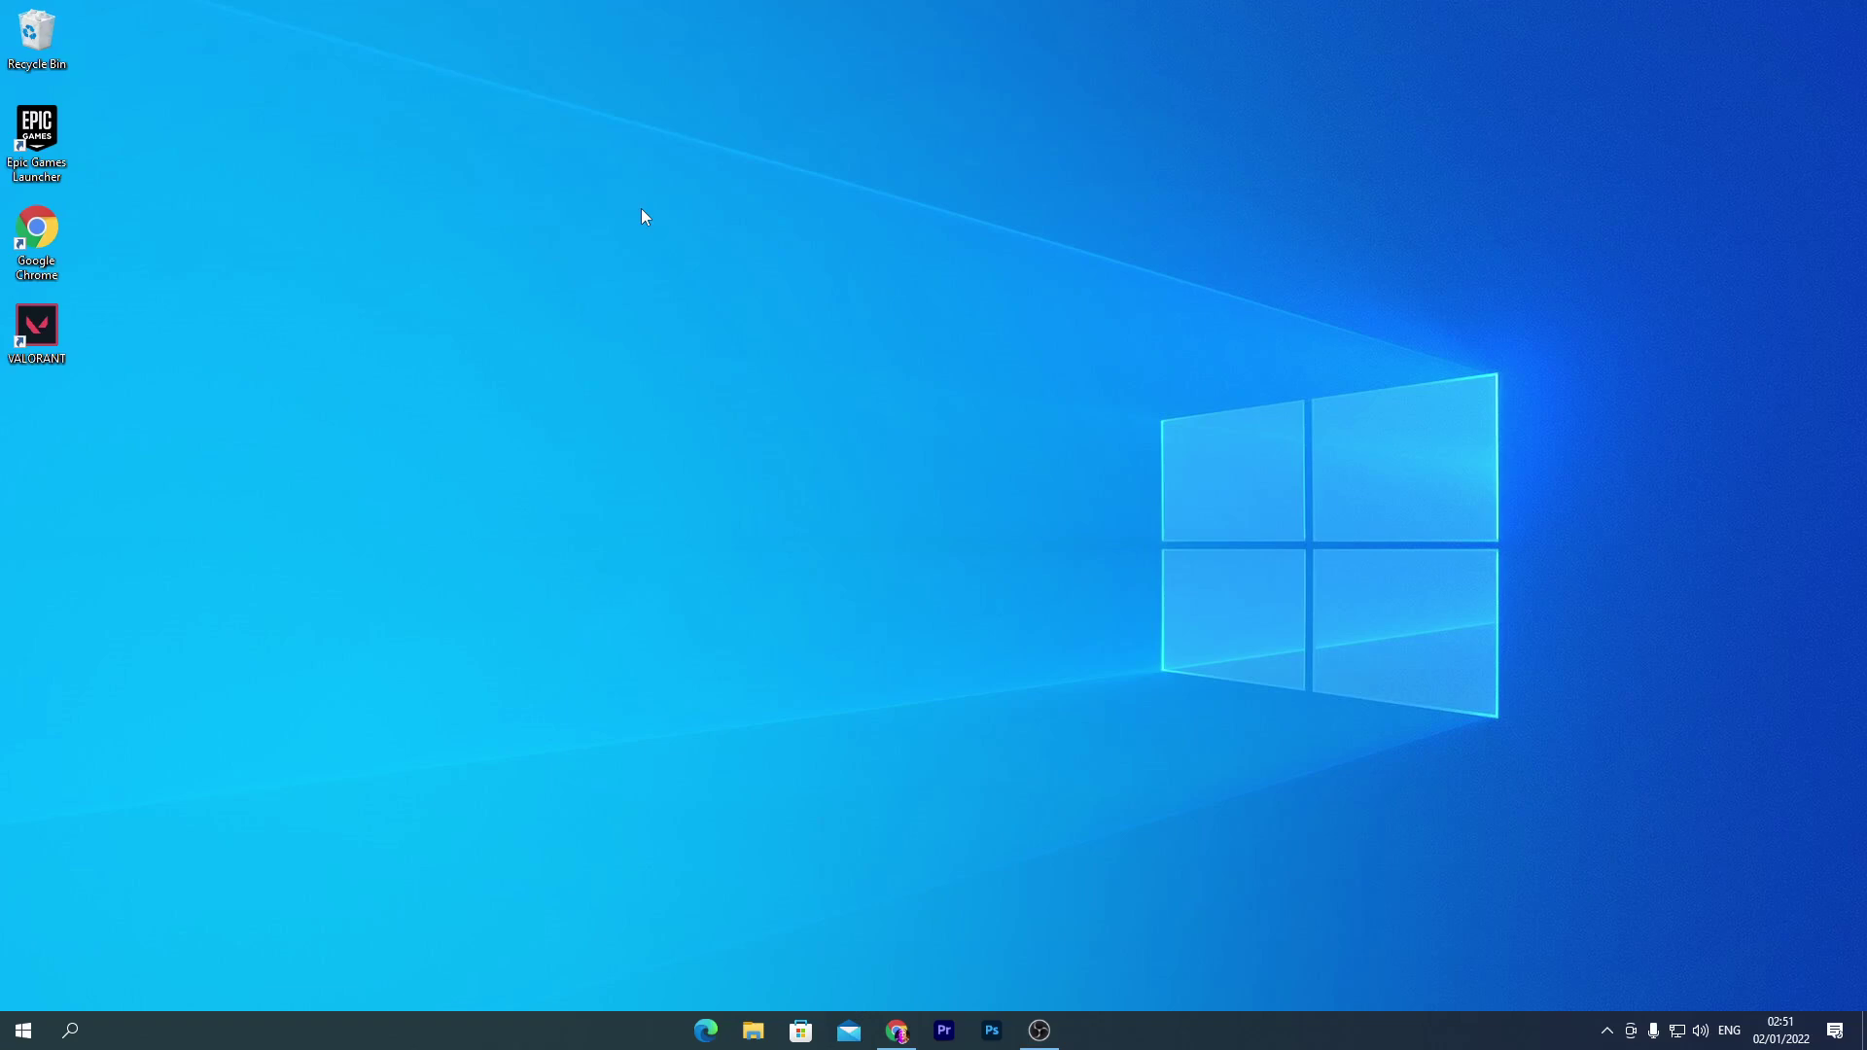
right_click(23, 1031)
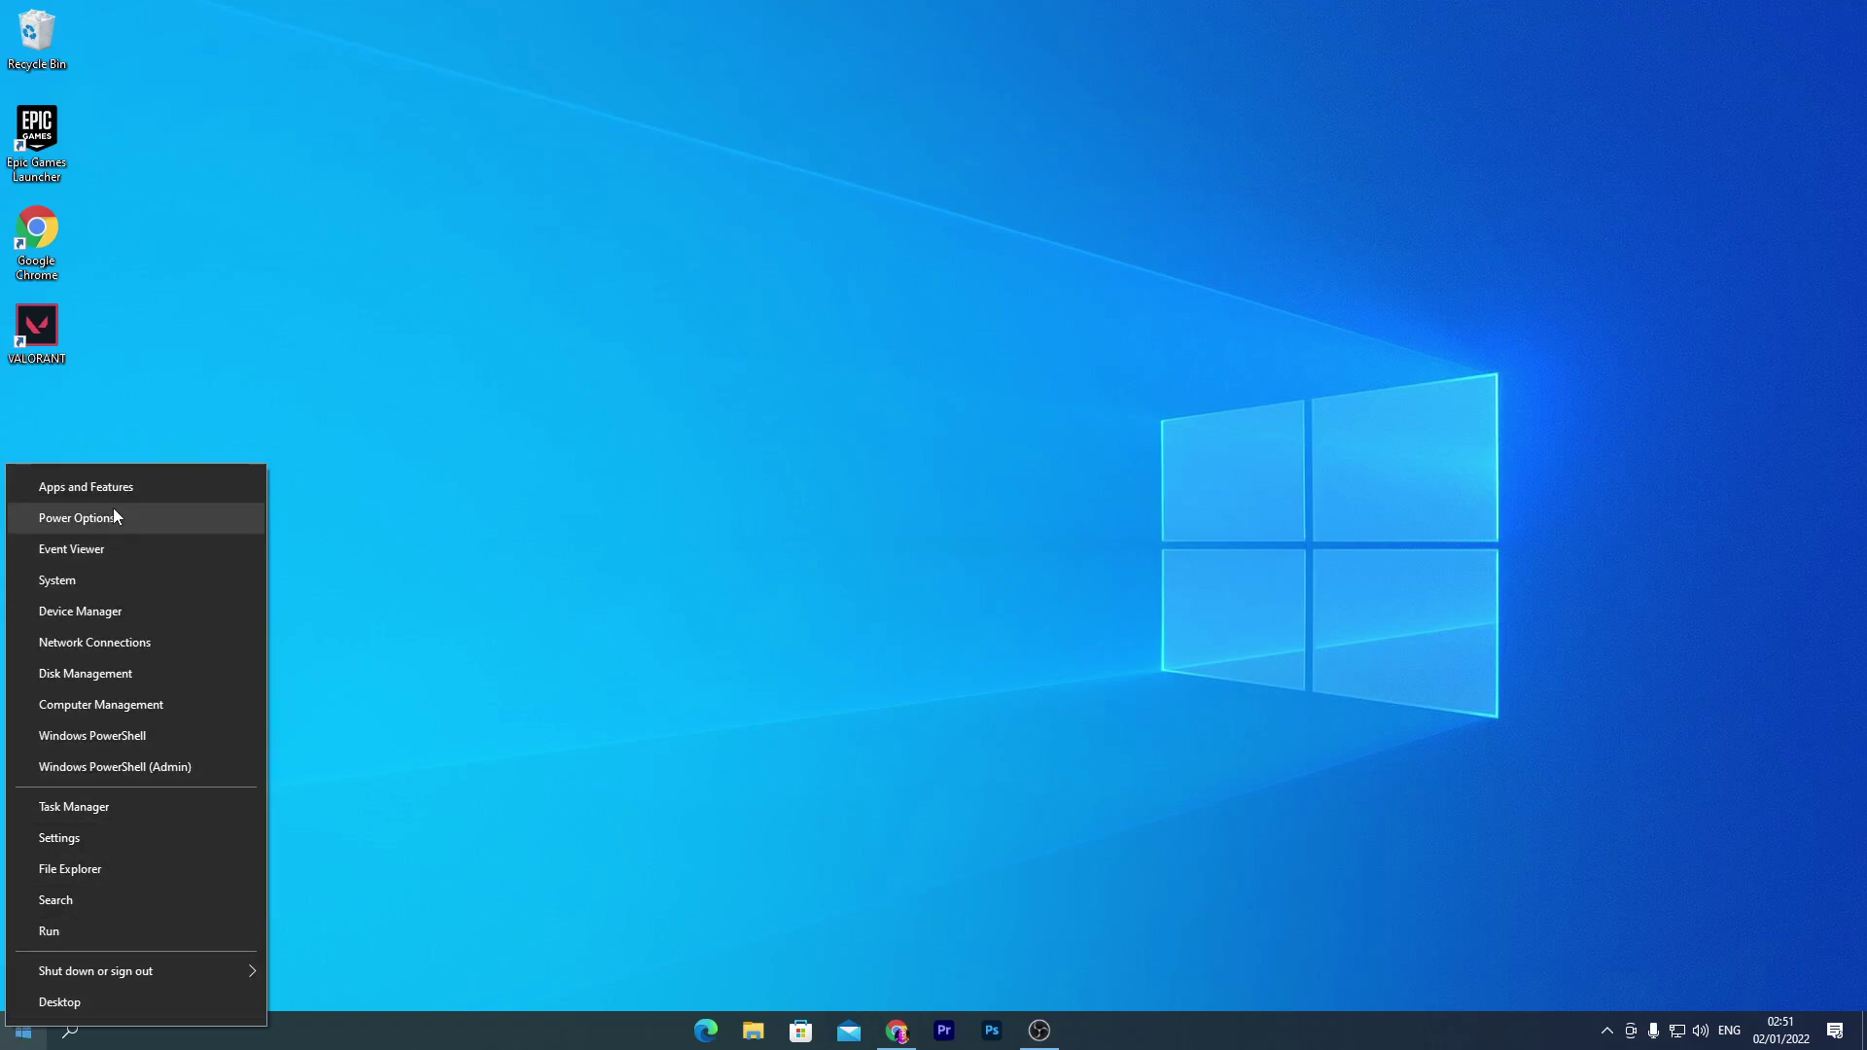
click(58, 579)
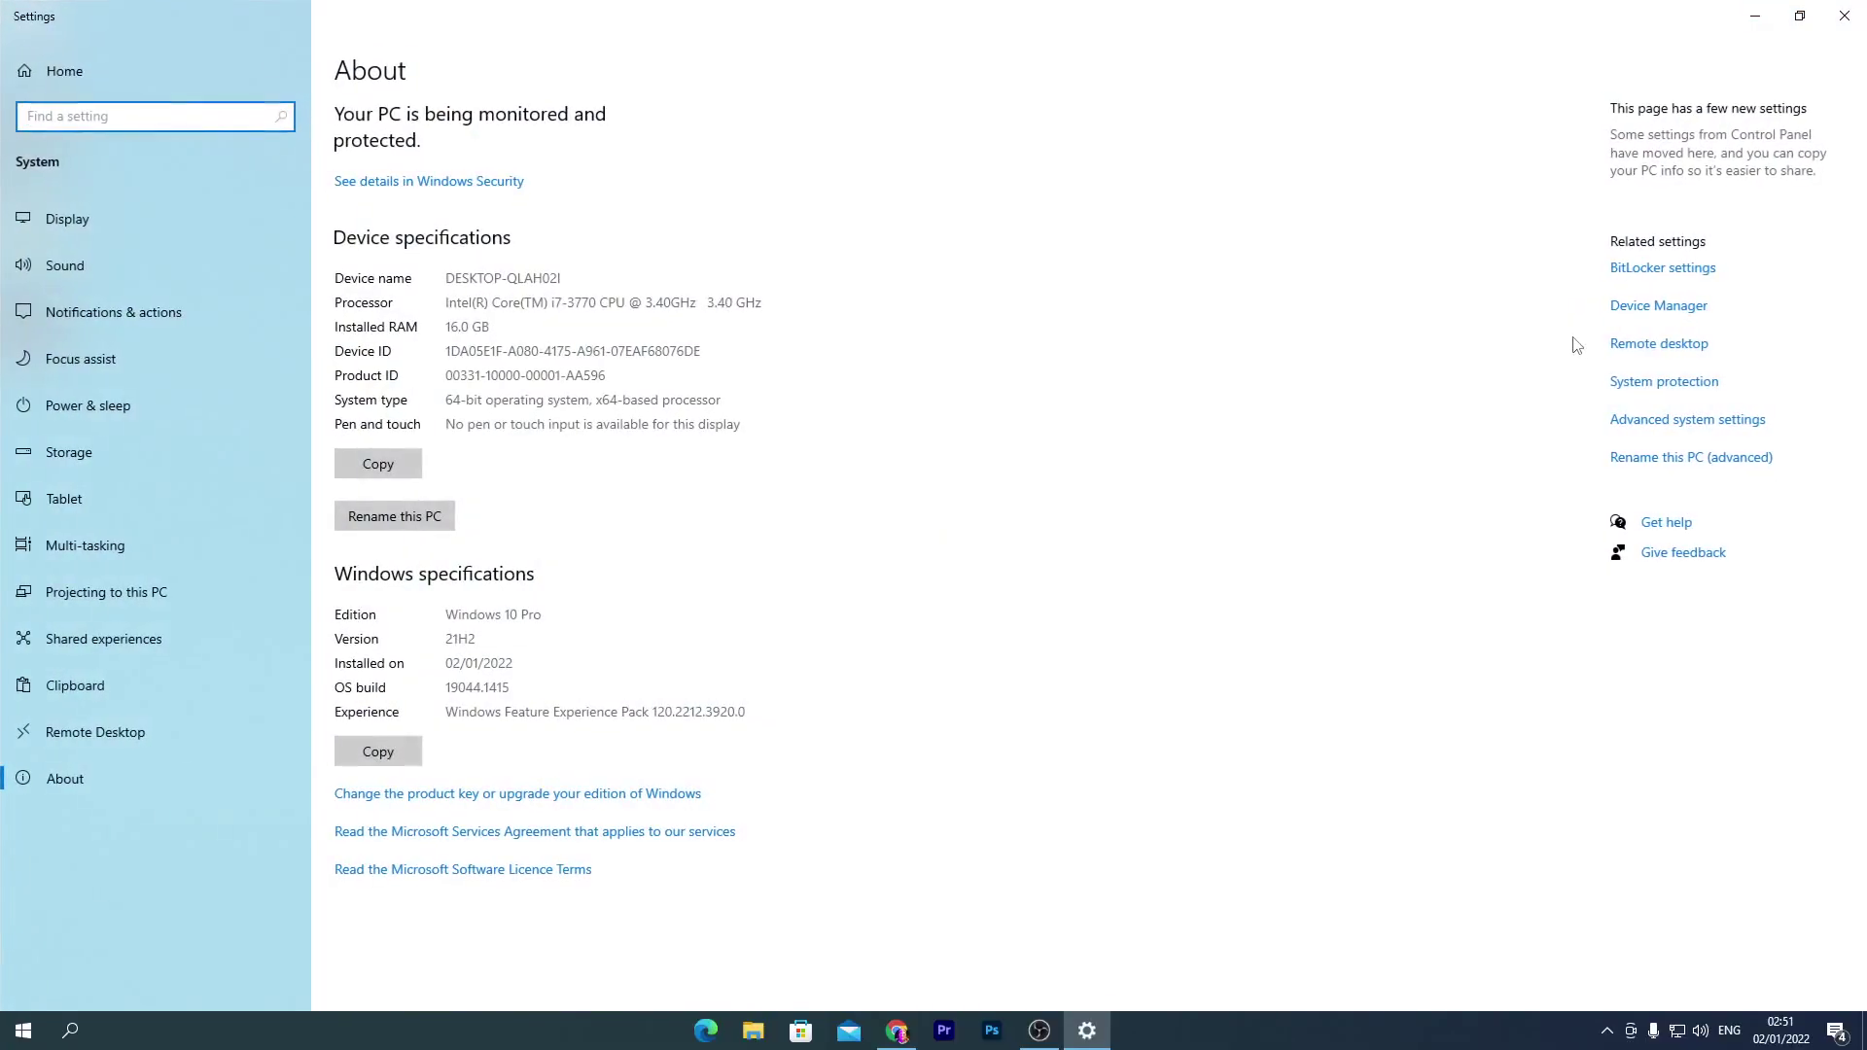
- In Advanced system settings' Performance Options, choose Adjust for best performance and apply with OK
click(1723, 423)
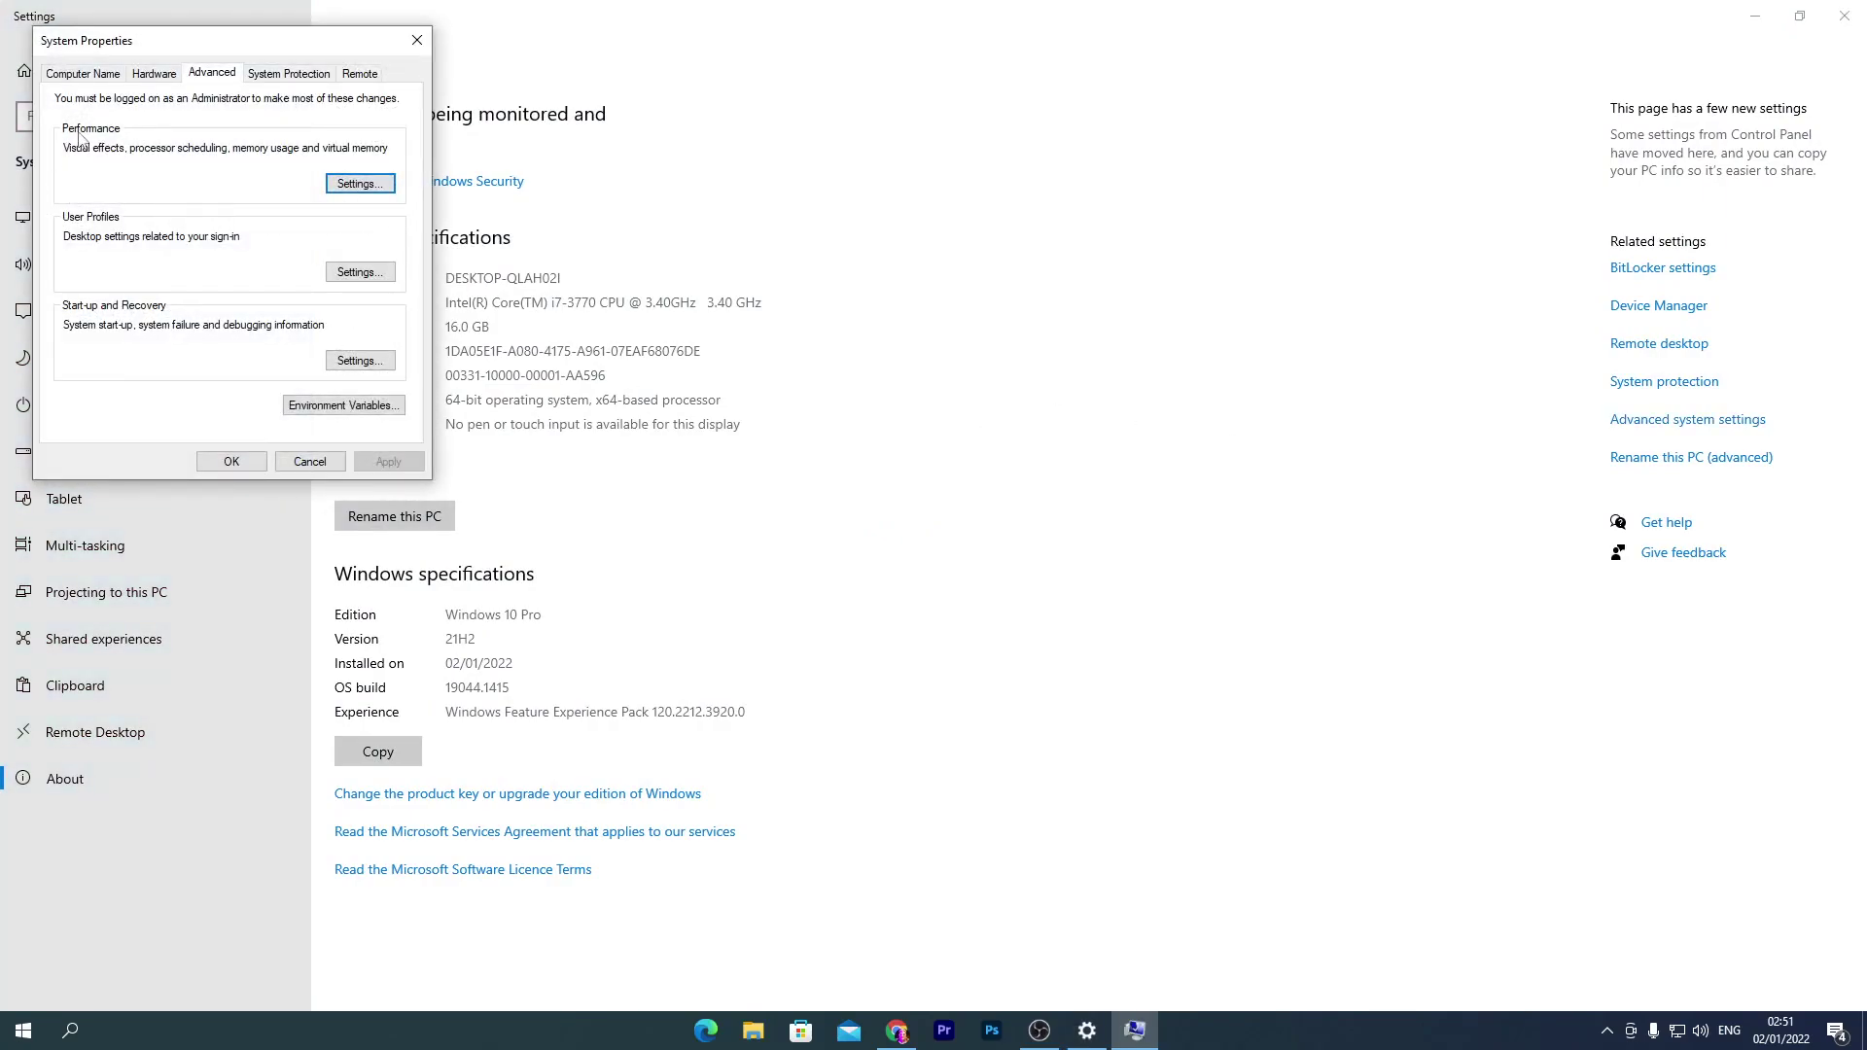
click(342, 187)
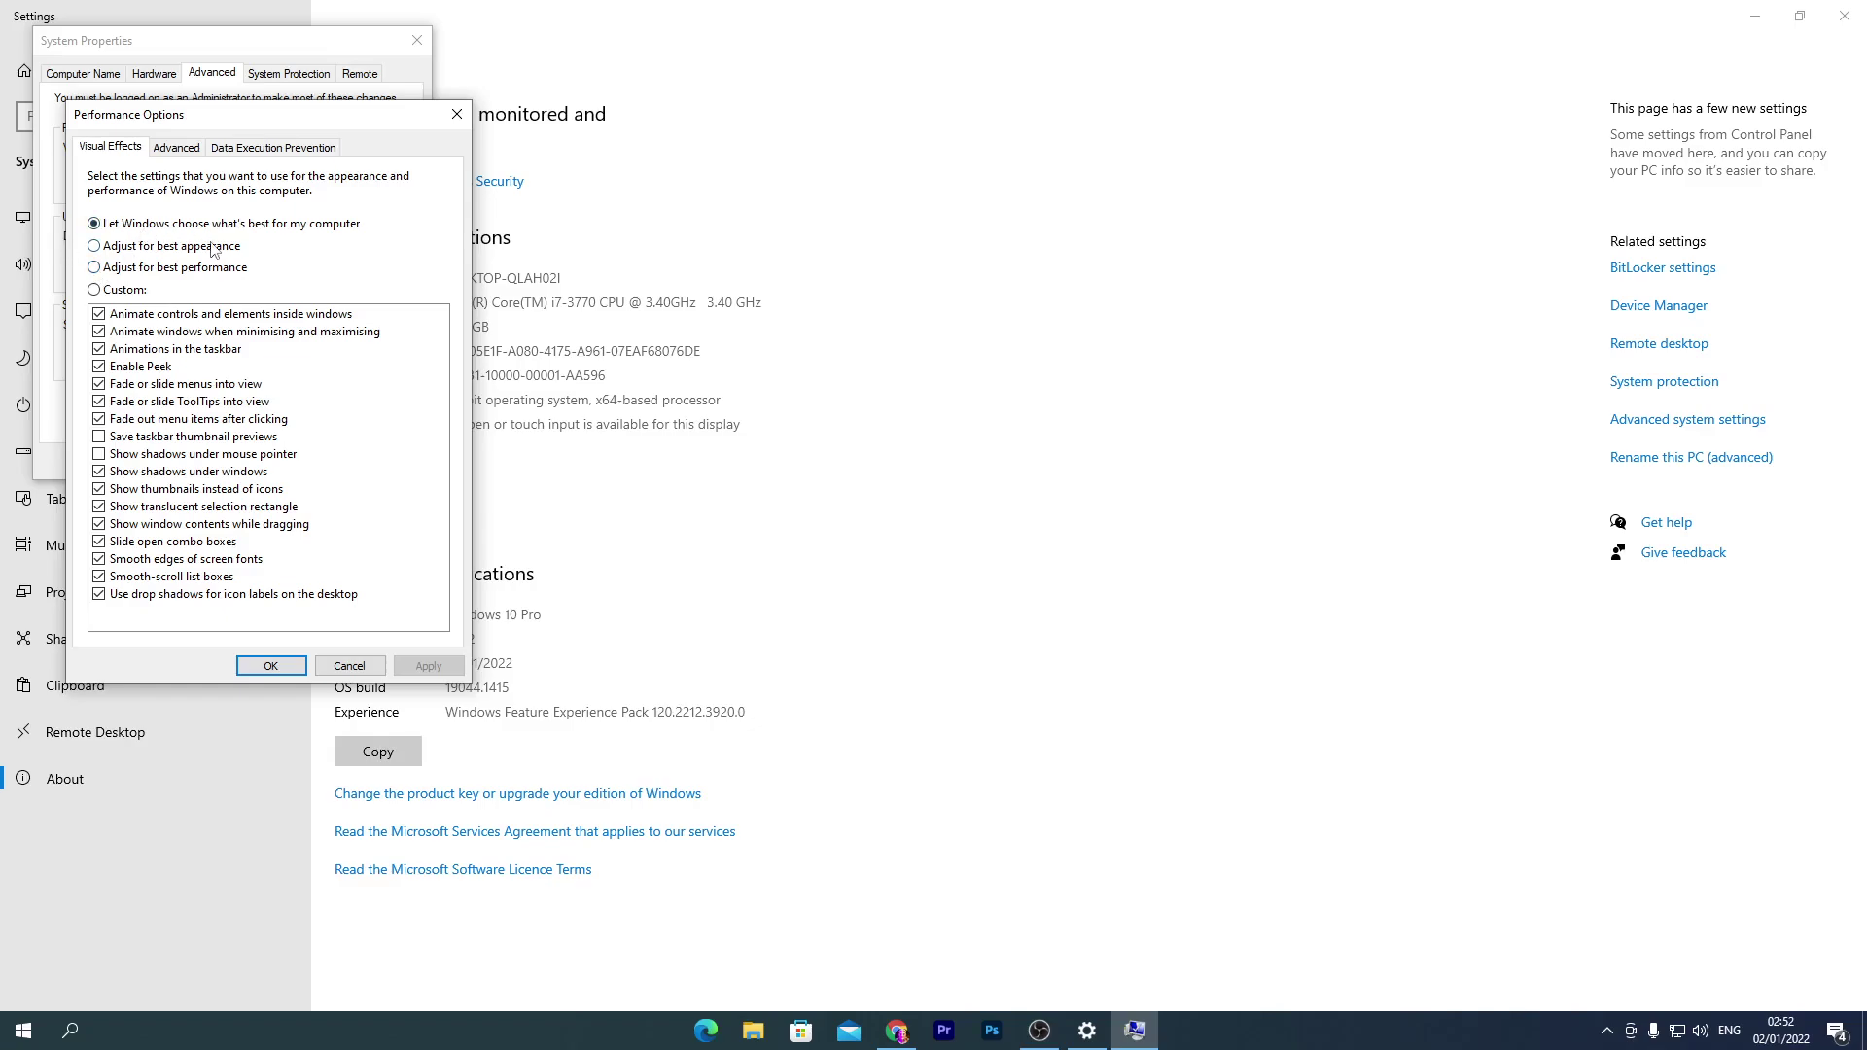
click(115, 269)
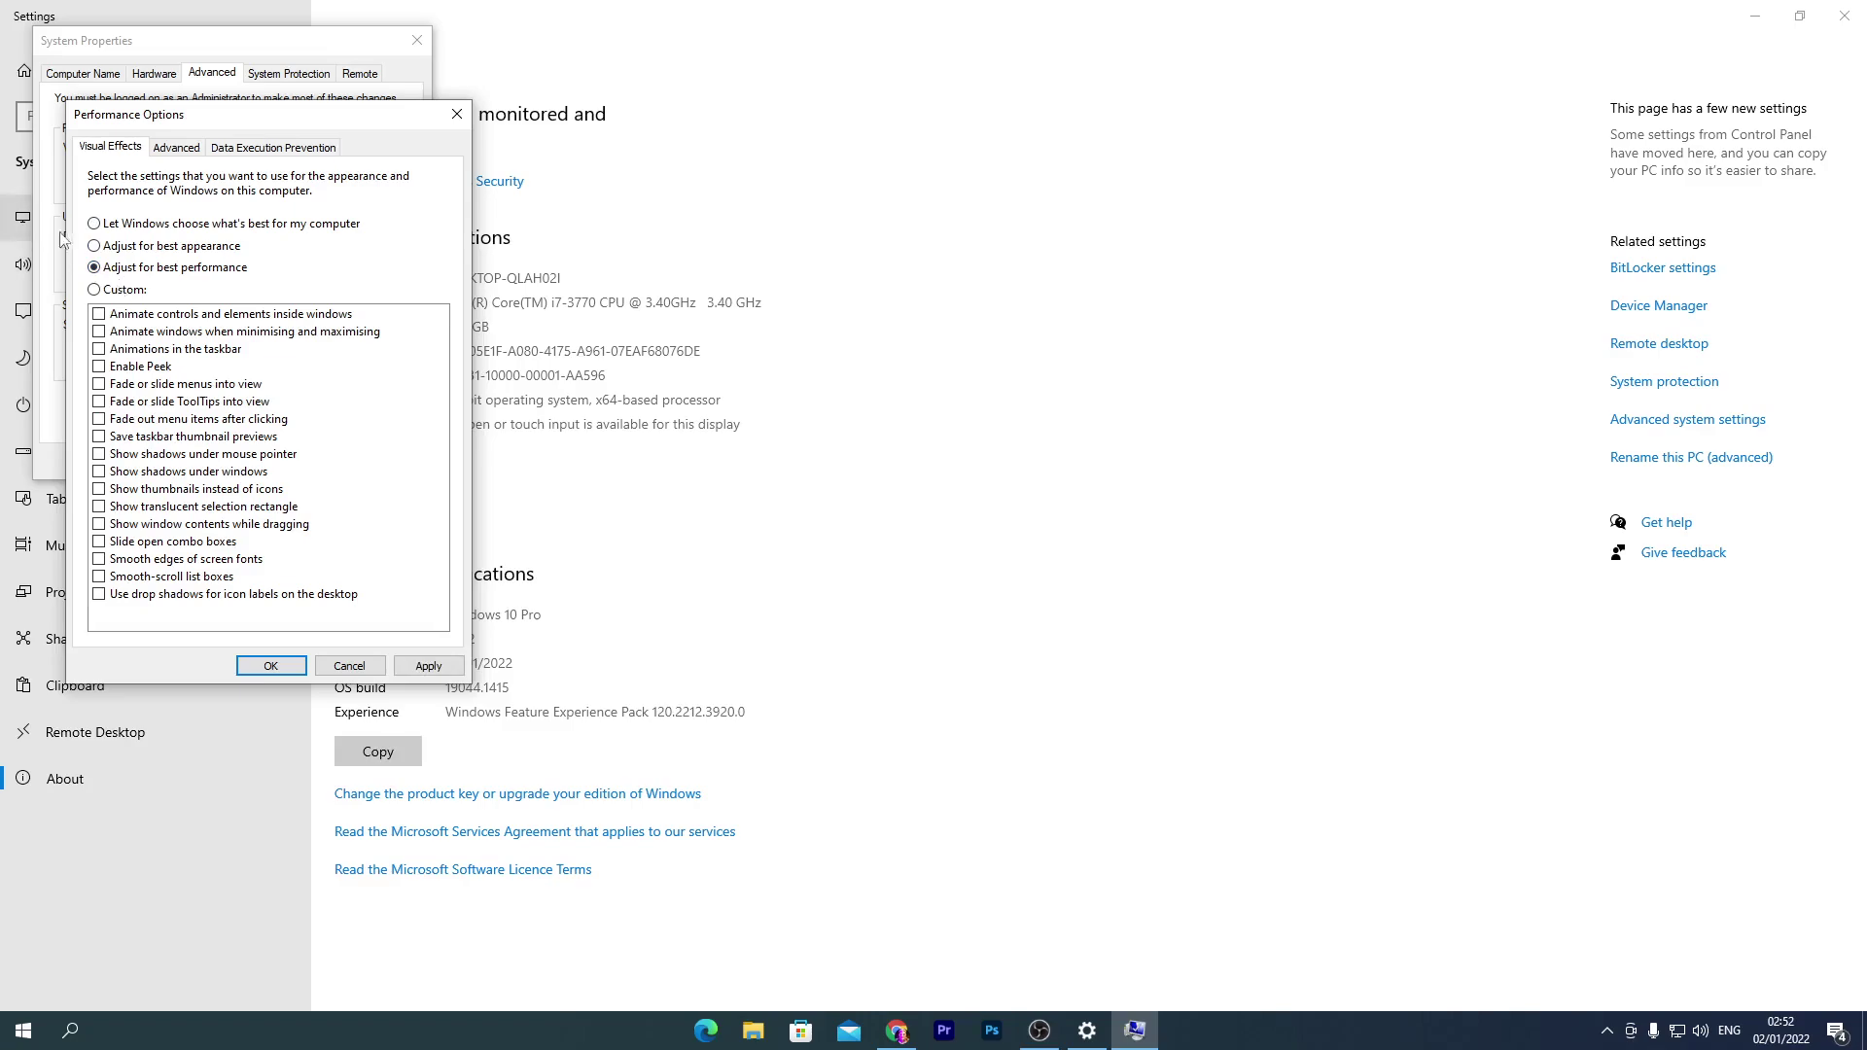
click(94, 223)
click(428, 666)
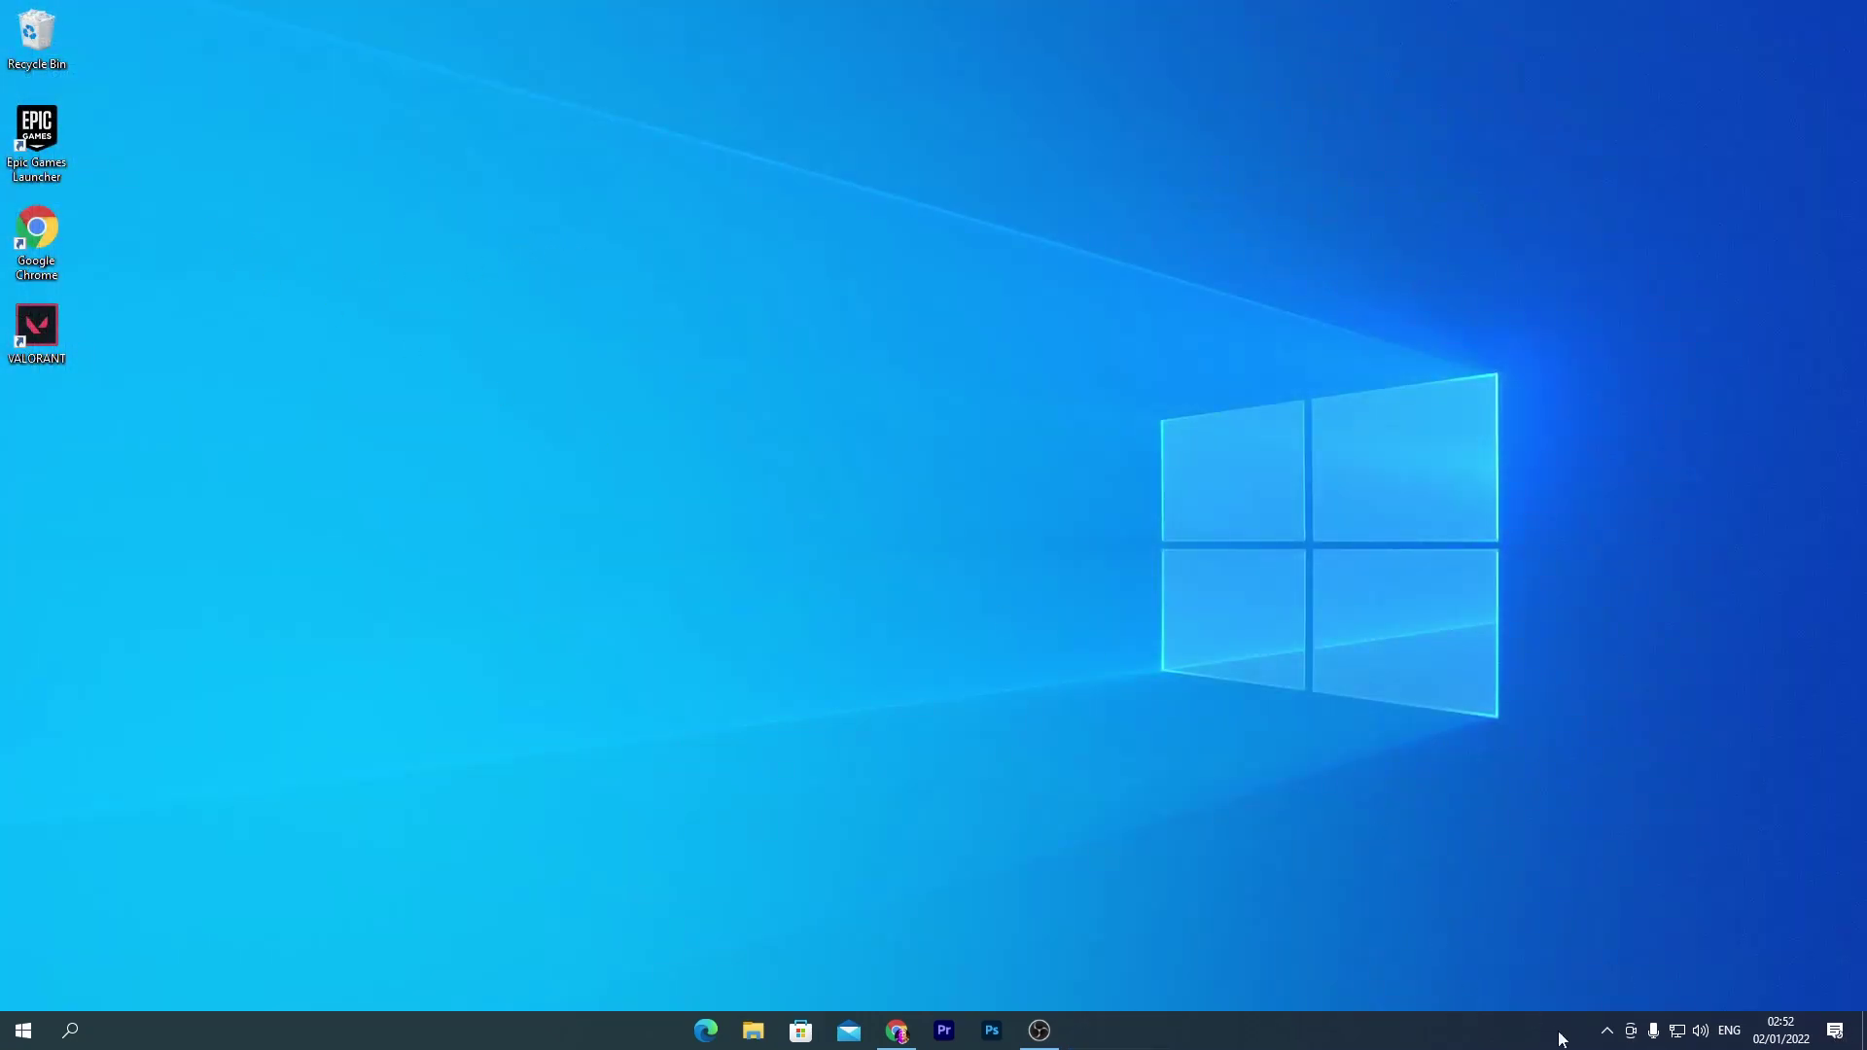
- Launch the Epic Games Launcher from the hidden tray icons
click(1607, 1031)
click(1627, 952)
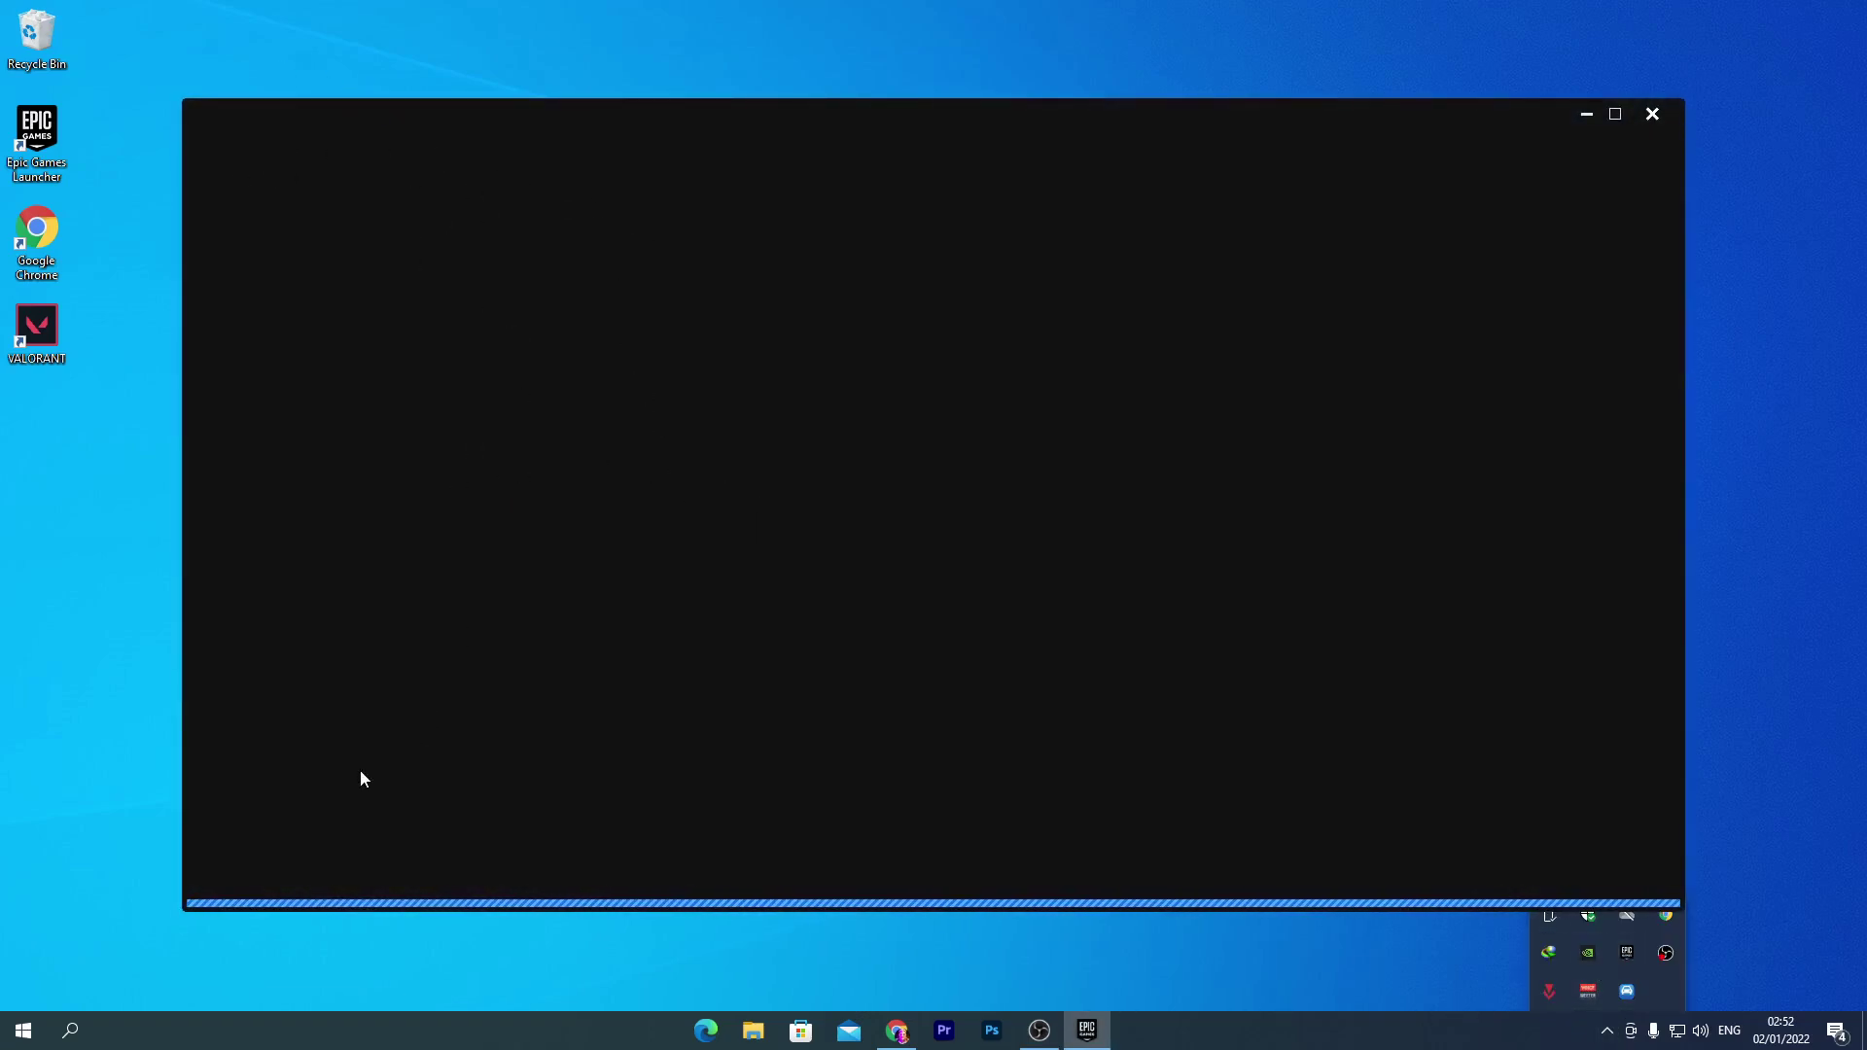
click(820, 945)
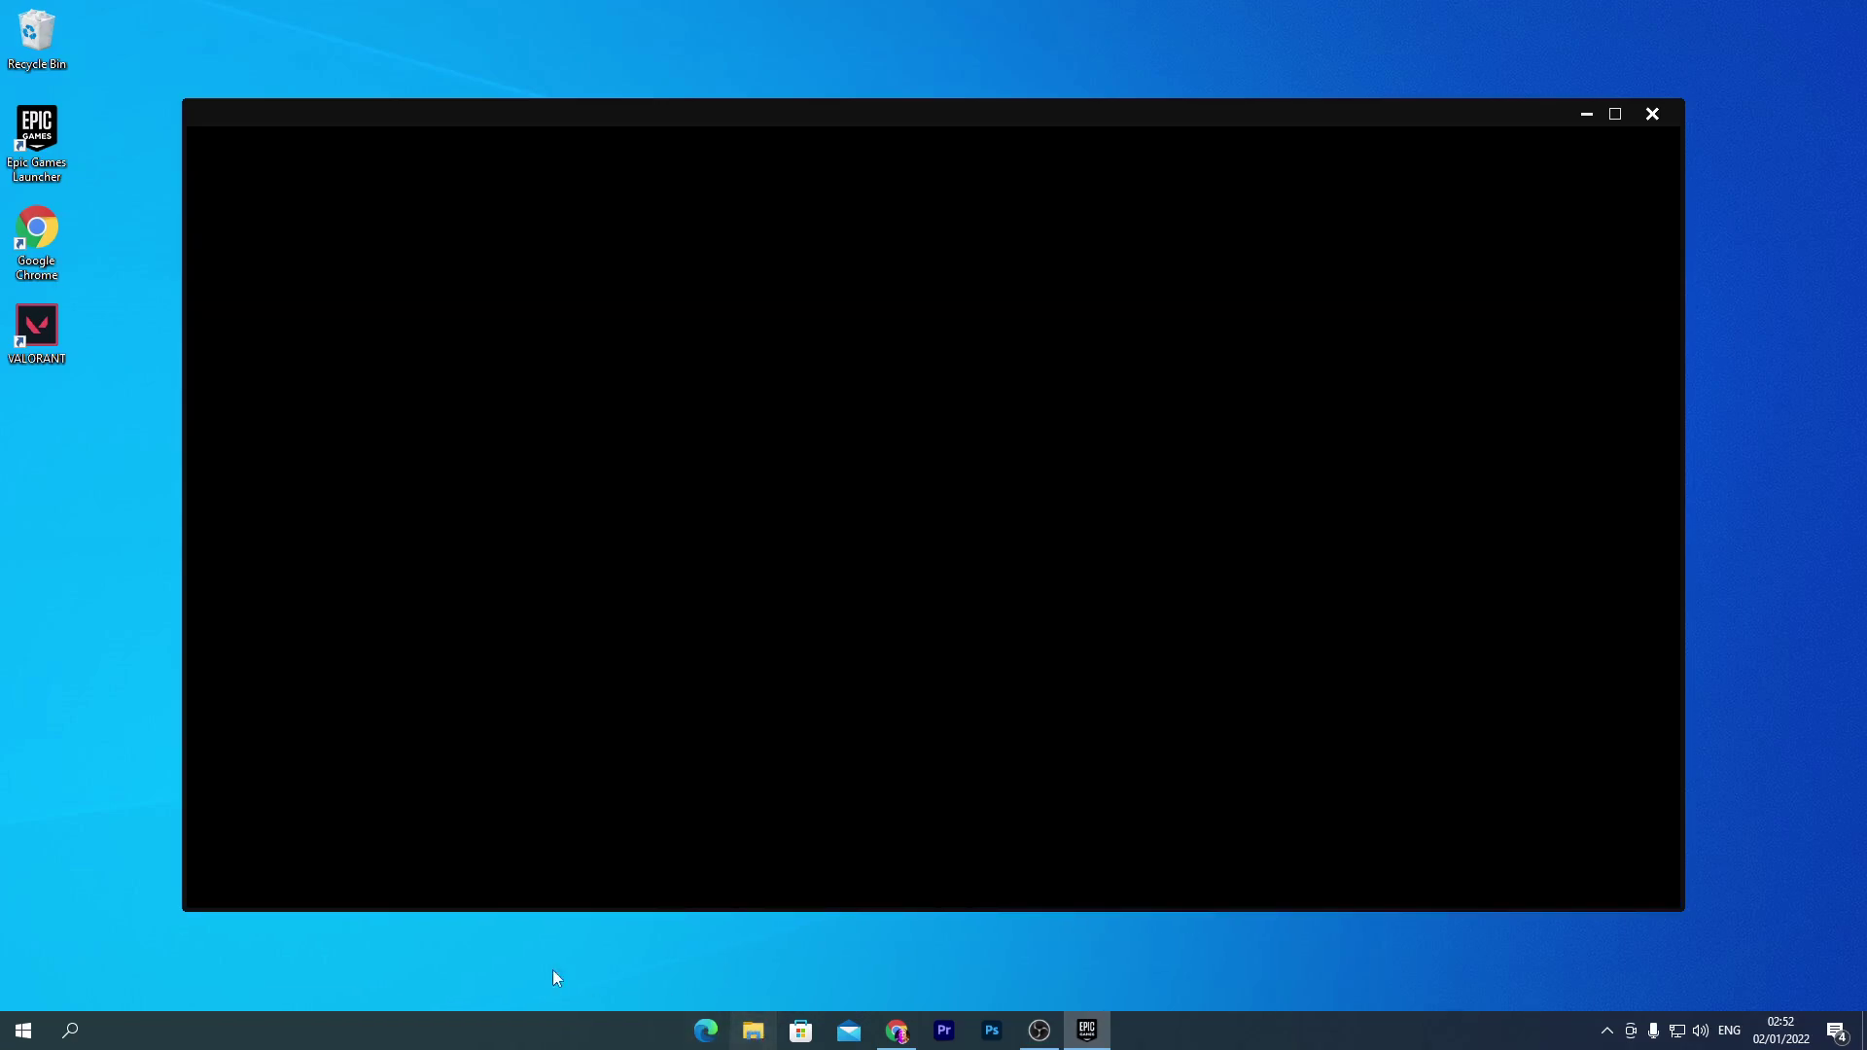
- Open Display settings from the desktop, then start installing Fortnite from the launcher
right_click(509, 965)
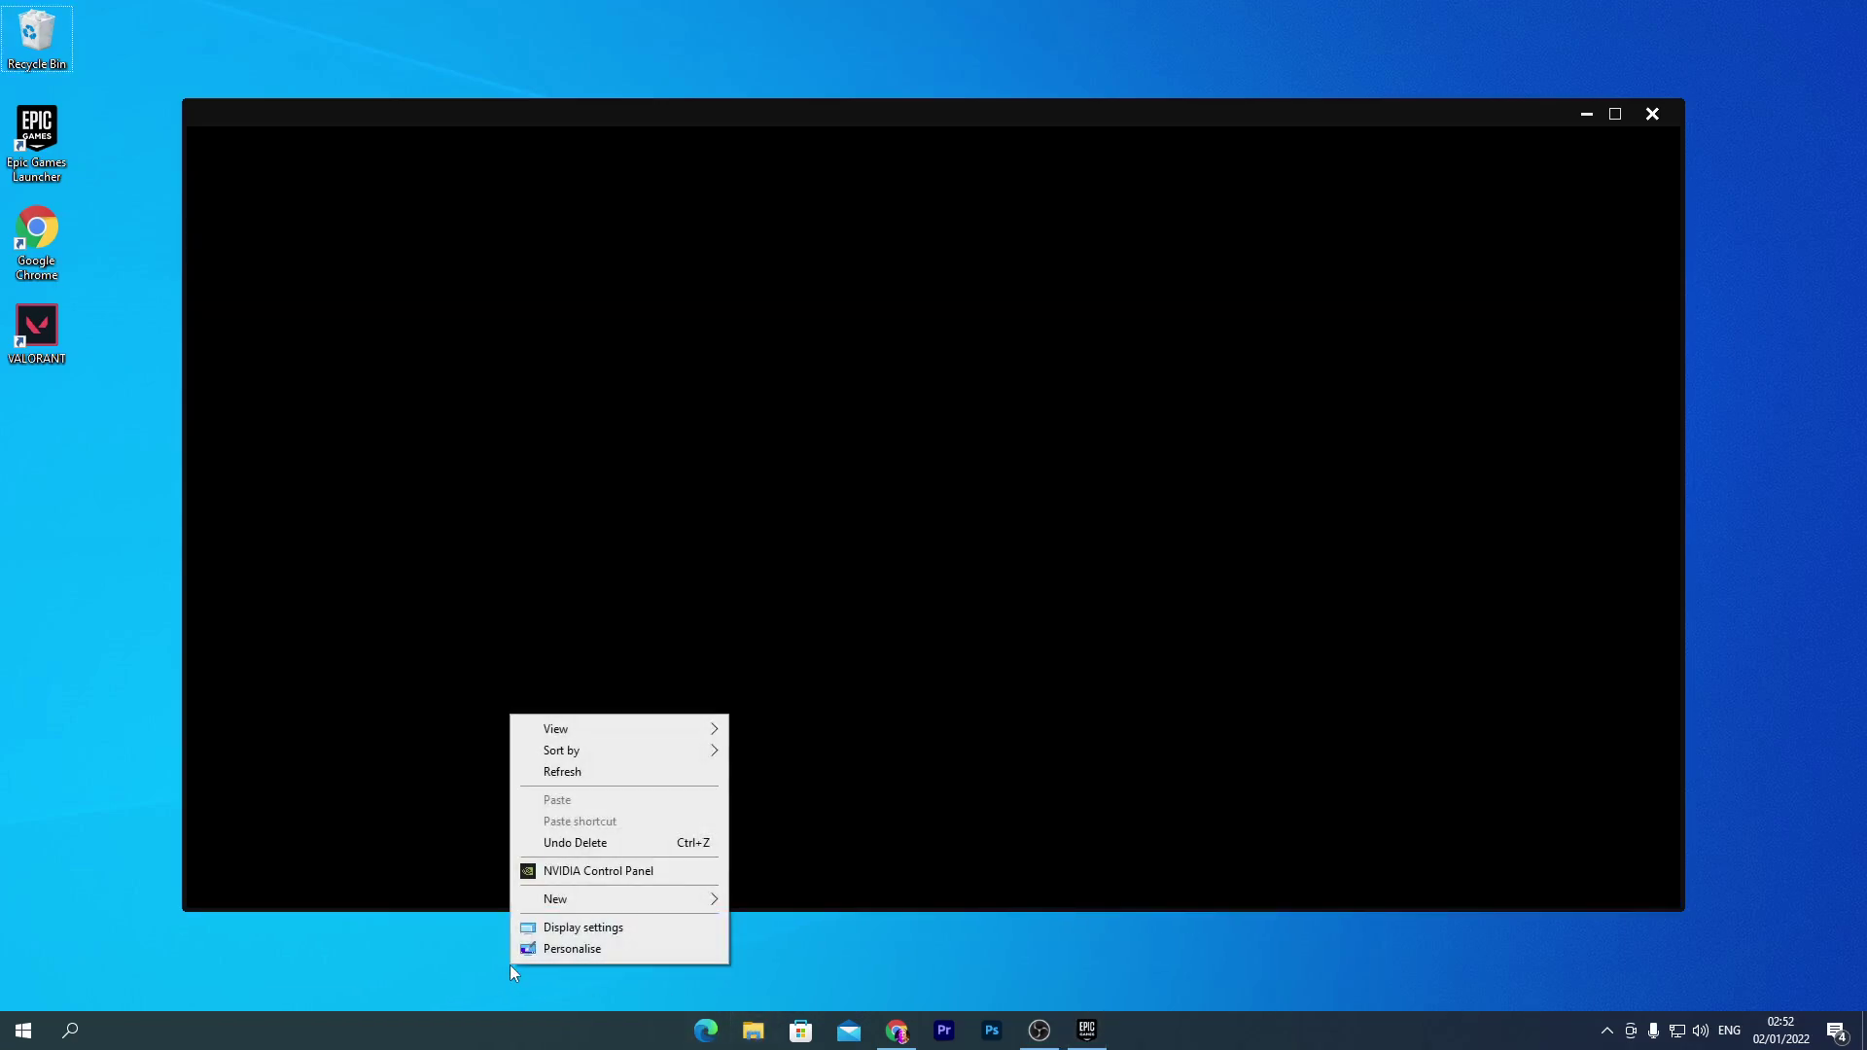
click(560, 929)
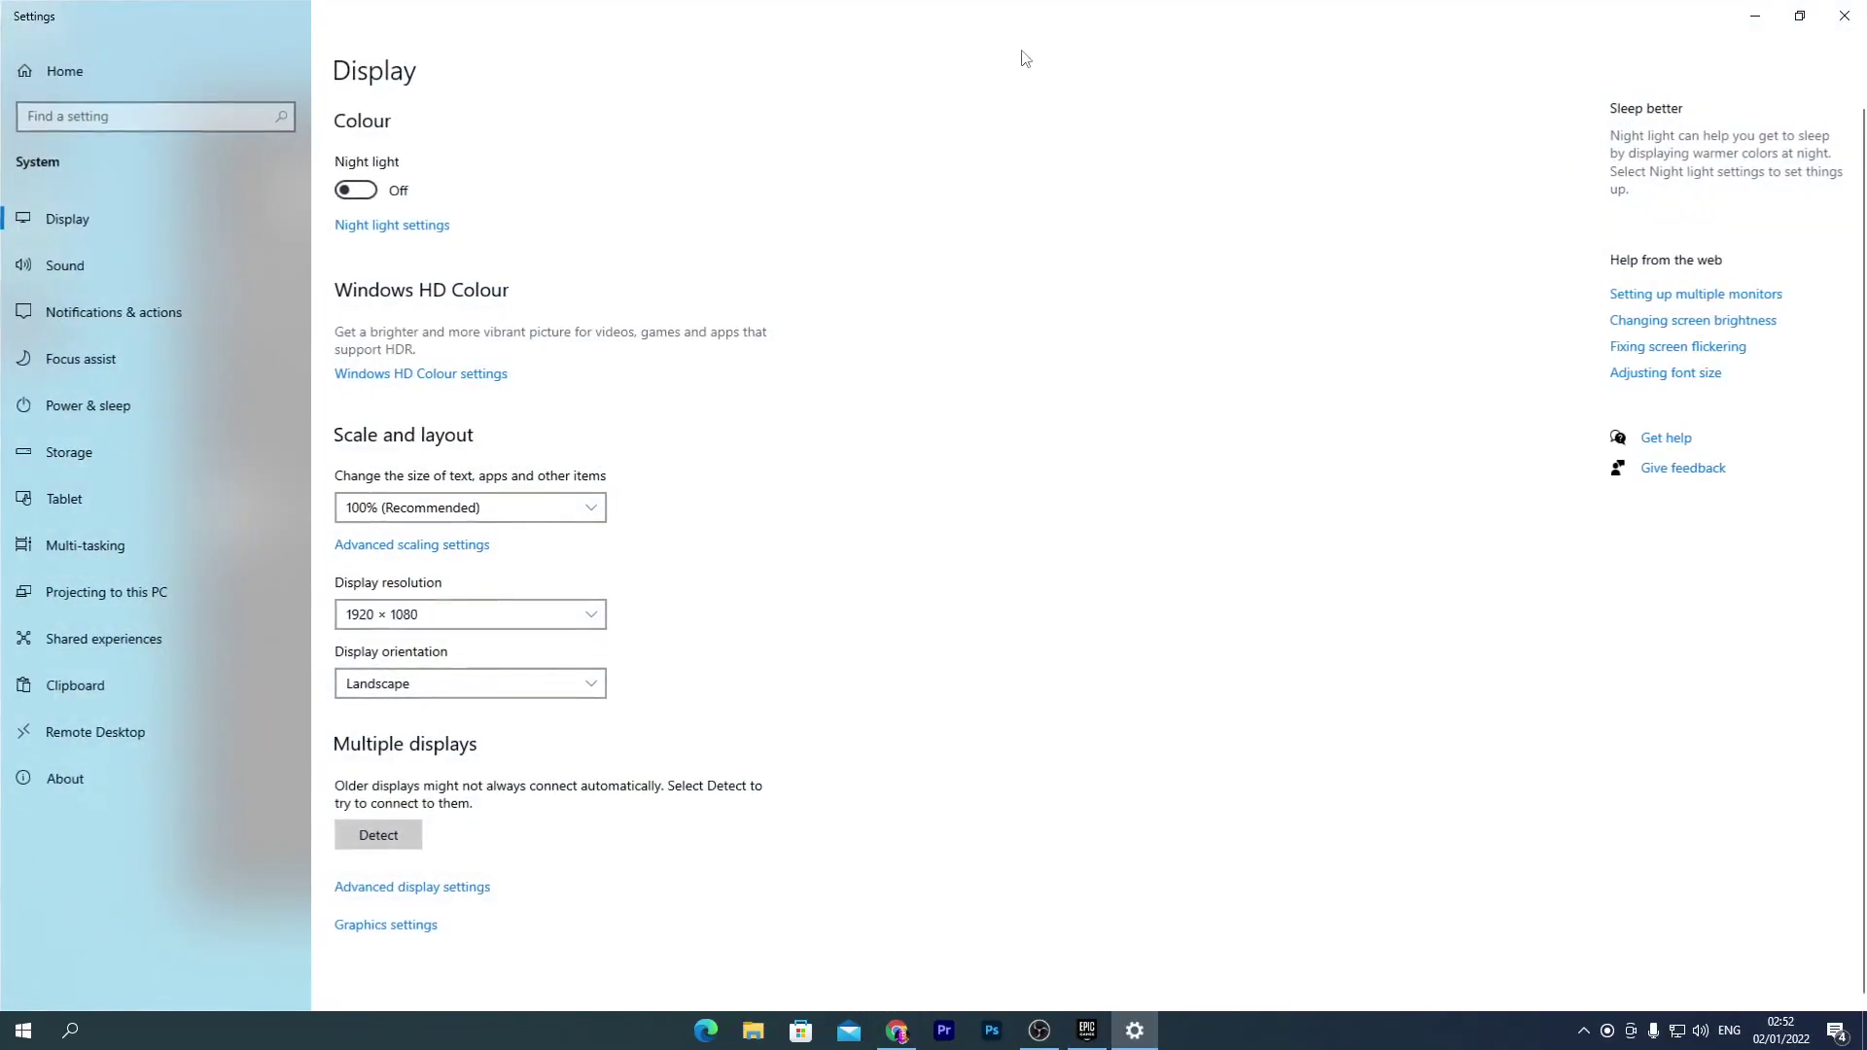
double_click(967, 16)
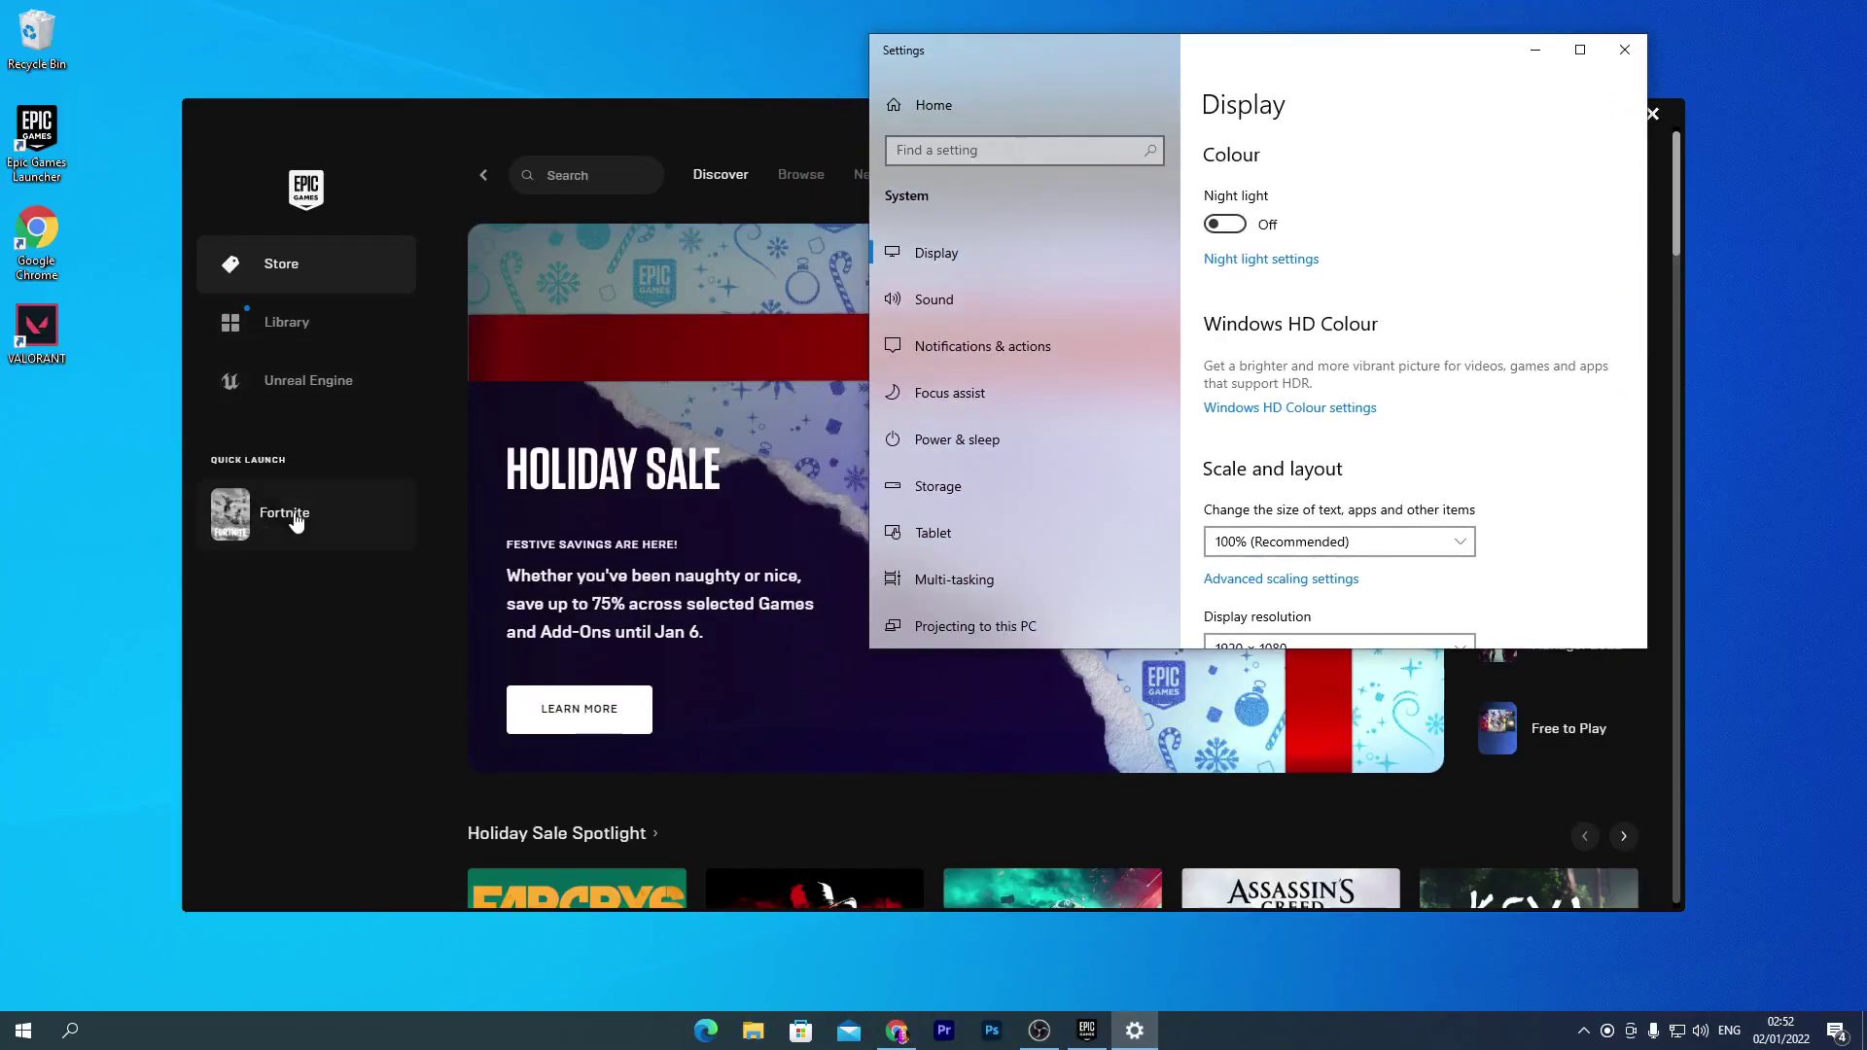
click(297, 523)
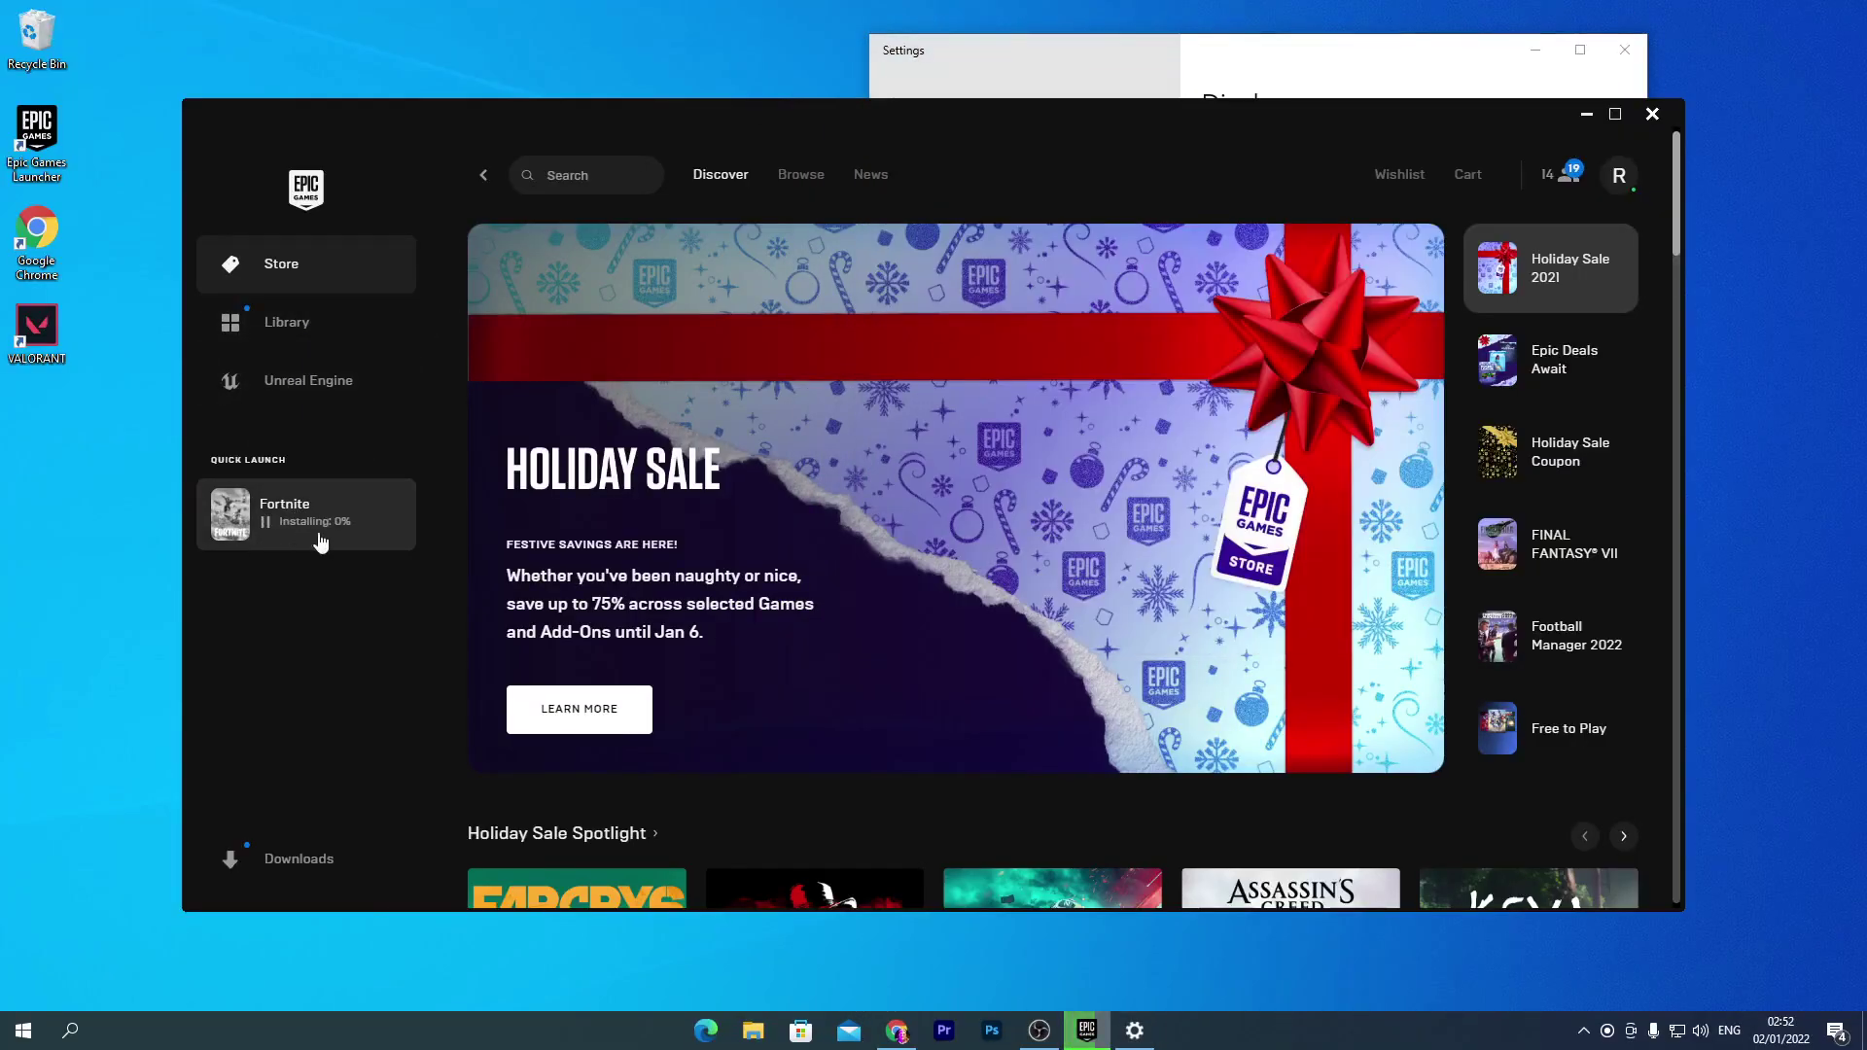
- Maximize the Settings window and go to the Graphics settings page
click(1063, 69)
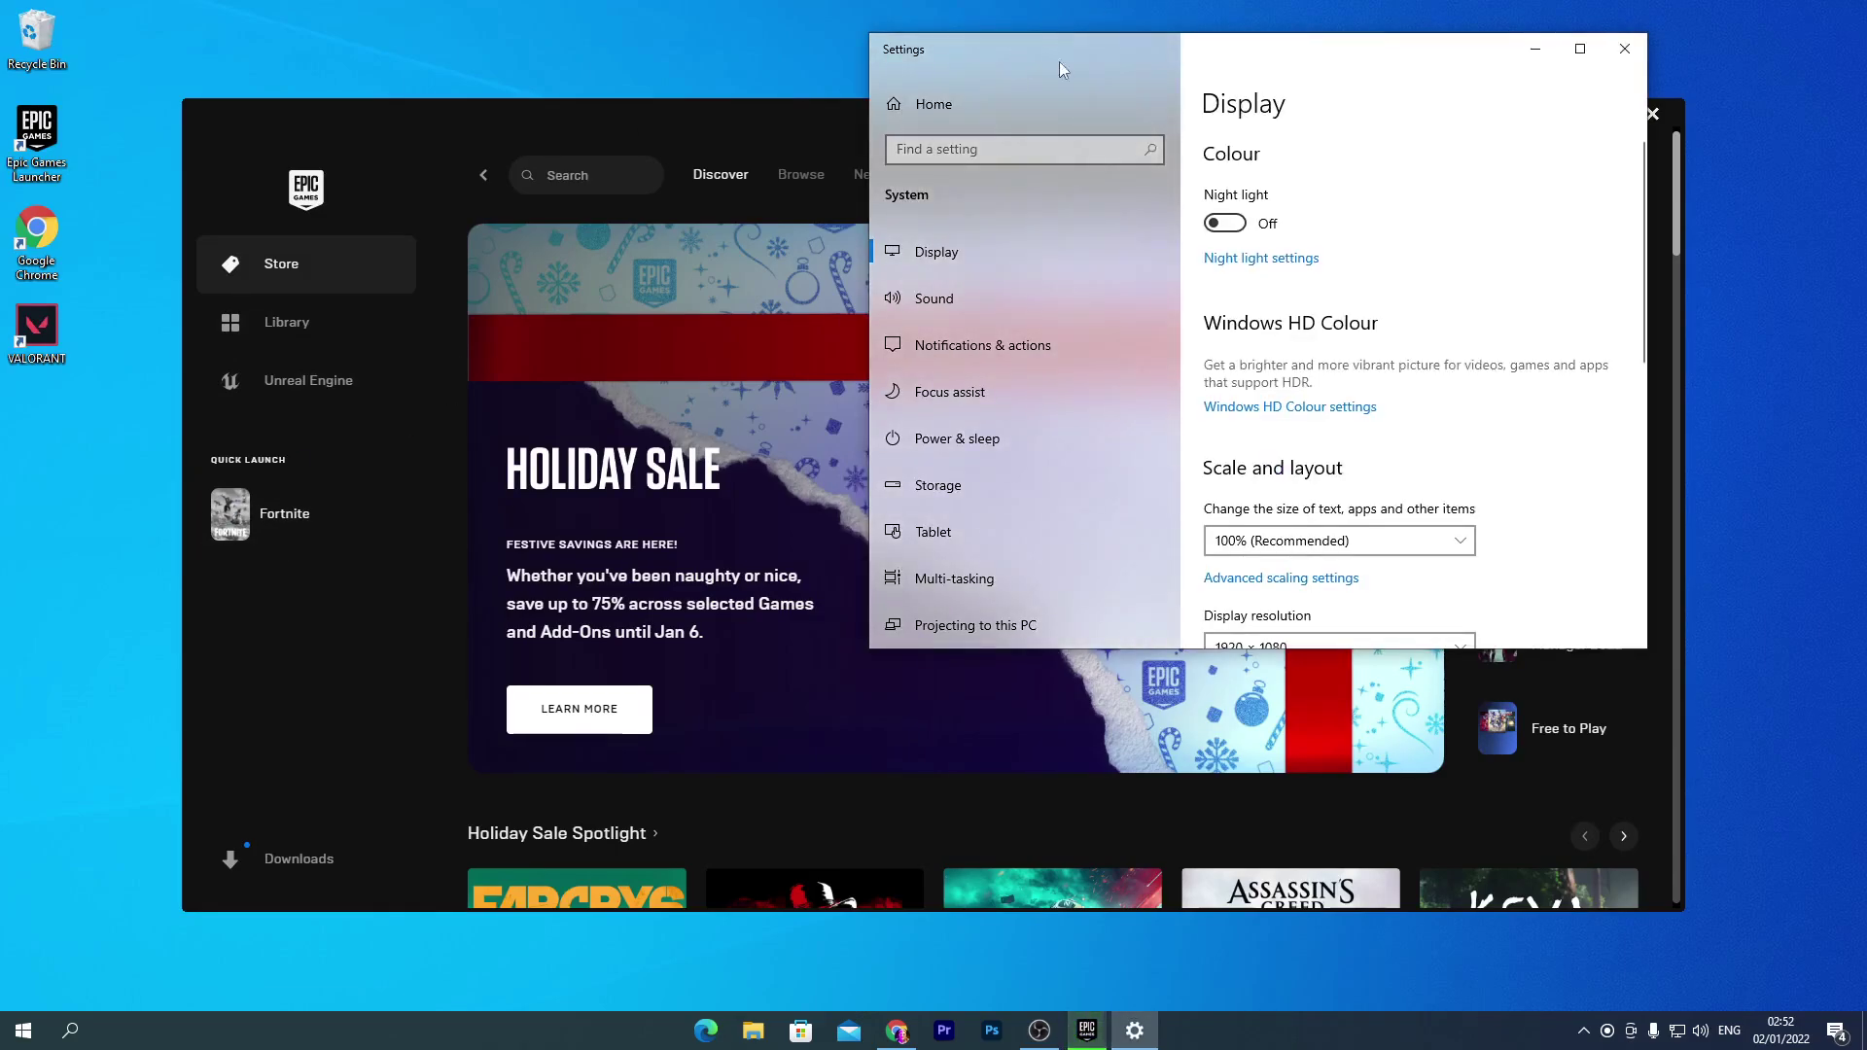
drag(1063, 69, 881, 57)
click(1399, 37)
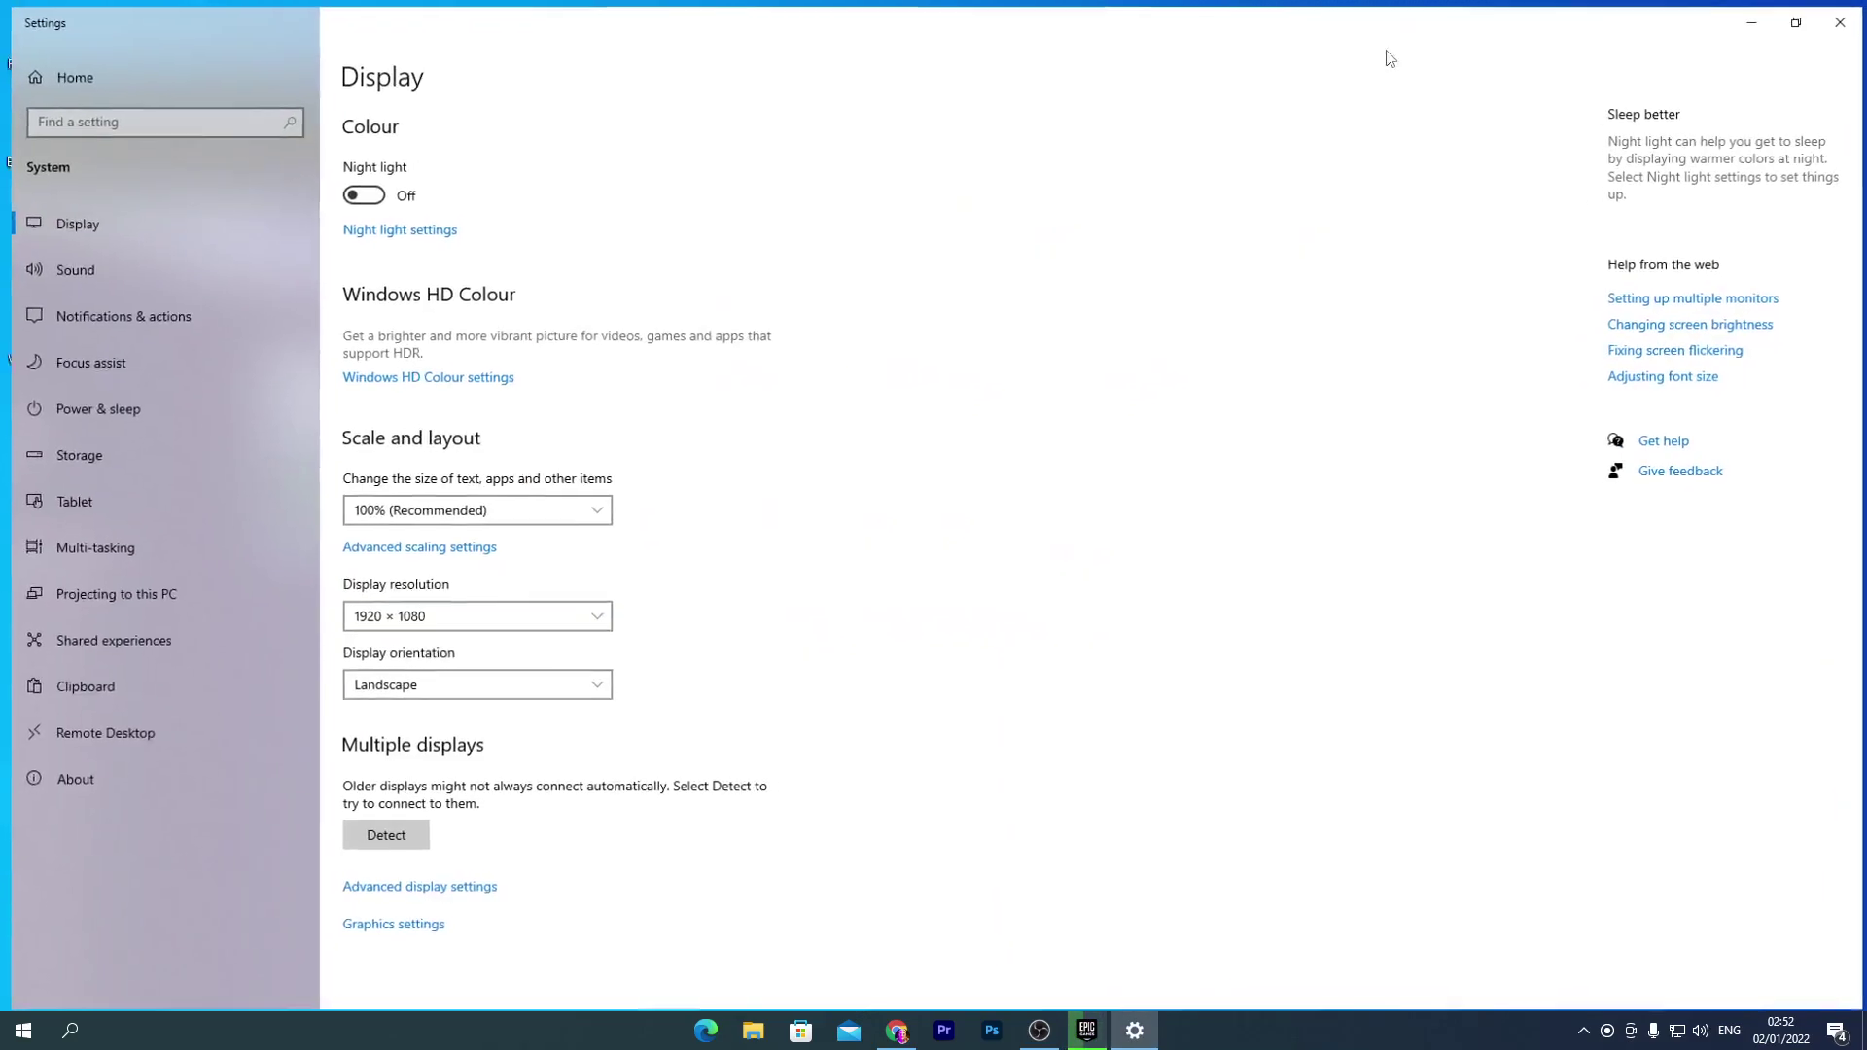
click(377, 925)
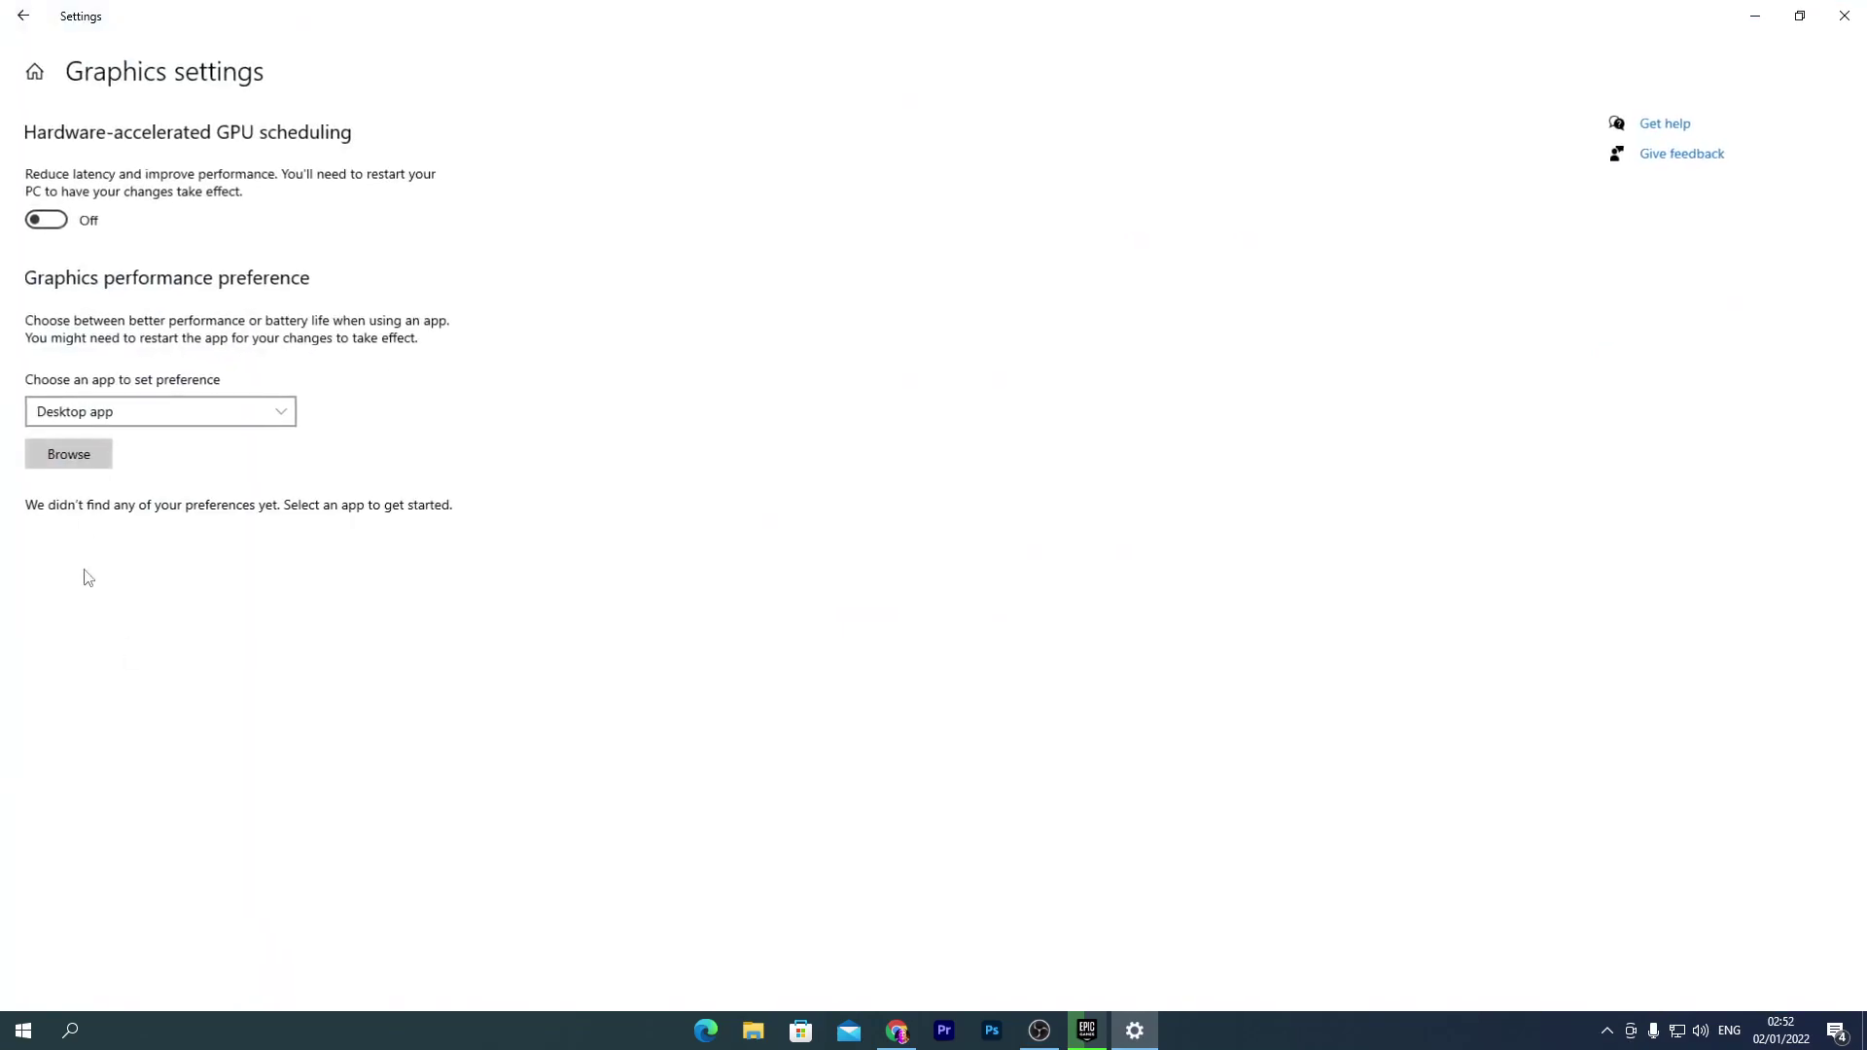
- Browse to C:\Program Files\Epic Games\Fortnite for a graphics preference, then cancel
click(83, 460)
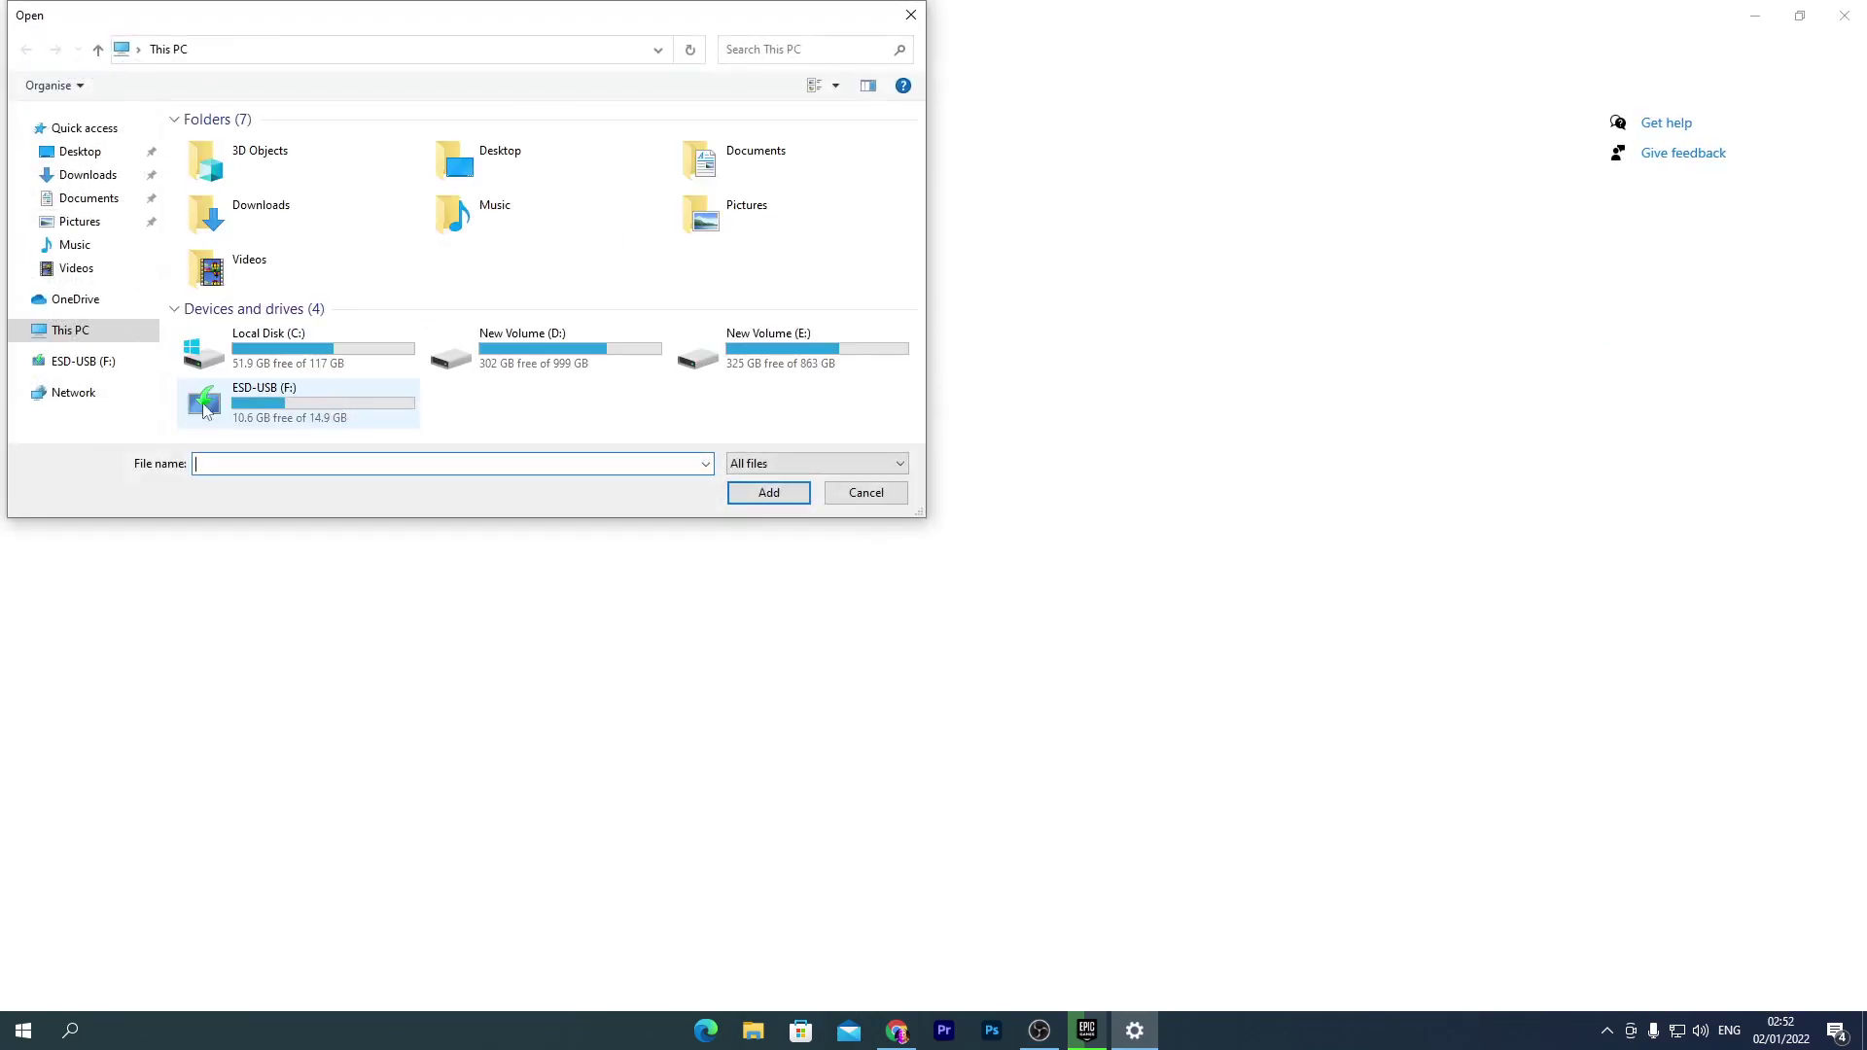
double_click(314, 359)
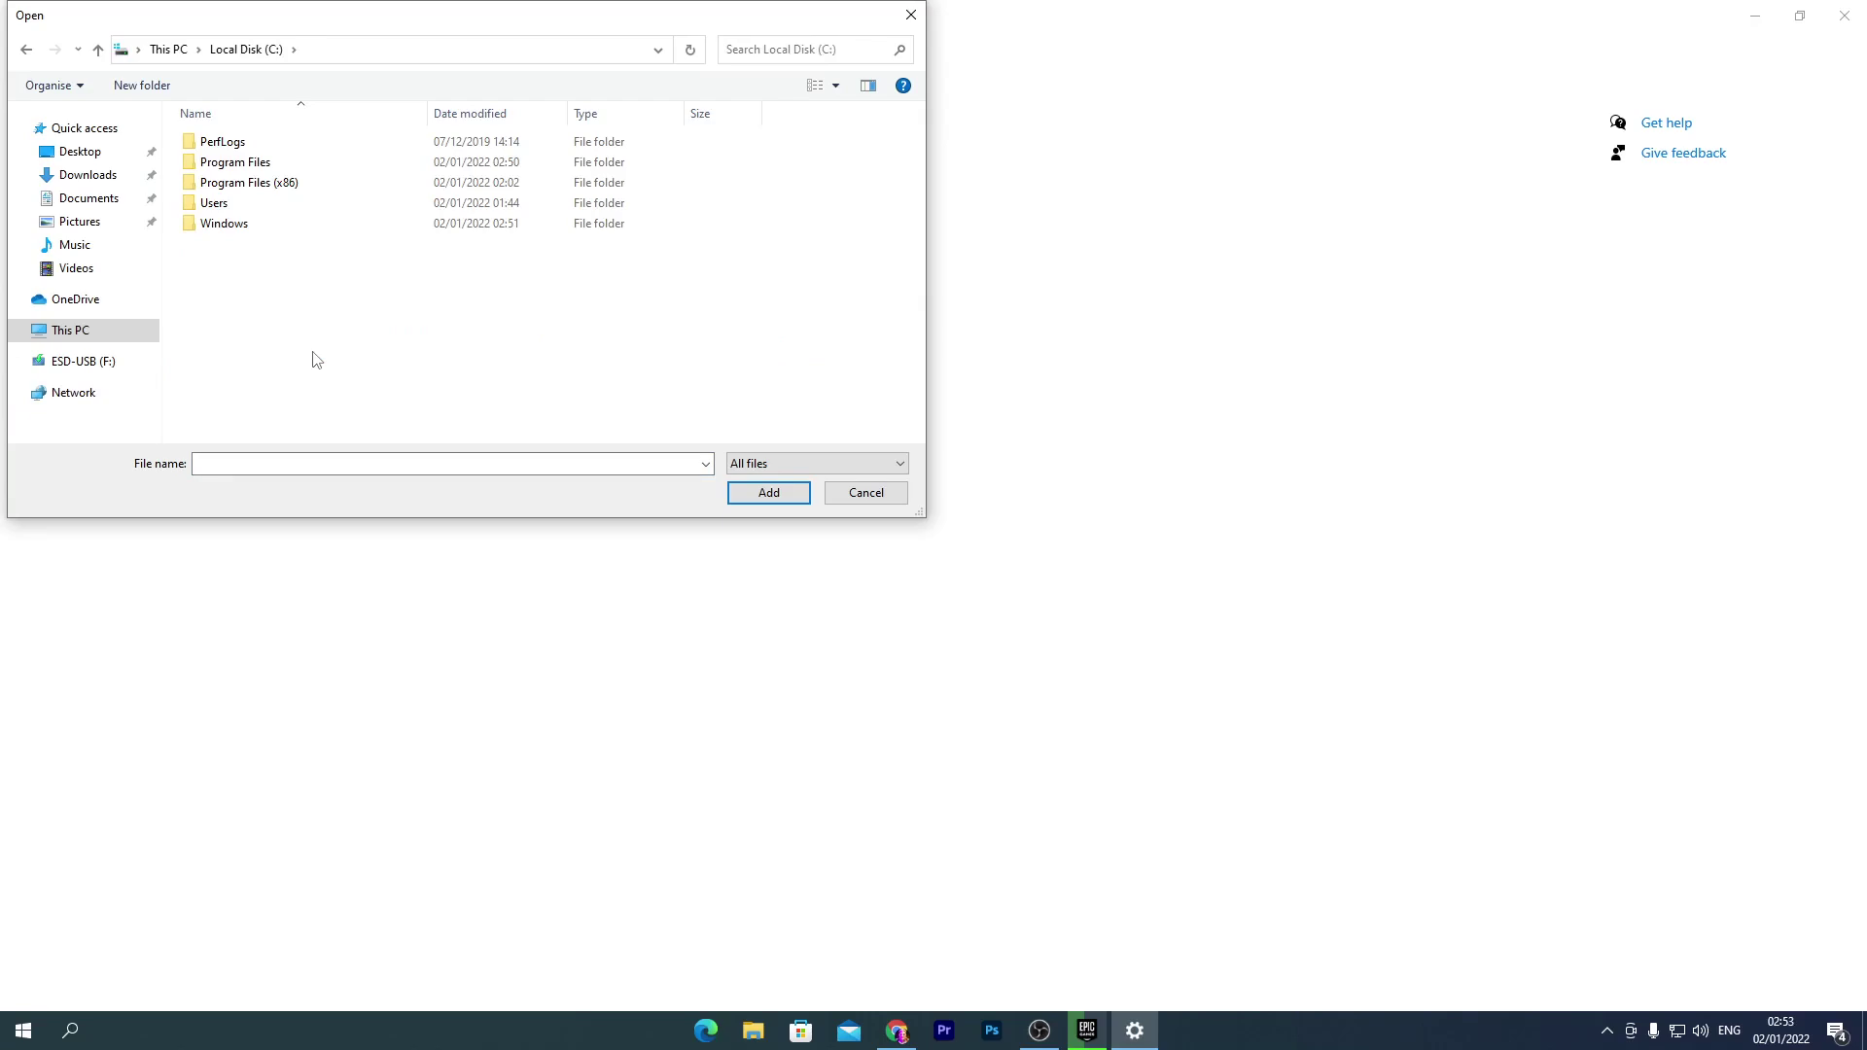
double_click(295, 163)
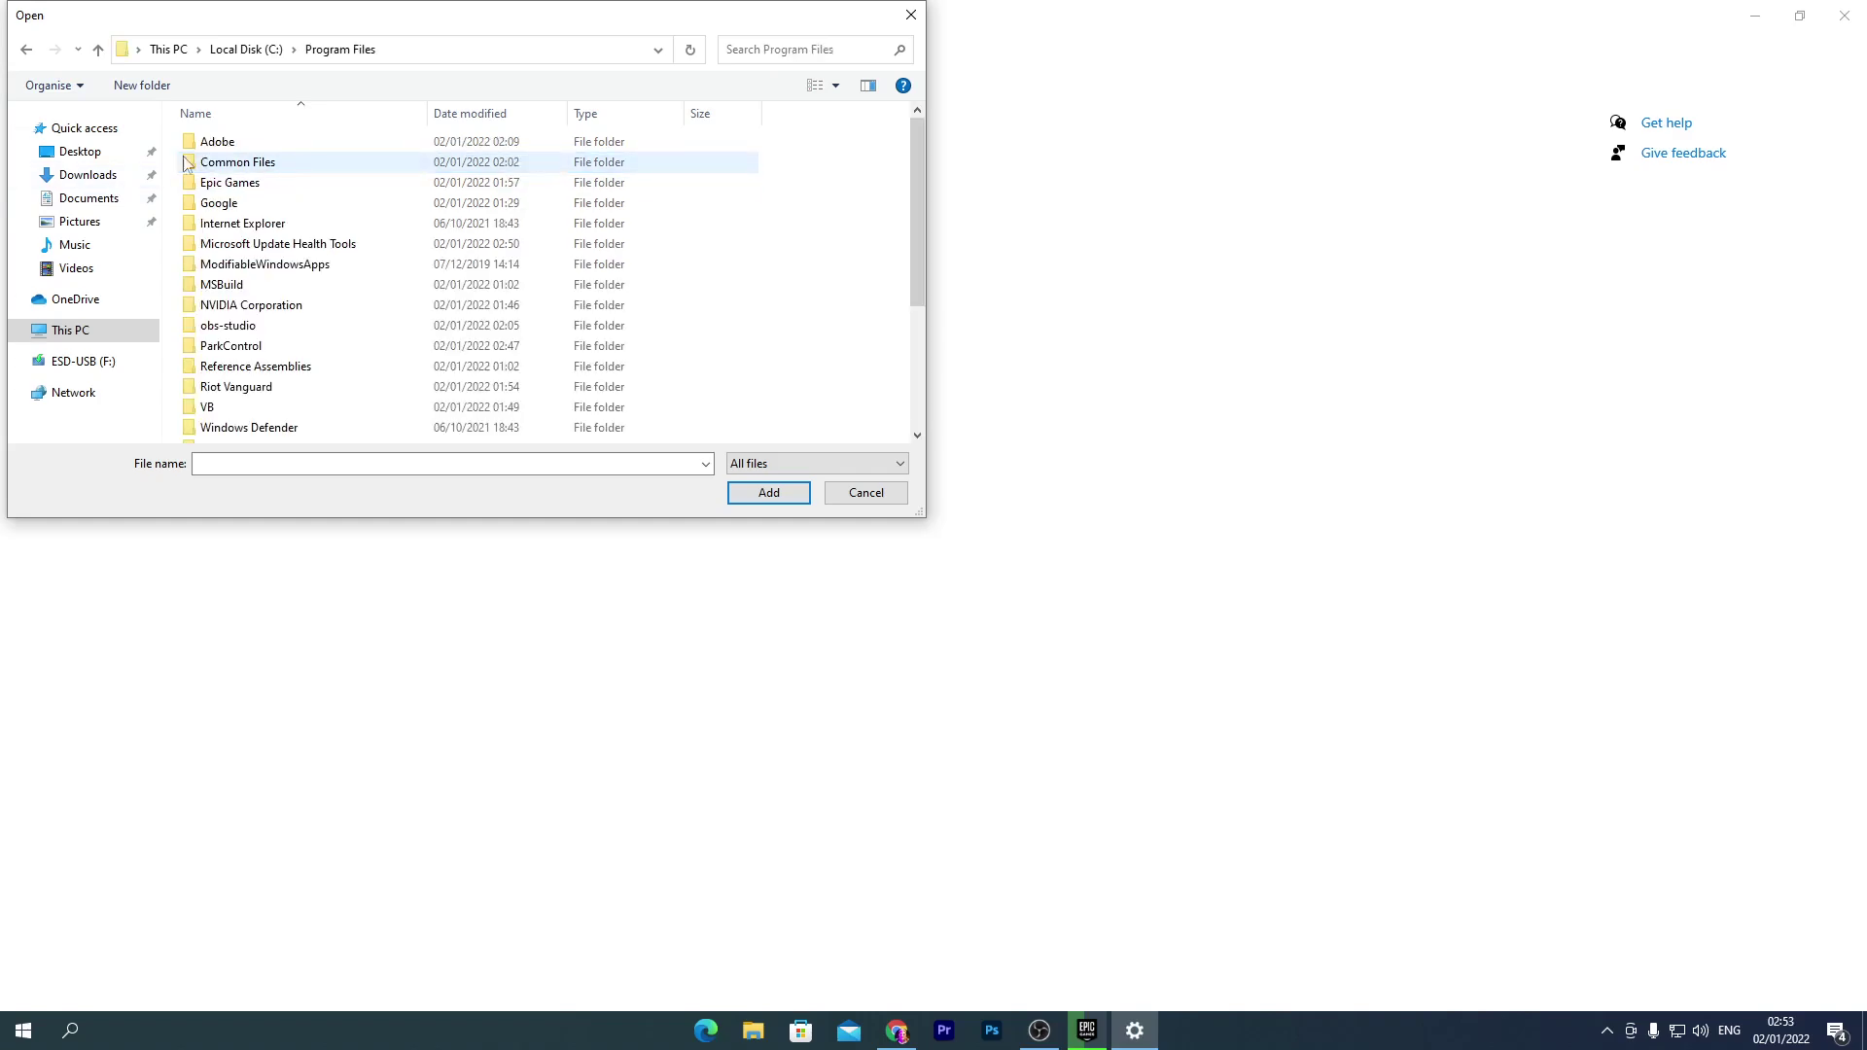
double_click(262, 183)
double_click(270, 148)
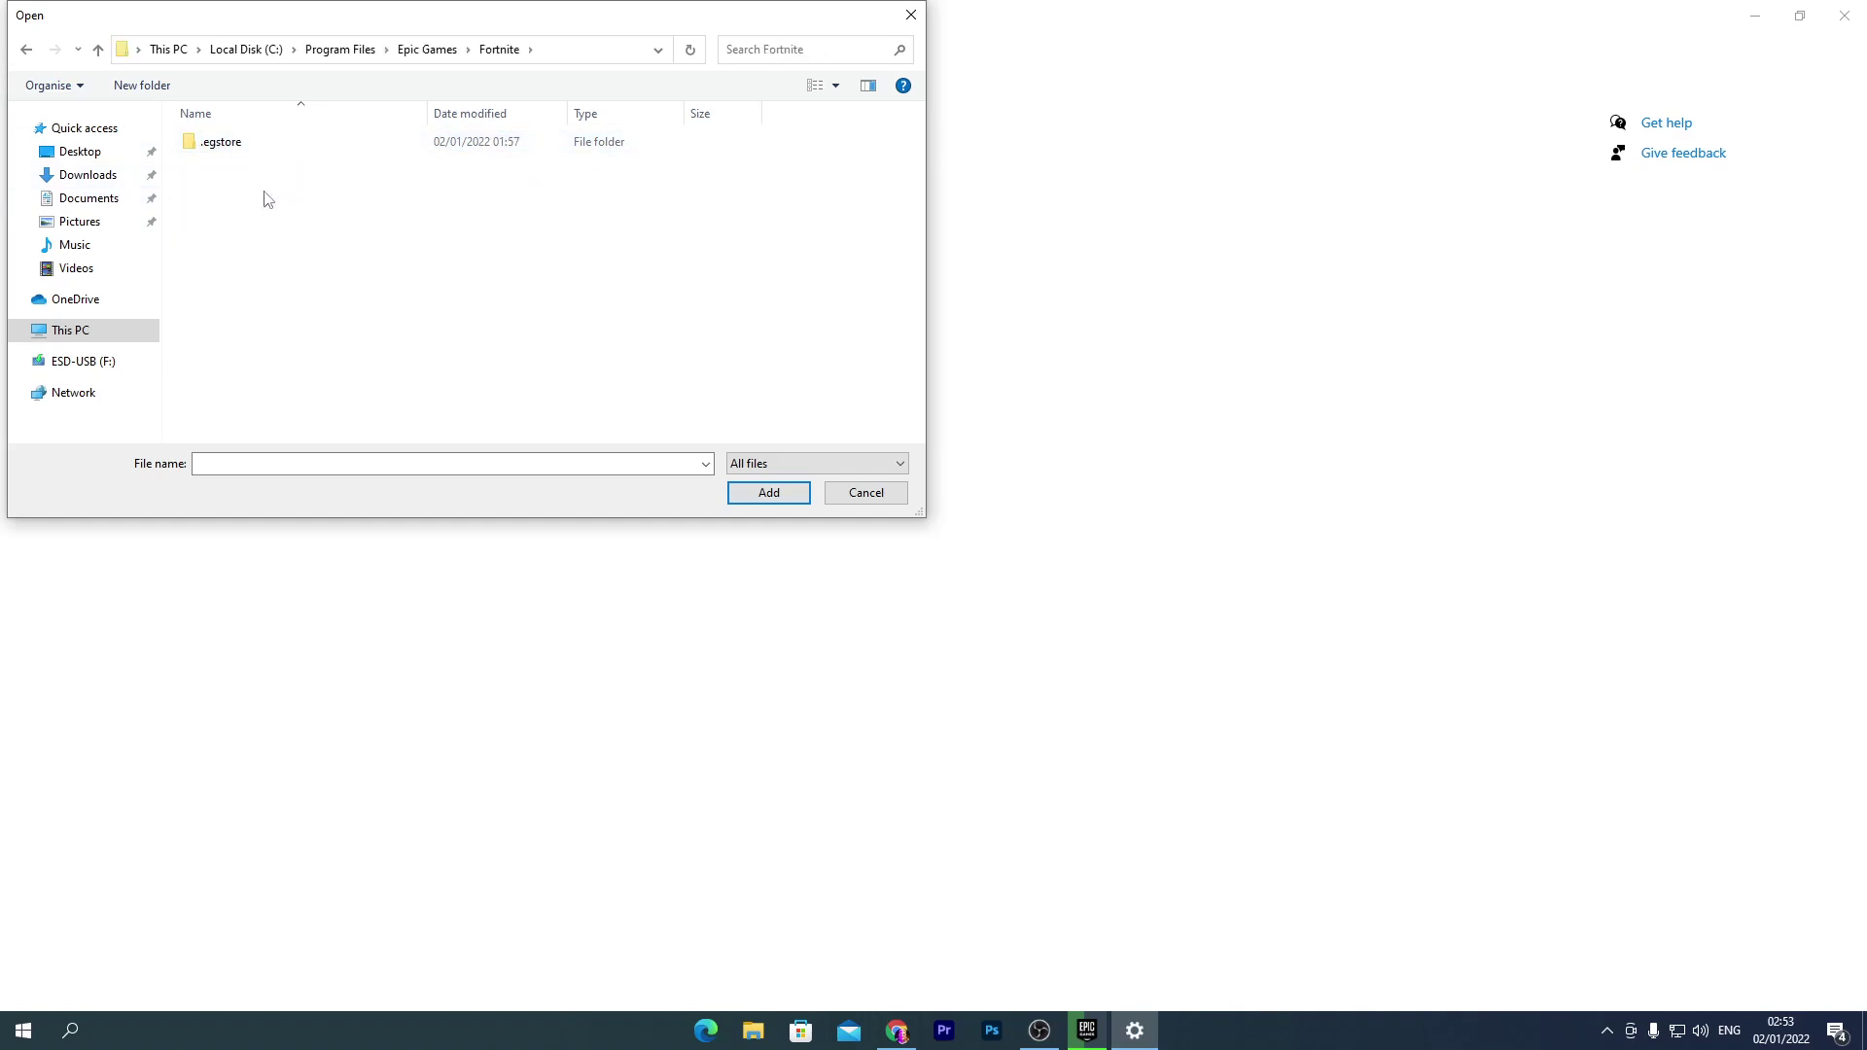
right_click(314, 197)
click(352, 275)
click(910, 14)
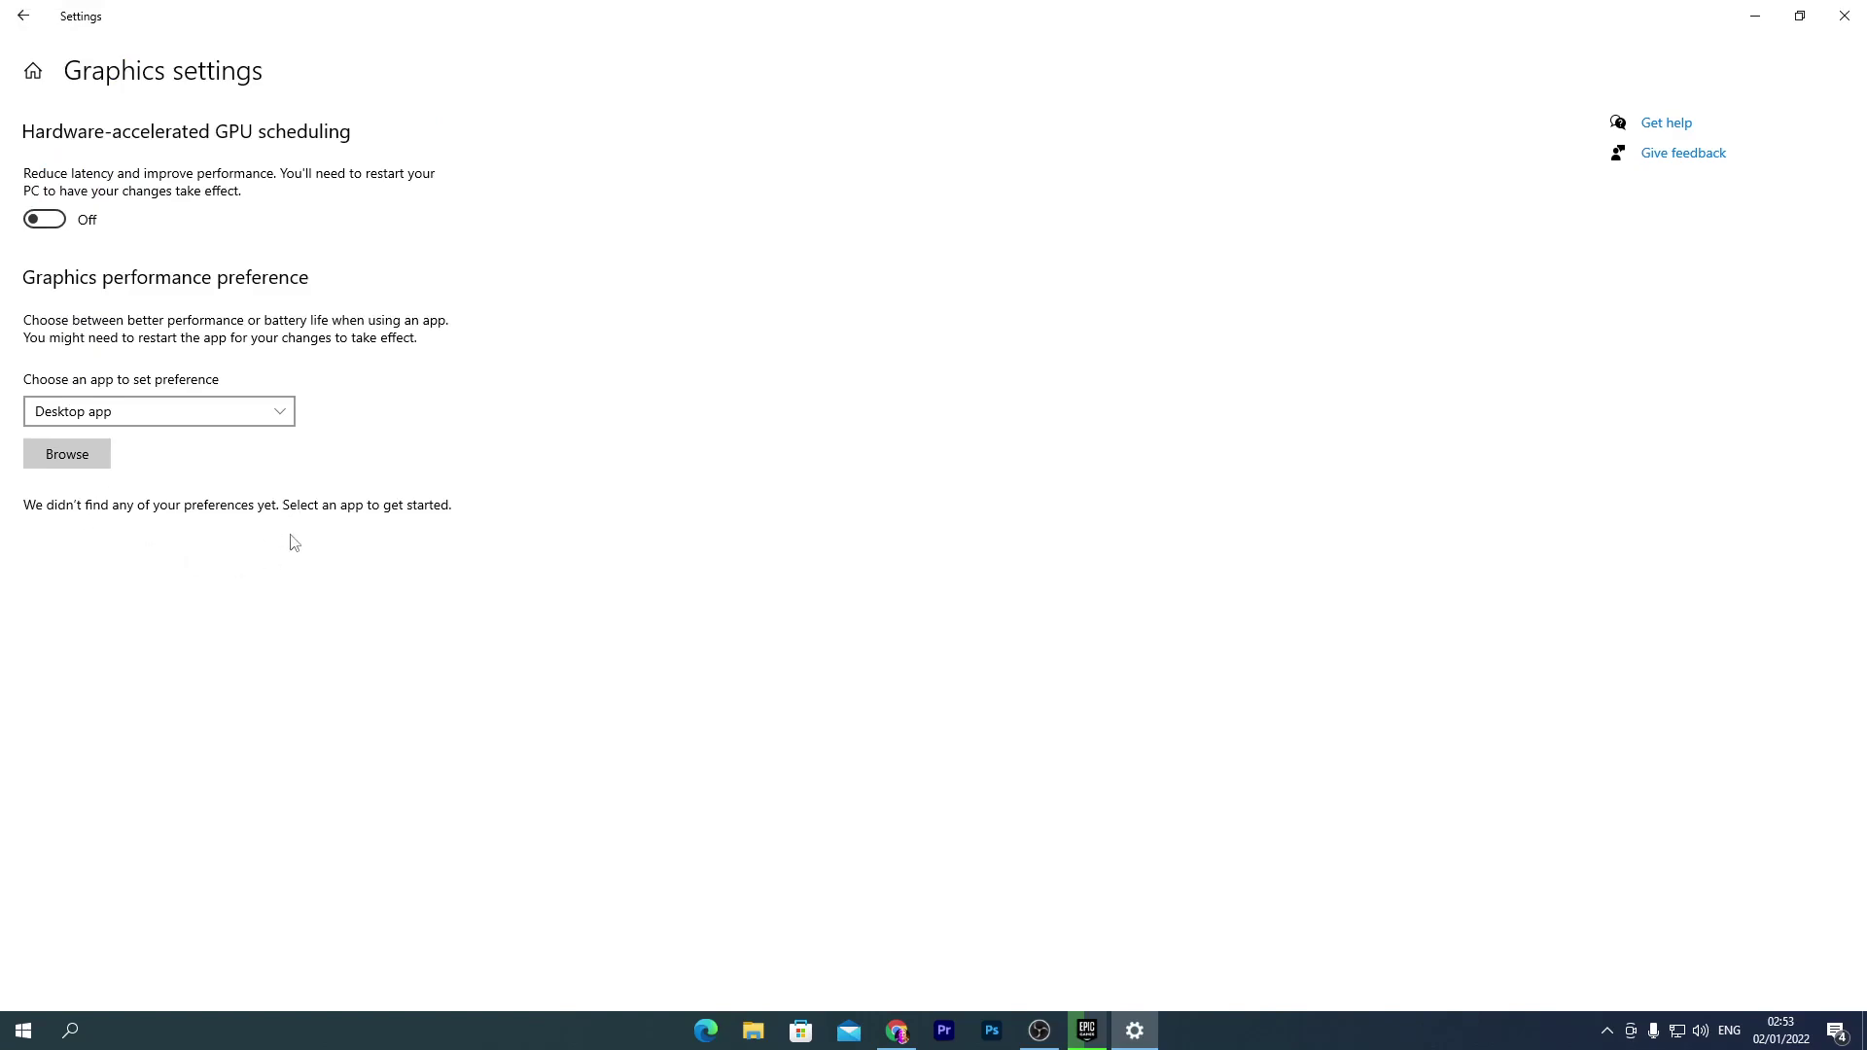
- Turn hardware-accelerated GPU scheduling On, close Settings, and minimize the Epic Games Launcher
click(49, 218)
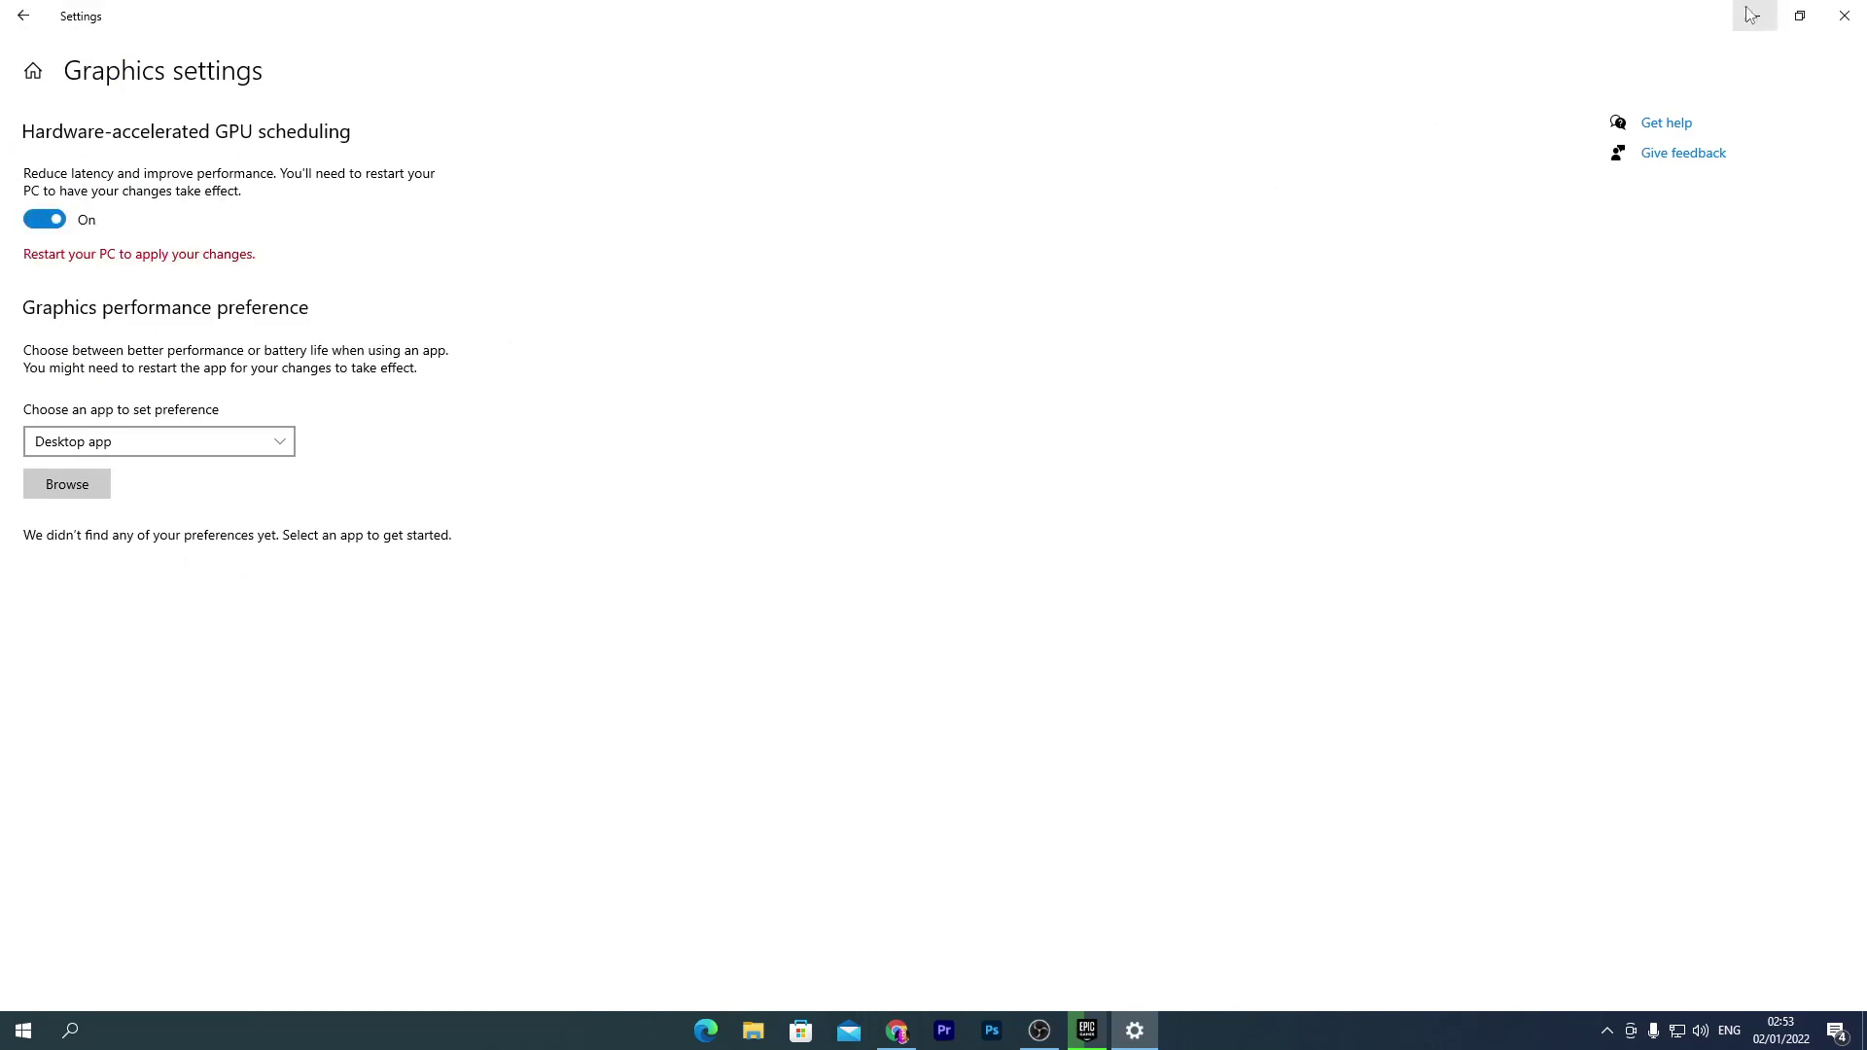
click(1853, 16)
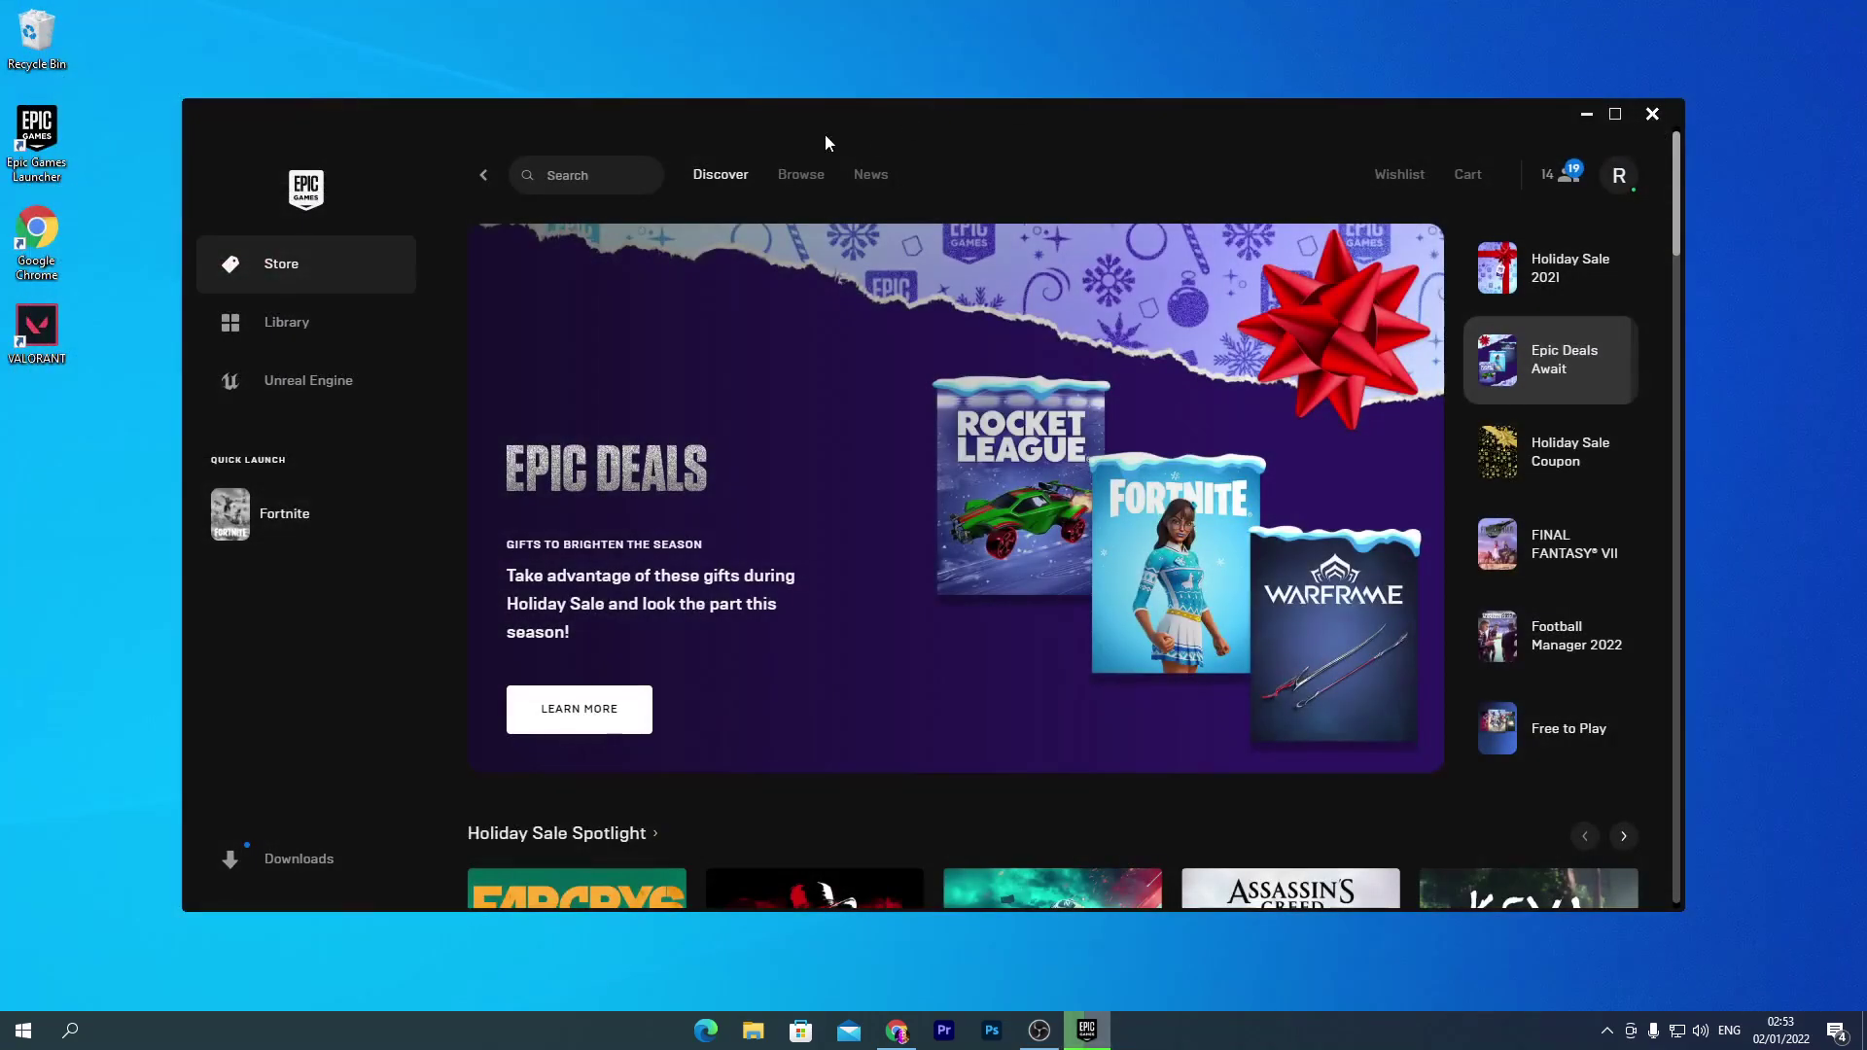
click(1583, 118)
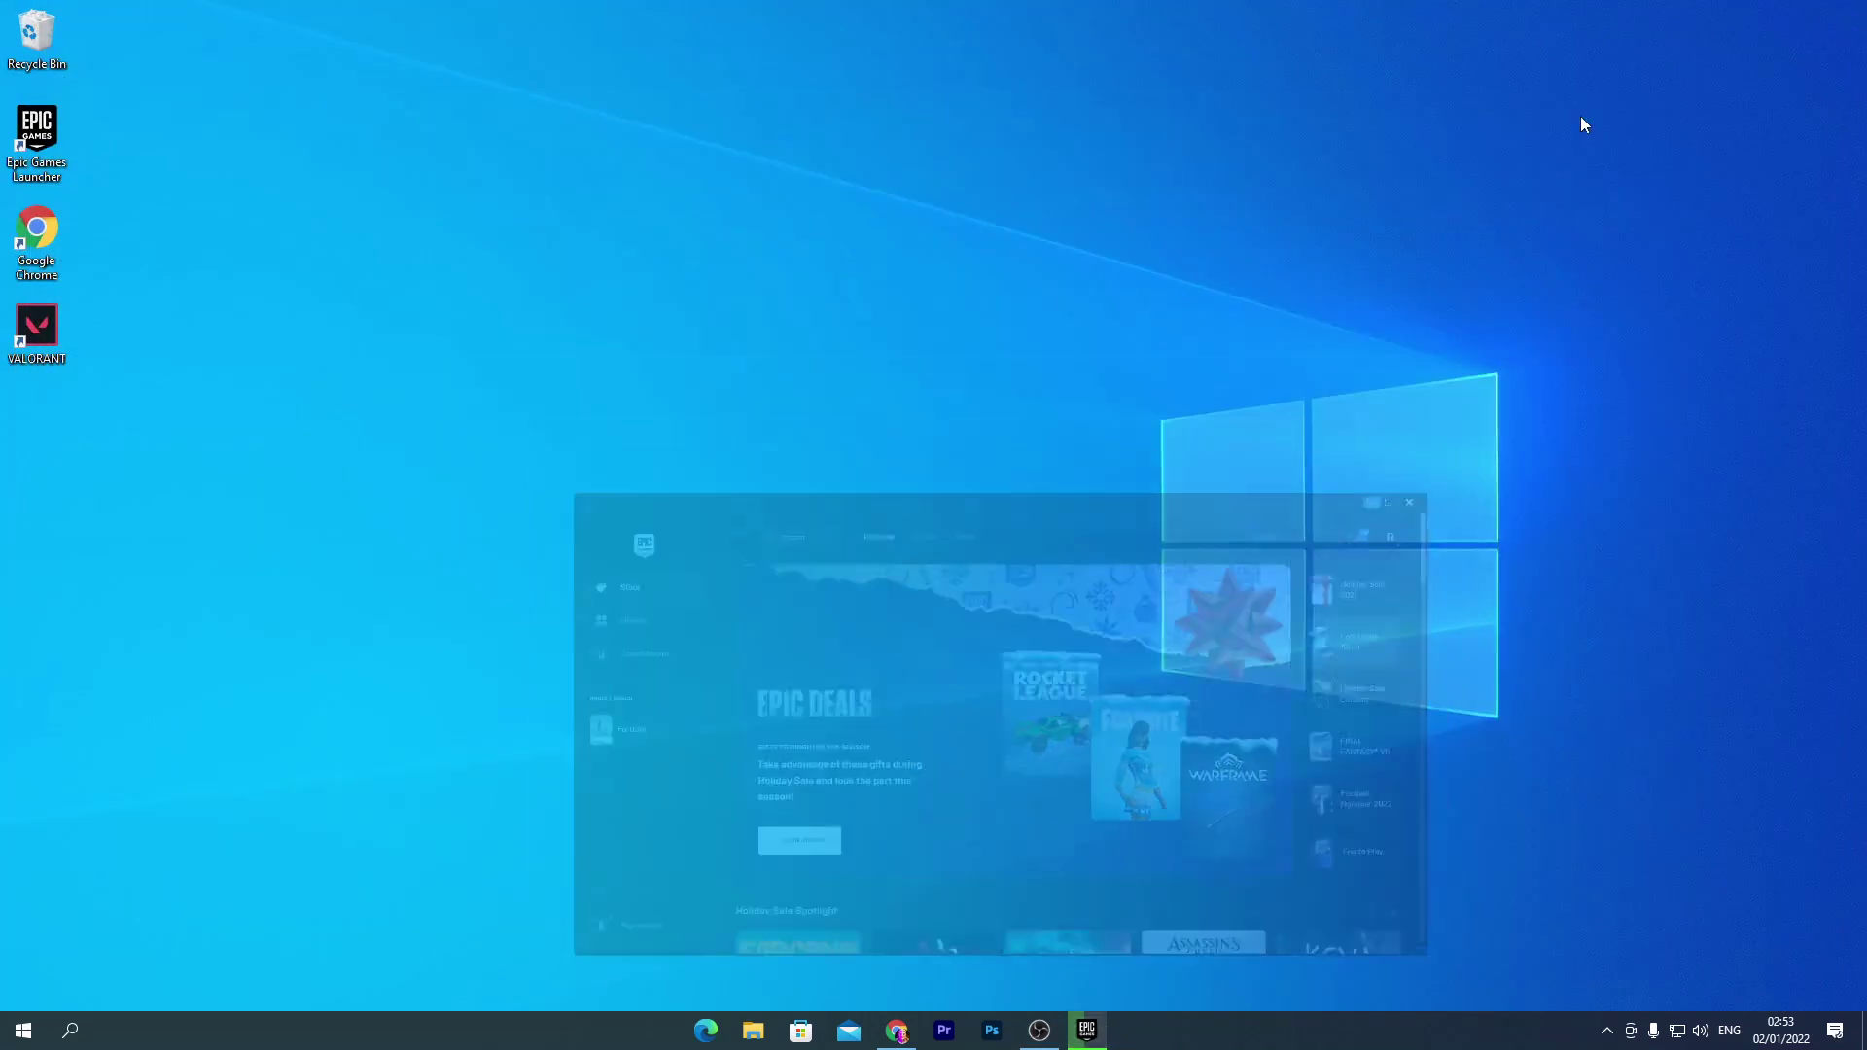